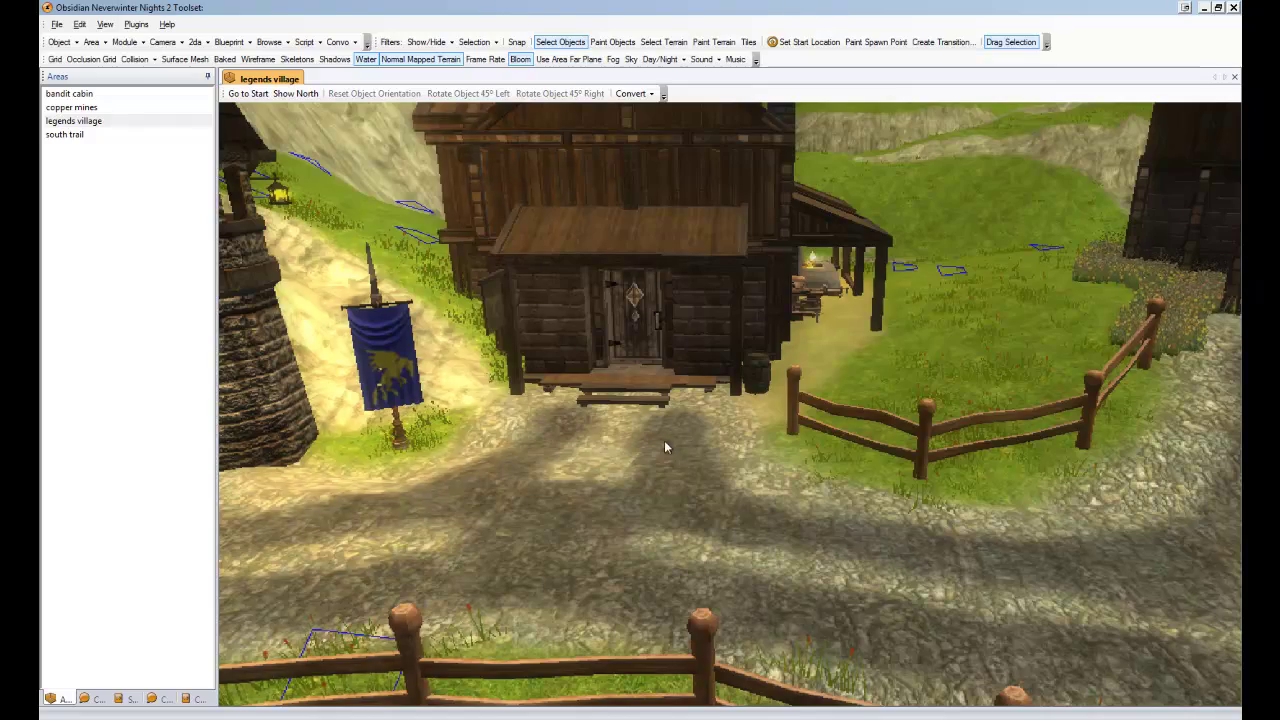
Examine the legends village area around the wooden building, blue banner and road from several viewpoints
key(Left)
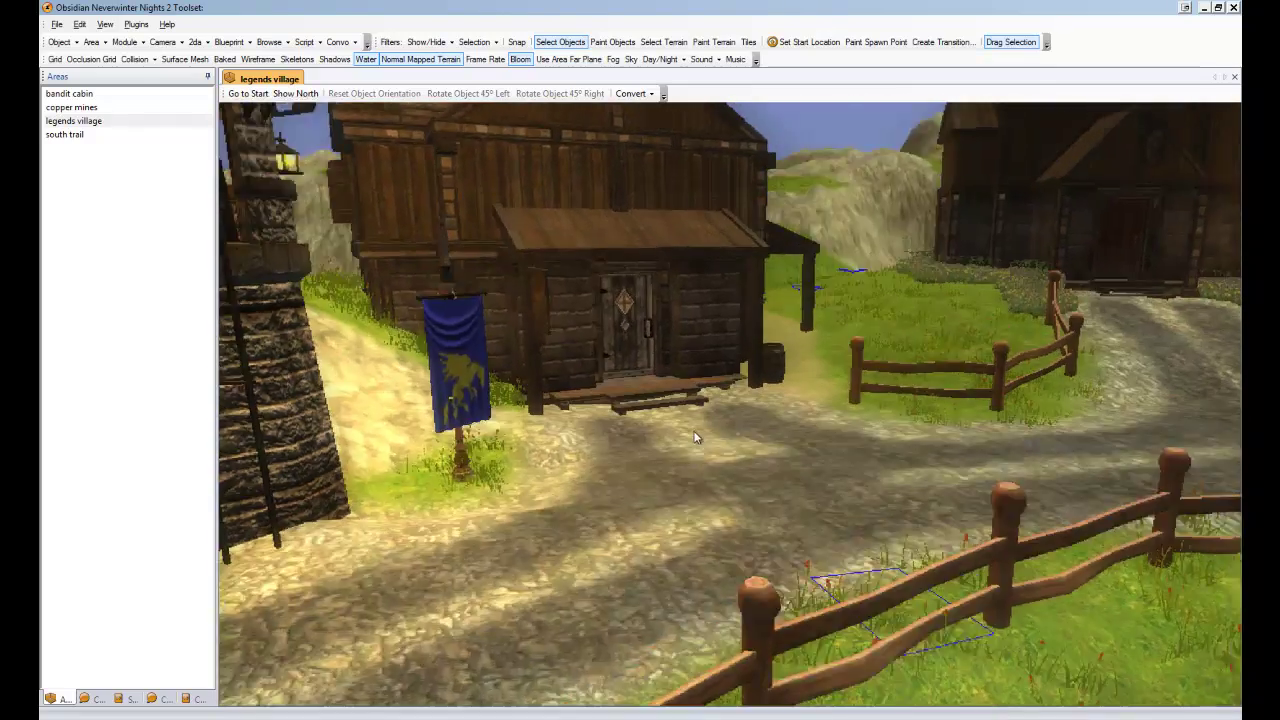
key(Down)
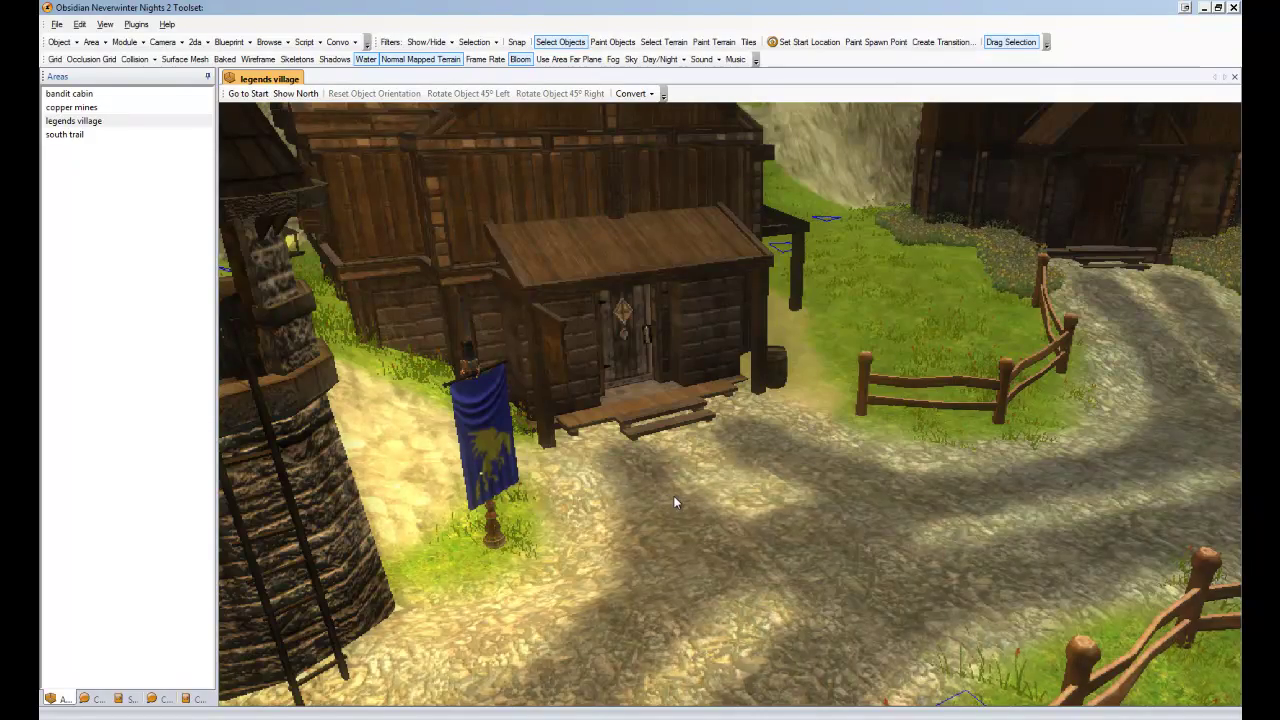
key(Right)
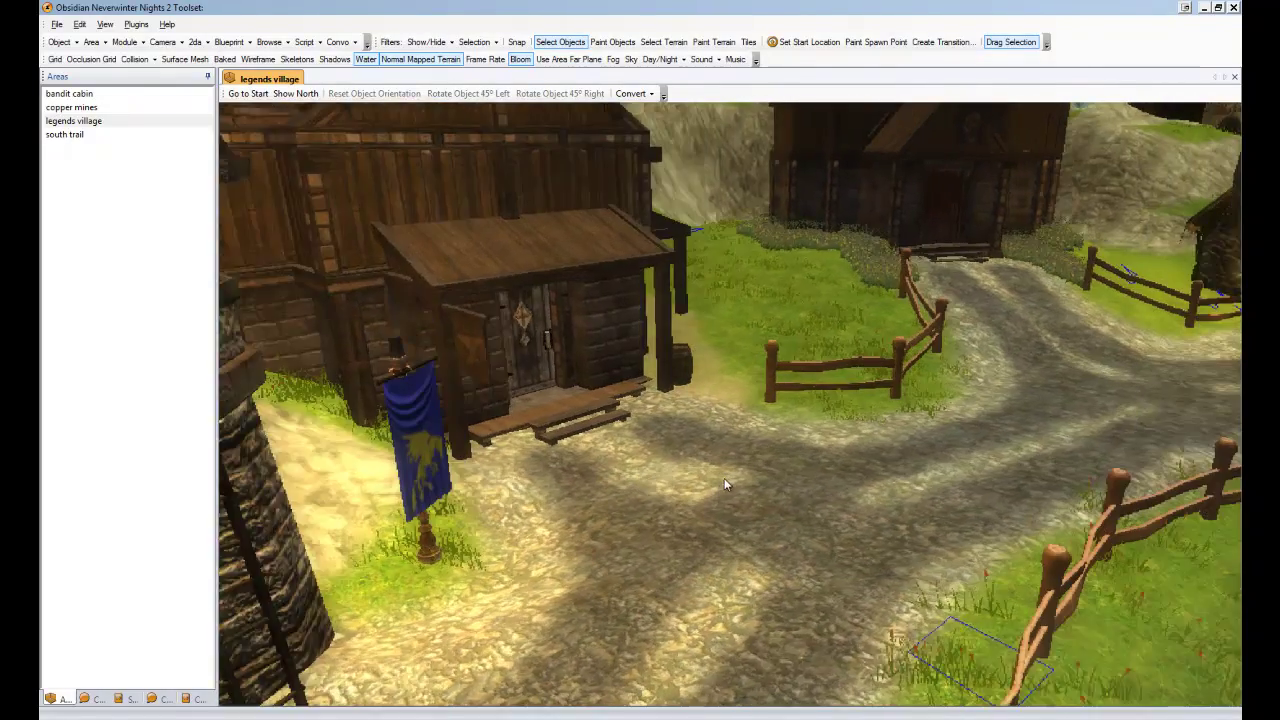
key(Right)
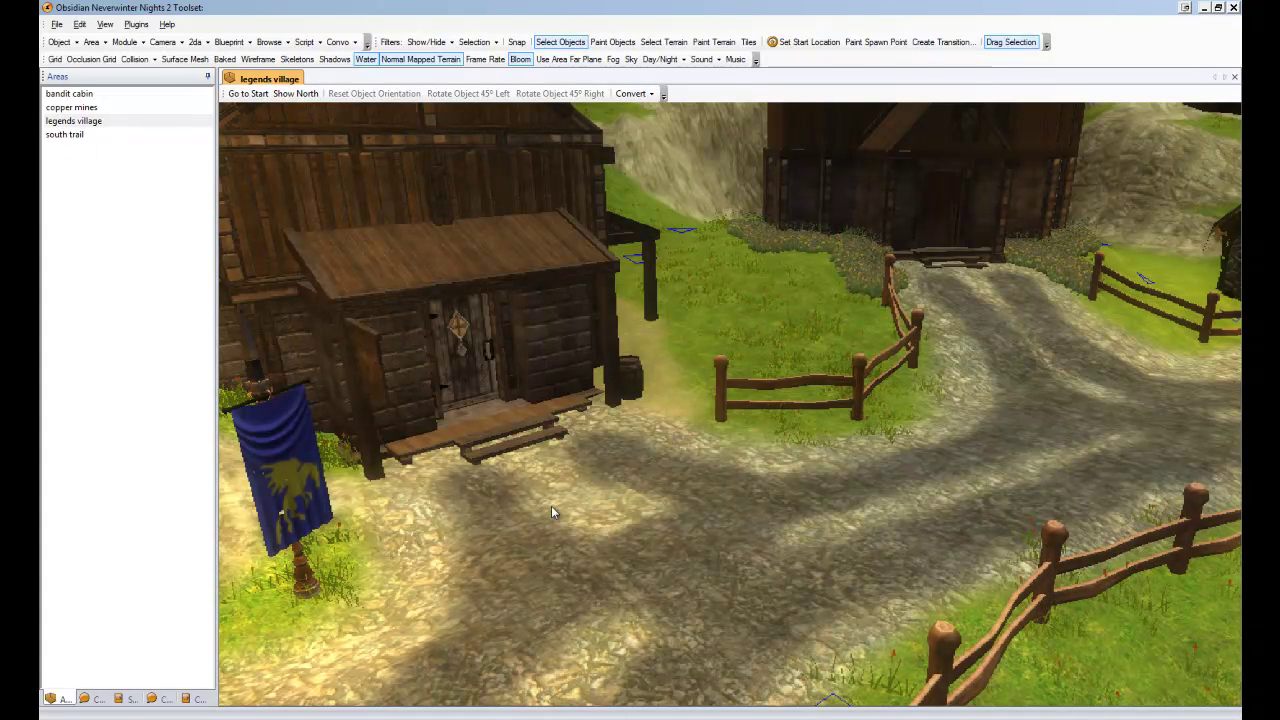
key(Left)
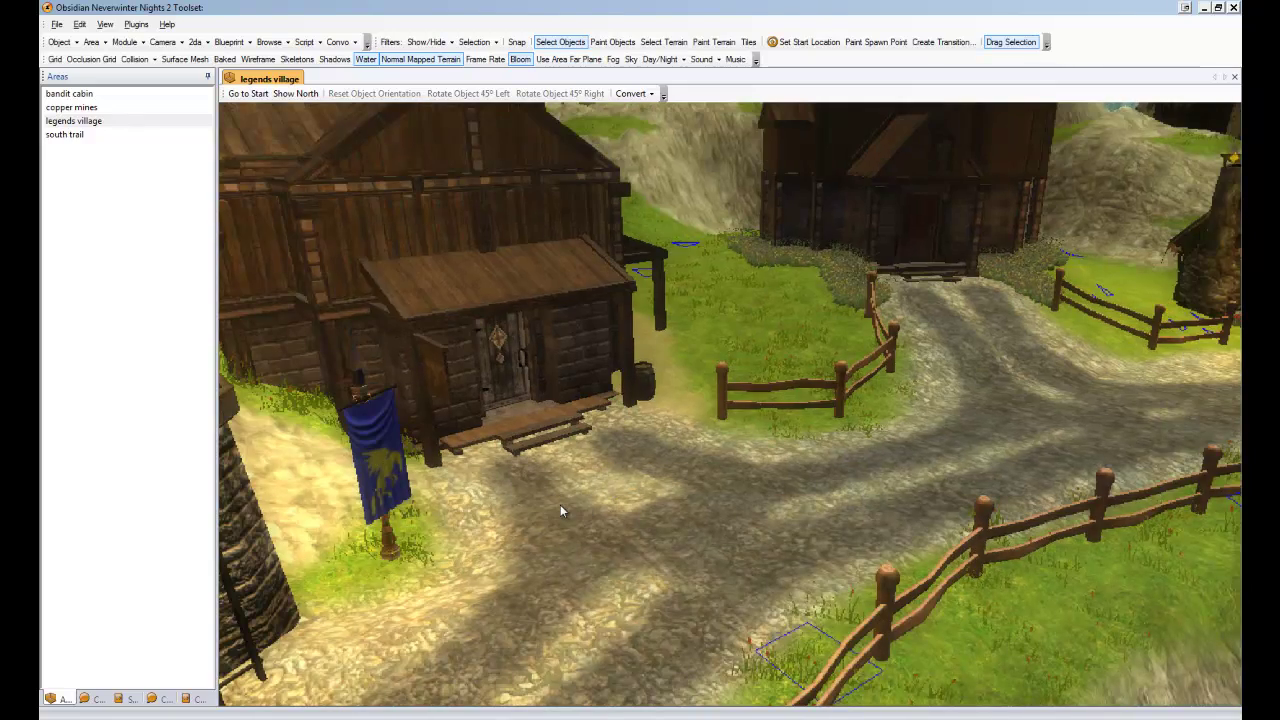
key(Left)
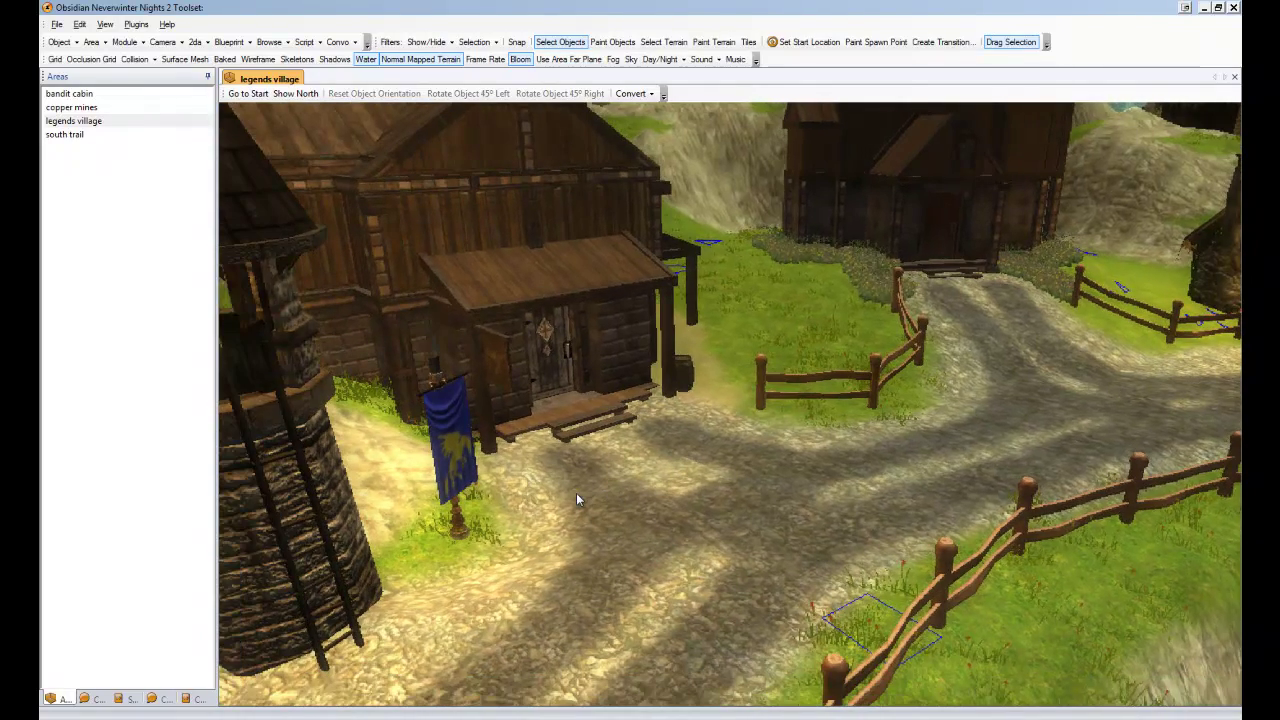
scroll(584, 494, up, 2)
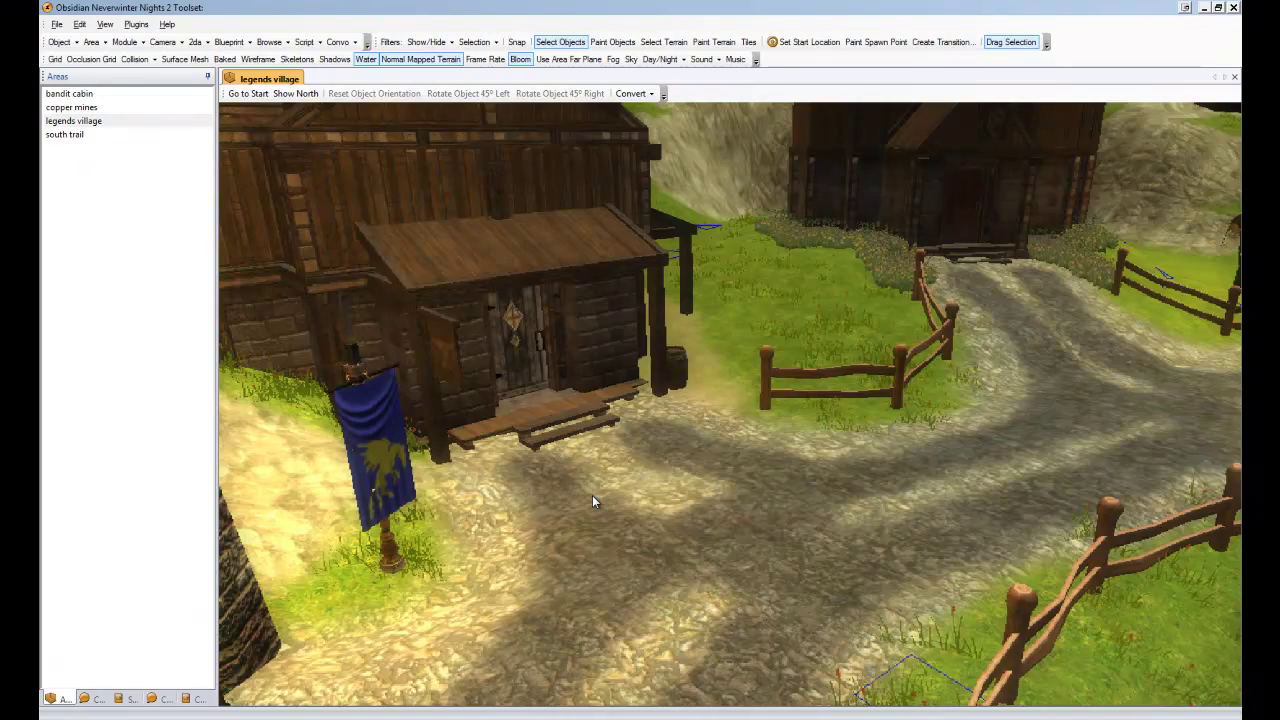
scroll(592, 495, down, 2)
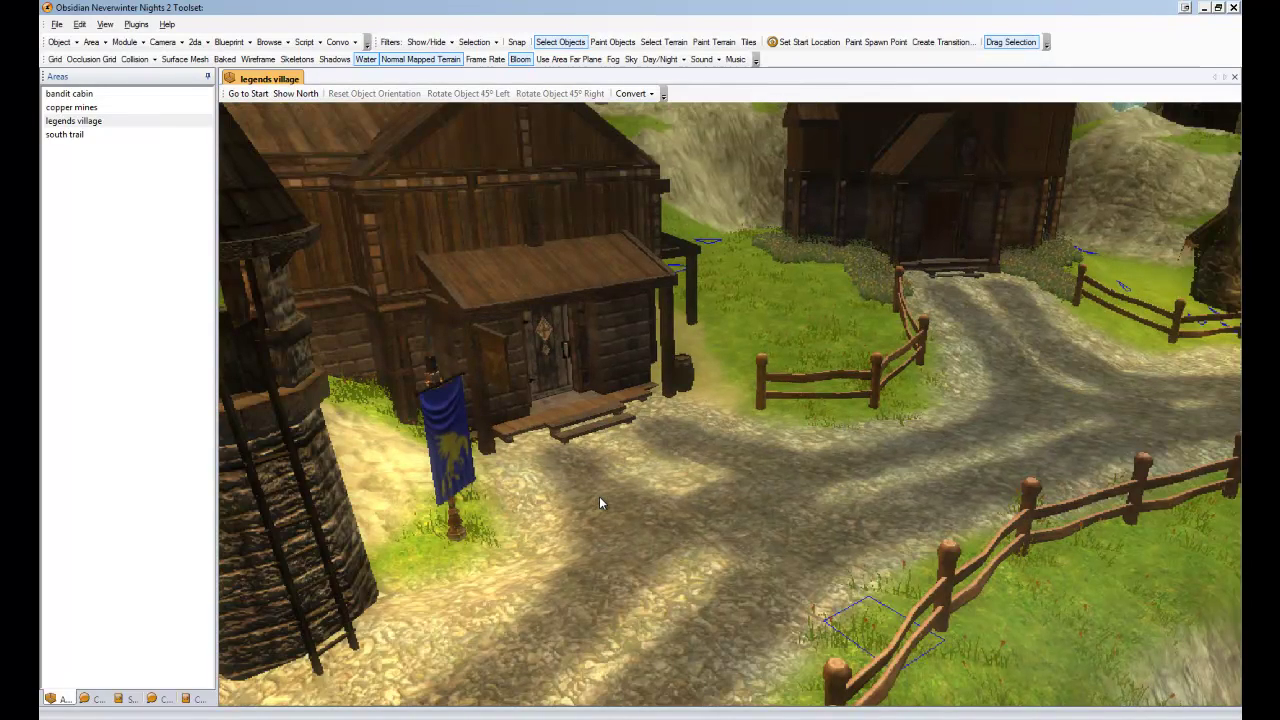
Open the Legends Quest Plugin and start a new quest
click(136, 25)
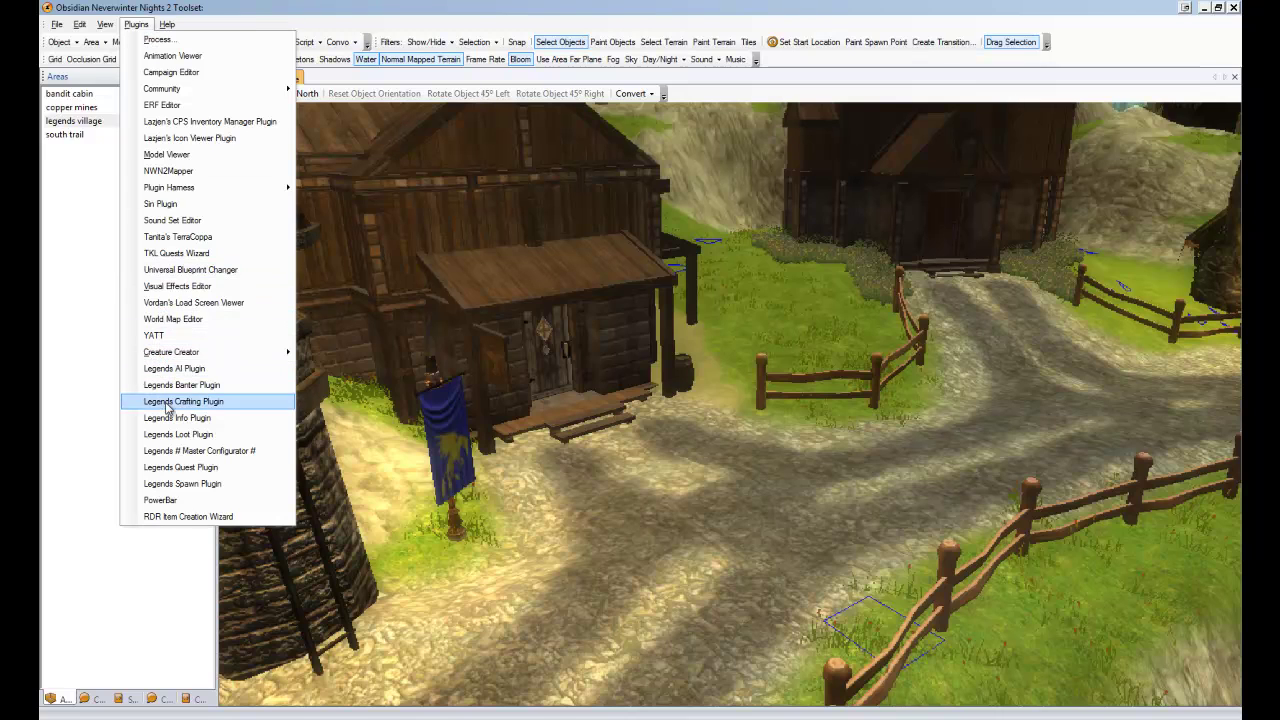
click(178, 467)
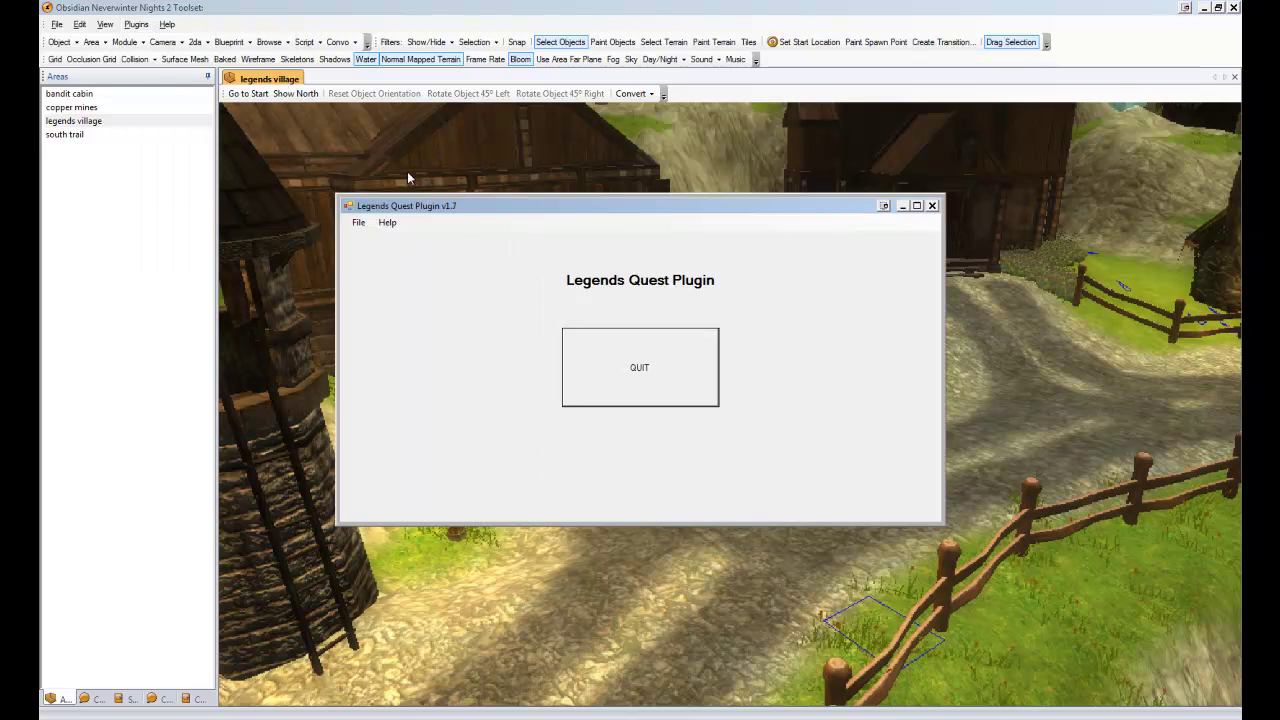
click(358, 222)
mouse_move(470, 259)
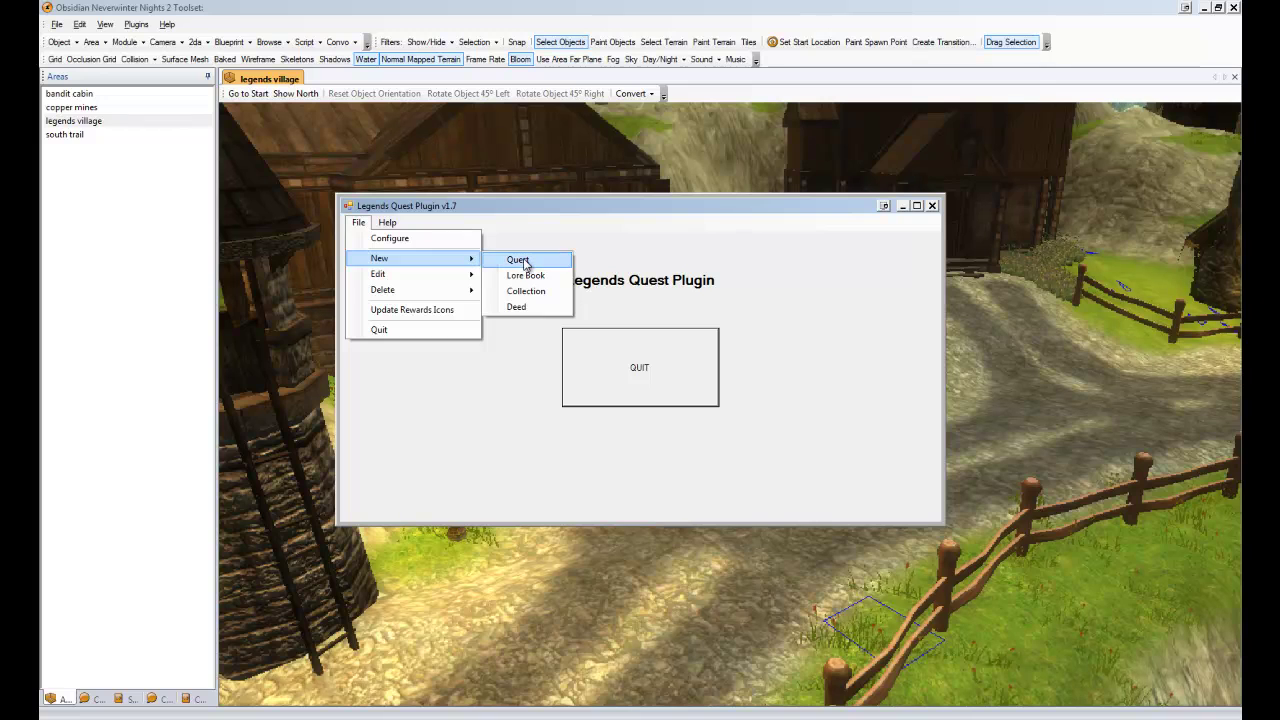
click(525, 261)
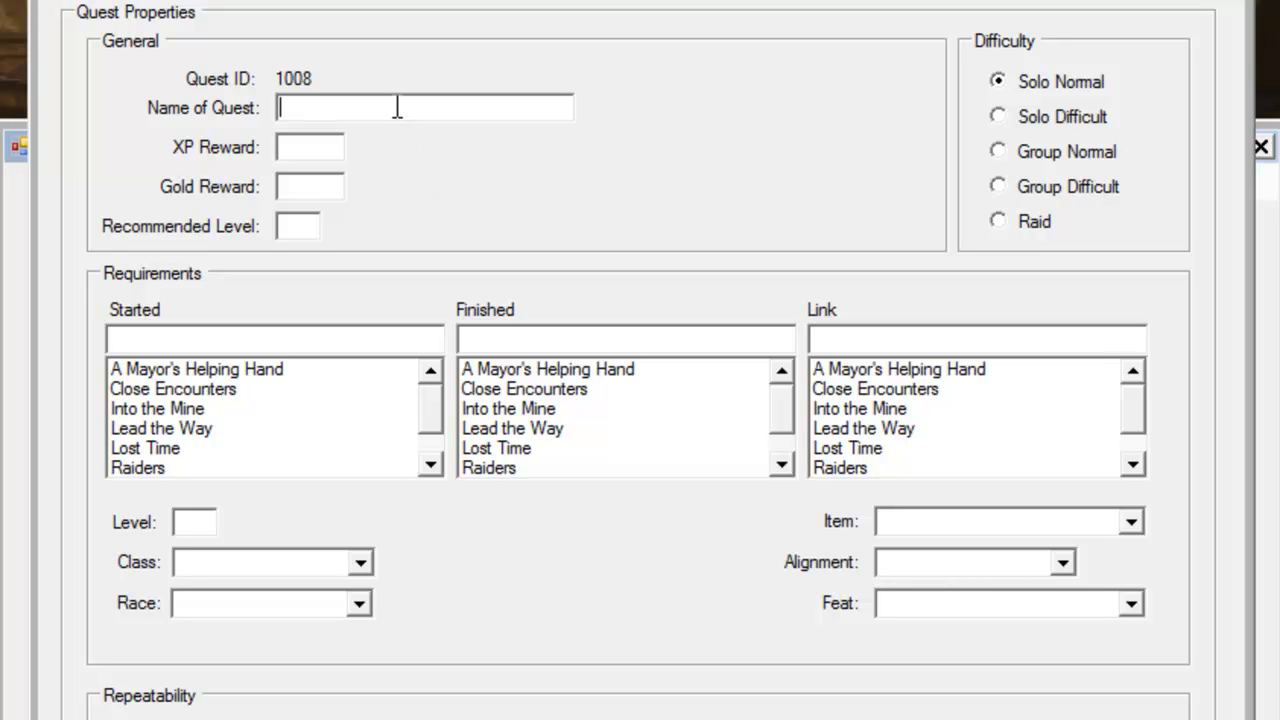
Name the quest "Bugs Bugs Bugs" with an XP reward of 50, a gold reward of 10 and recommended level 1
text(Bugs Bugs Bugs)
key(Tab)
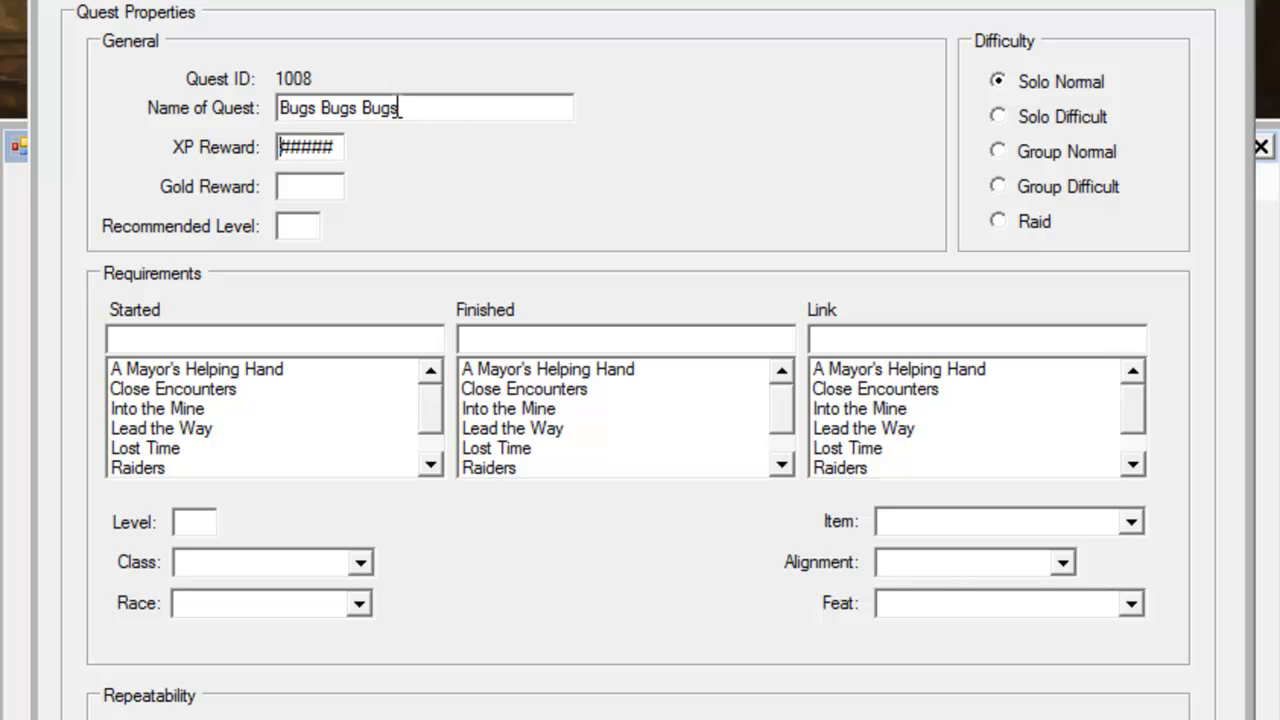
text(50)
key(Tab)
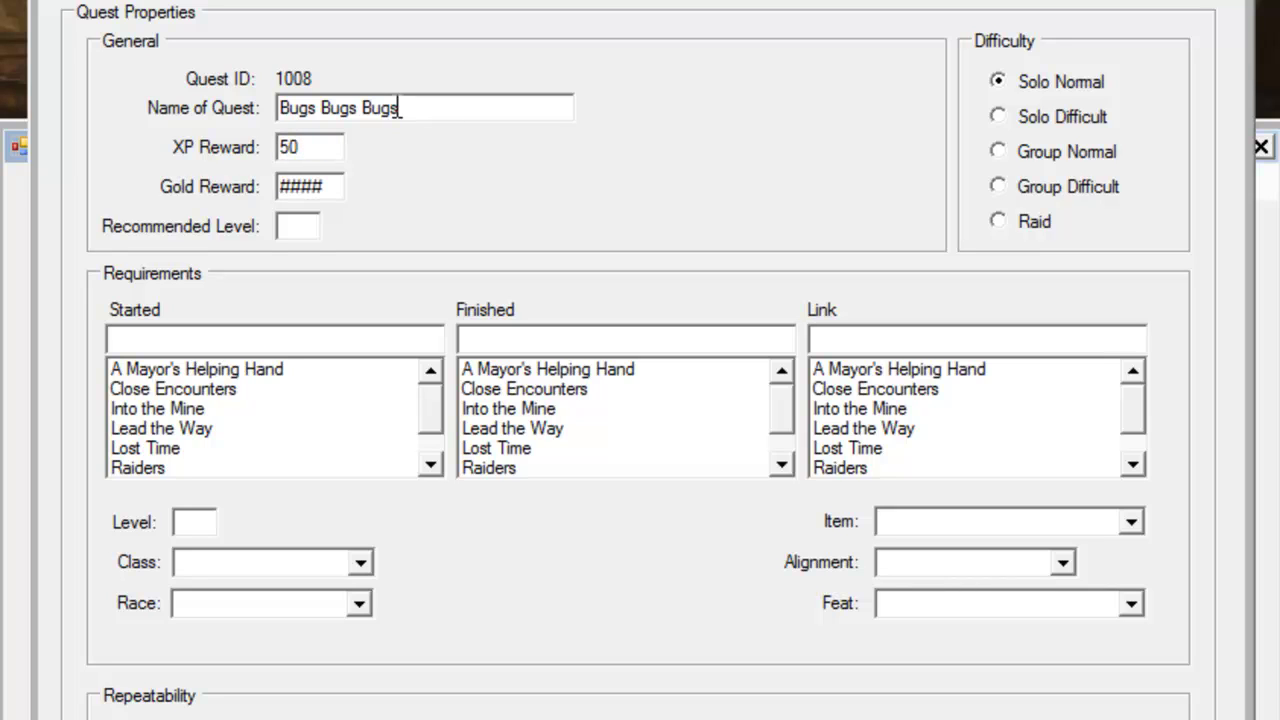
text(10)
key(Tab)
text(1)
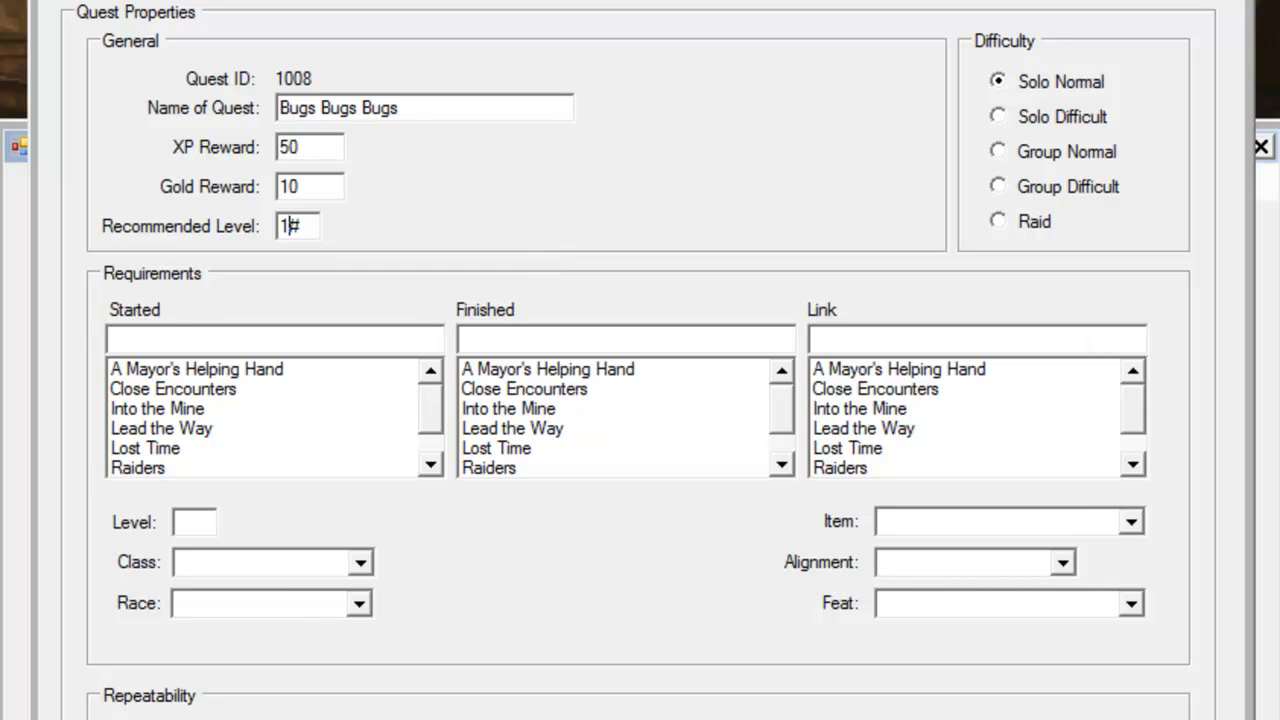
Create a new NPC quest initiator named Grumbar
scroll(552, 340, down, 10)
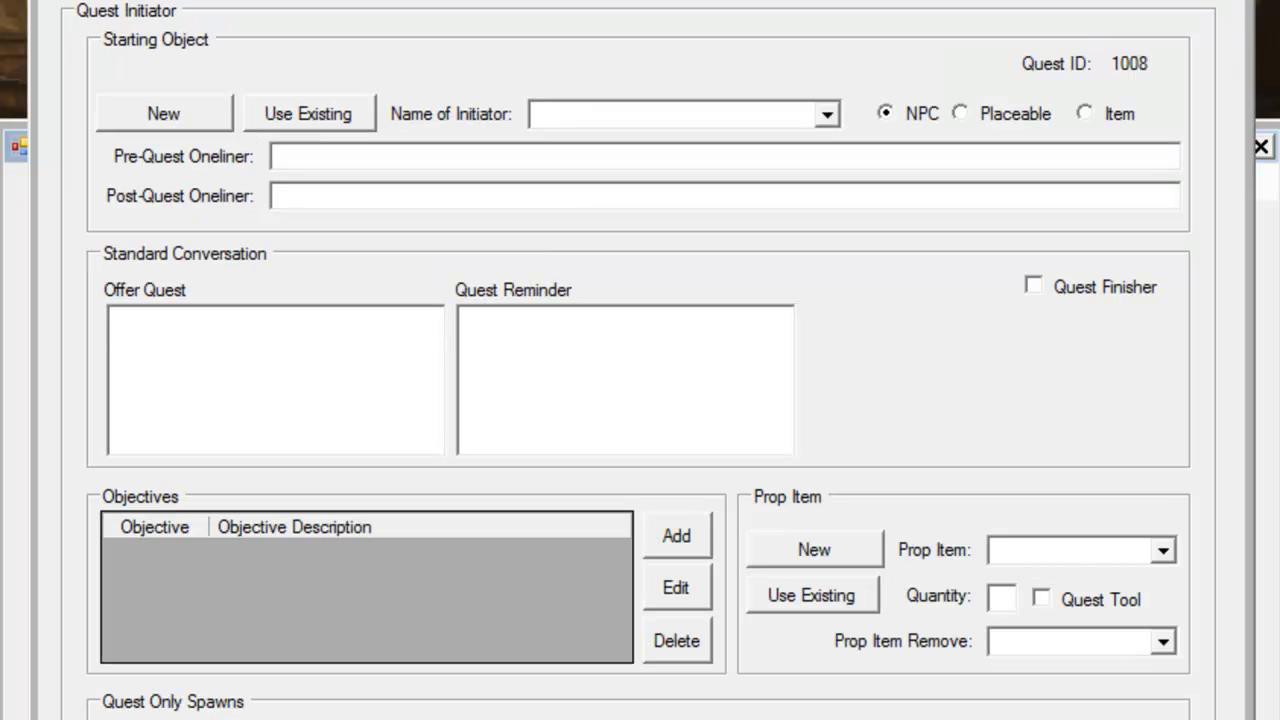
click(157, 118)
click(673, 110)
text(Grumbar)
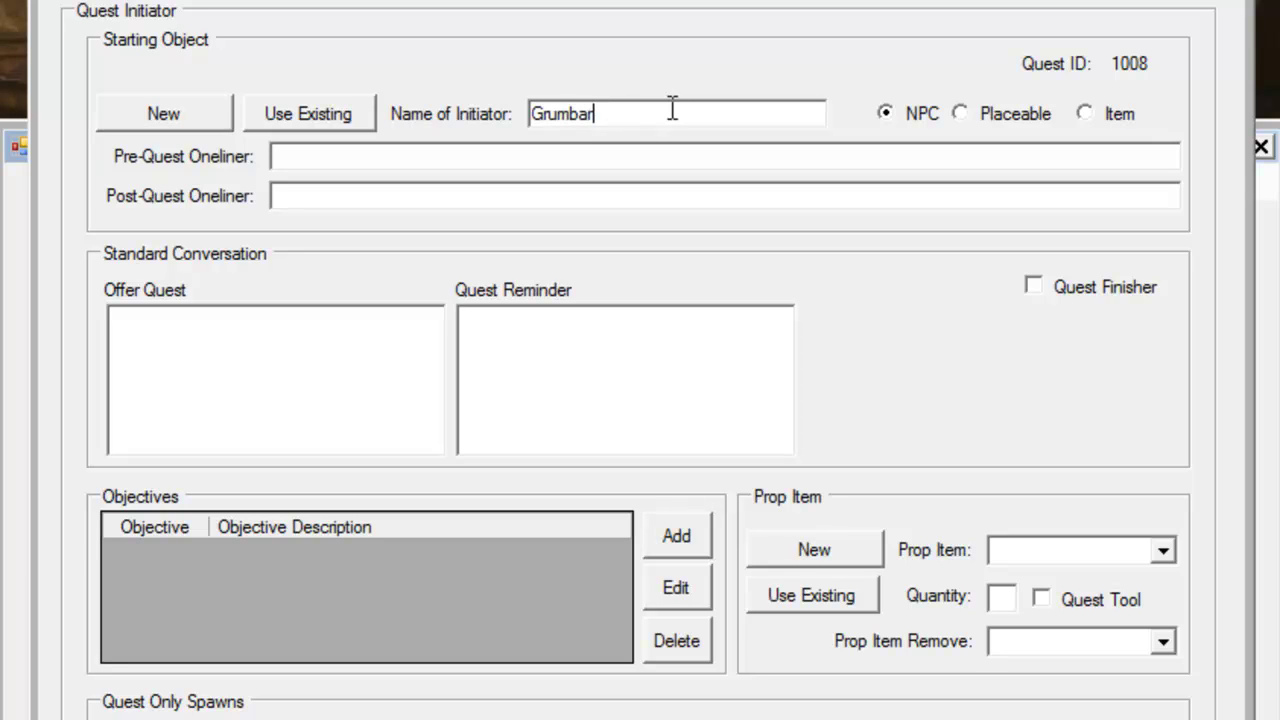
key(Tab)
Set the initiator's post-quest oneliner to "Those bugs won't bother me again soon!"
click(408, 164)
text(Those bugs won't bot)
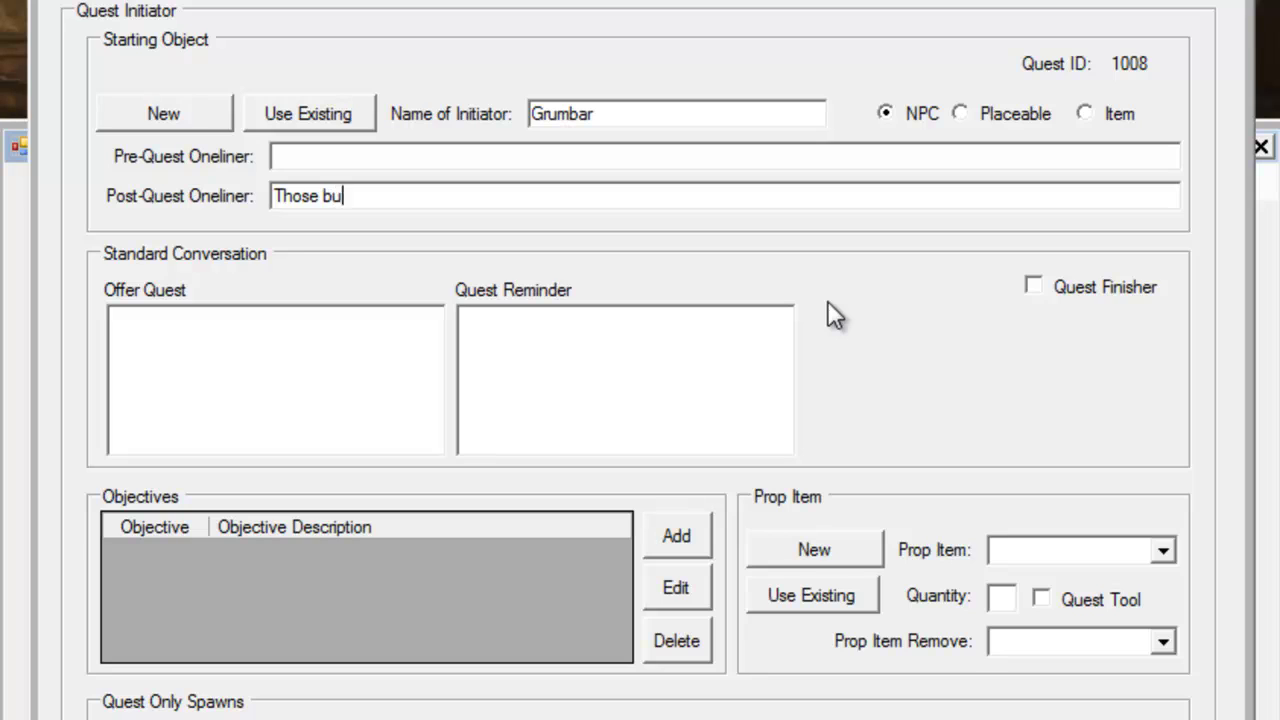
text(her m)
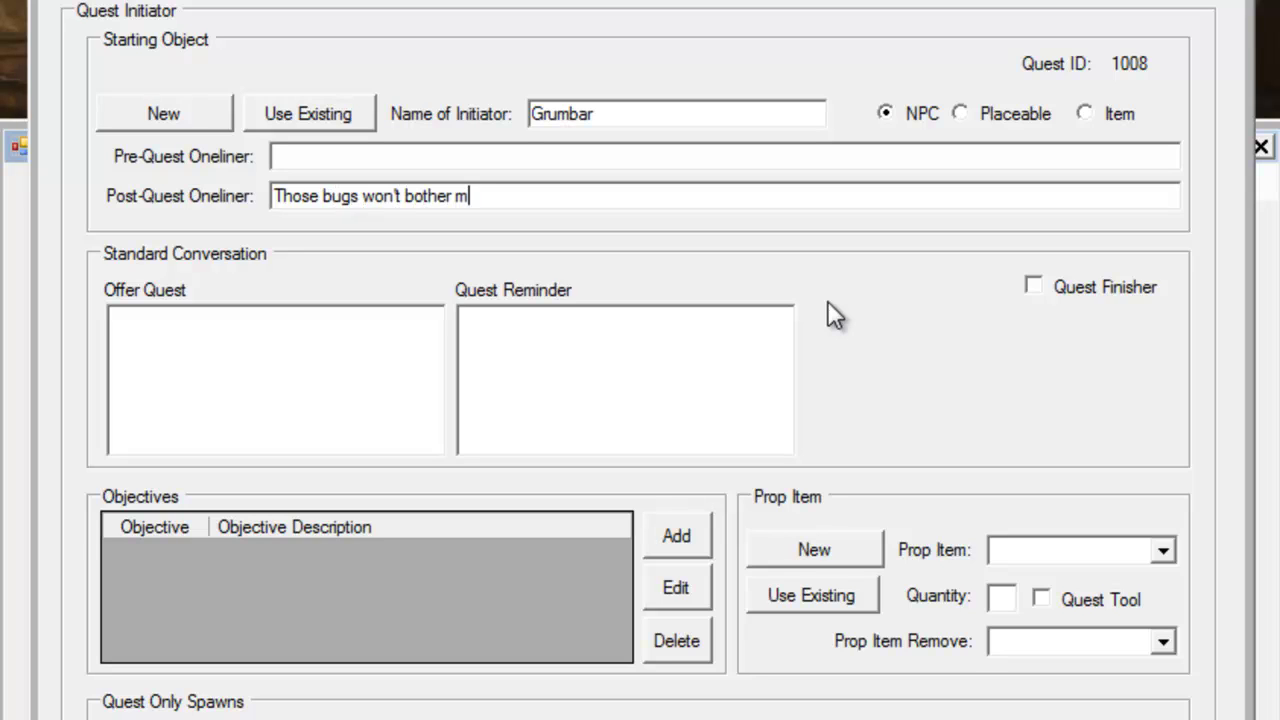
text(e again soon!)
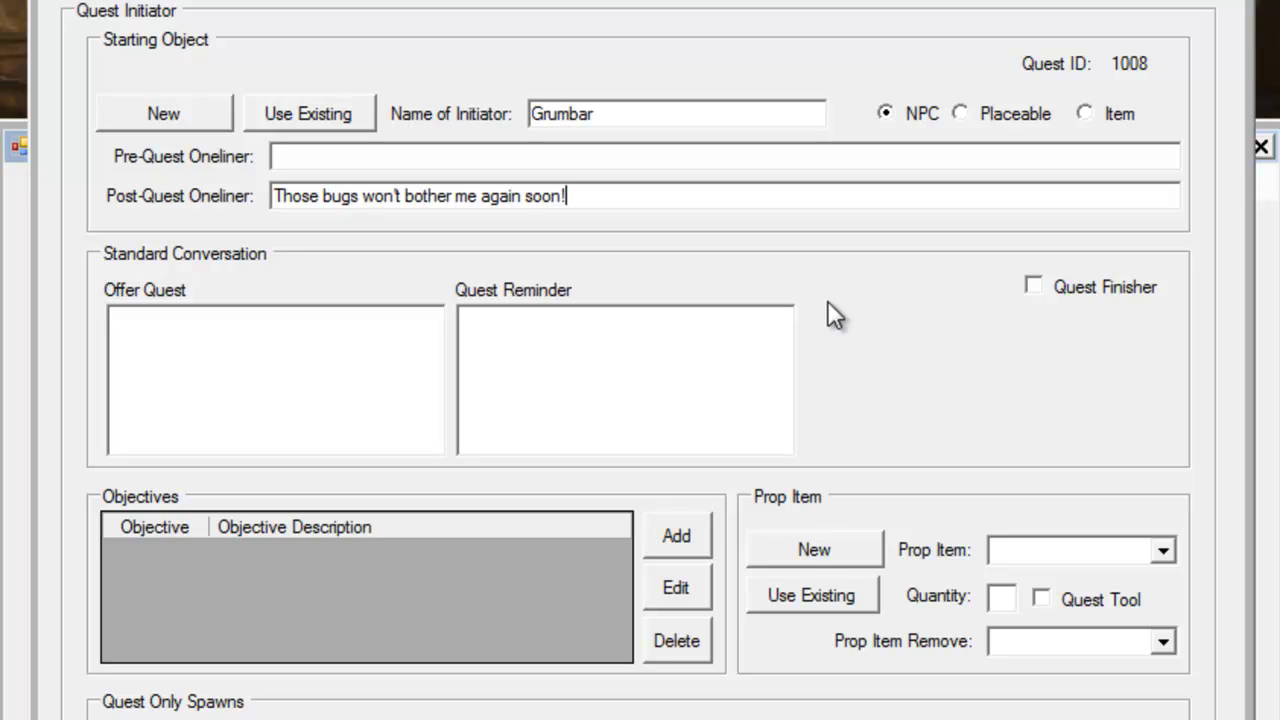
Begin the quest offer with "Hey there adventurer. You looking for work by any chance? I'll be willing to pay you for some help."
click(301, 437)
text(Hey there)
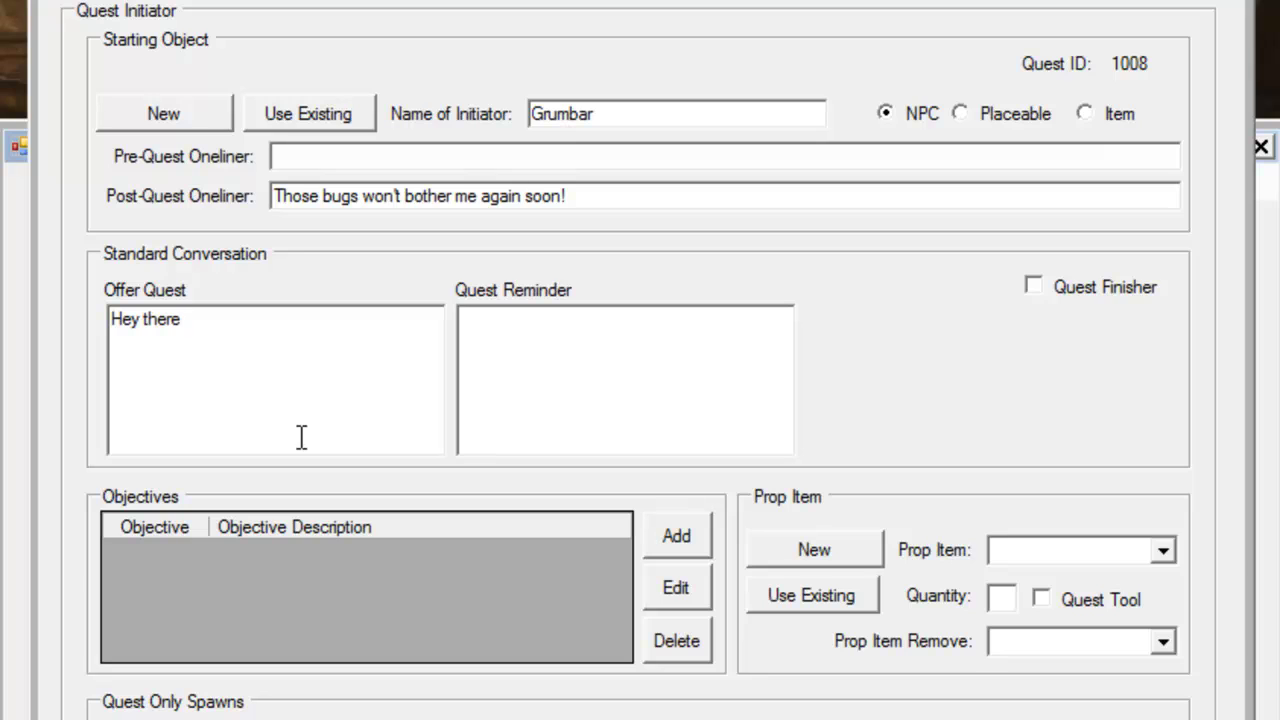
text( adventurer. )
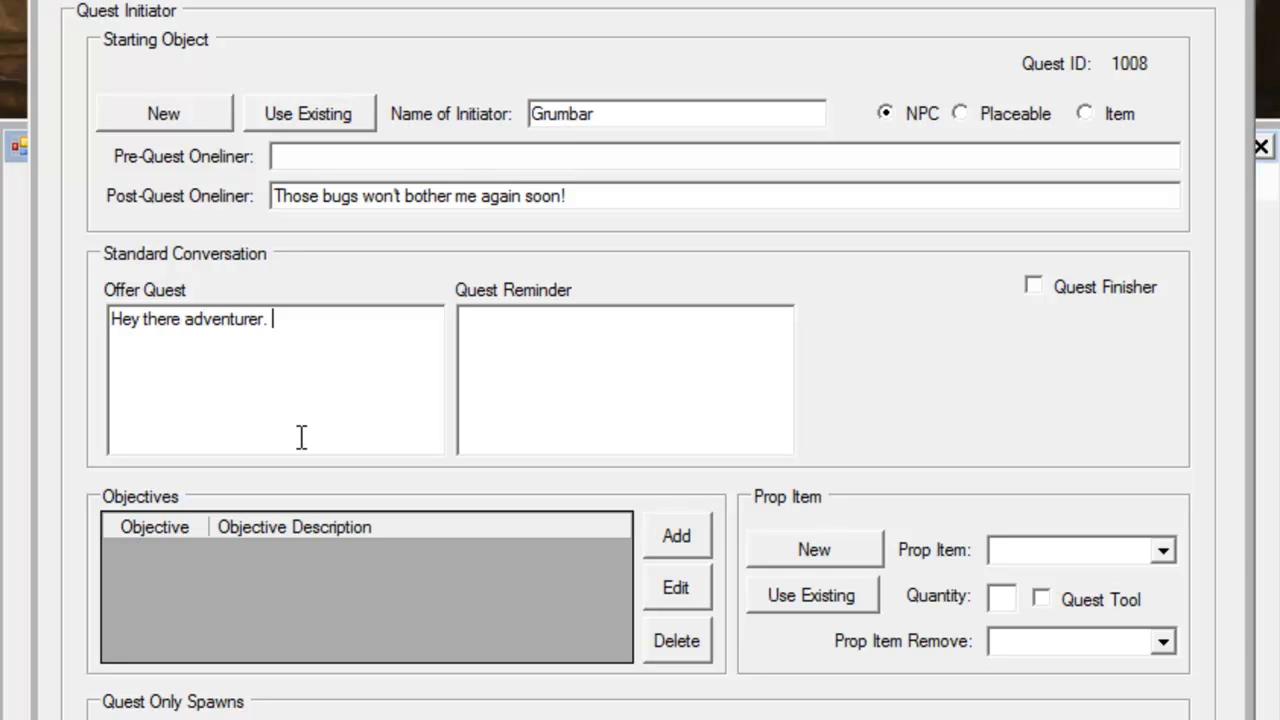
text( You looking for)
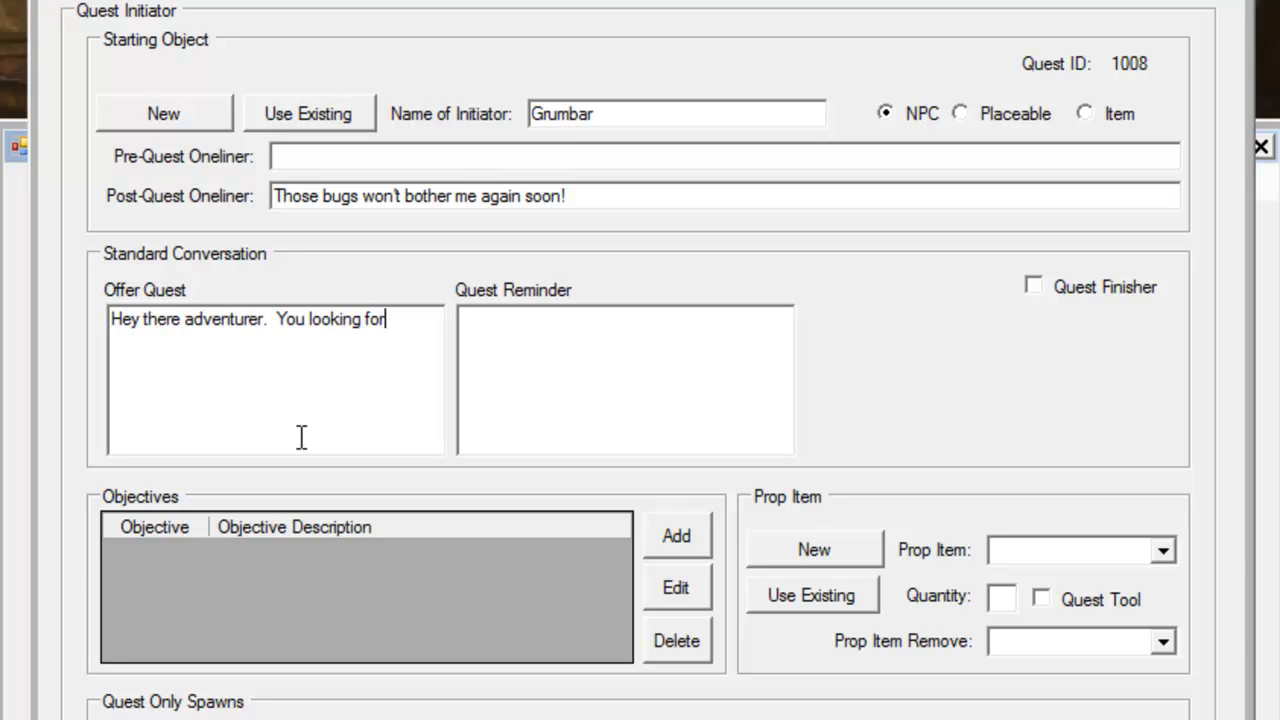
text( work by any chanc)
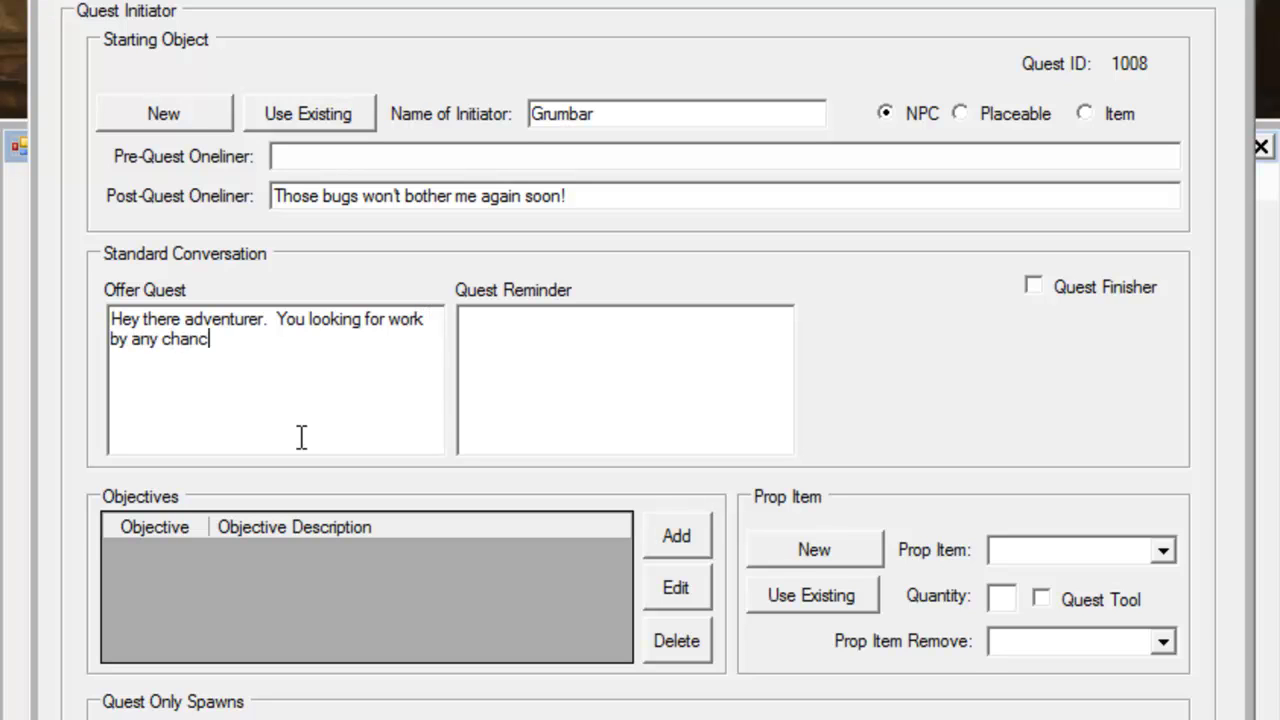
text(e?  I'll be willing to p)
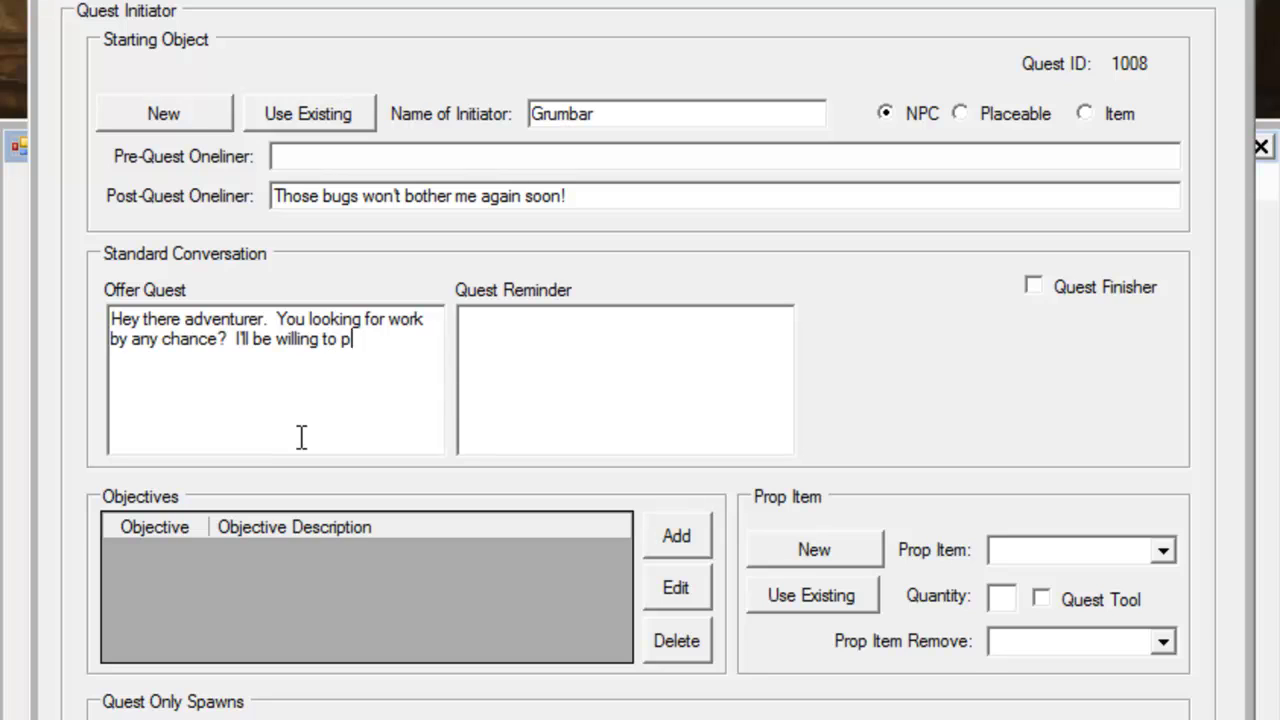
text(ay you for some help)
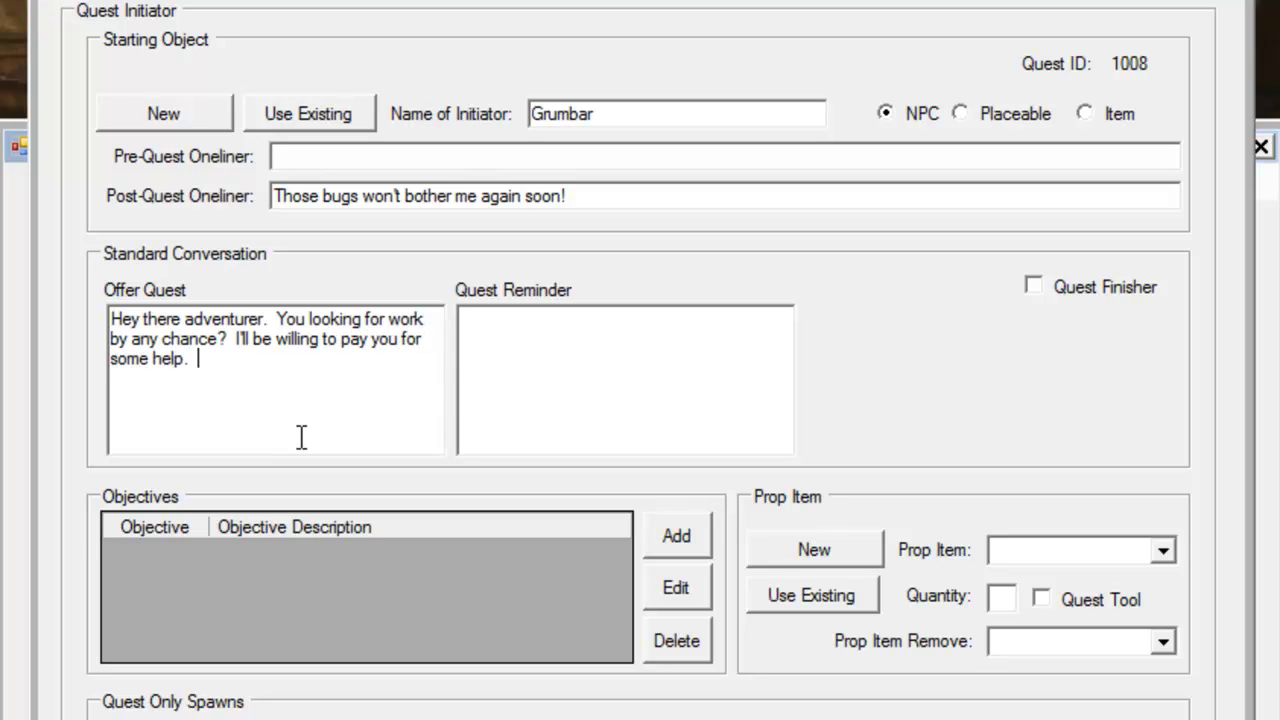
Continue the quest offer with "Name is Grumbar and I'm the local blacksmith for the village."
text(.  M)
key(BackSpace)
text(Name is Grumbar a)
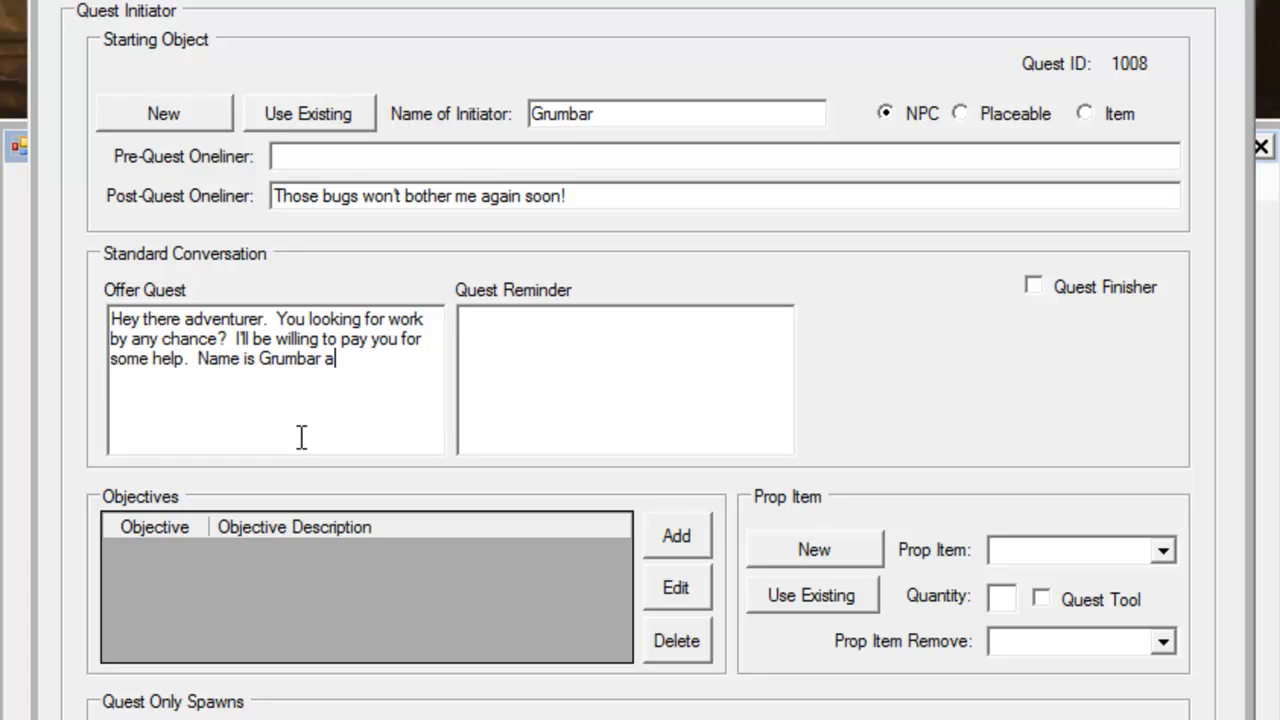
text(nd I'm the local)
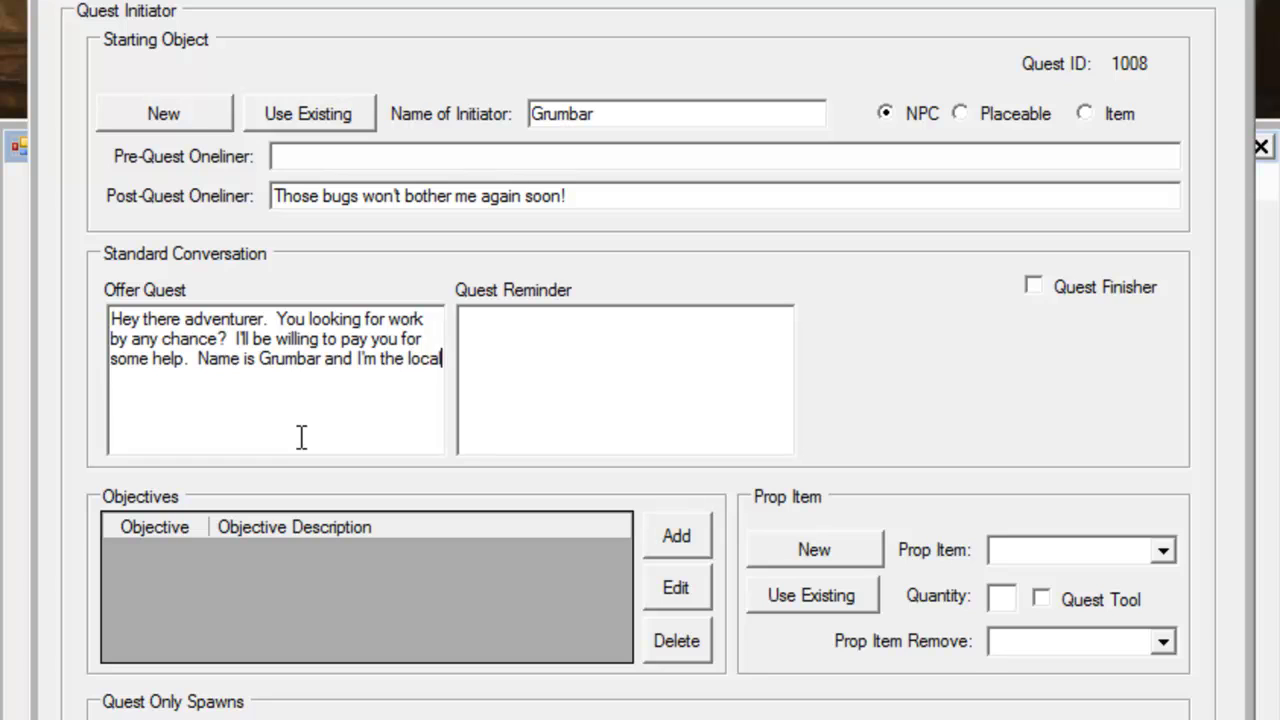
text( blacksmith )
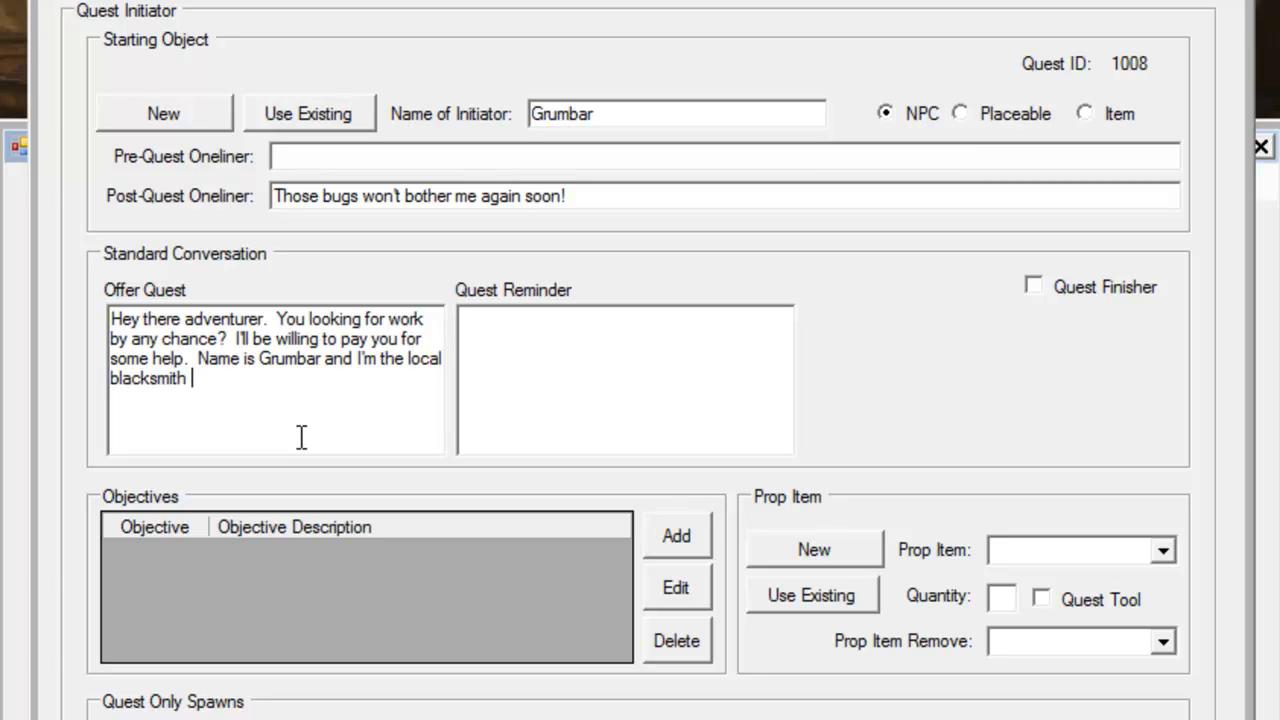
text(for the bvil)
key(BackSpace)
key(BackSpace)
key(BackSpace)
key(BackSpace)
text(village.)
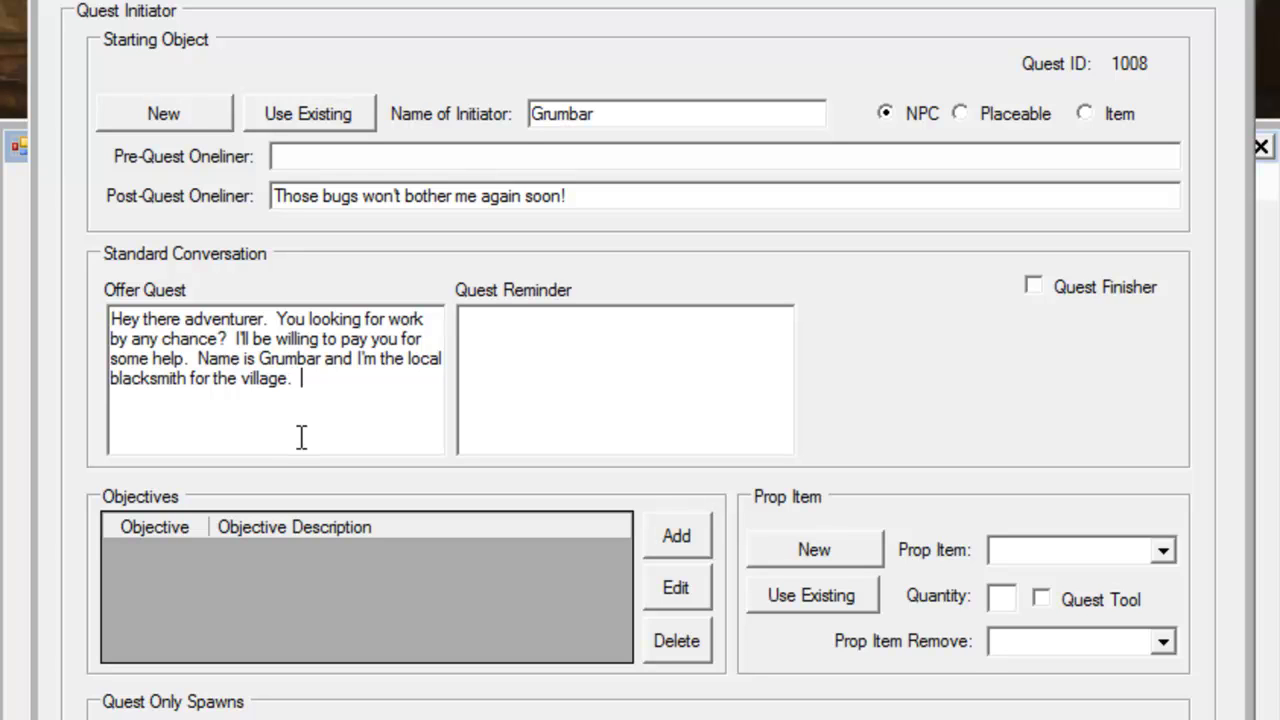
Continue the quest offer with "I was busy working at my forge and these bugs started coming out of the ground and now I'm infested with them."
text(  I was busy working )
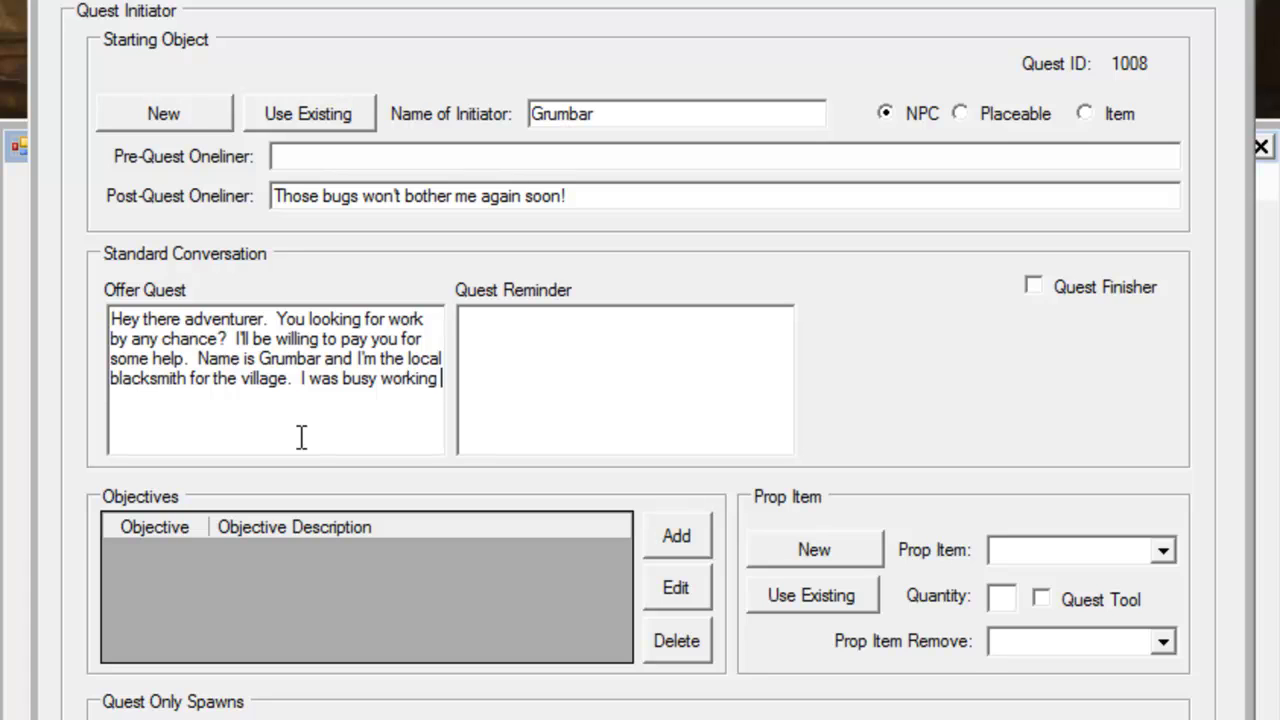
text(at my forge and )
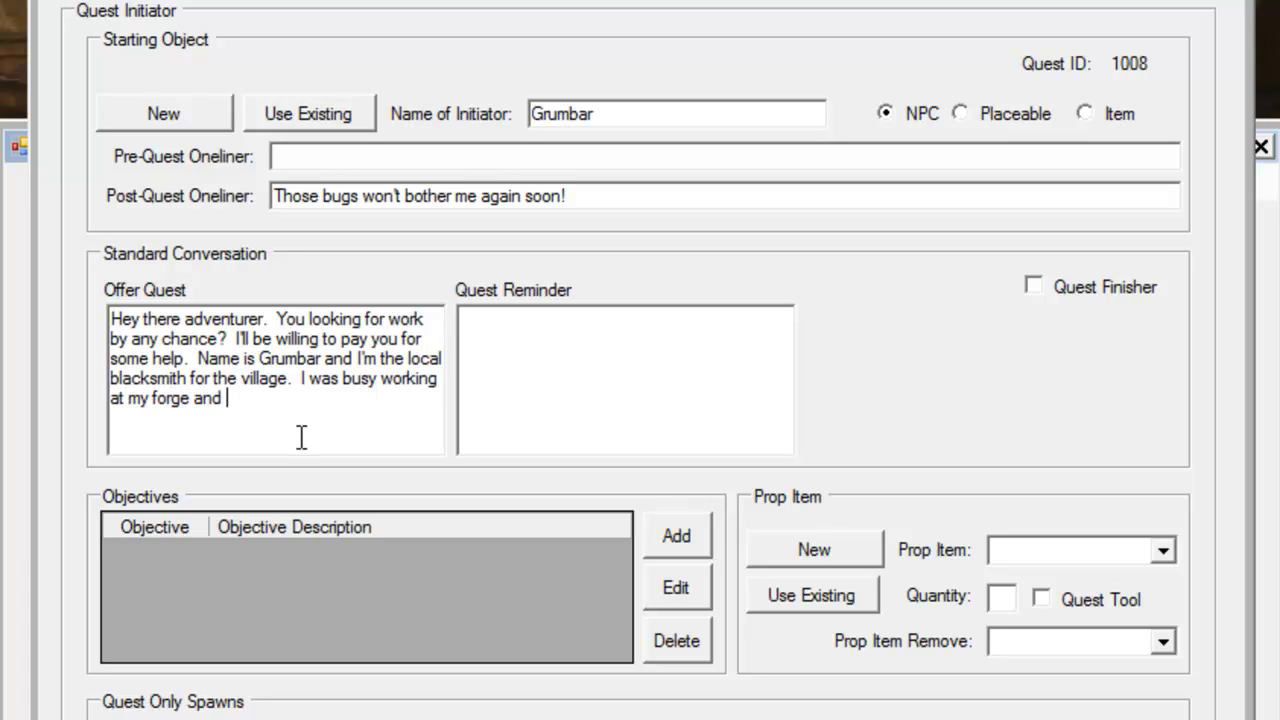
text(these bugs s)
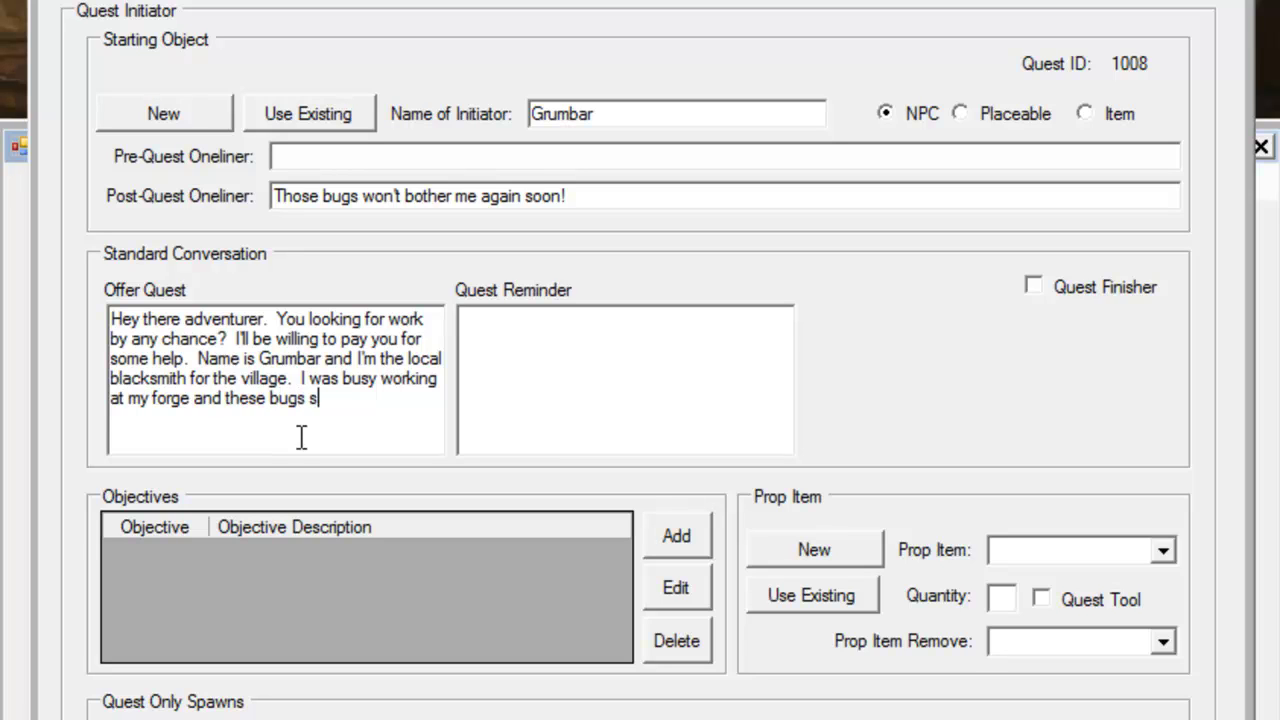
text(tarted coming )
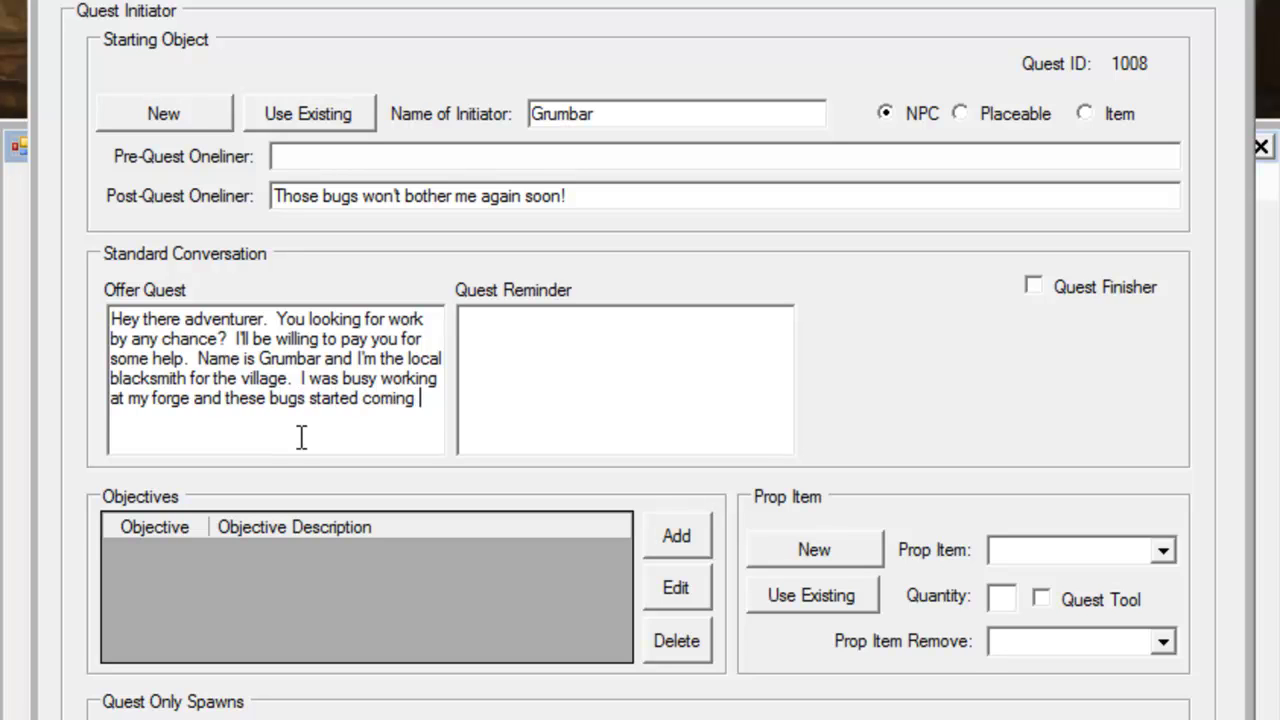
text(out of the ground)
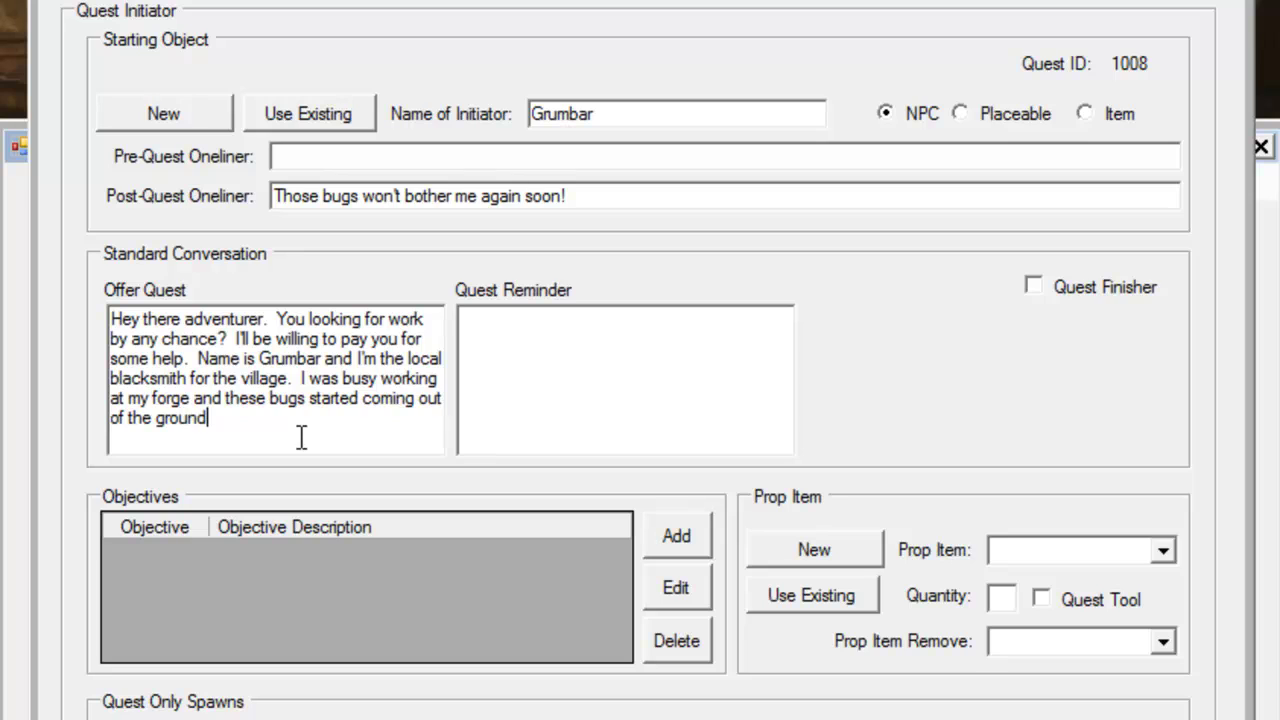
text( a)
key(BackSpace)
text(and now I'm infested with them)
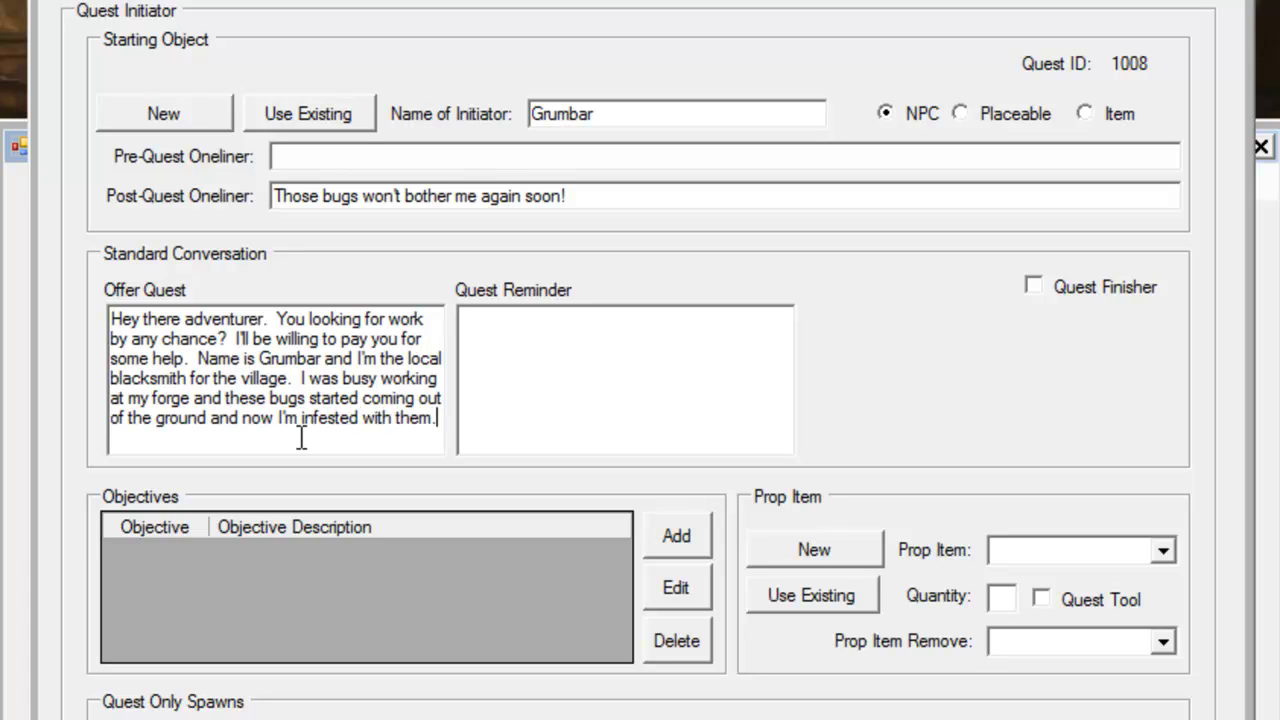
text(.)
End the quest offer with a separate paragraph: "If you could get rid of a few, I'd appreciate it and pay you of course."
key(Return)
key(Return)
text(If you)
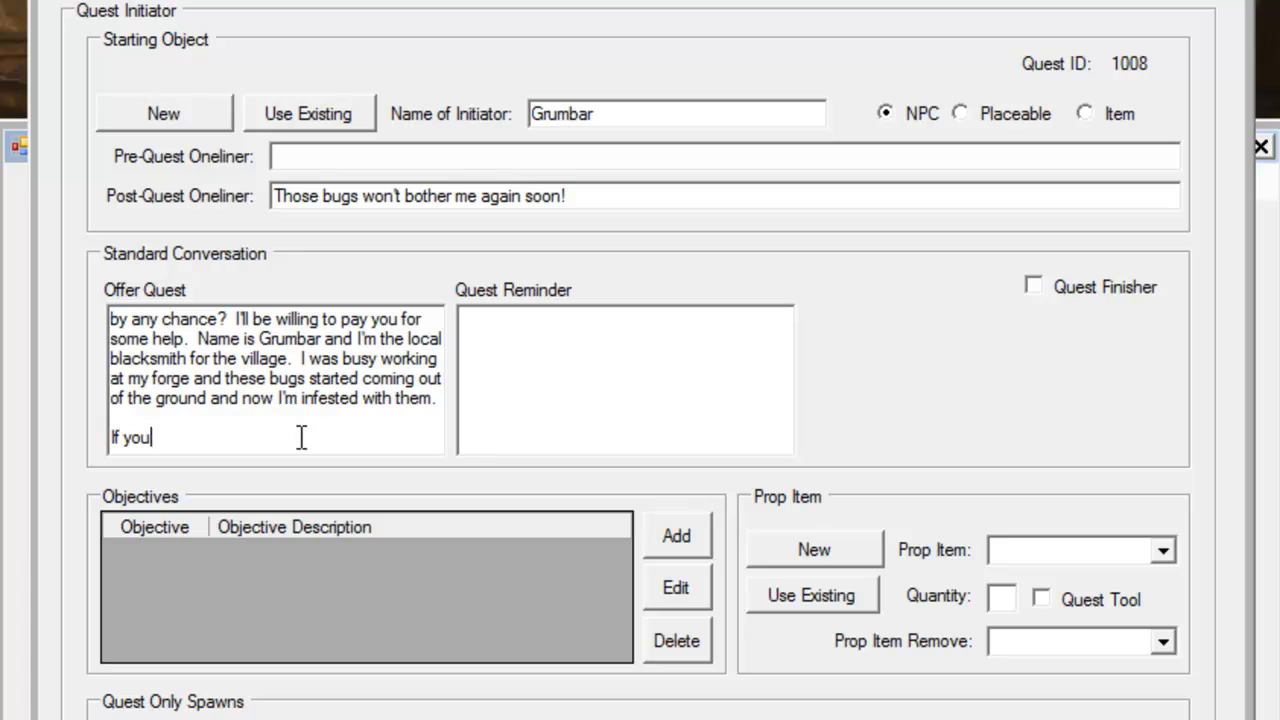
text( could get rid of)
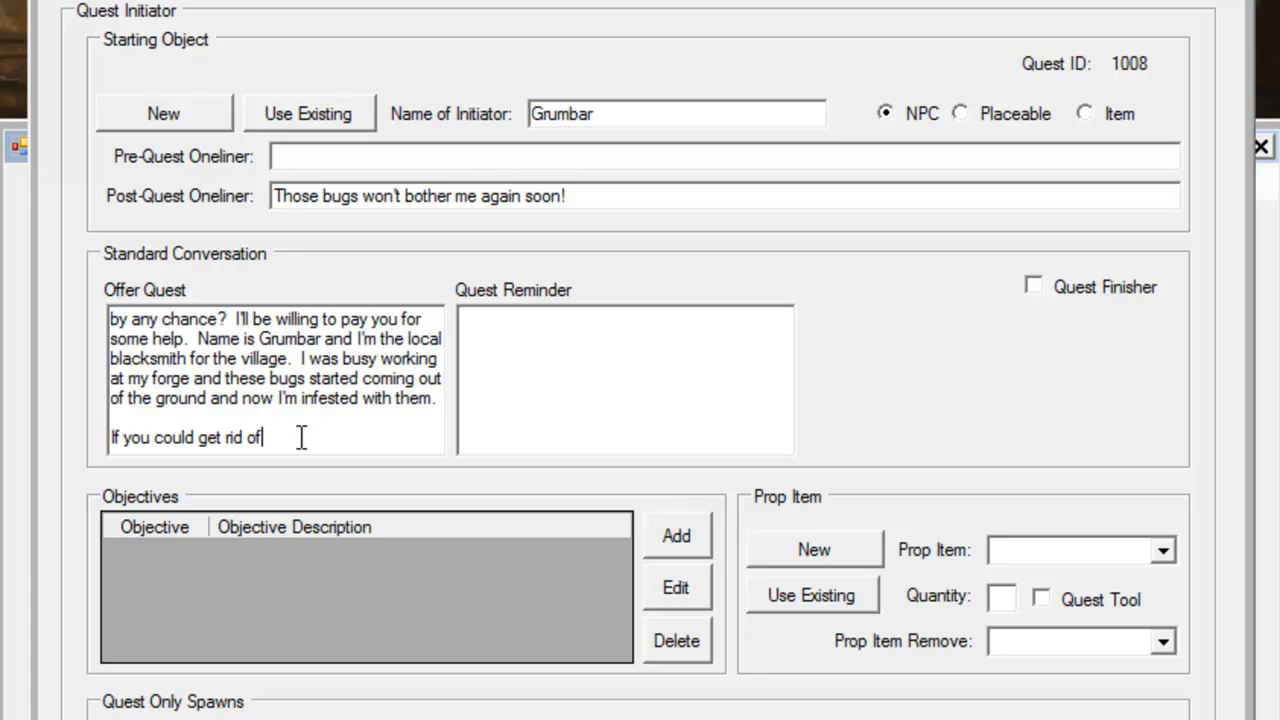
text( a few, I'd appreciated it)
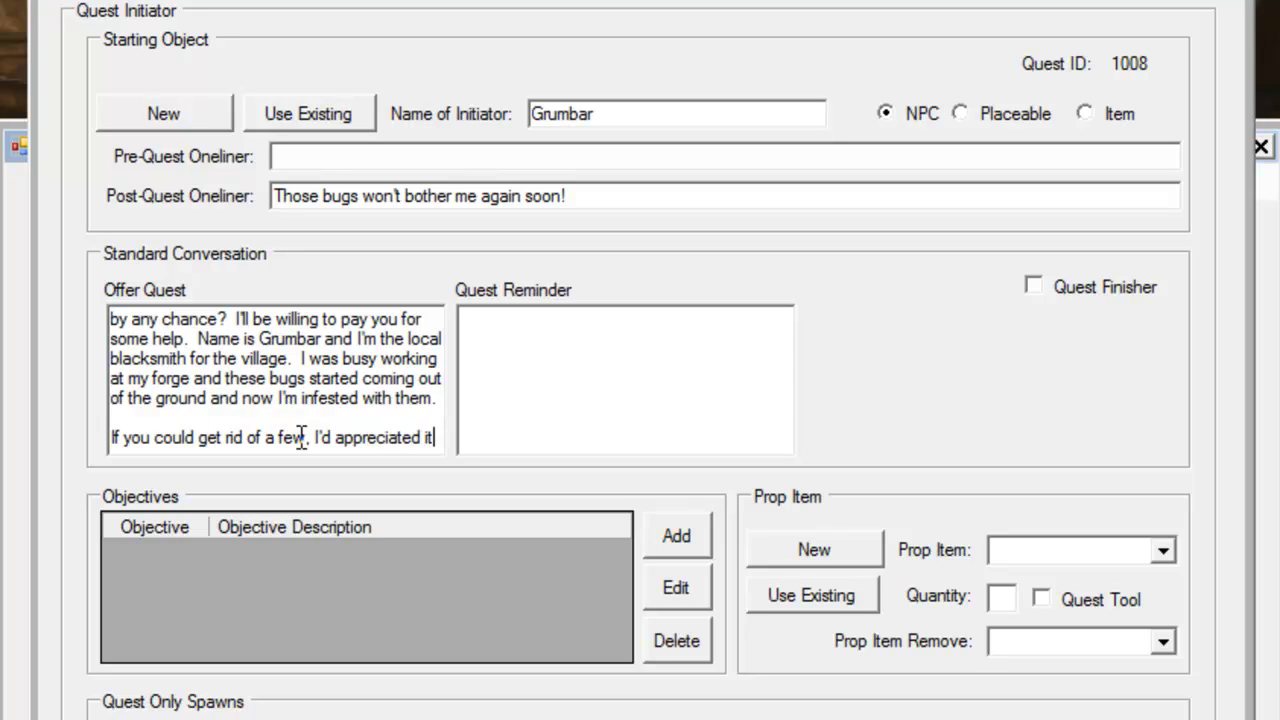
key(BackSpace)
key(BackSpace)
key(BackSpace)
key(BackSpace)
text(it and )
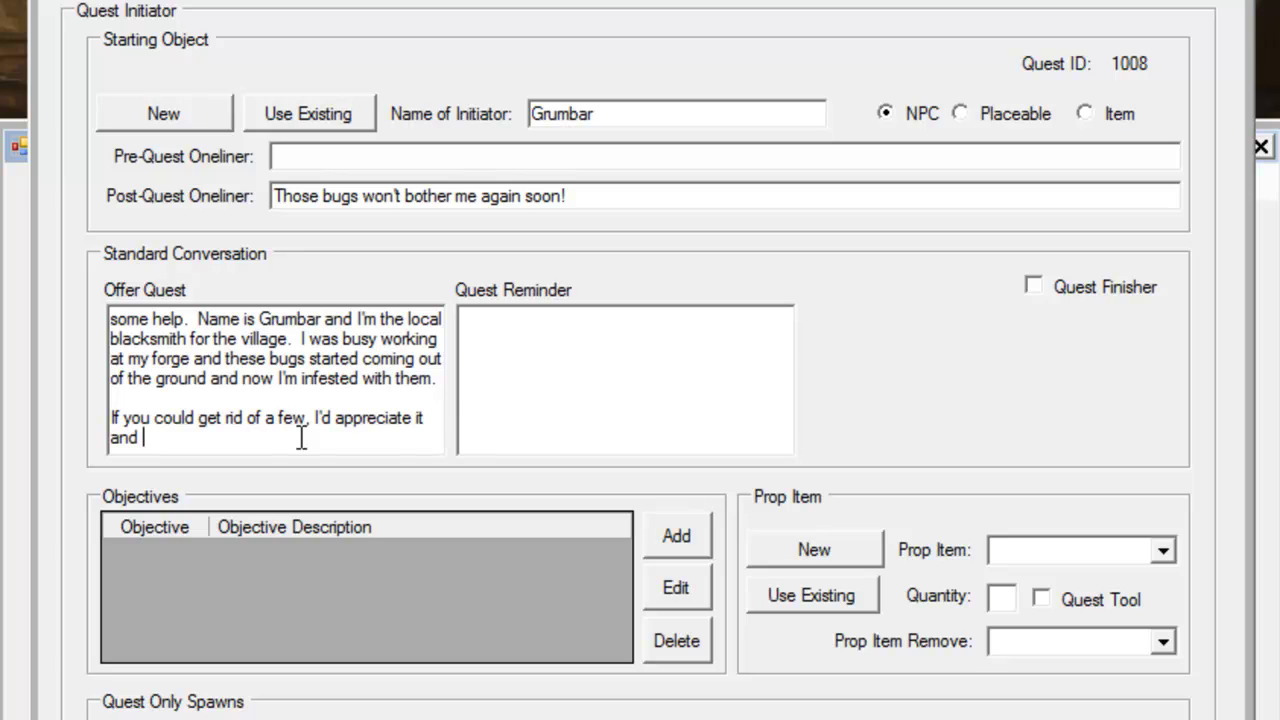
text(pay you of course.)
Set the quest reminder to "Get to work then, those bugs aren't going anywhere without you doing something about it."
click(669, 340)
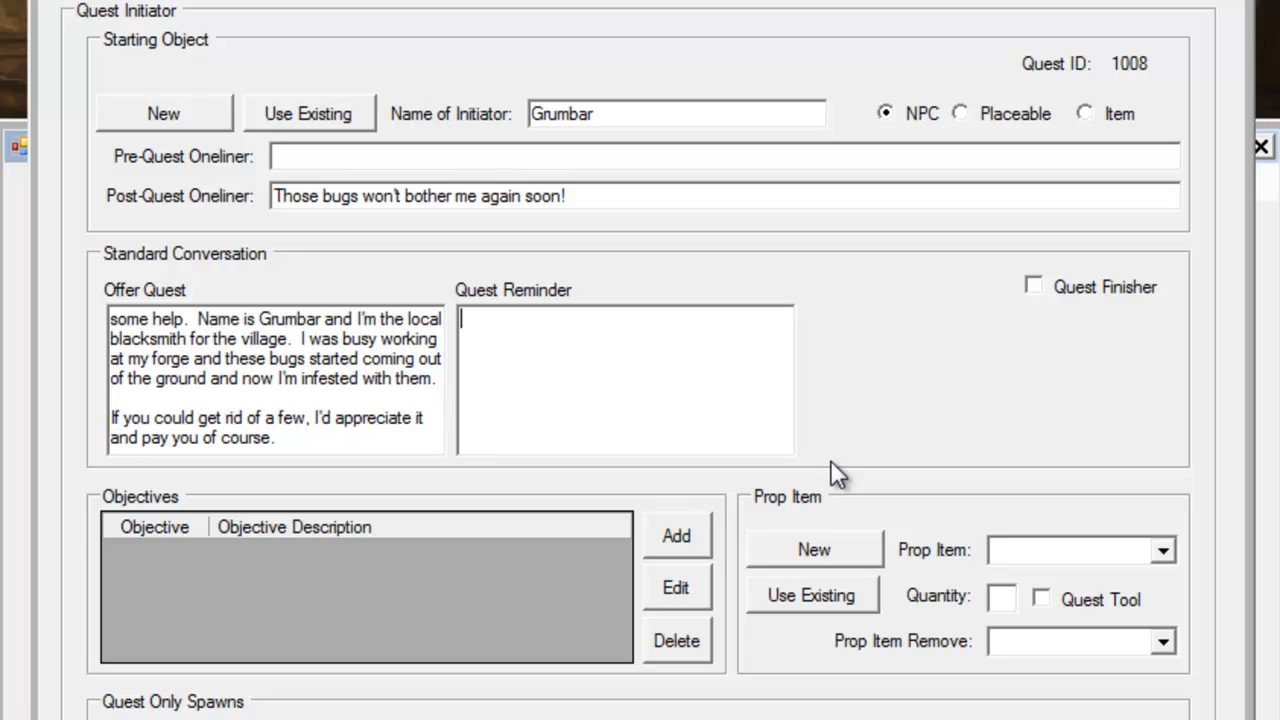
text(Get to work then)
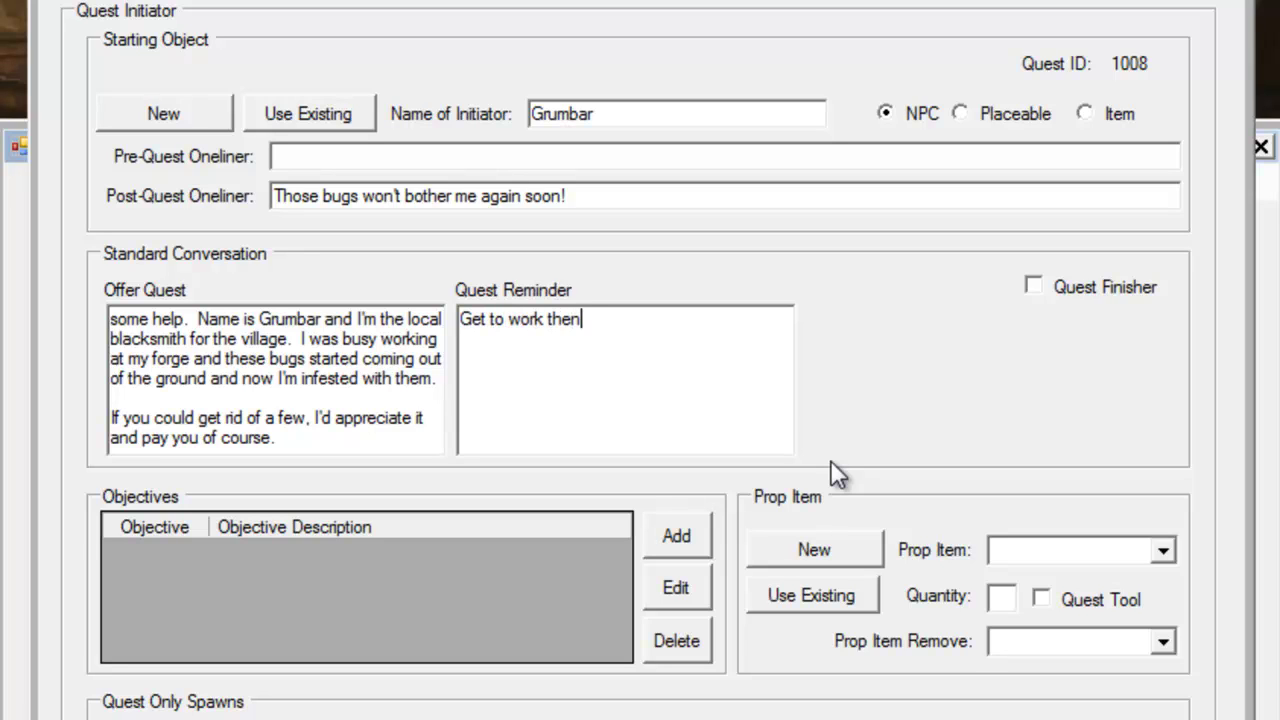
text(, those bugs )
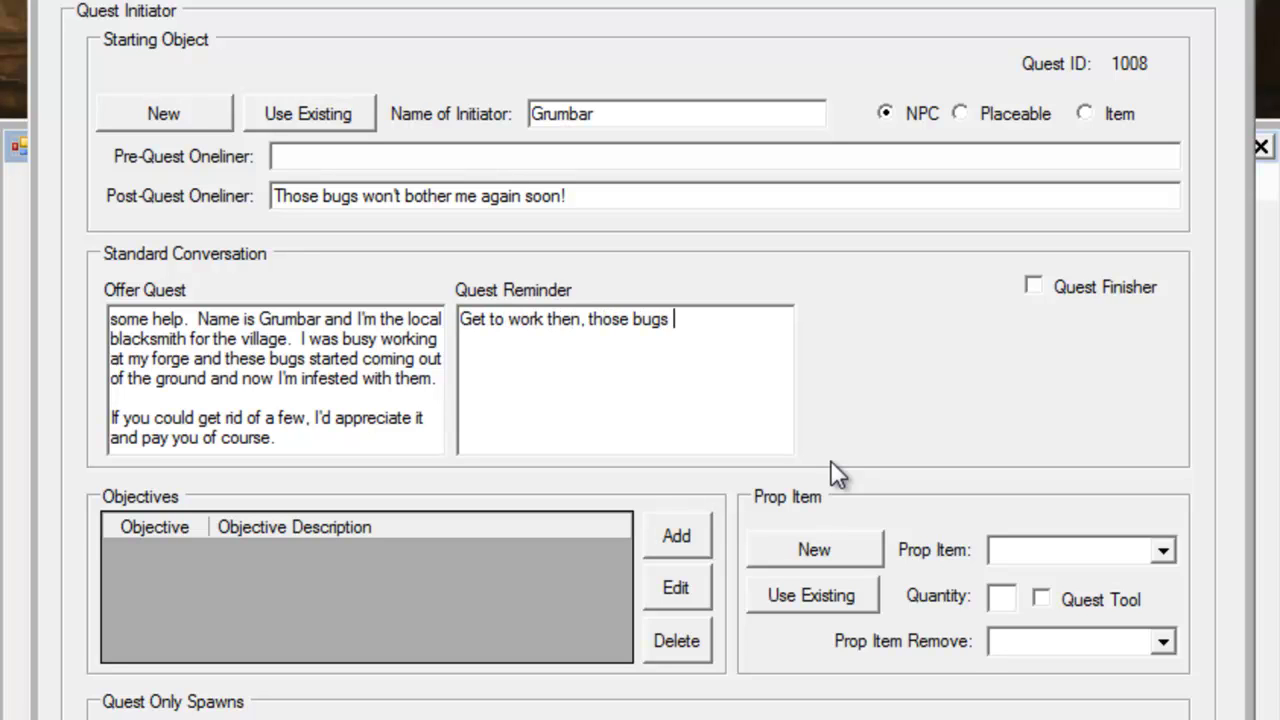
text(aren't going a)
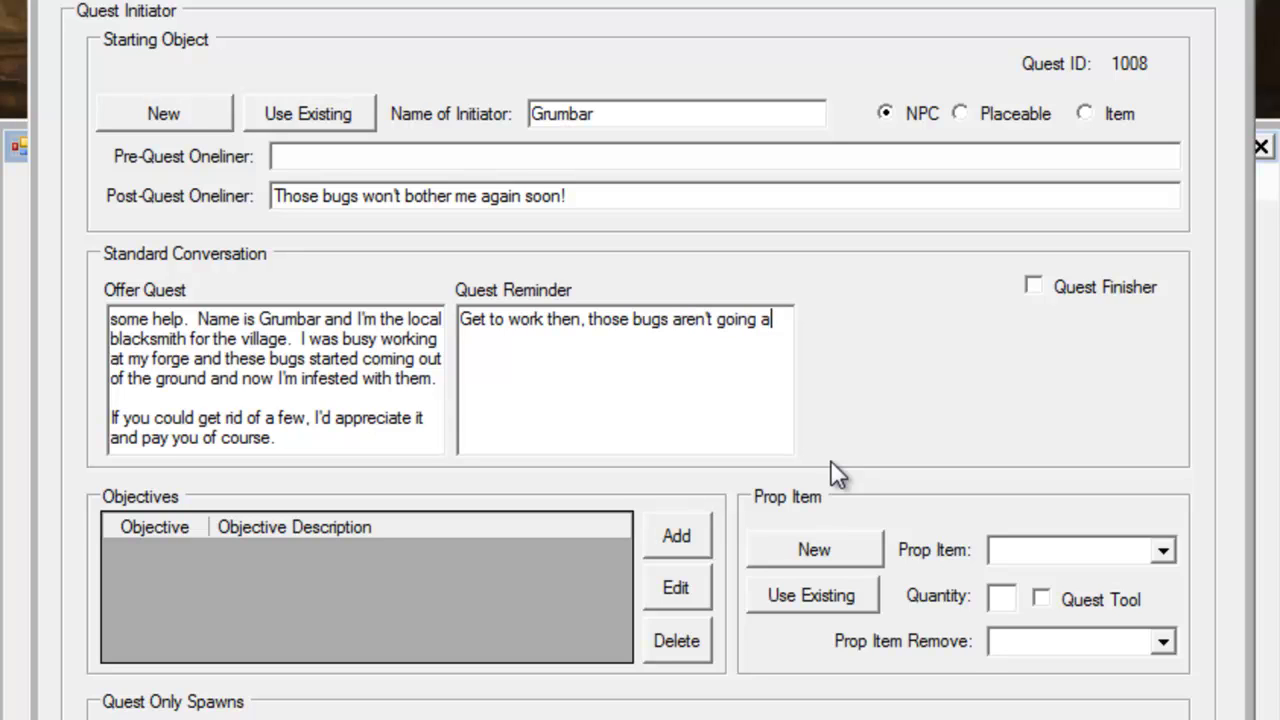
text(nywhere with)
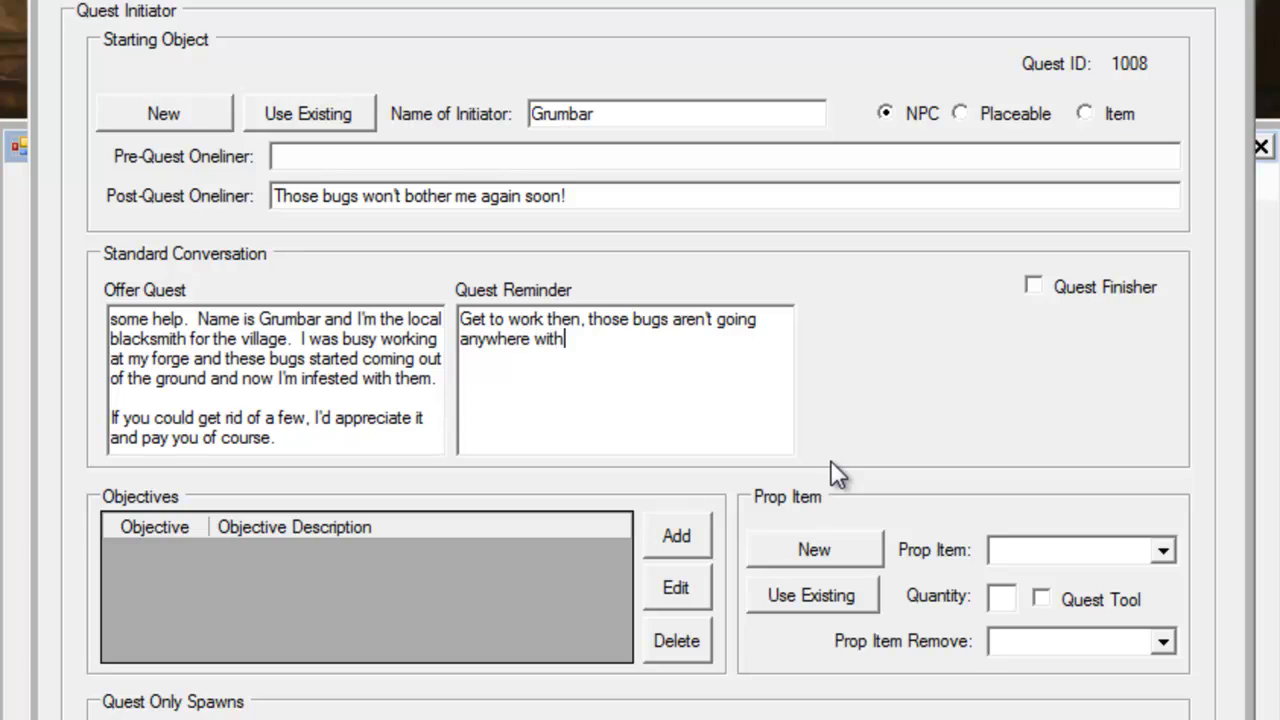
text(out you doing s)
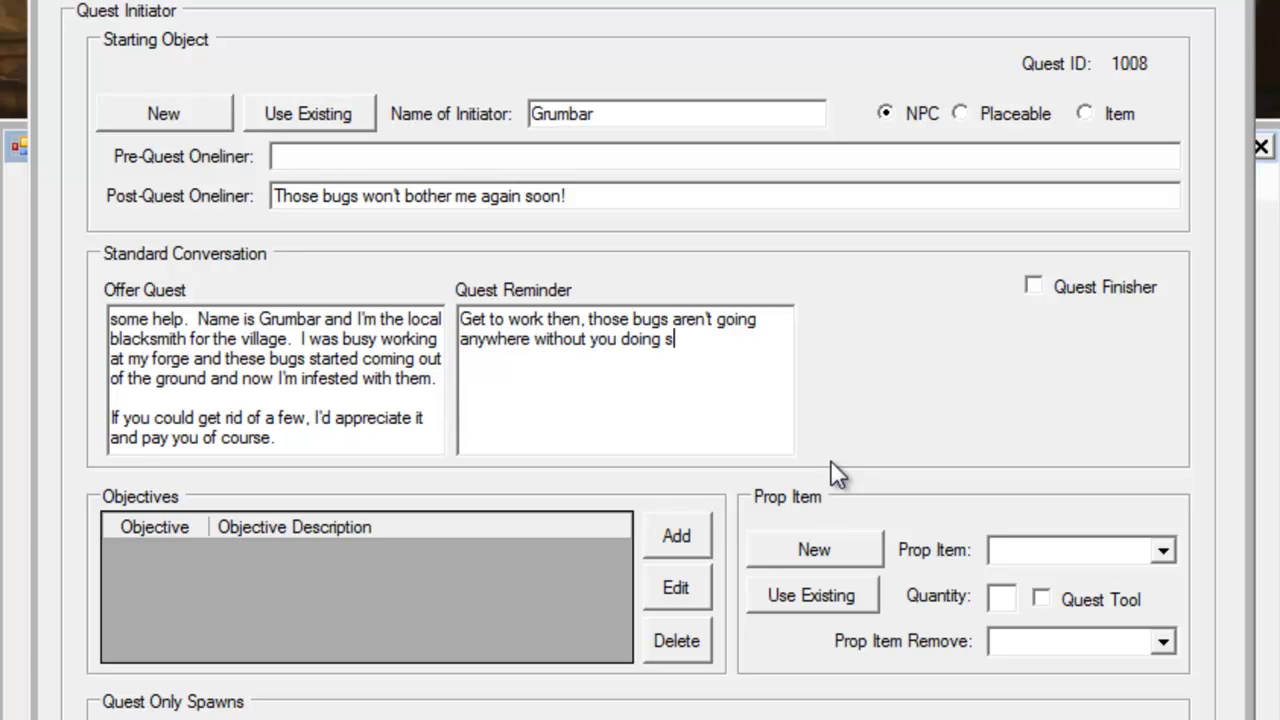
text(omething about it.)
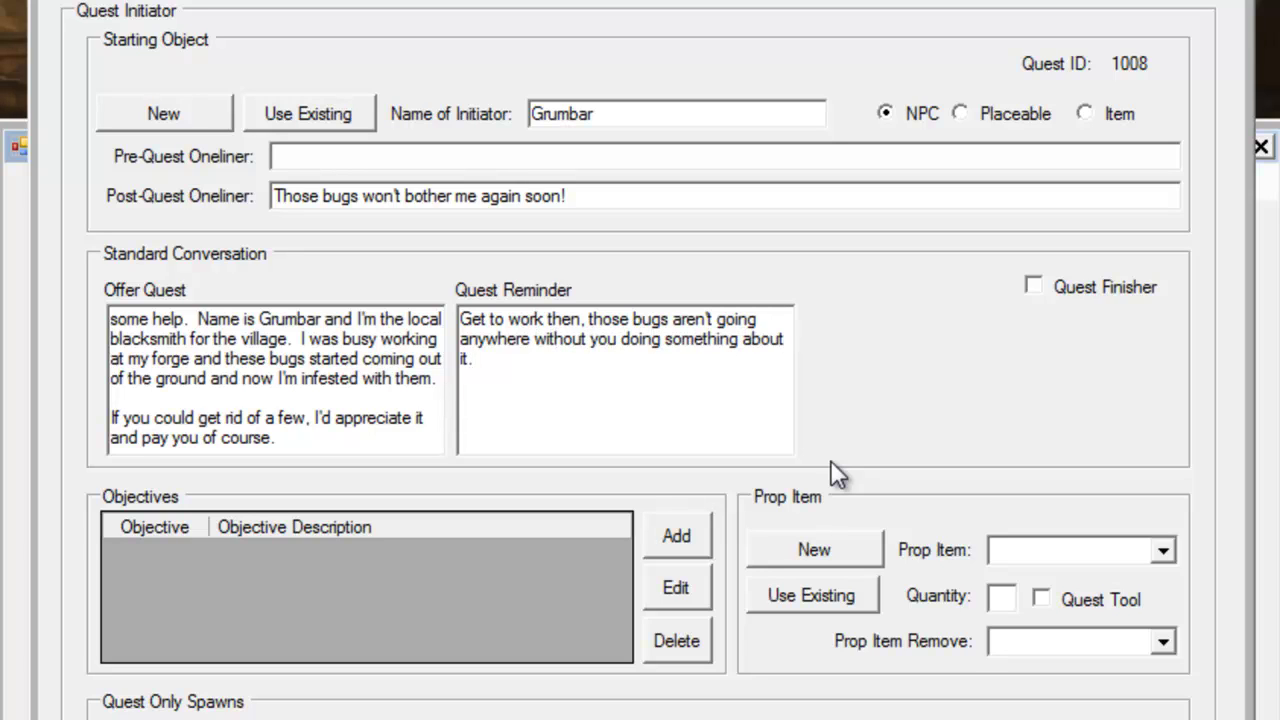
Enable Quest Finisher and begin completion with "Great job! You've helped me a lot but it seems for every one you put down, two more take it's place."
click(1130, 290)
click(1066, 346)
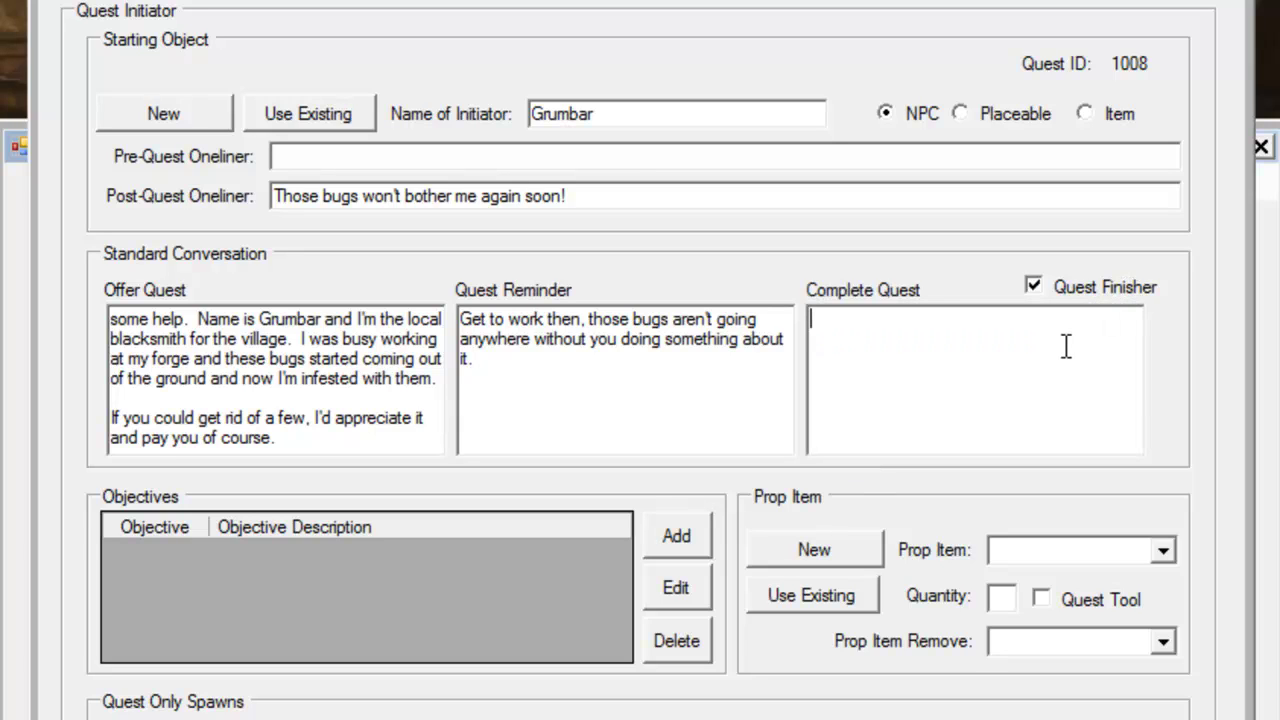
text(Great job!)
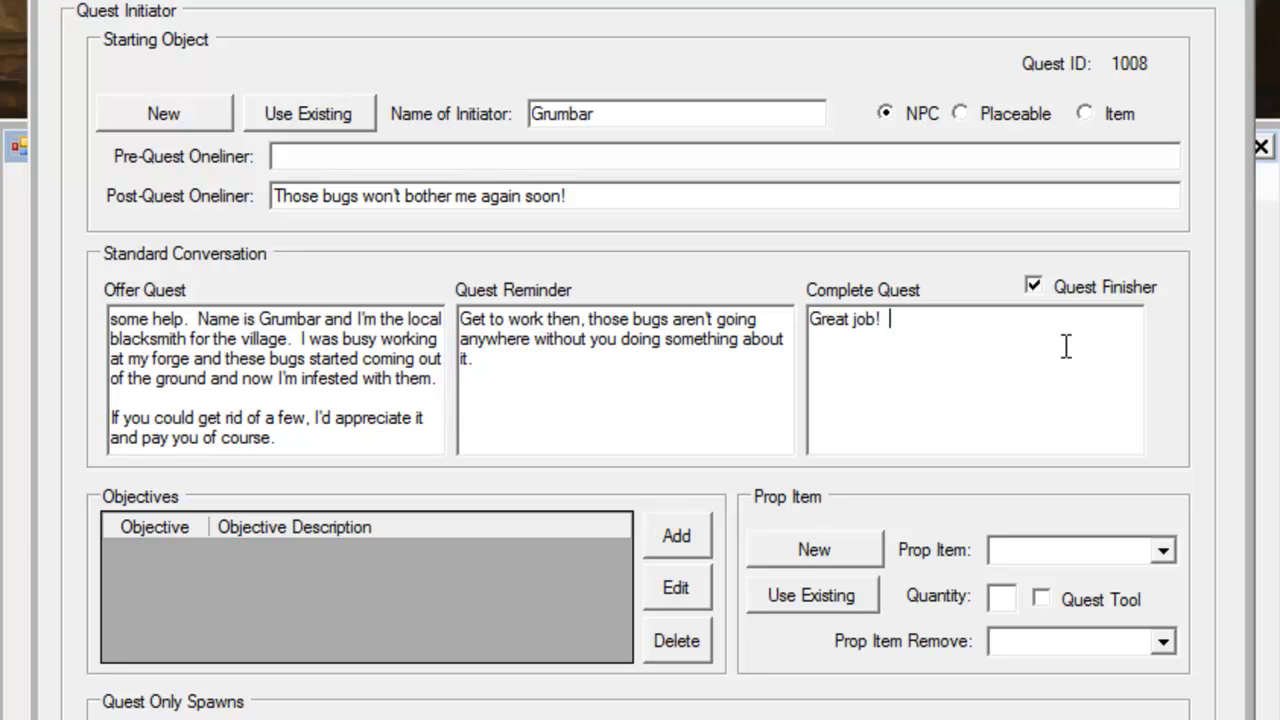
text('ve helped me a lot but it s)
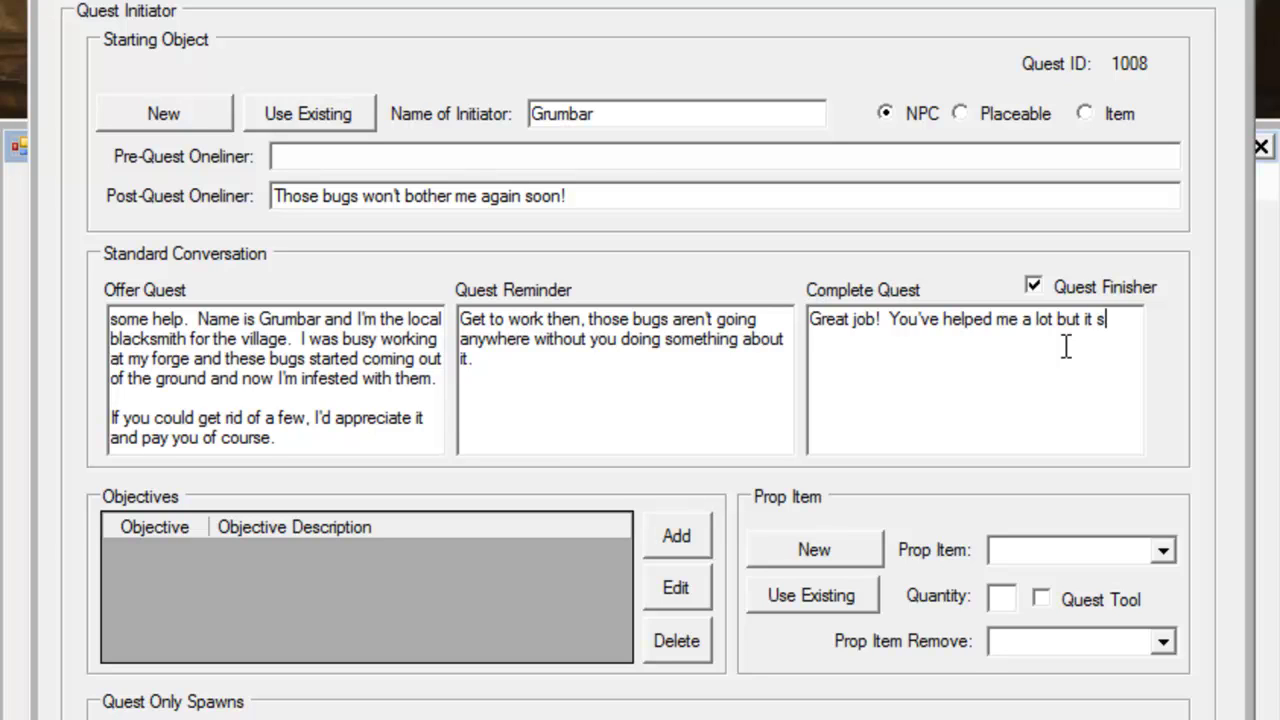
text(eems for every on)
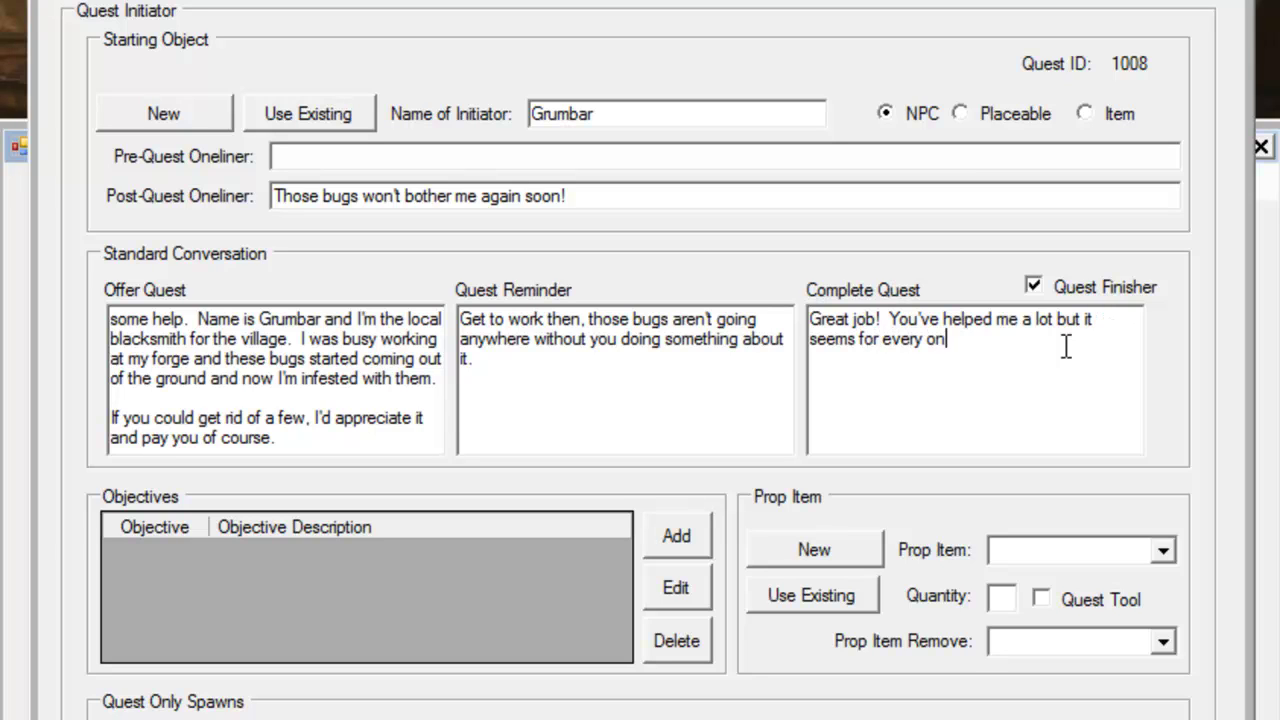
text(e you put d)
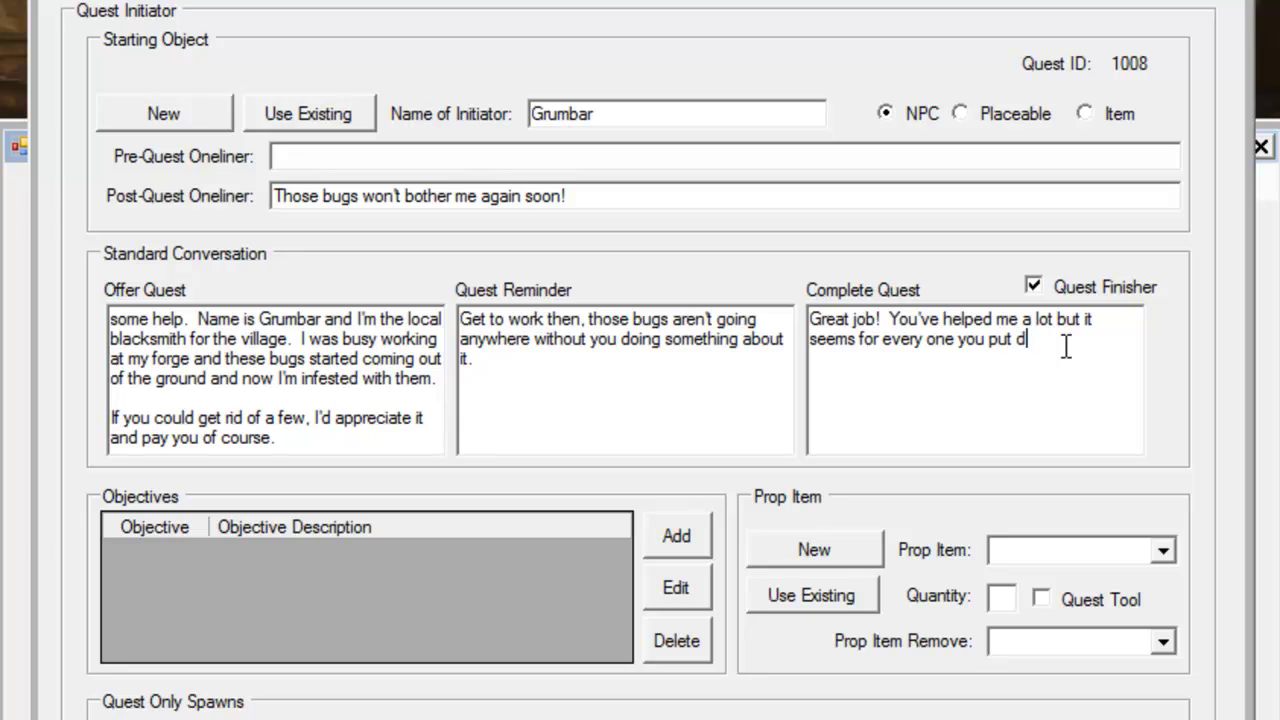
text(own, two more take it's place.)
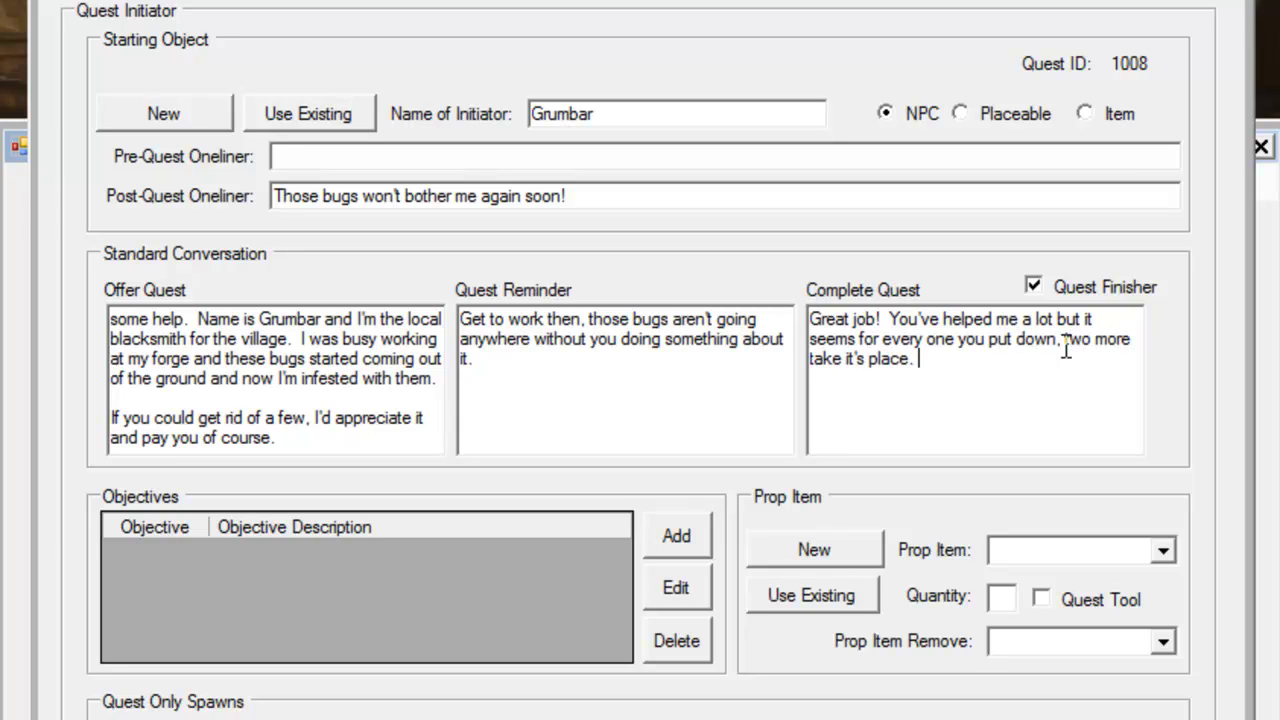
End the quest completion text with "We'll have to take a more drastic approach."
text(  We'll have to take more d)
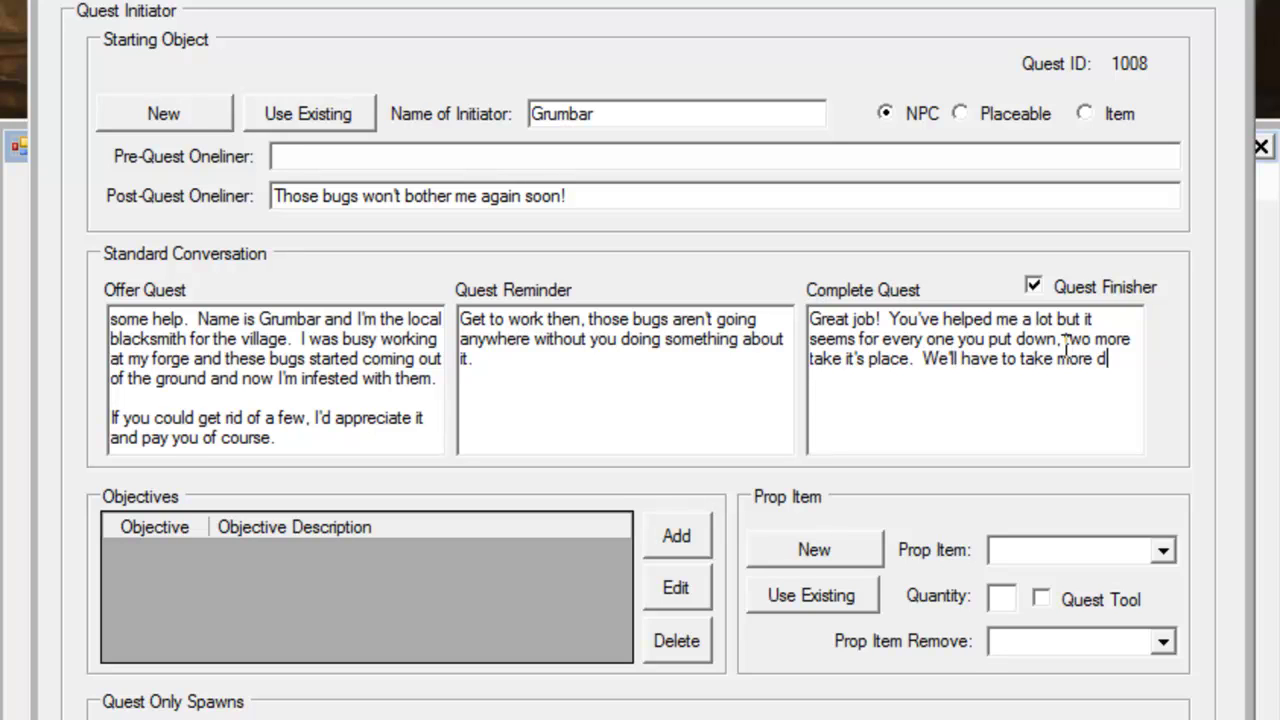
text(ore drastic )
text(appro)
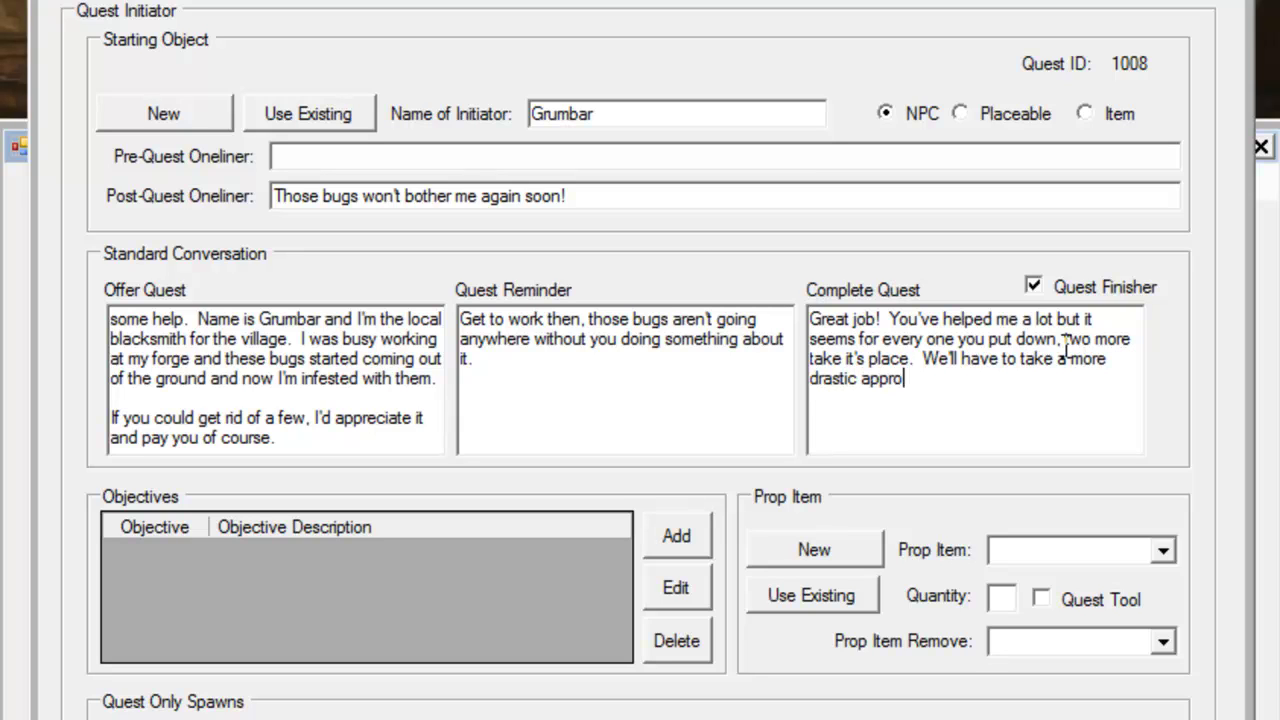
text(ach.)
Add a Kill Something objective with the journal text "Defeat Bugs"
click(676, 536)
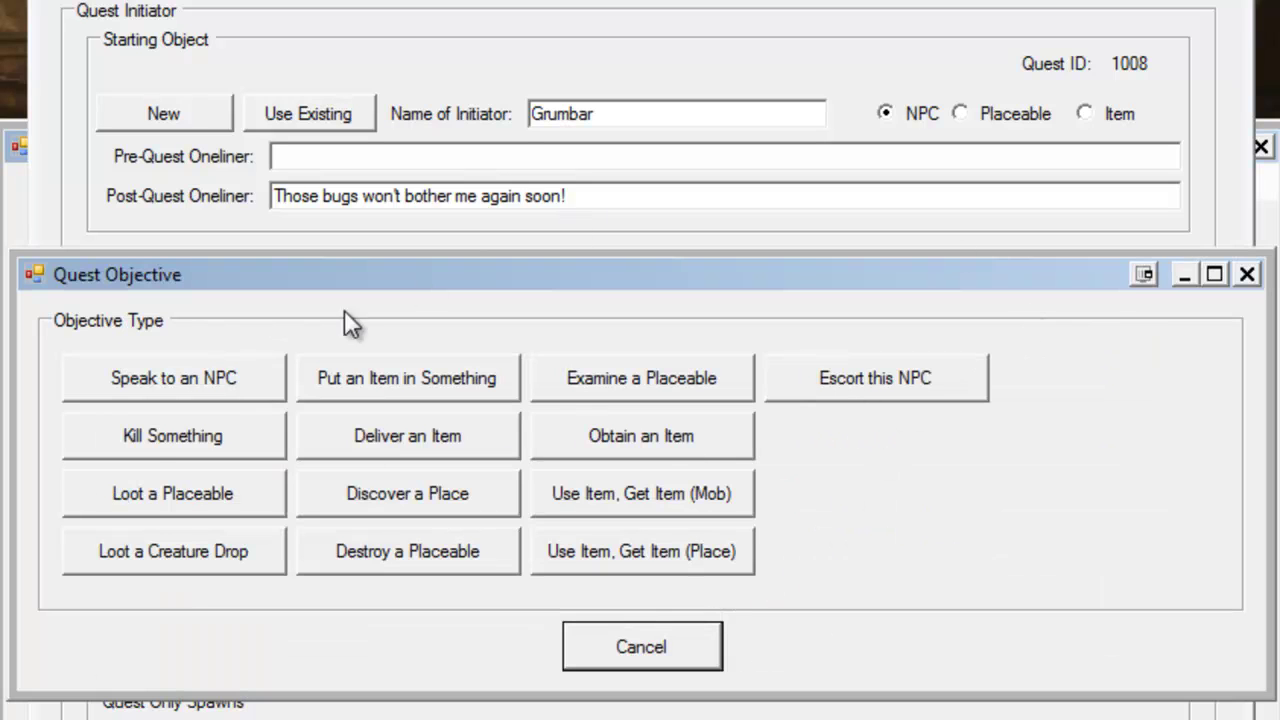
click(118, 440)
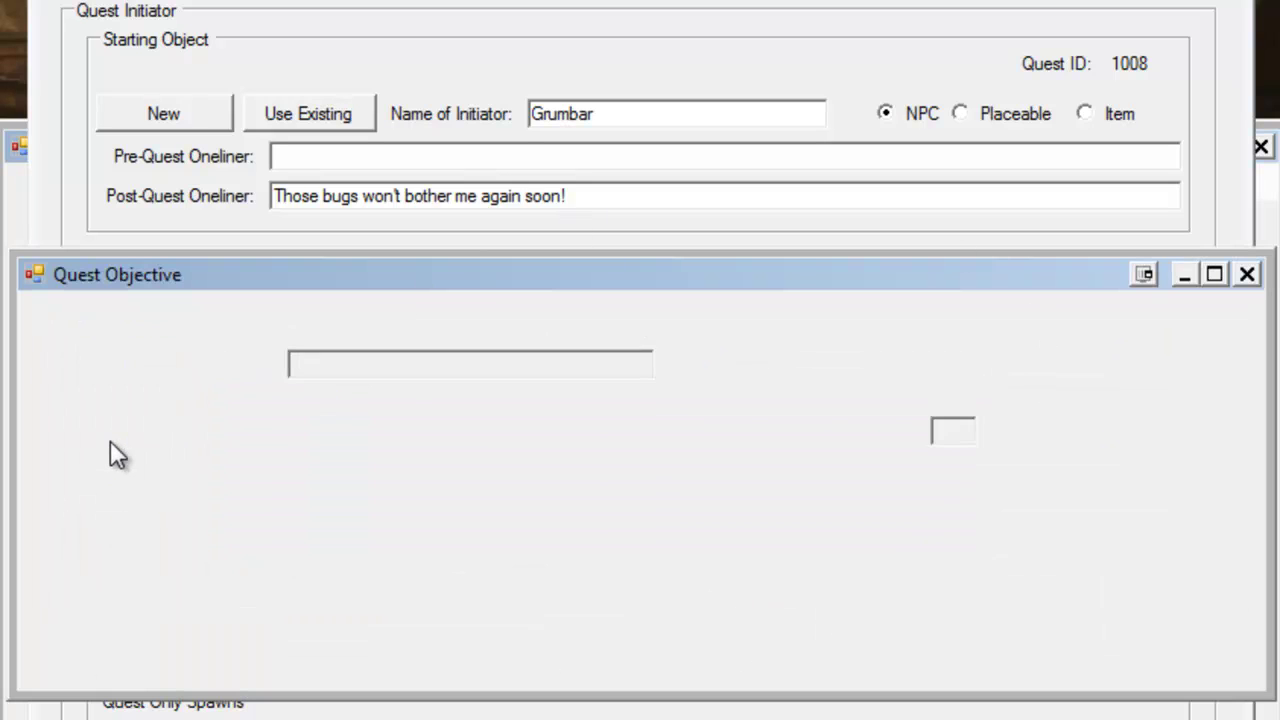
click(369, 371)
text(Defeat Bu)
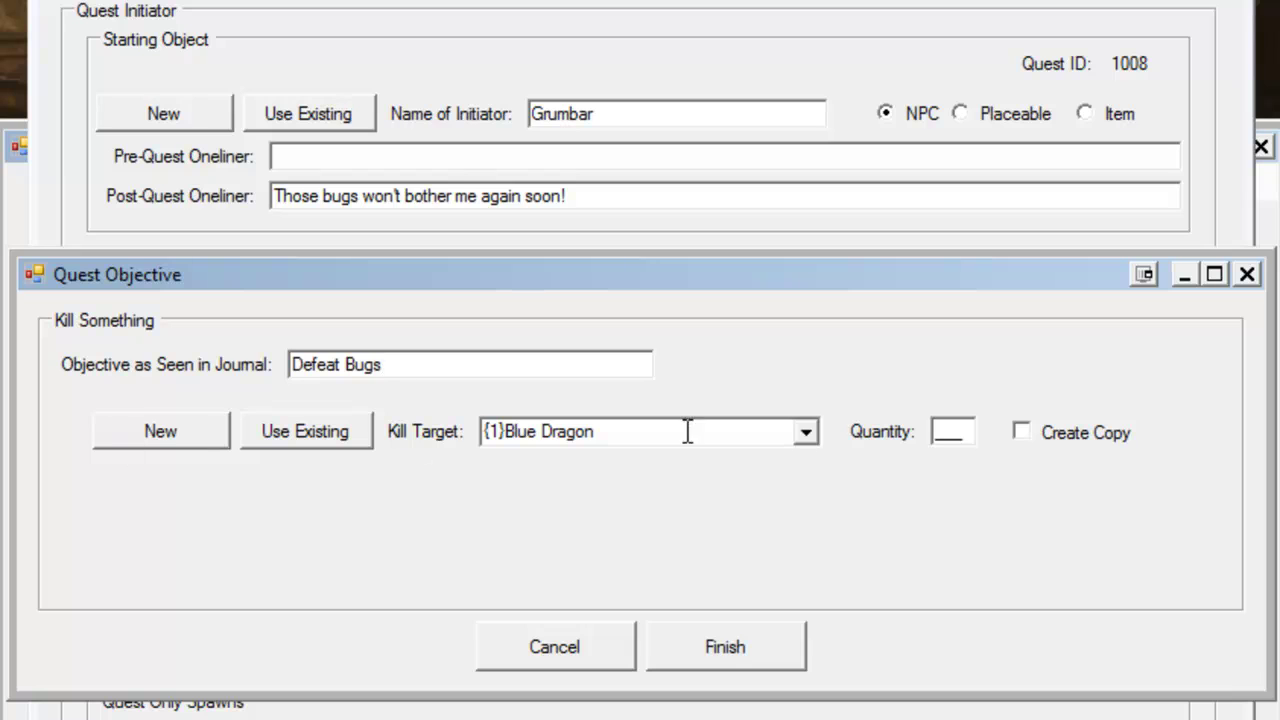
Set the objective's kill target to Fire Beetle with quantity 3 and Create Copy enabled, and finish the objective
text(f)
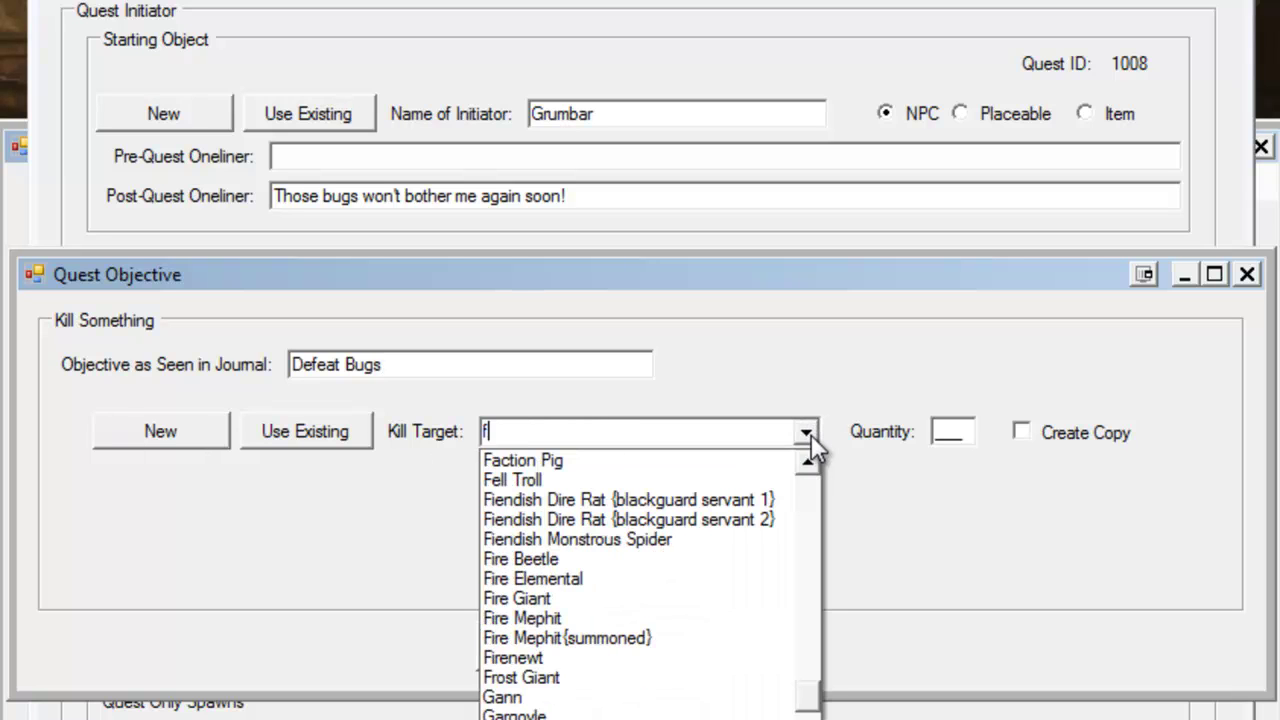
text(ire)
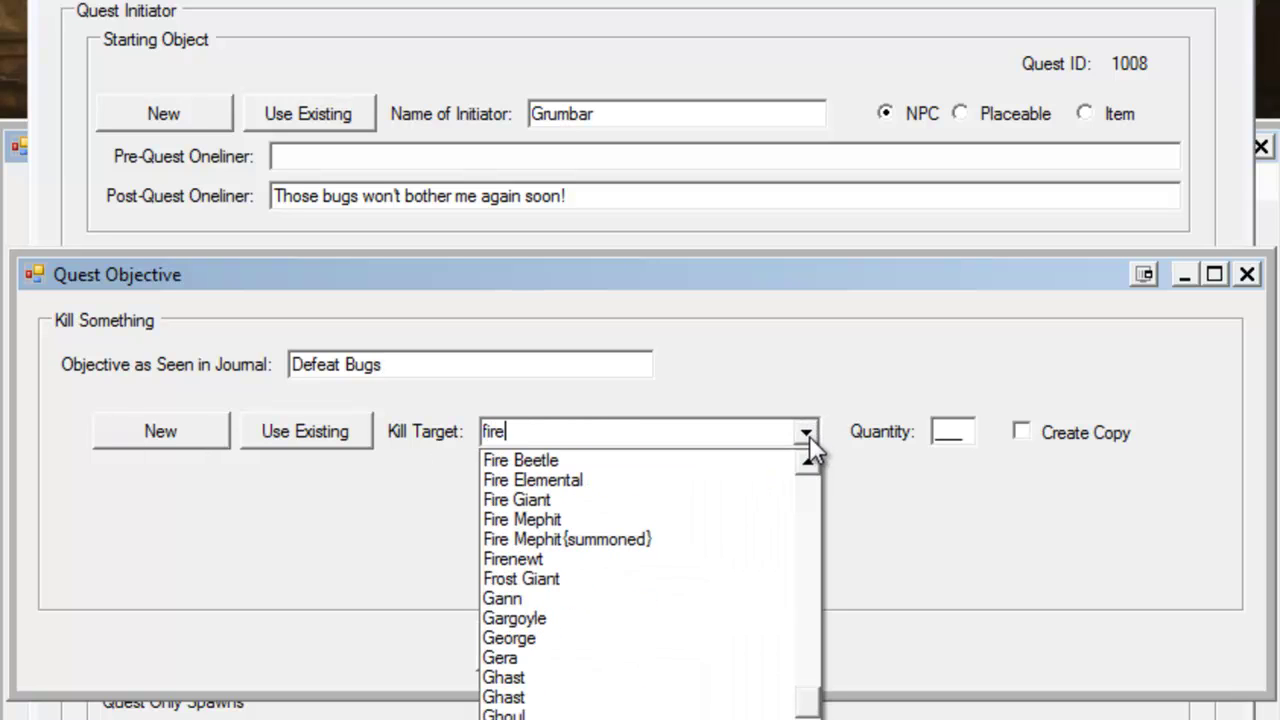
click(657, 459)
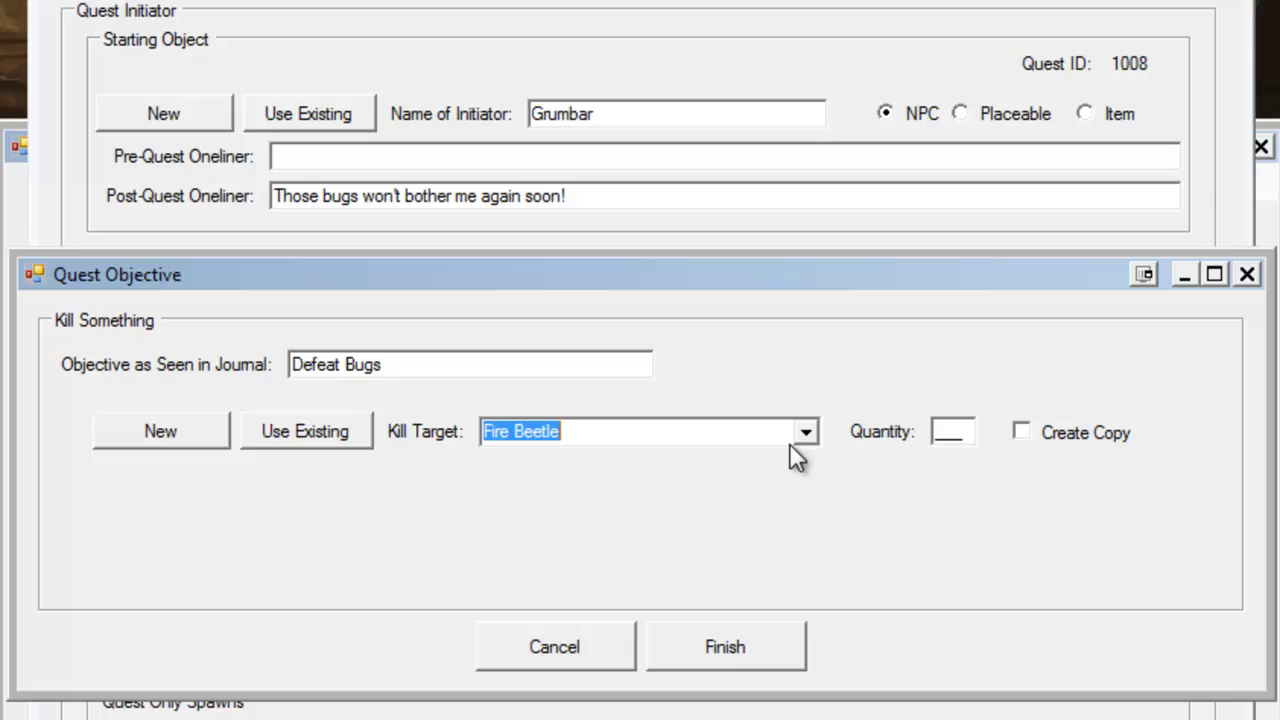
click(941, 431)
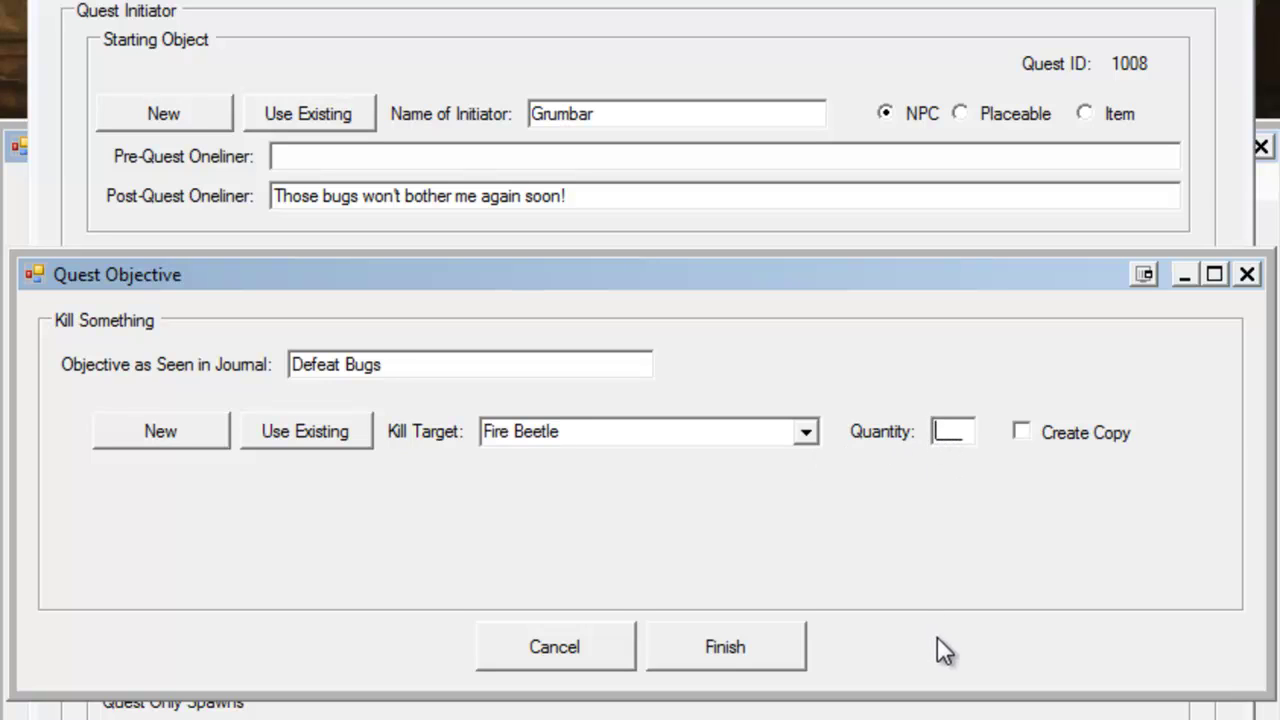
text(3)
click(1077, 435)
click(720, 647)
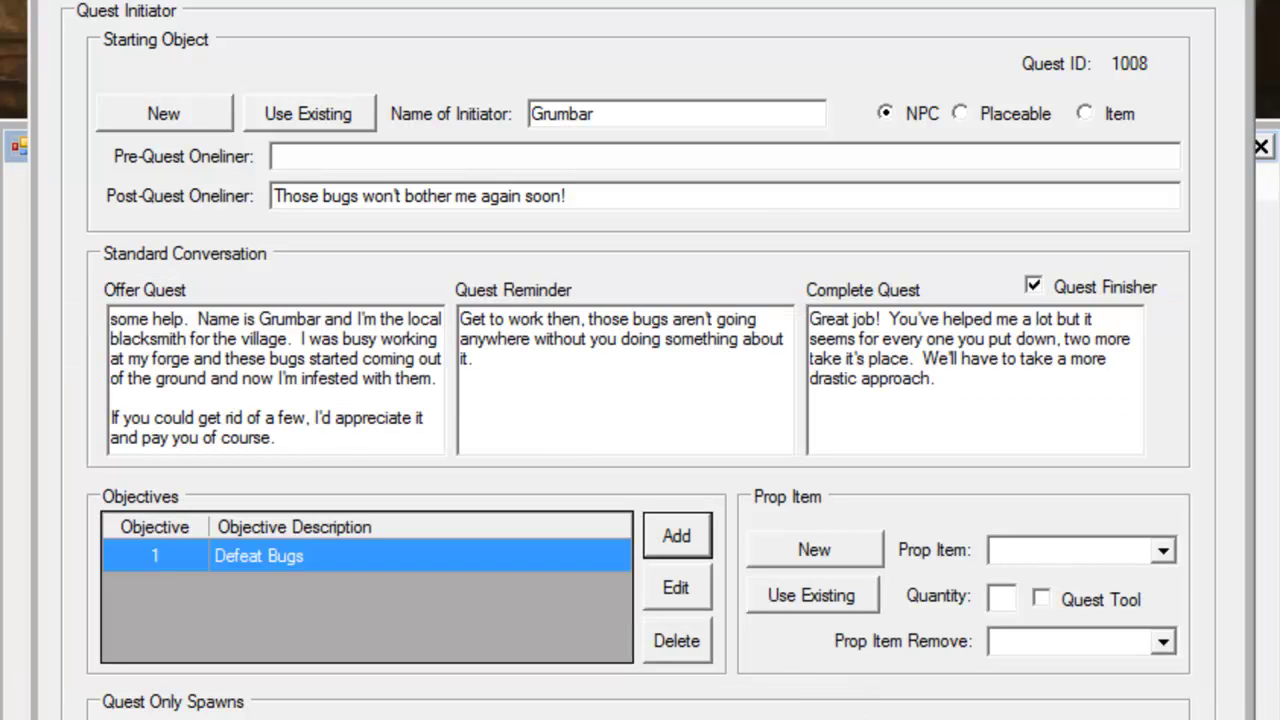
Advance through the remaining quest pages without adding item rewards and finish the quest
click(912, 657)
click(912, 657)
click(912, 657)
click(912, 657)
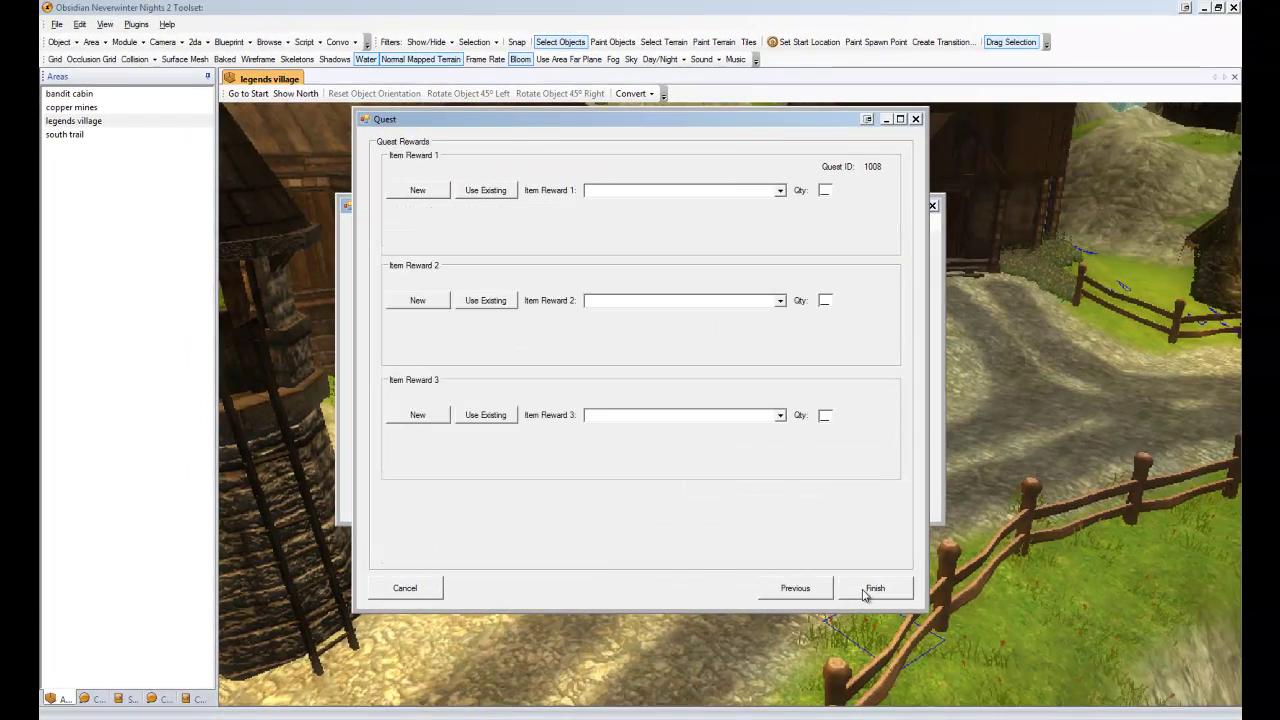
key(Return)
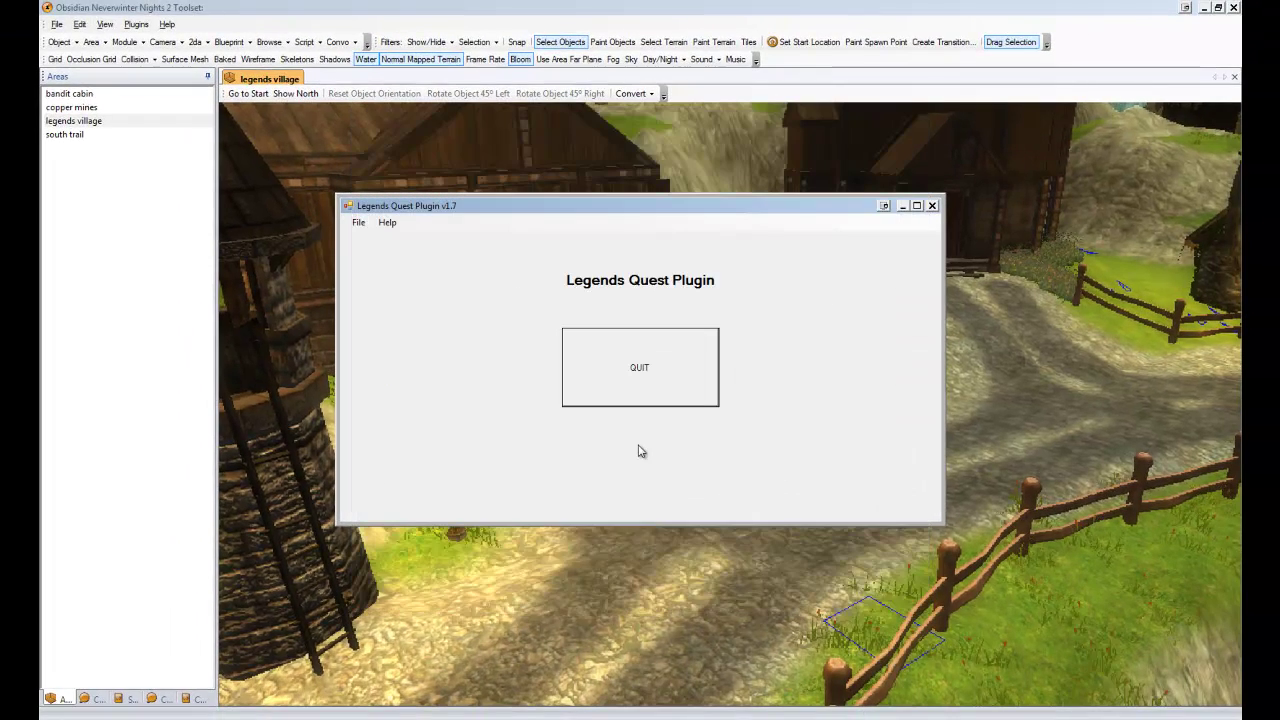
Quit the quest plugin and change the appearance of the Grumbar blueprint in the module's Quest NPC creatures
click(623, 372)
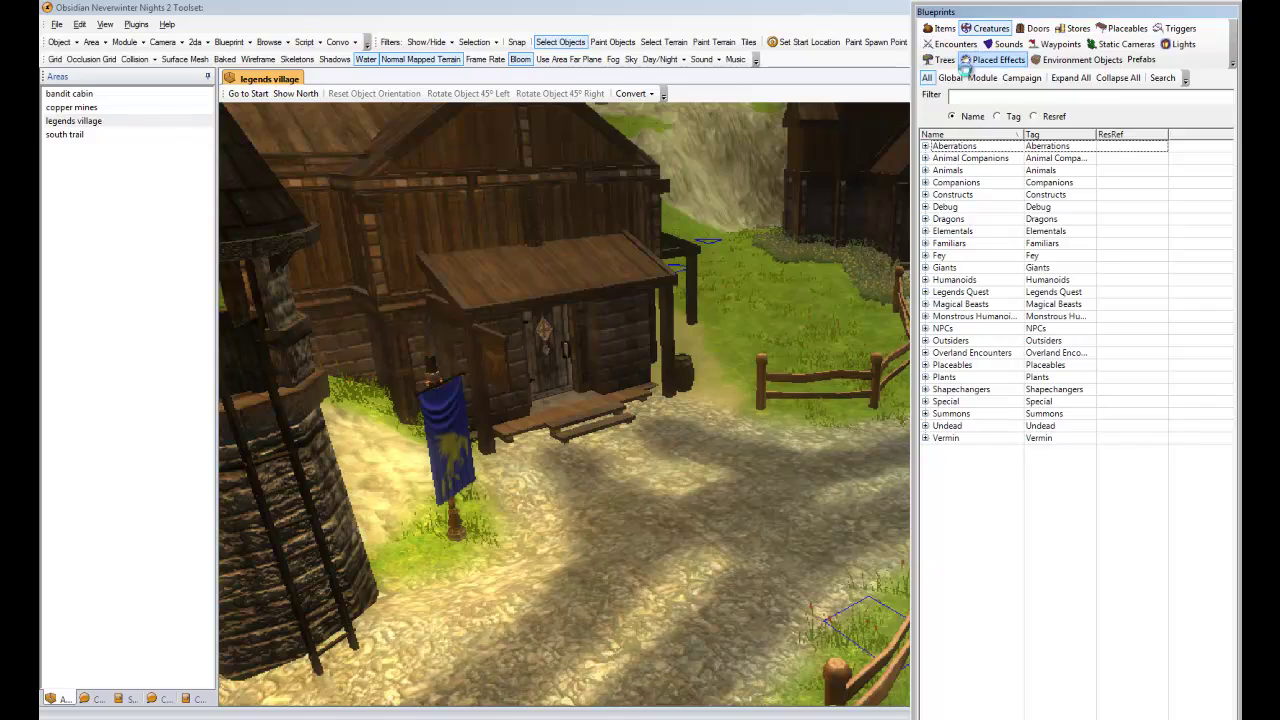
click(982, 77)
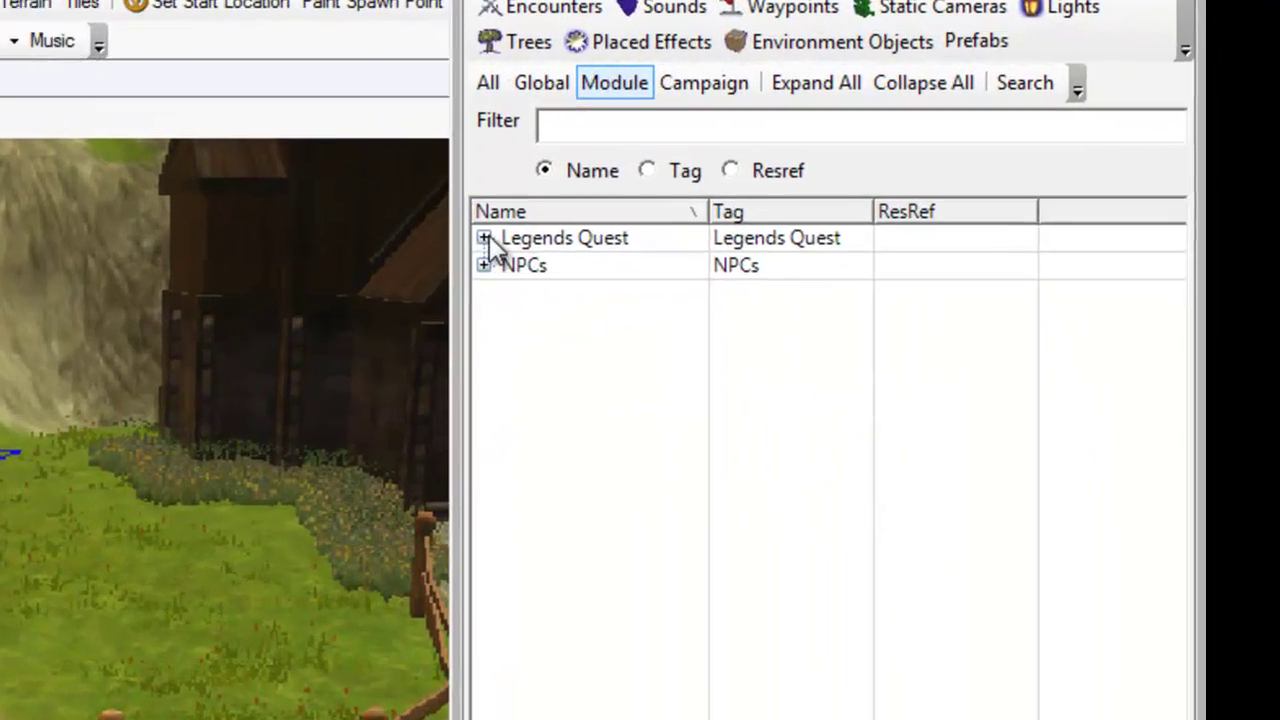
click(485, 238)
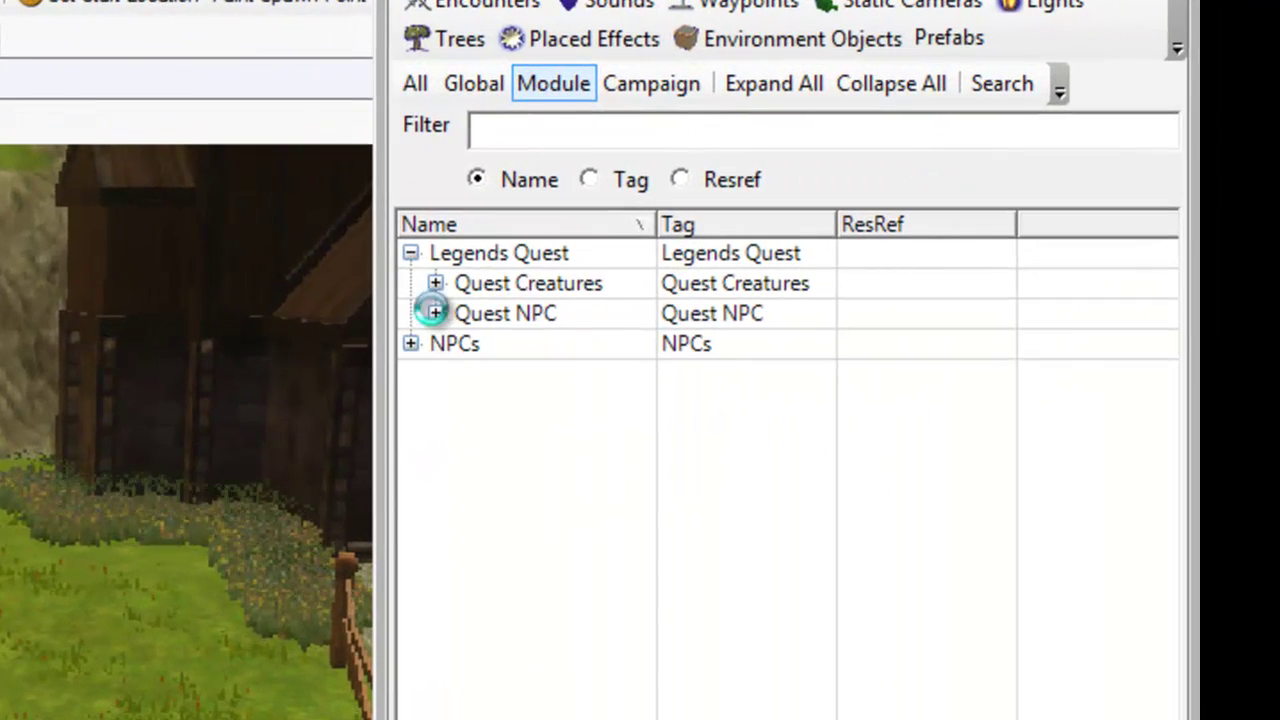
click(506, 293)
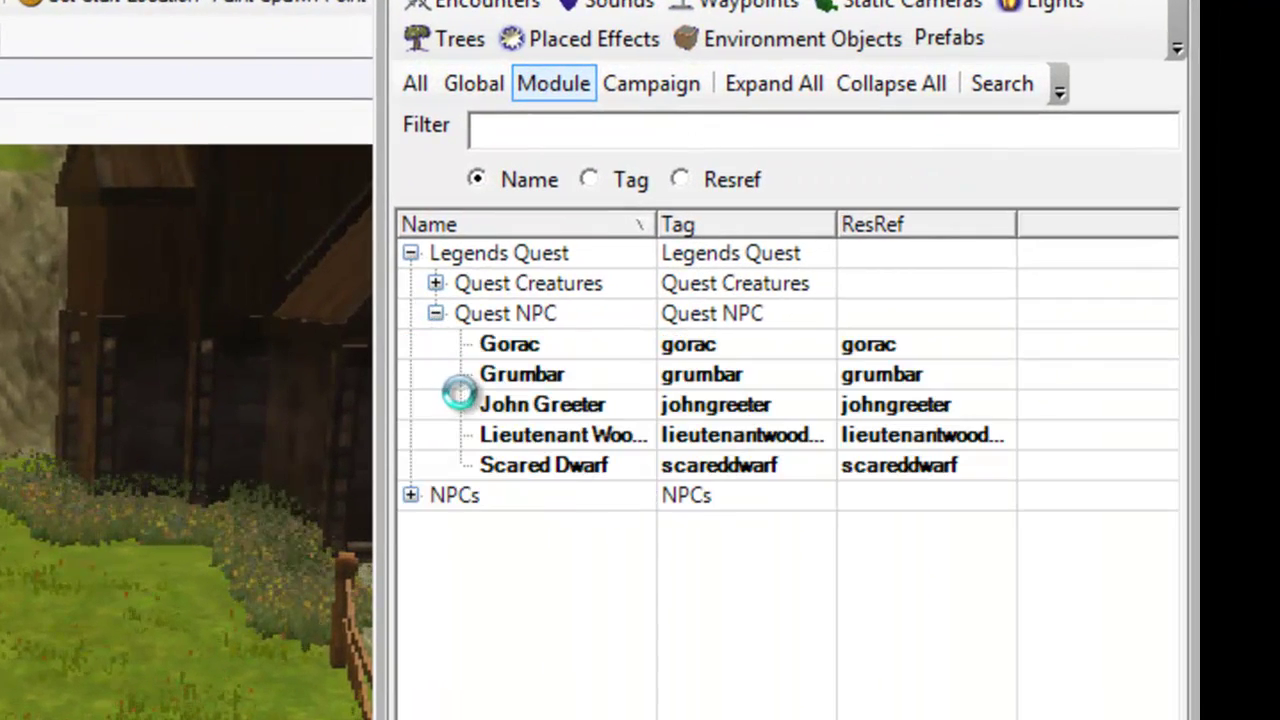
click(490, 376)
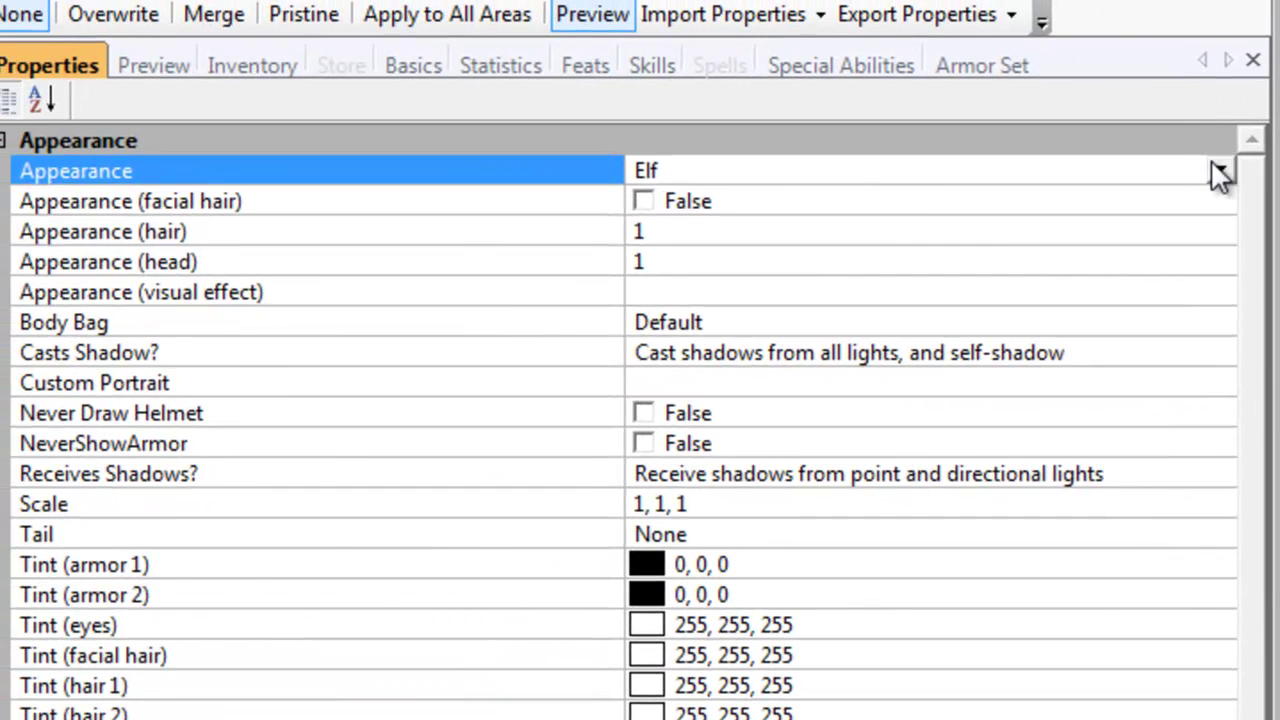
click(1220, 172)
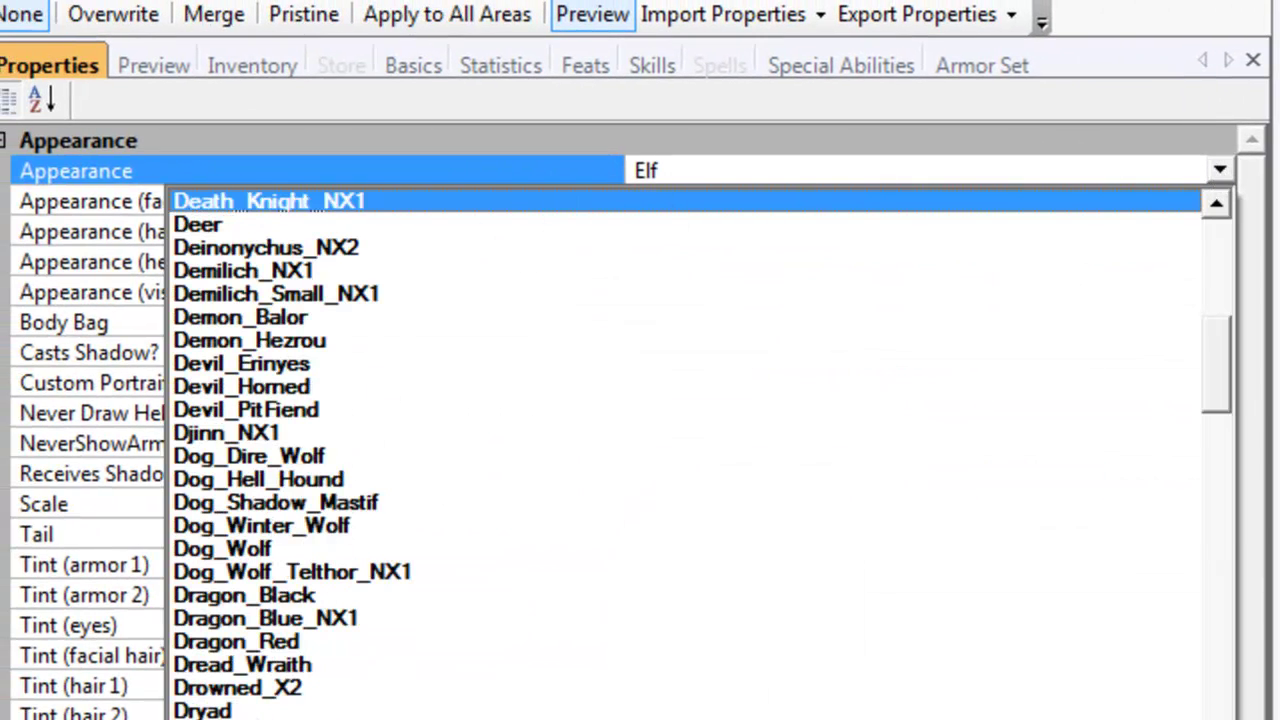
click(785, 719)
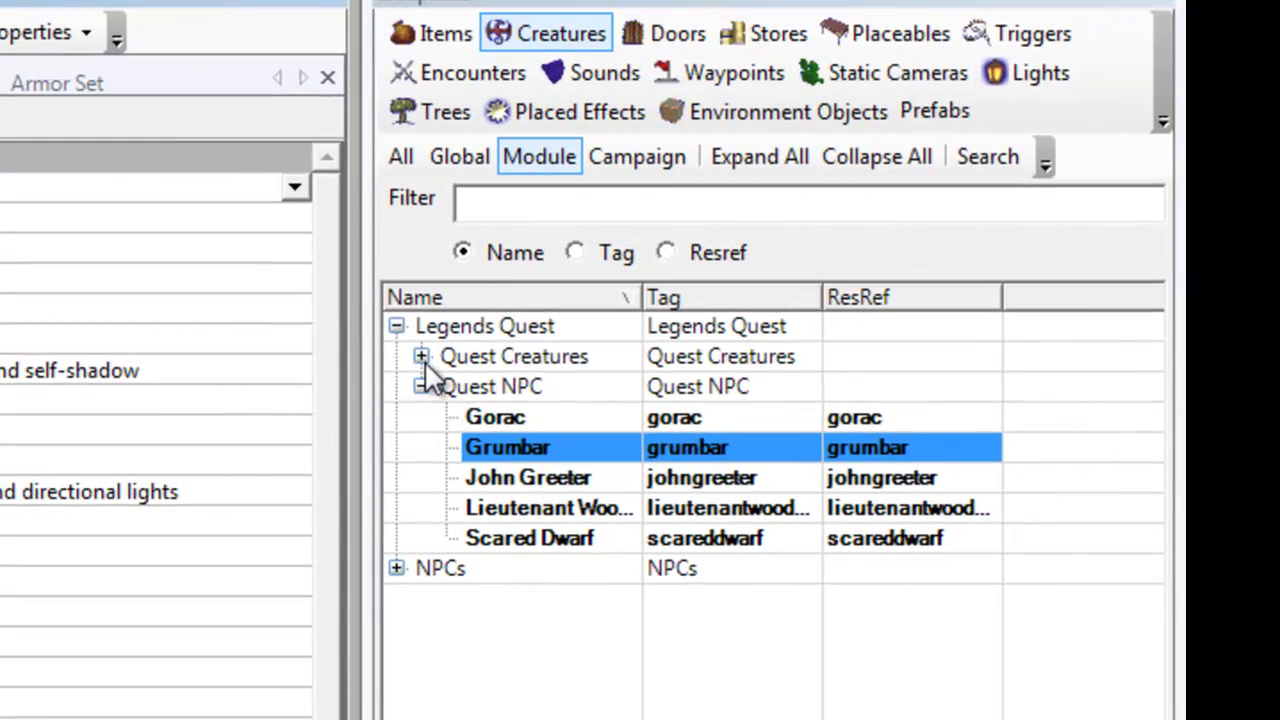
Place Grumbar beside the blue banner in front of the village house and turn him to face the road
click(421, 357)
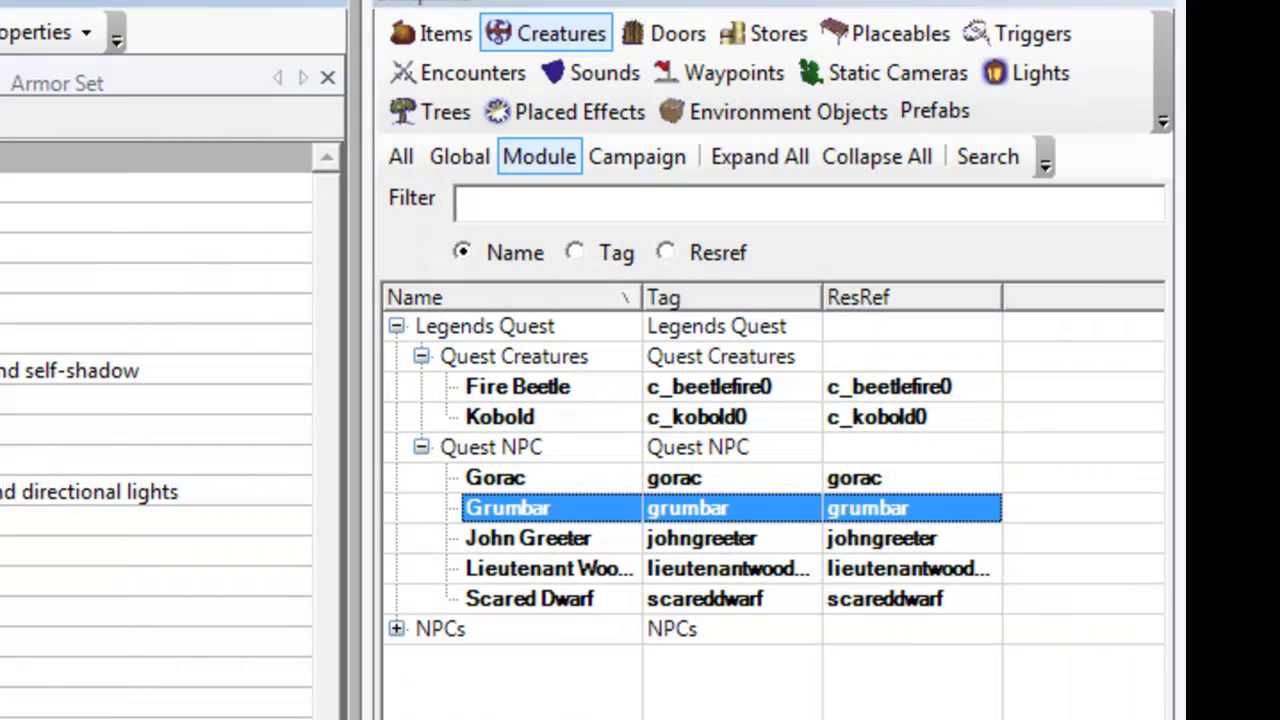
click(332, 2)
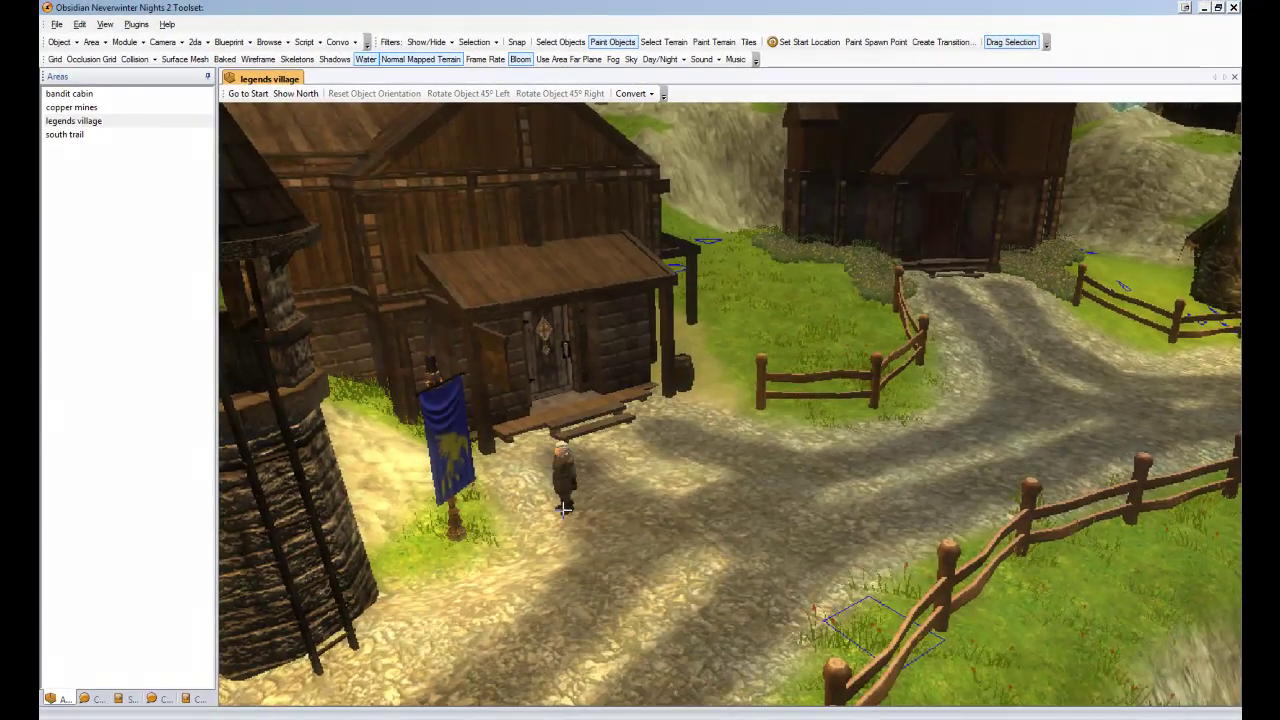
middle_drag(563, 512, 590, 455)
scroll(600, 440, down, 3)
scroll(722, 408, up, 7)
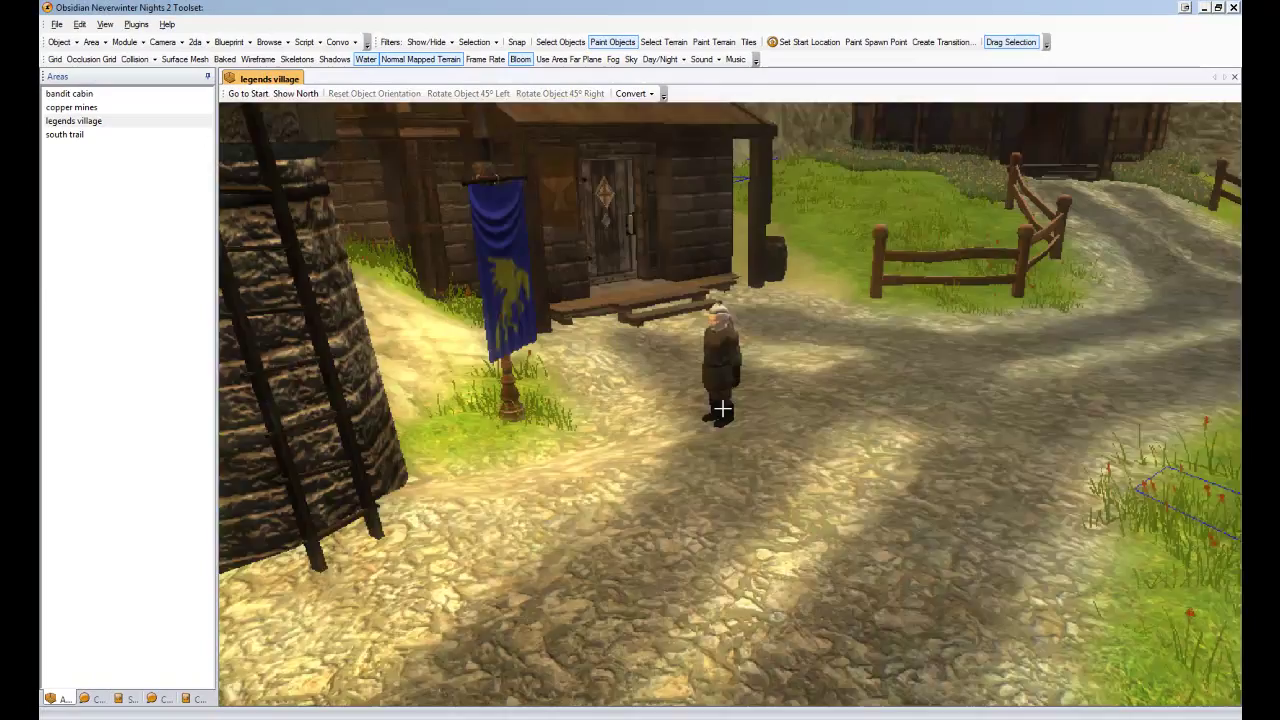
middle_drag(660, 377, 655, 428)
middle_drag(629, 471, 645, 414)
scroll(645, 414, down, 3)
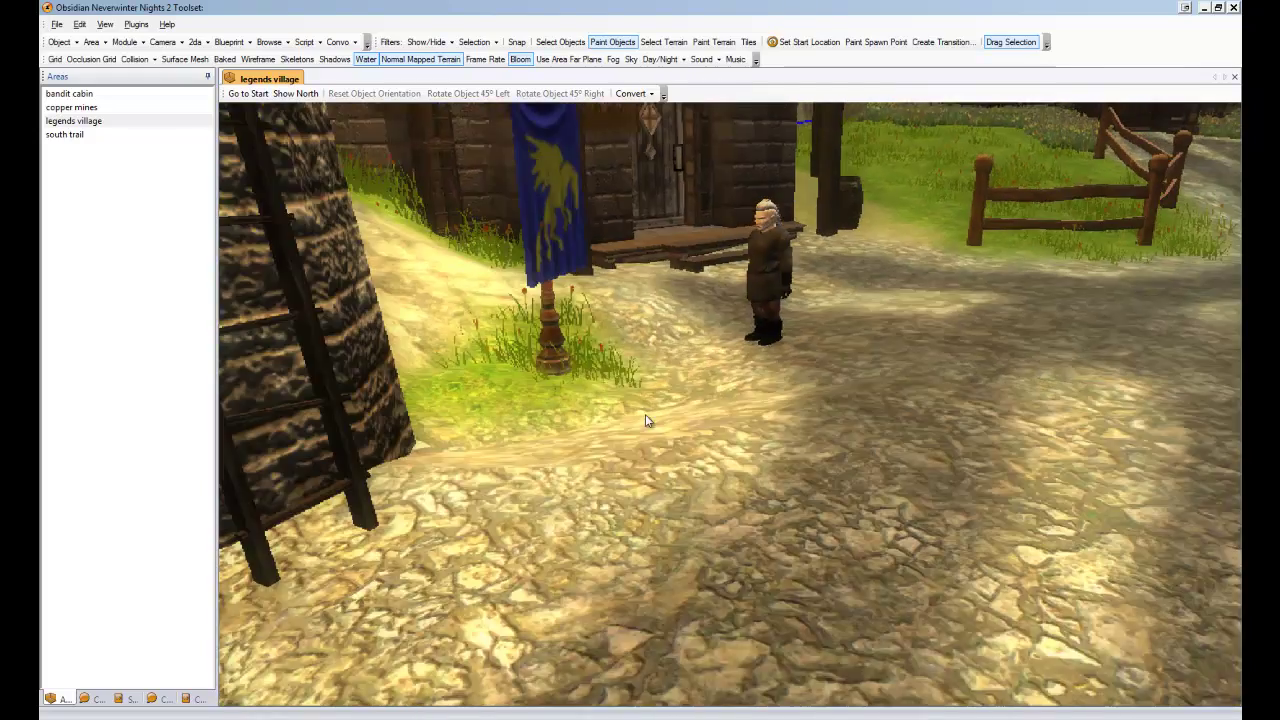
click(705, 335)
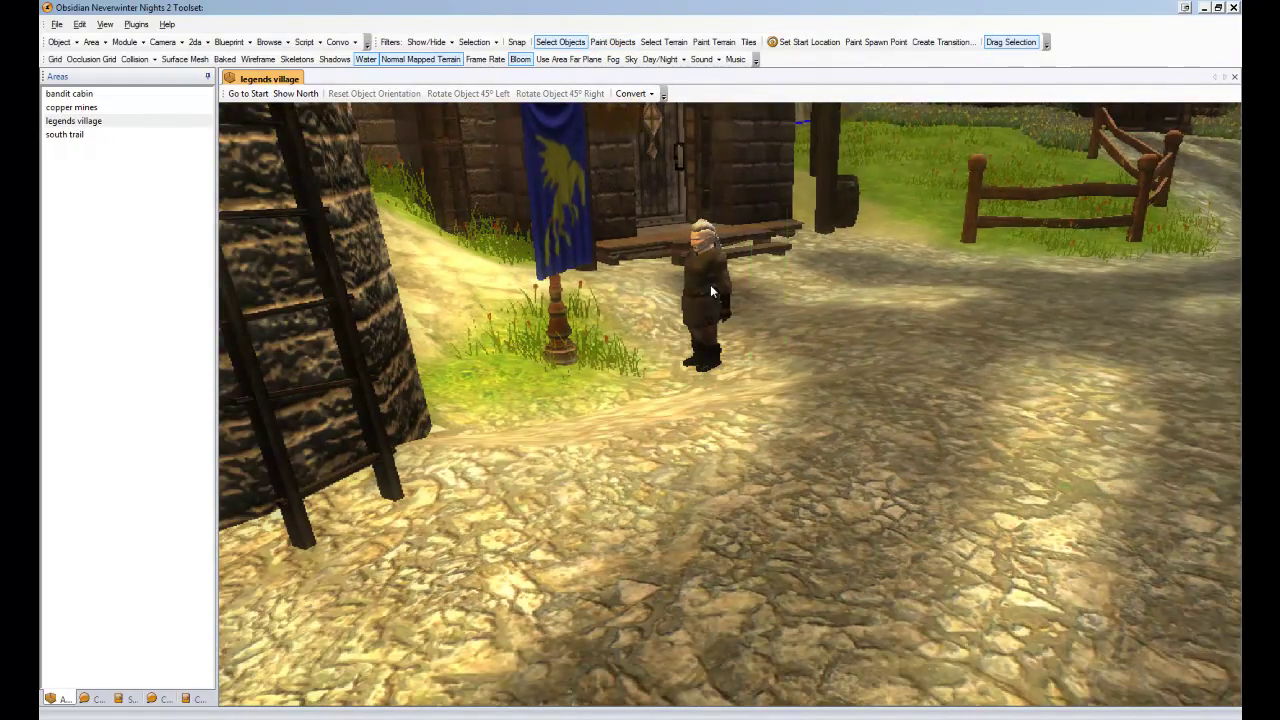
click(712, 291)
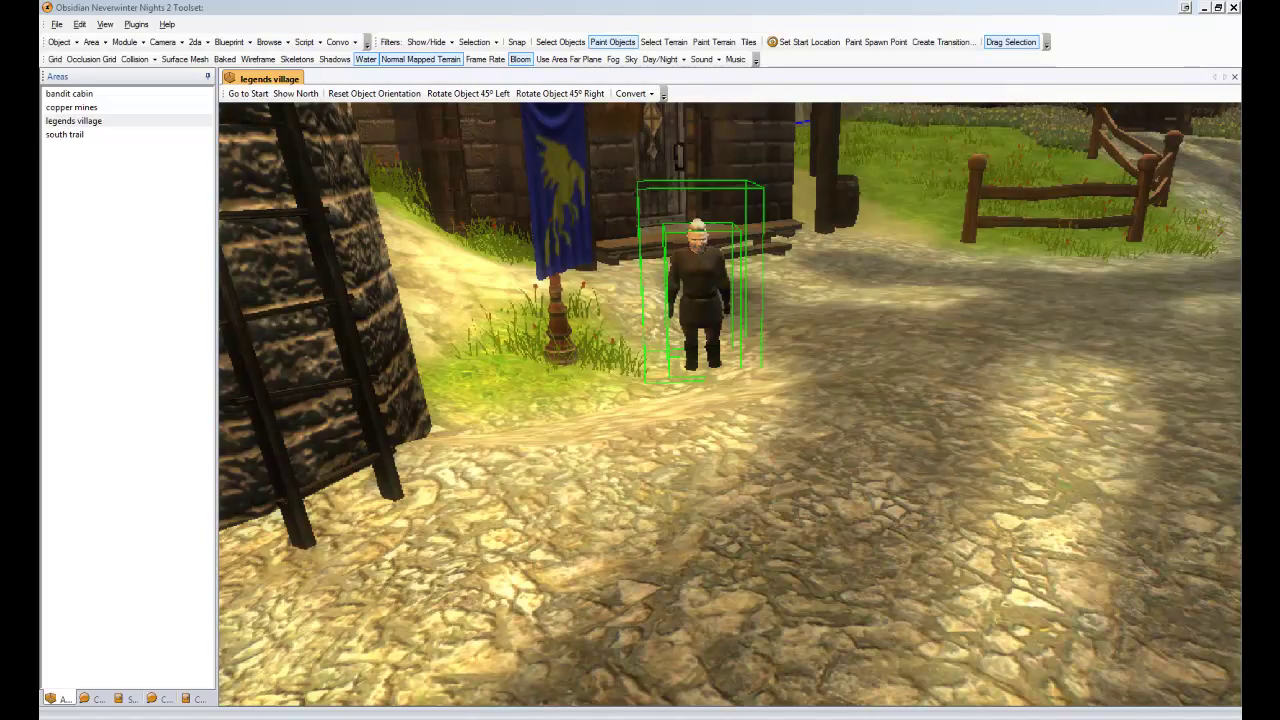
Show the baked surface mesh and place two Fire Beetles on the walkable grass strip above the cliff behind the houses
scroll(918, 290, up, 5)
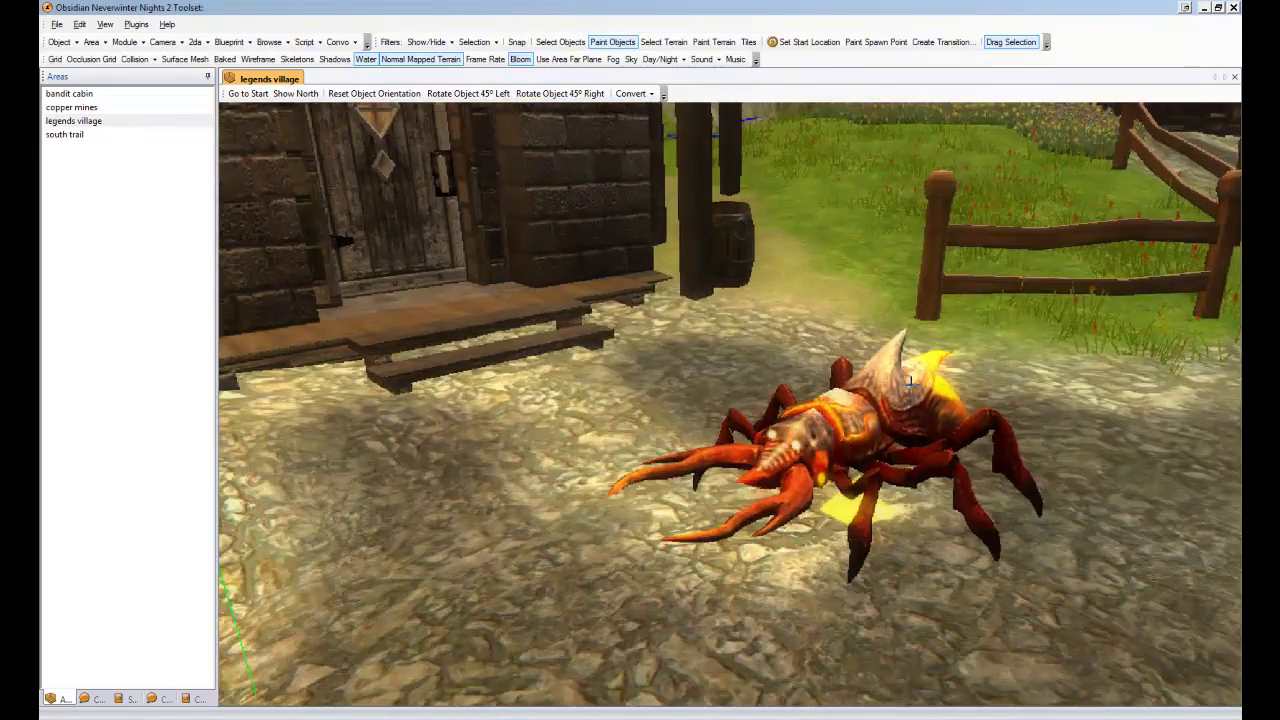
scroll(875, 380, down, 8)
scroll(875, 366, up, 8)
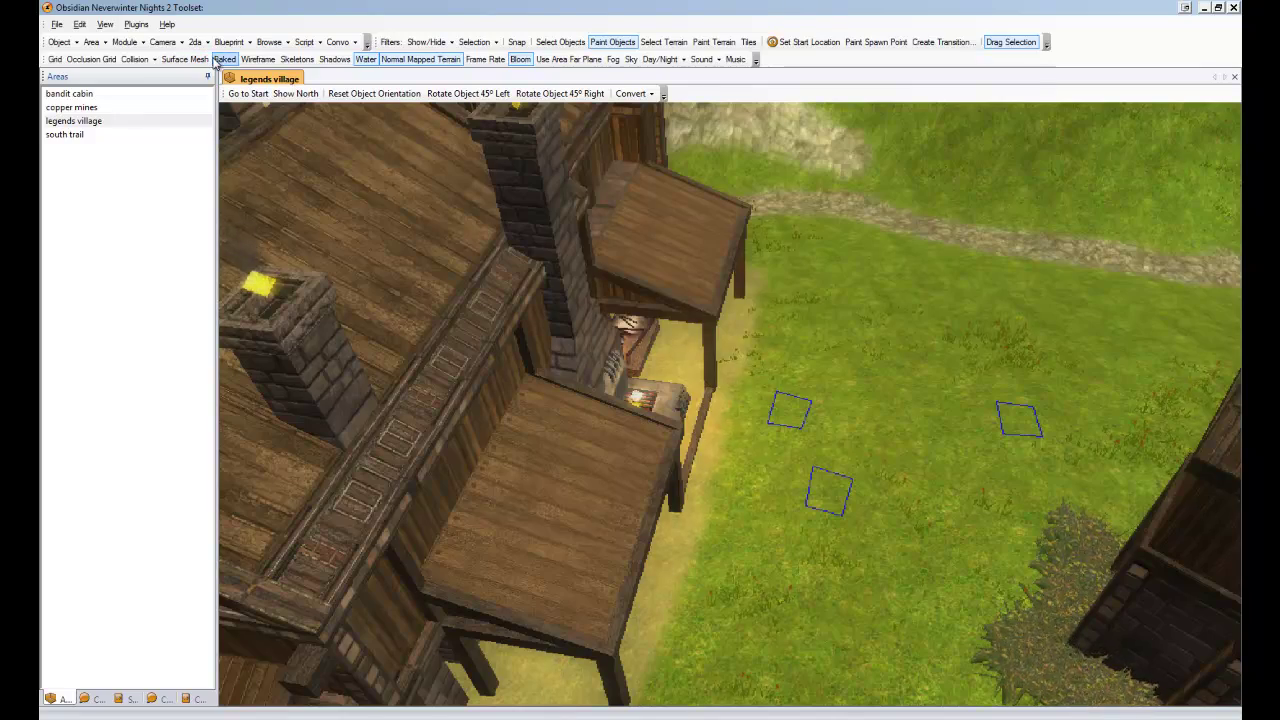
click(185, 59)
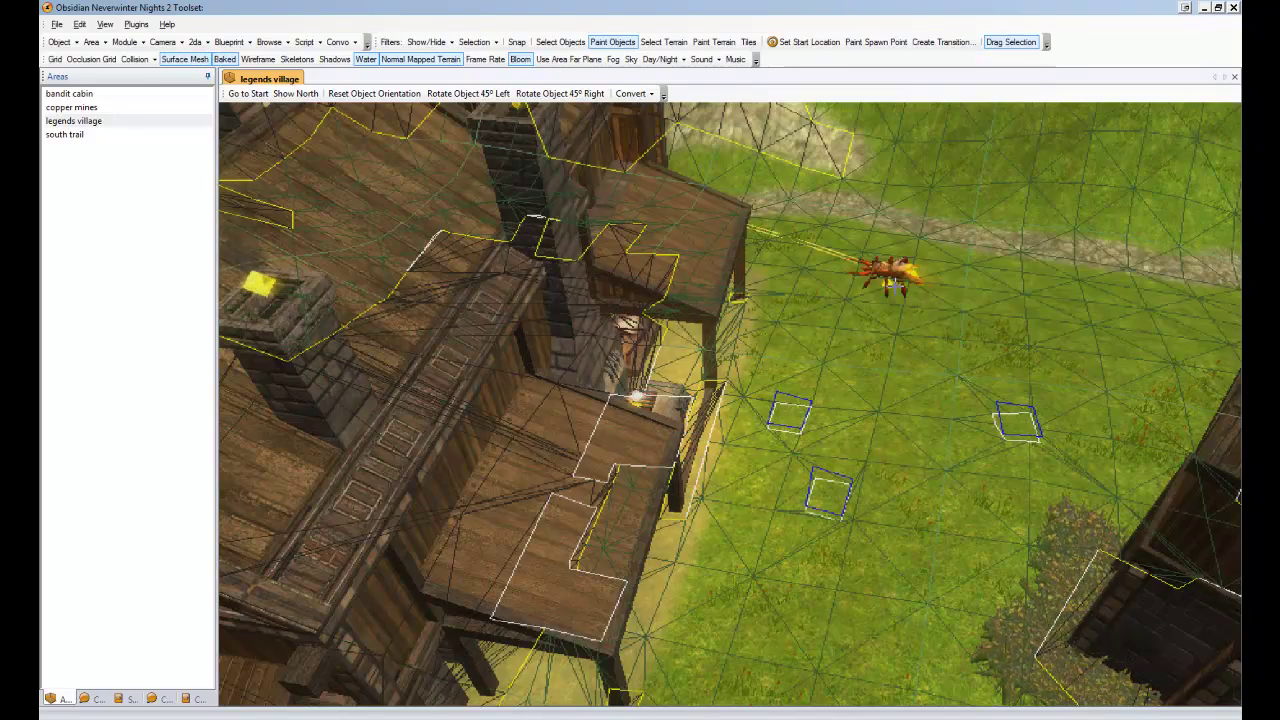
scroll(843, 365, up, 3)
ctrl+drag(843, 365, 714, 448)
scroll(714, 448, down, 3)
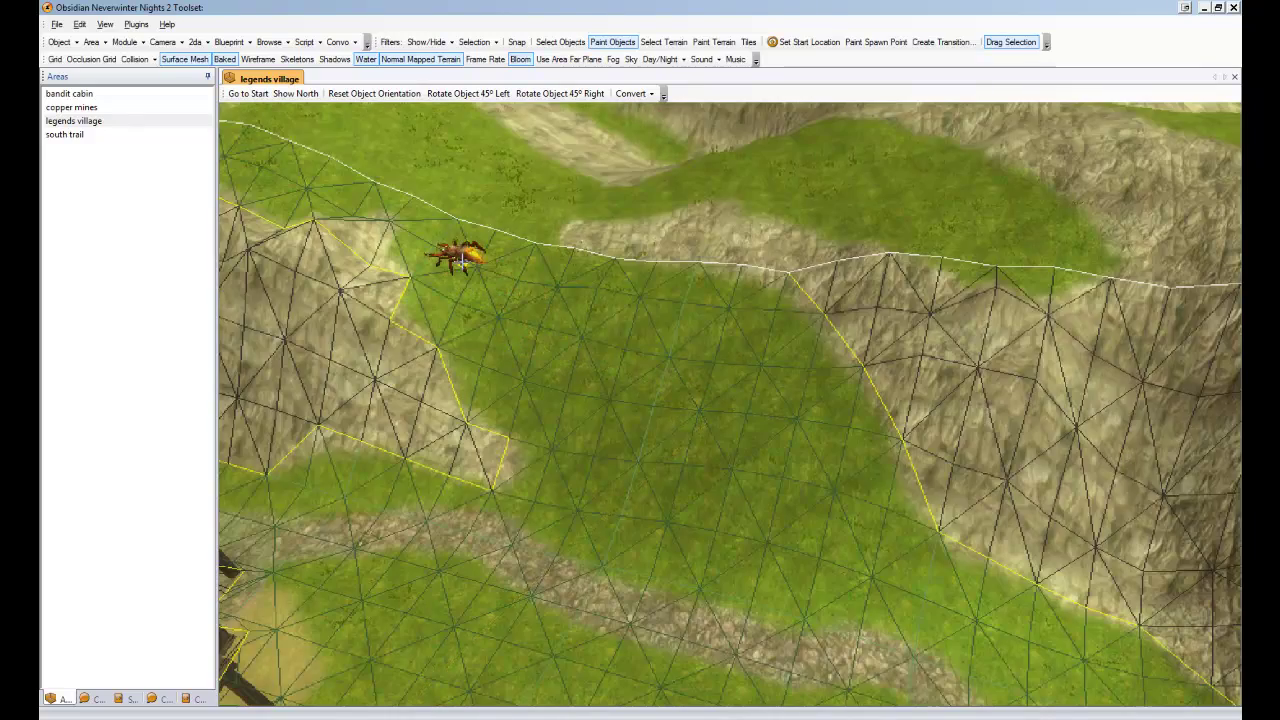
ctrl+drag(395, 235, 686, 386)
click(688, 388)
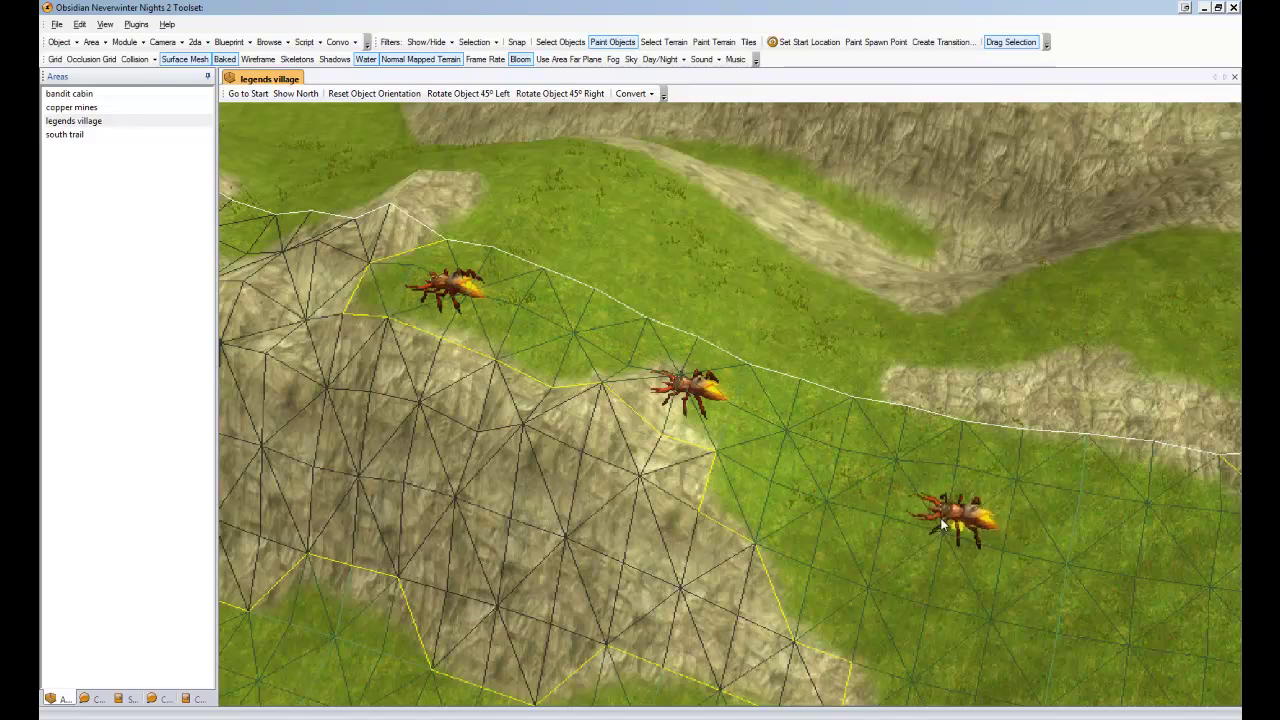
key(Escape)
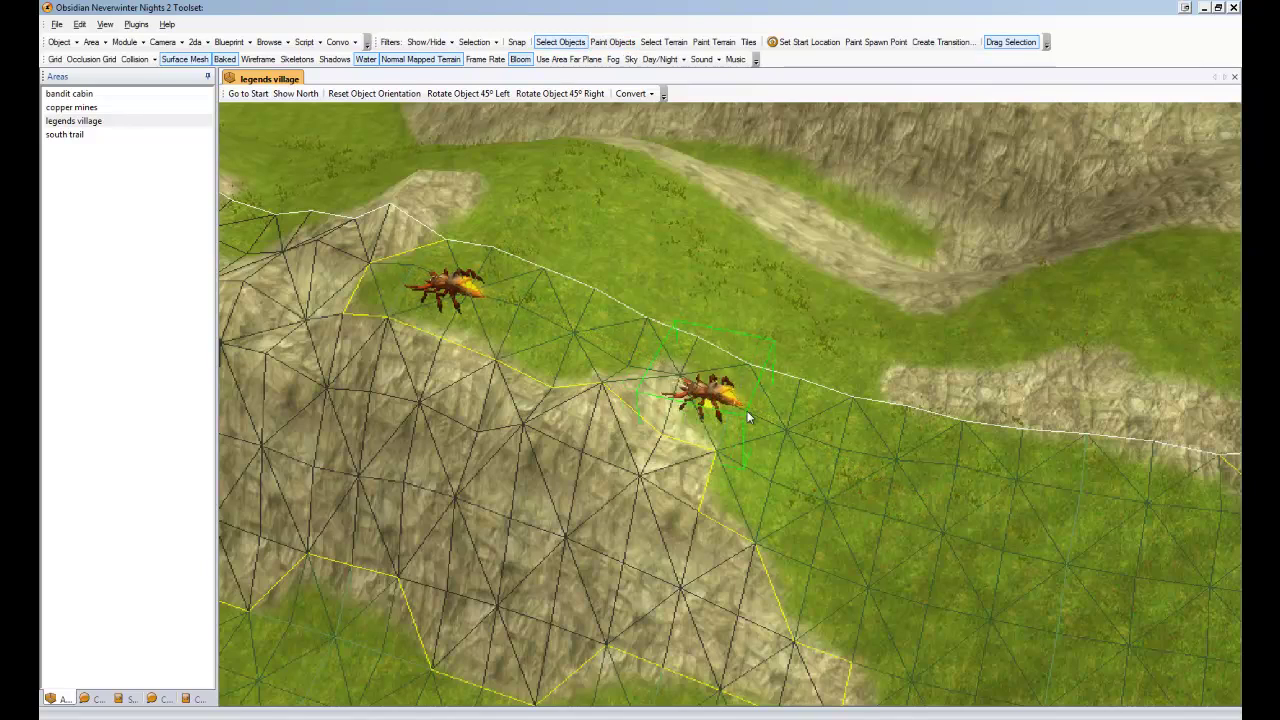
Move the second Fire Beetle along the grass to the walkable corner behind the far house, beside the cliff
drag(700, 398, 1091, 593)
ctrl+drag(1014, 562, 862, 364)
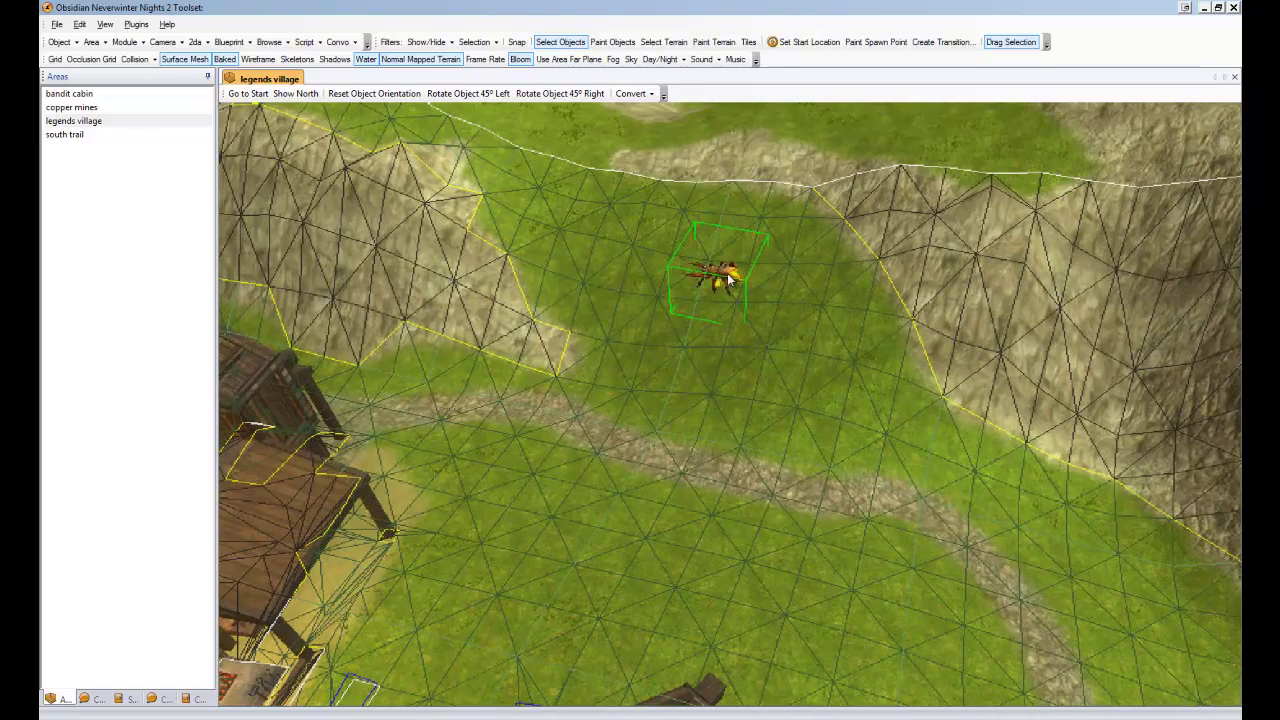
drag(728, 279, 1125, 578)
ctrl+drag(976, 545, 804, 464)
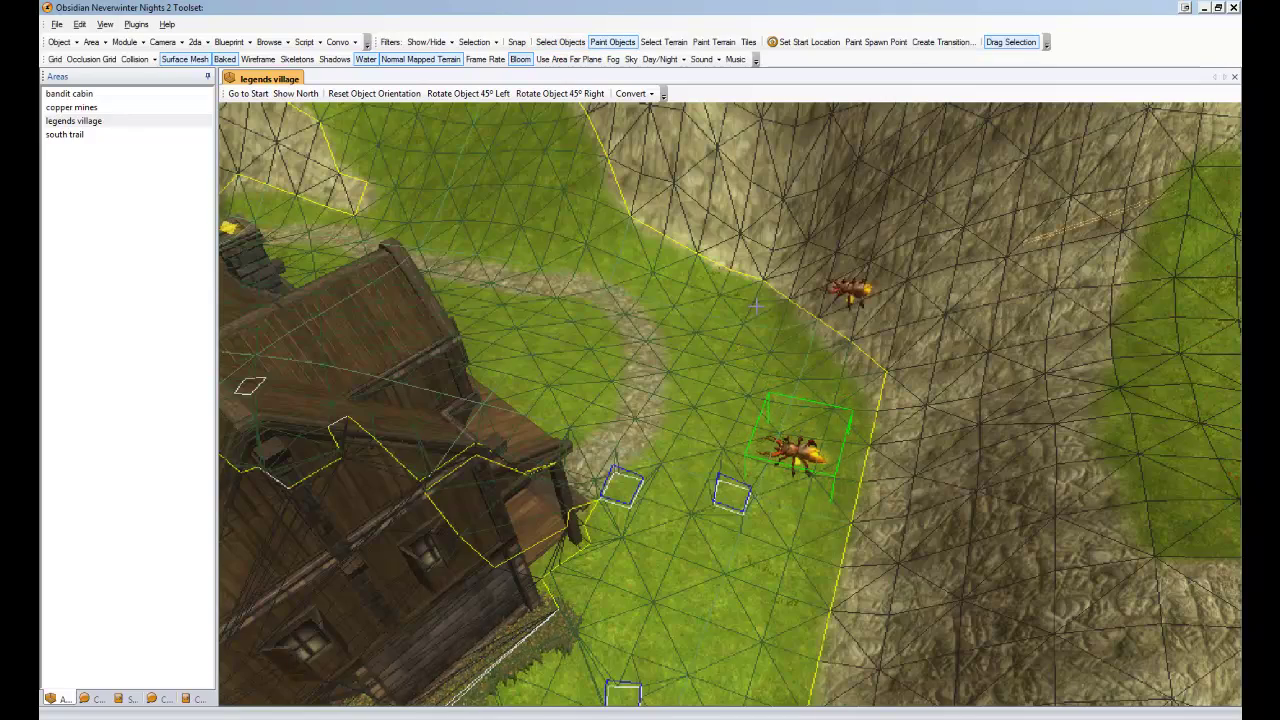
Place a third Fire Beetle on the gravel path in the grassy area behind the houses
ctrl+drag(522, 318, 885, 368)
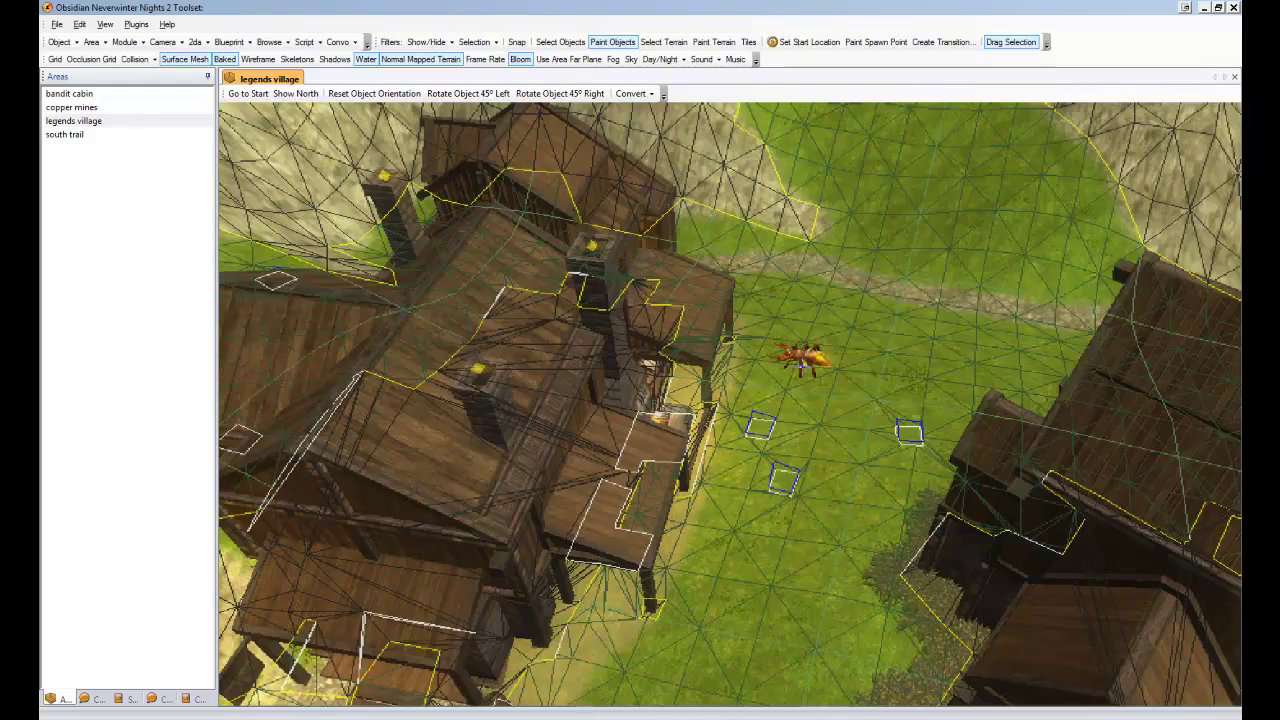
middle_drag(799, 359, 840, 419)
ctrl+drag(840, 419, 668, 534)
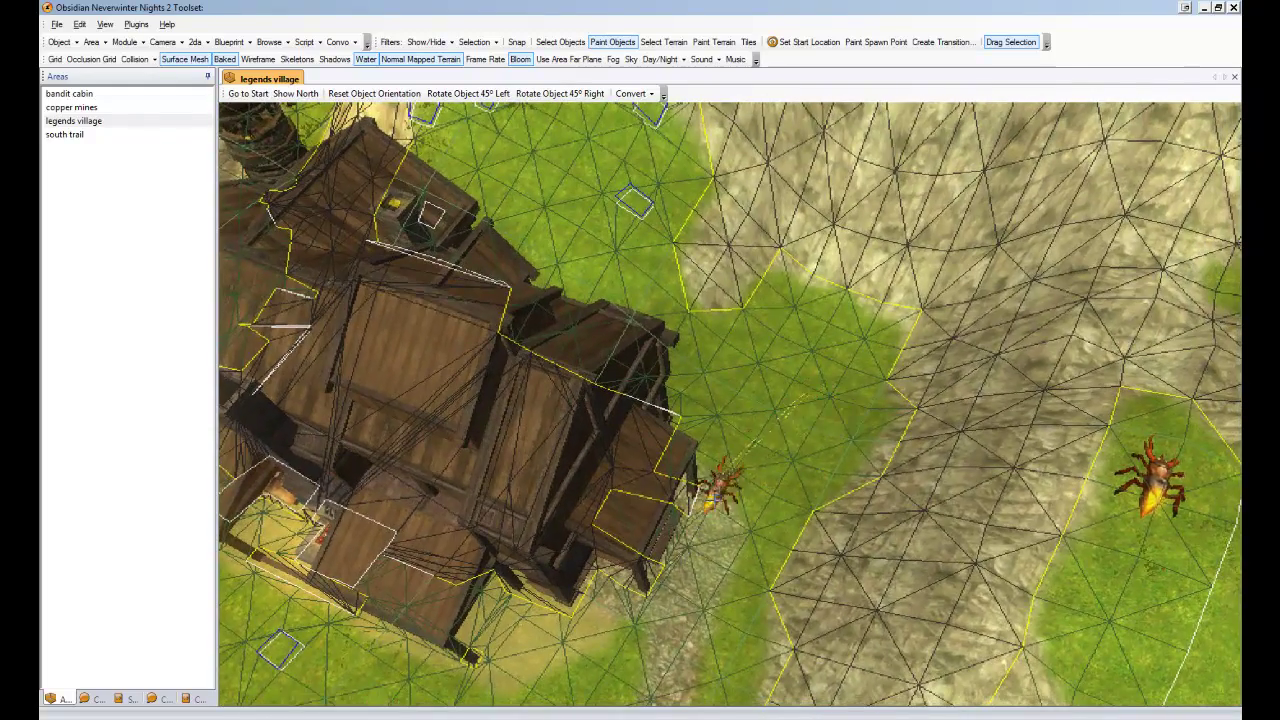
middle_drag(709, 486, 766, 469)
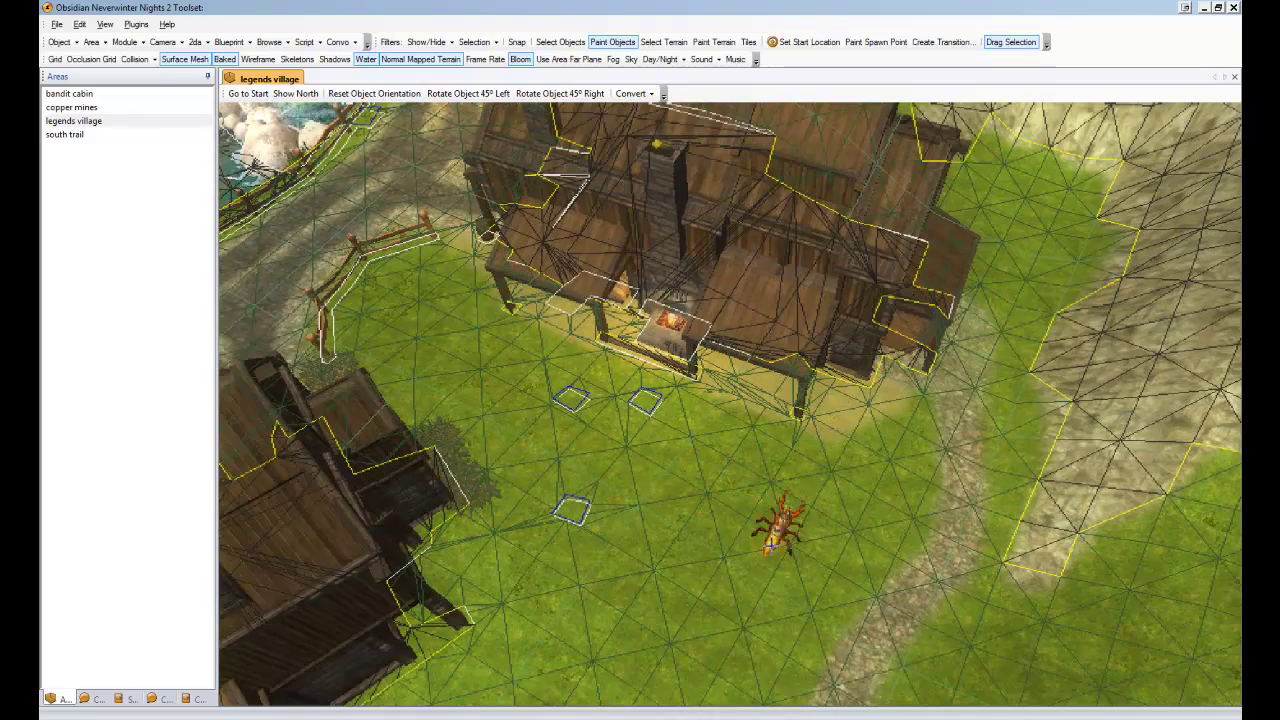
mouse_move(774, 548)
ctrl+mouse_down()
mouse_move(754, 411)
mouse_move(737, 388)
ctrl+mouse_up()
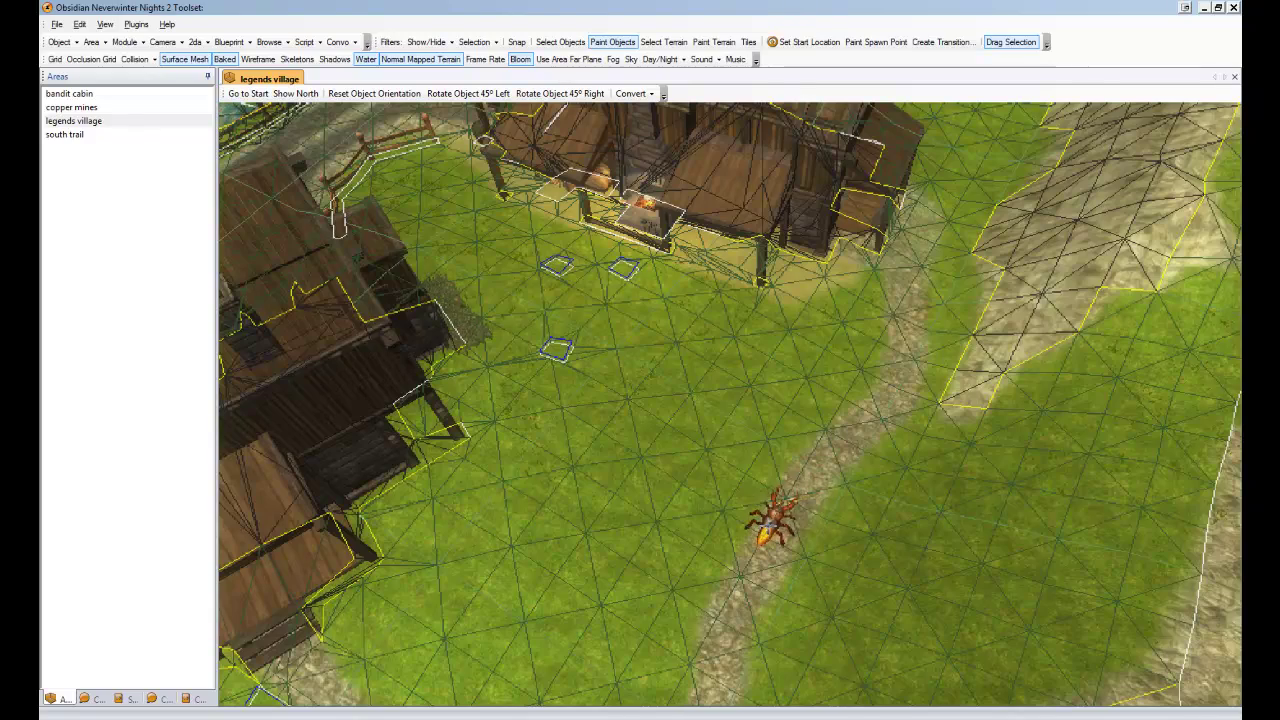
click(775, 518)
mouse_move(775, 518)
middle_down()
mouse_move(715, 460)
mouse_move(841, 443)
mouse_move(865, 376)
mouse_move(789, 451)
mouse_move(696, 438)
middle_up()
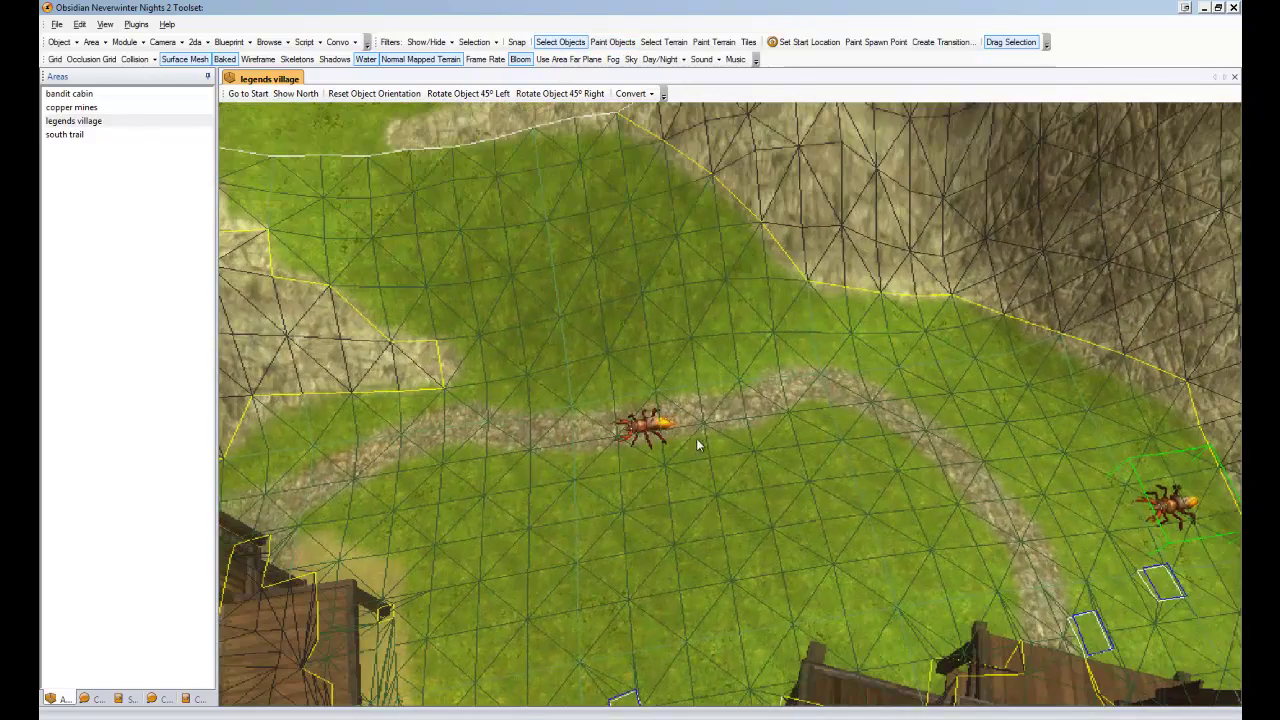
Rotate the Fire Beetle on the gravel path to face the houses and check the other two placed beetles
click(641, 426)
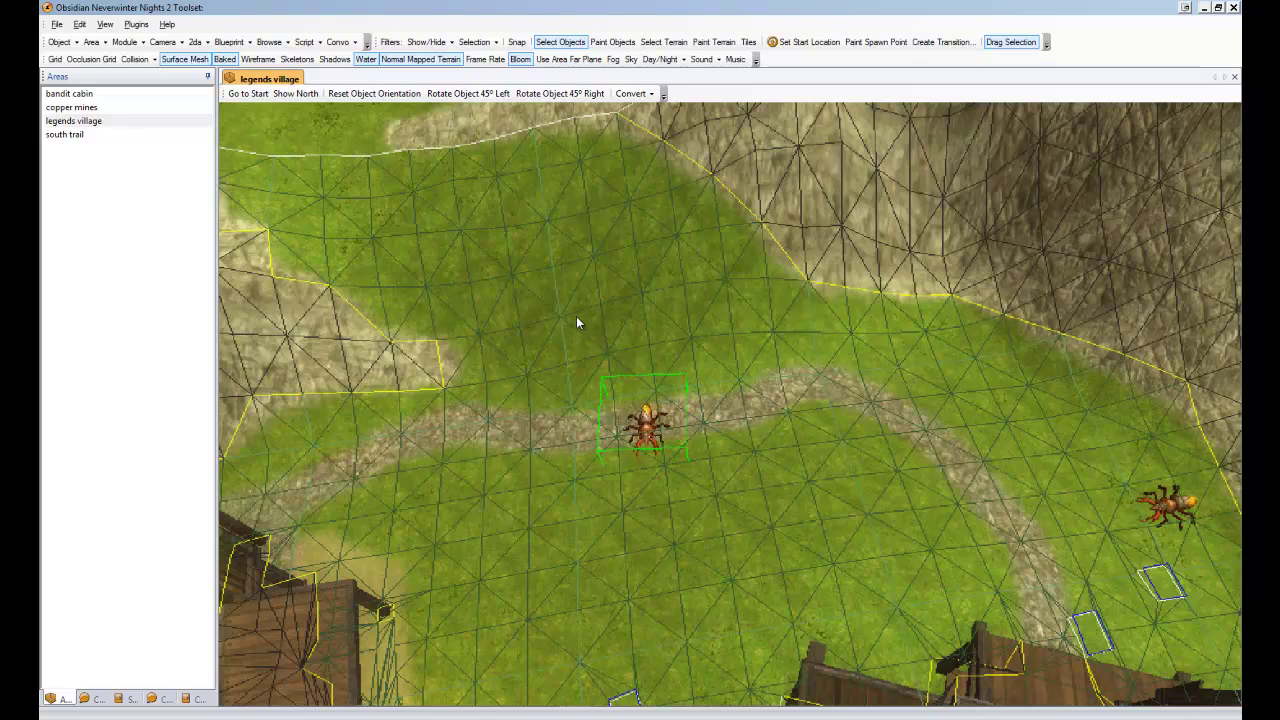
middle_drag(576, 316, 799, 395)
click(377, 316)
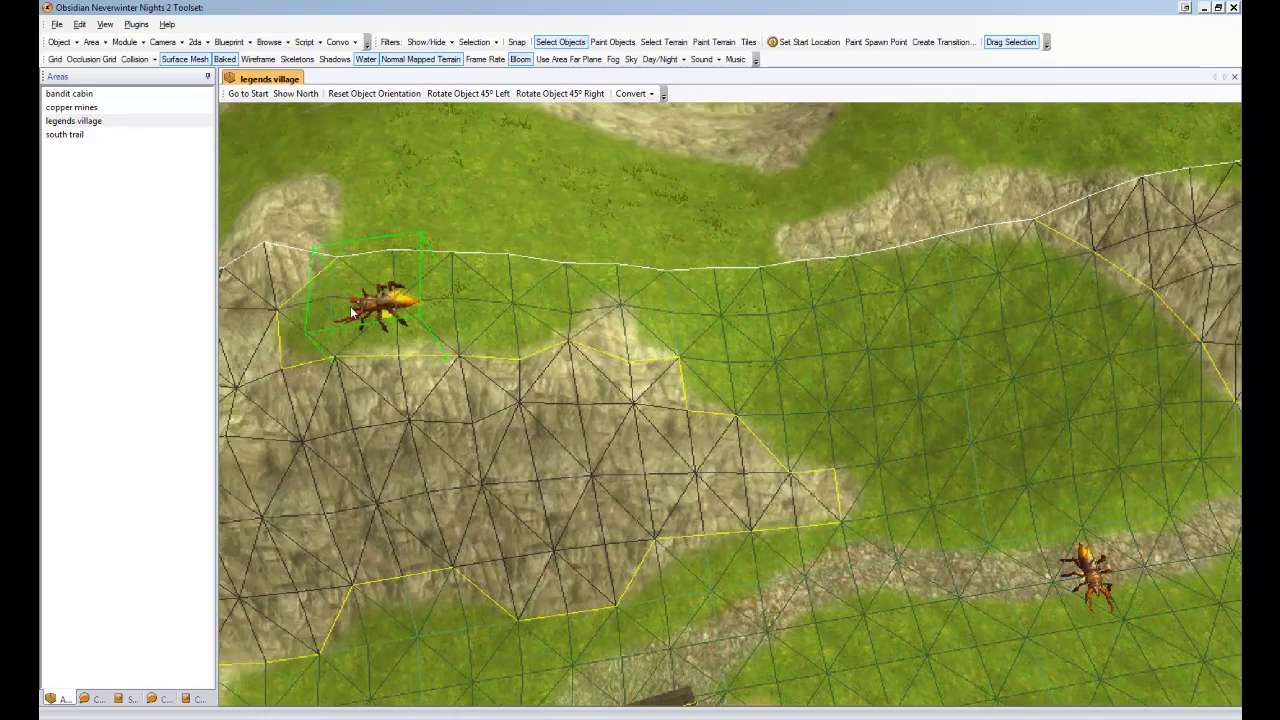
right_drag(852, 427, 527, 372)
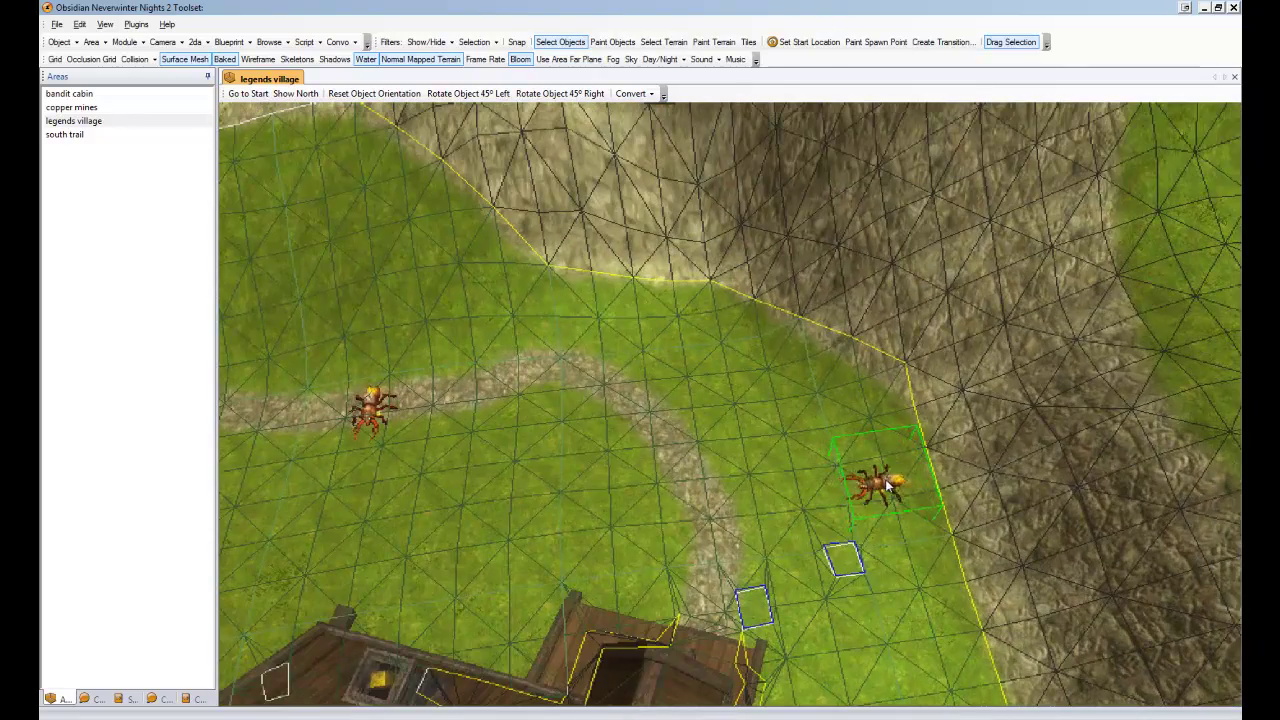
click(616, 453)
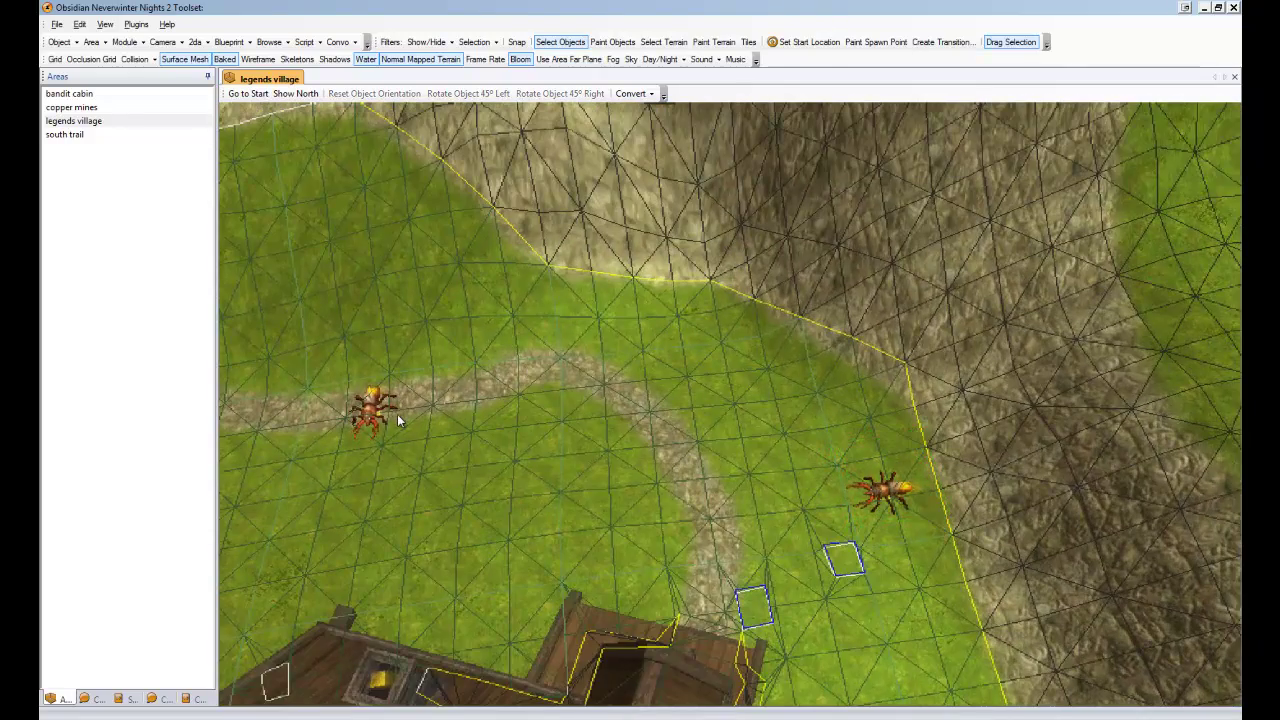
Turn off the baked and surface mesh display in the village area
right_drag(282, 327, 645, 364)
right_drag(686, 284, 722, 350)
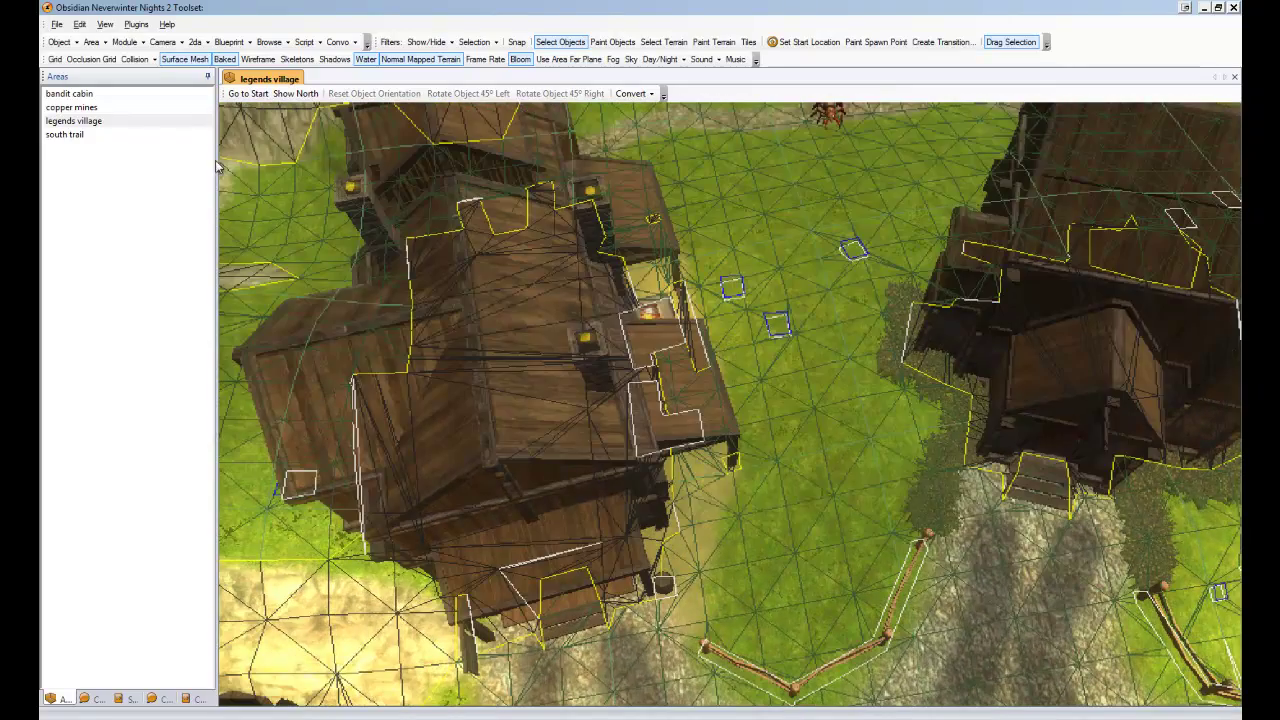
click(224, 59)
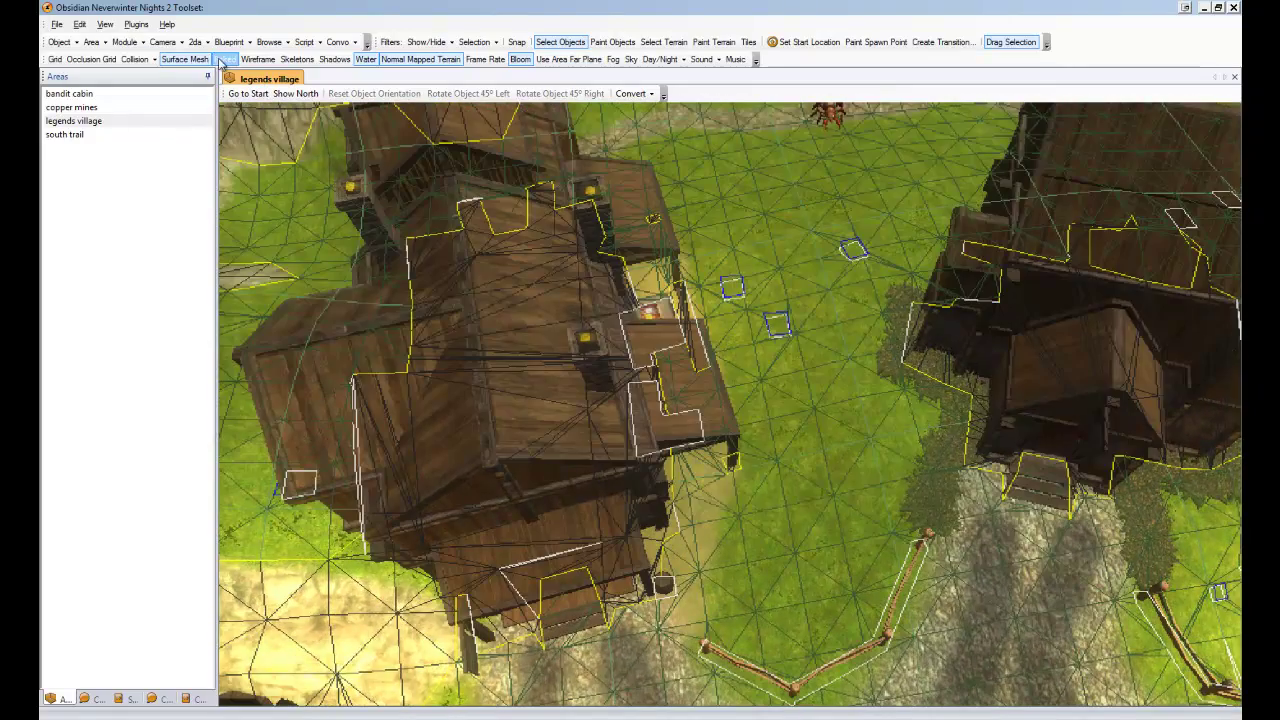
click(185, 59)
Open the Legends Quest Plugin and start a new quest
click(136, 24)
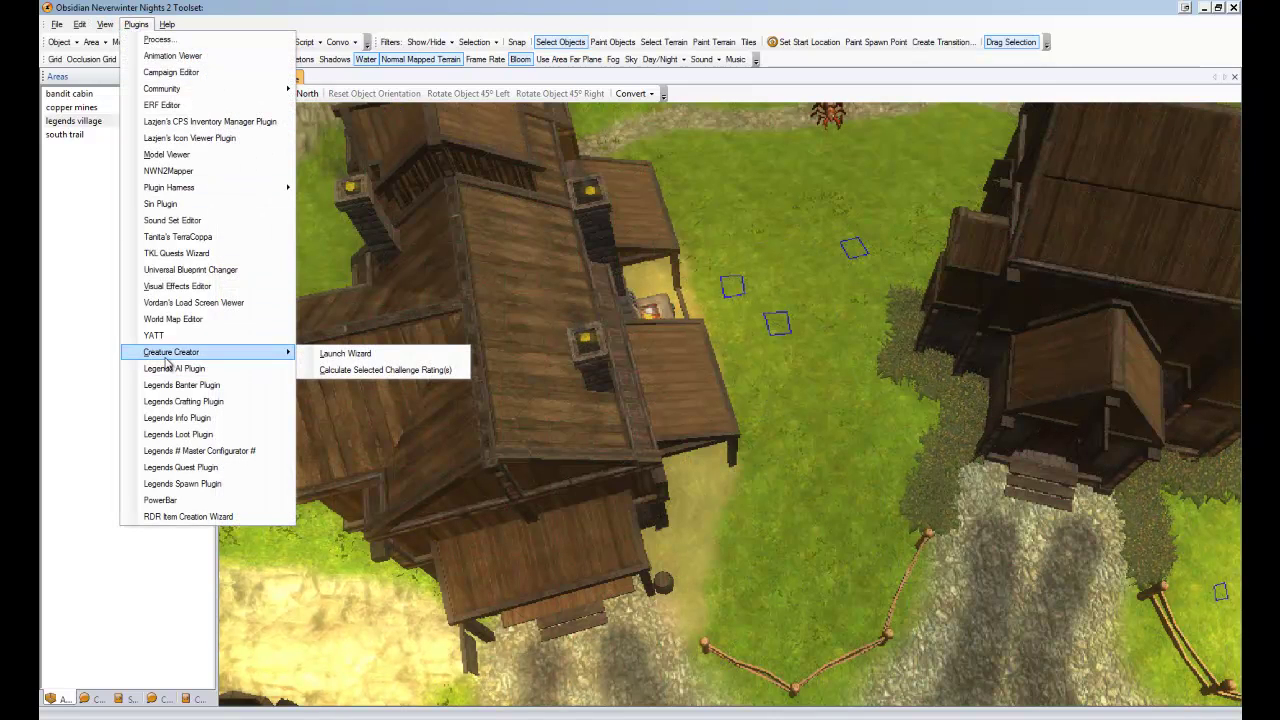
click(176, 468)
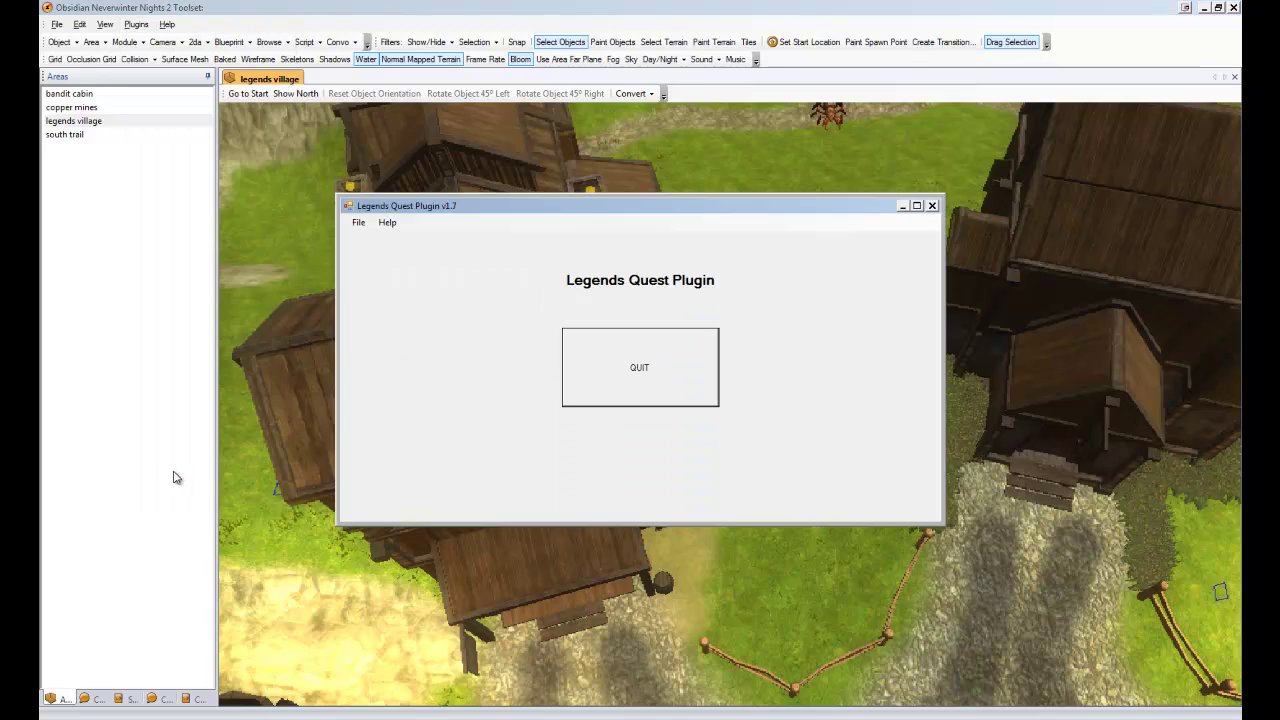
click(352, 225)
mouse_move(385, 262)
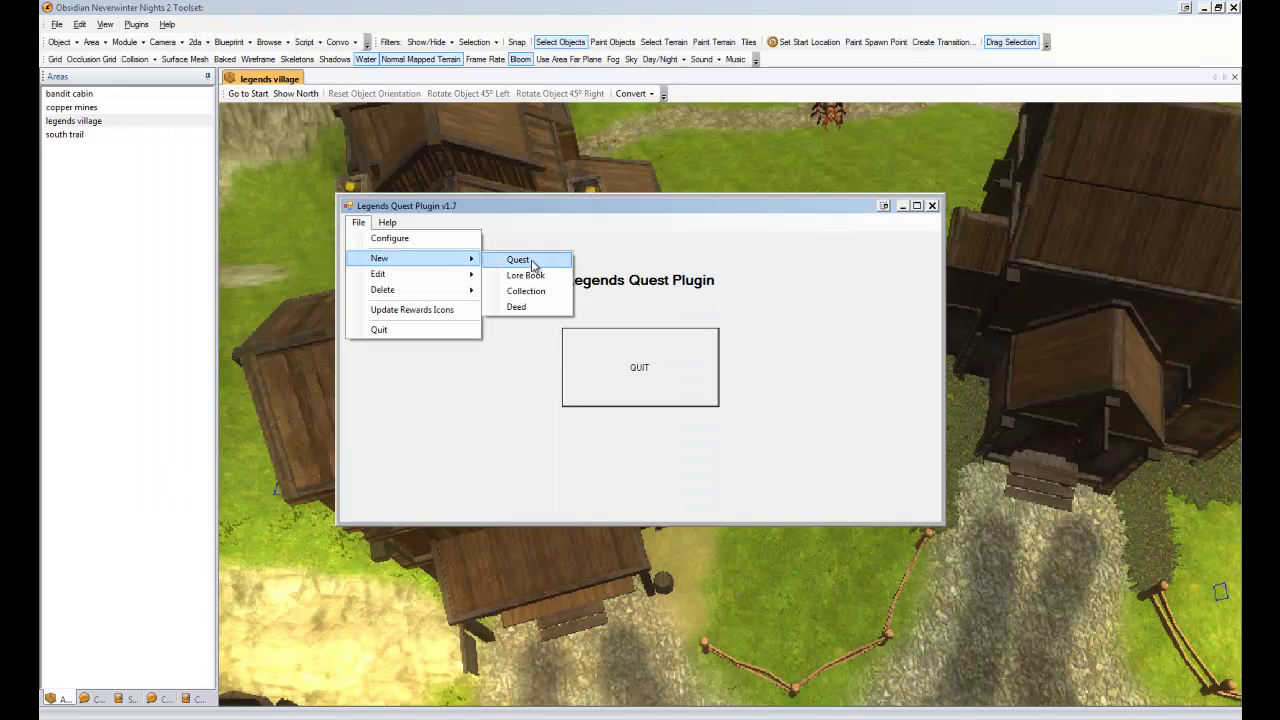
click(530, 265)
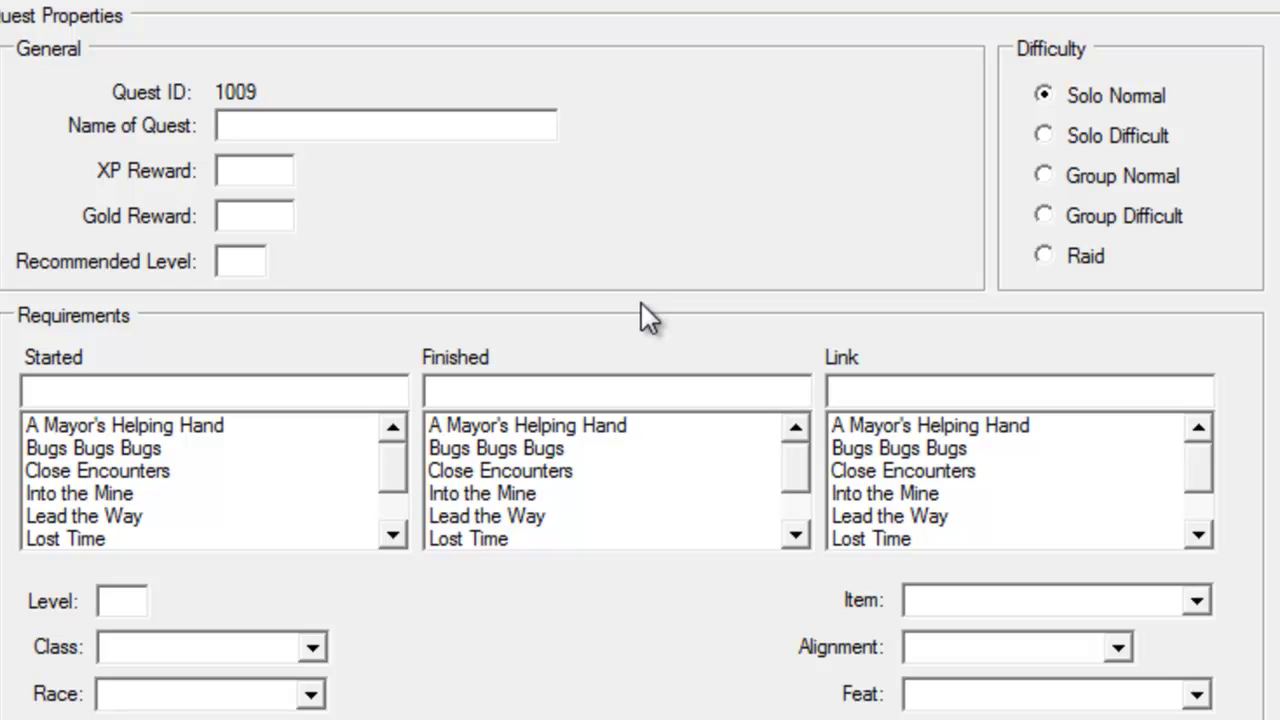
Name the quest "Dwarven Ingenuity" and give it an XP reward of 30 and a recommended level of 1
text(Dwarven Ingen)
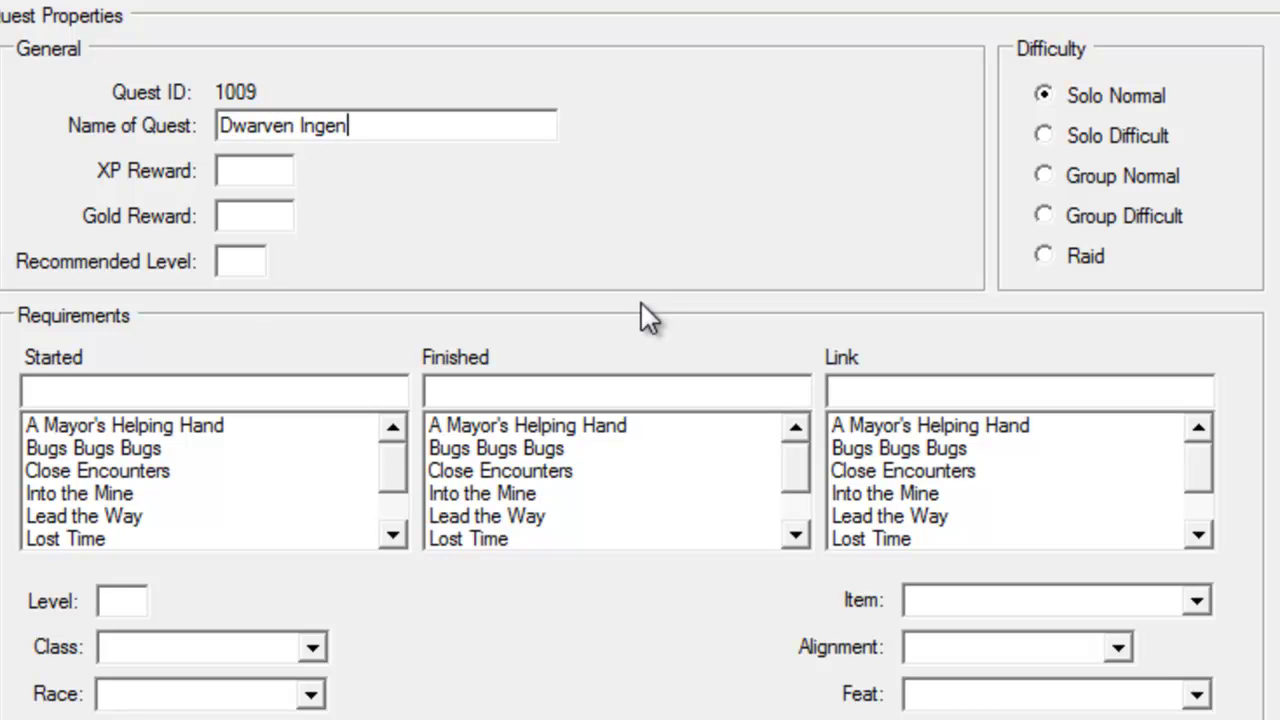
text(uity)
key(Tab)
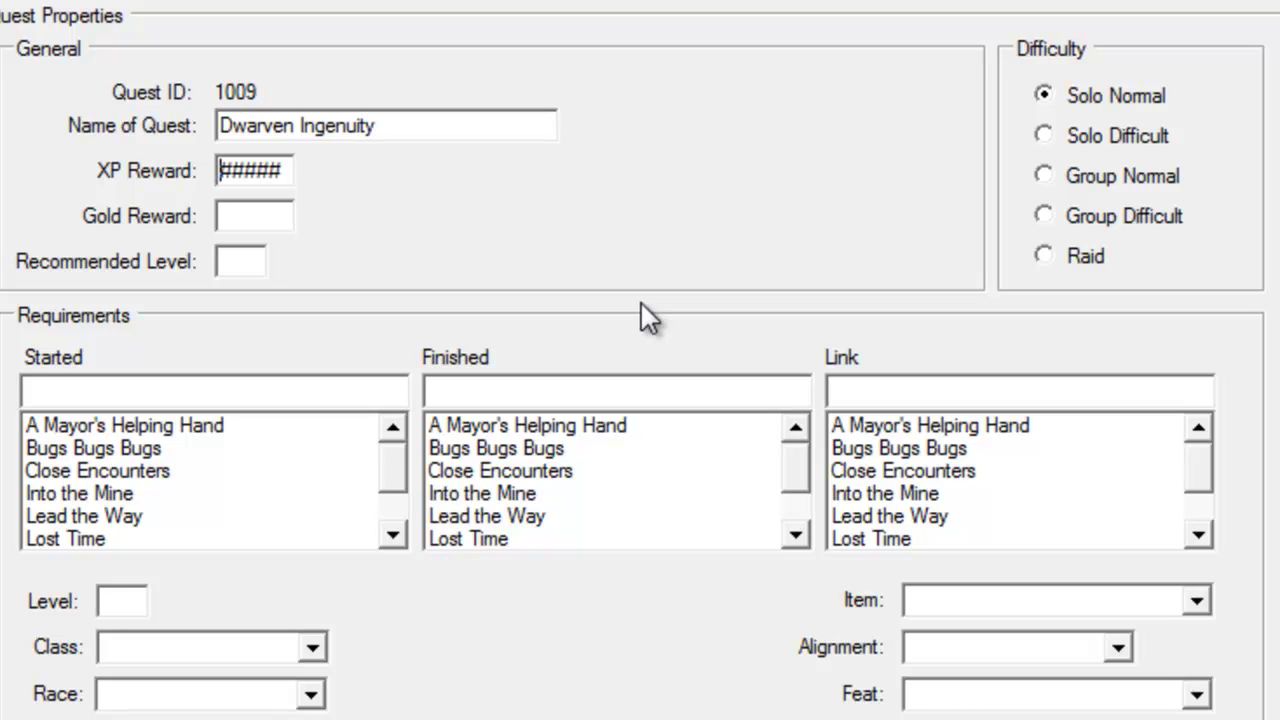
text(30)
key(Tab)
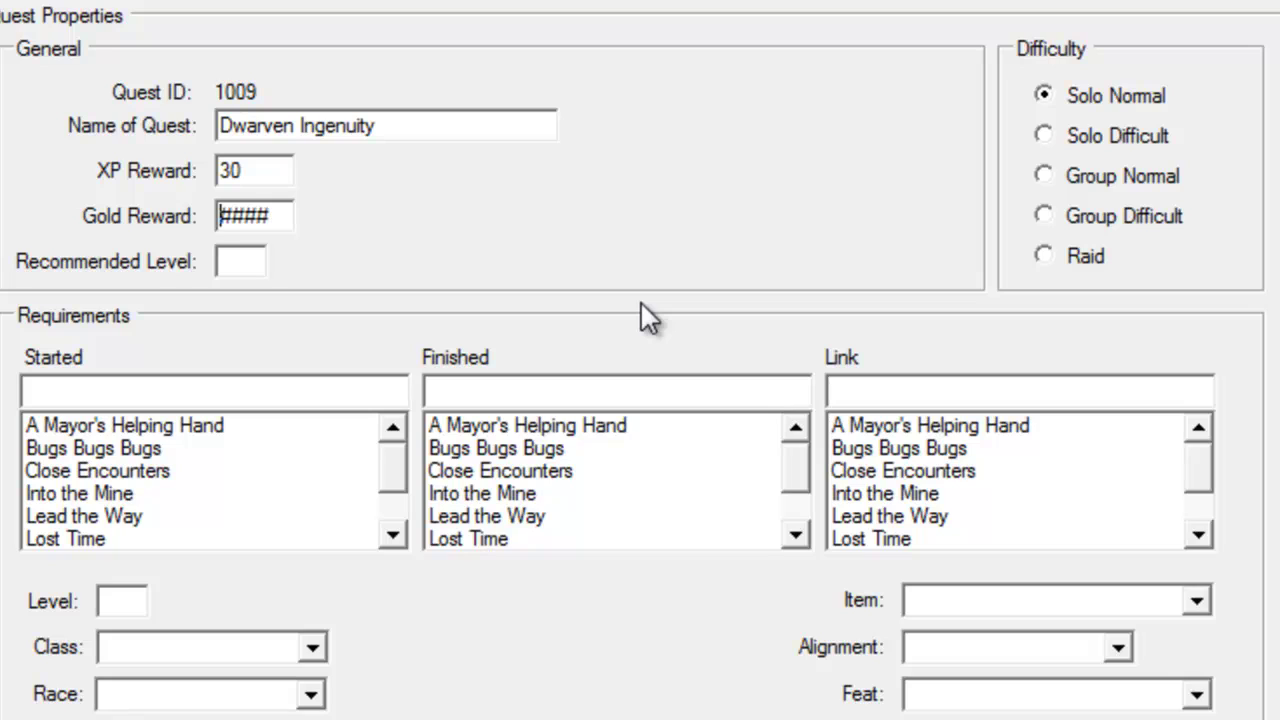
key(Tab)
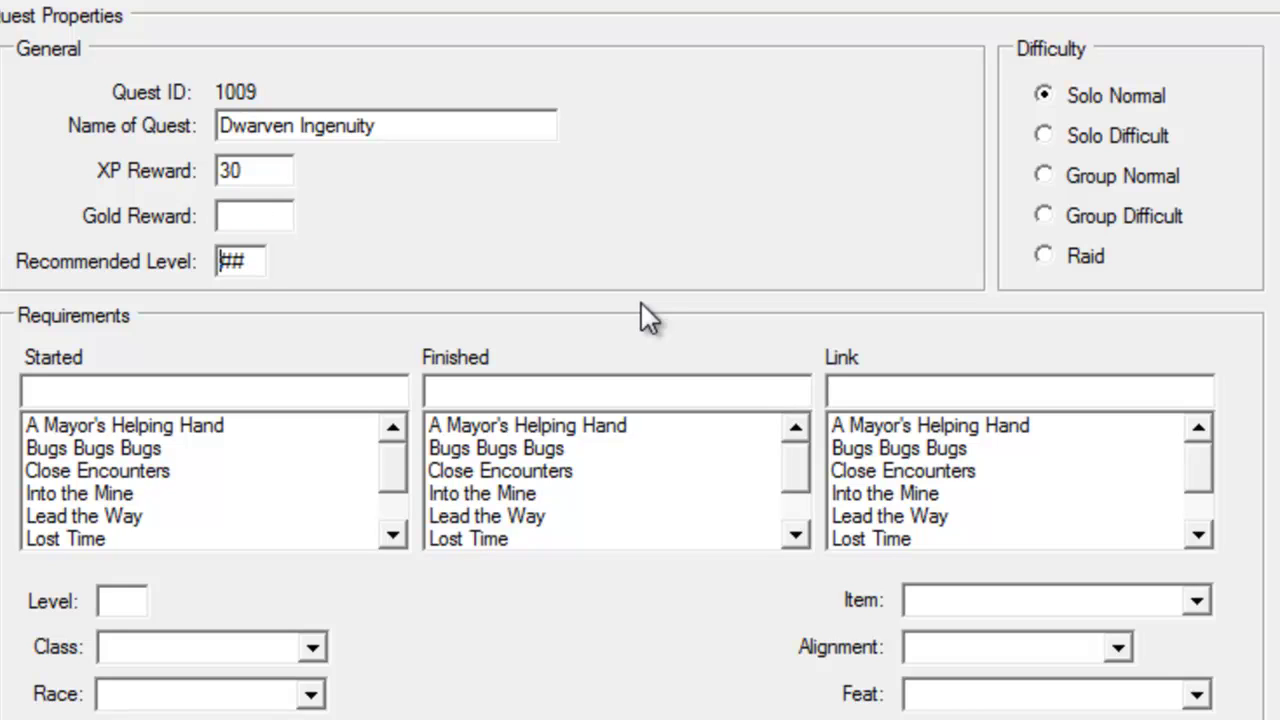
text(1)
key(Tab)
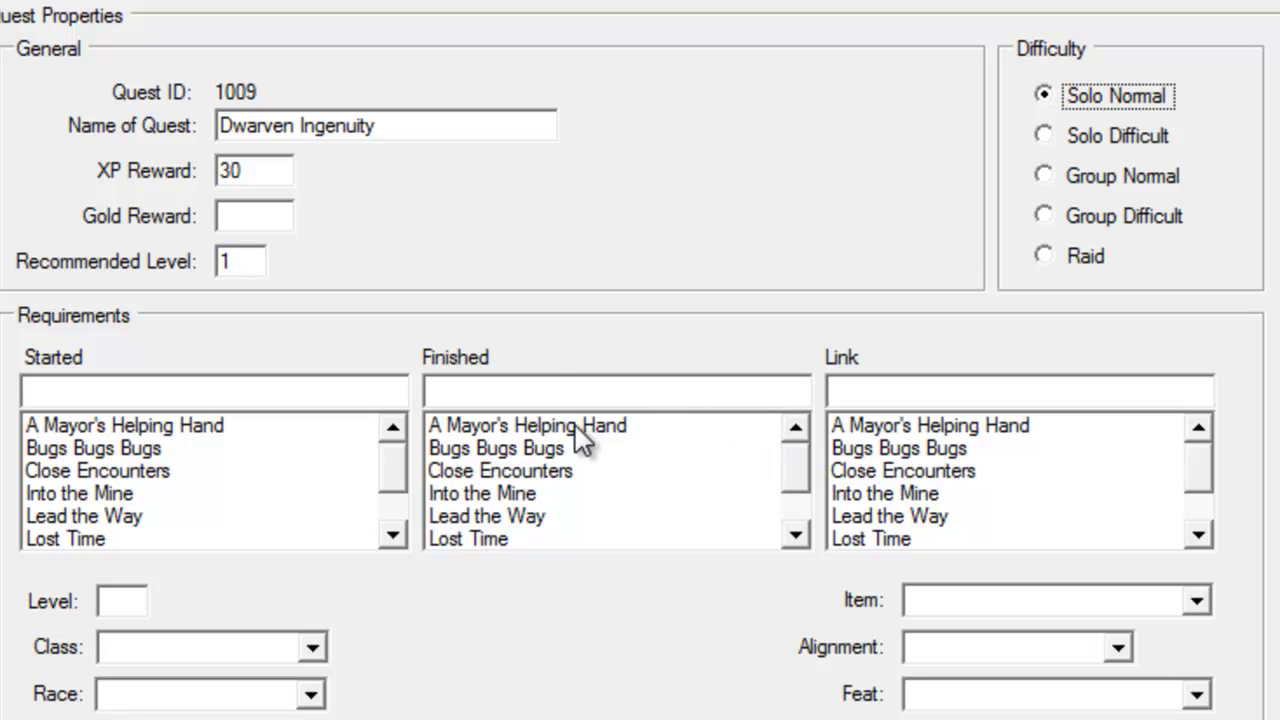
Set Bugs Bugs Bugs as the finished requirement and linked quest, and choose the NPC Grumbar as the quest initiator
click(548, 447)
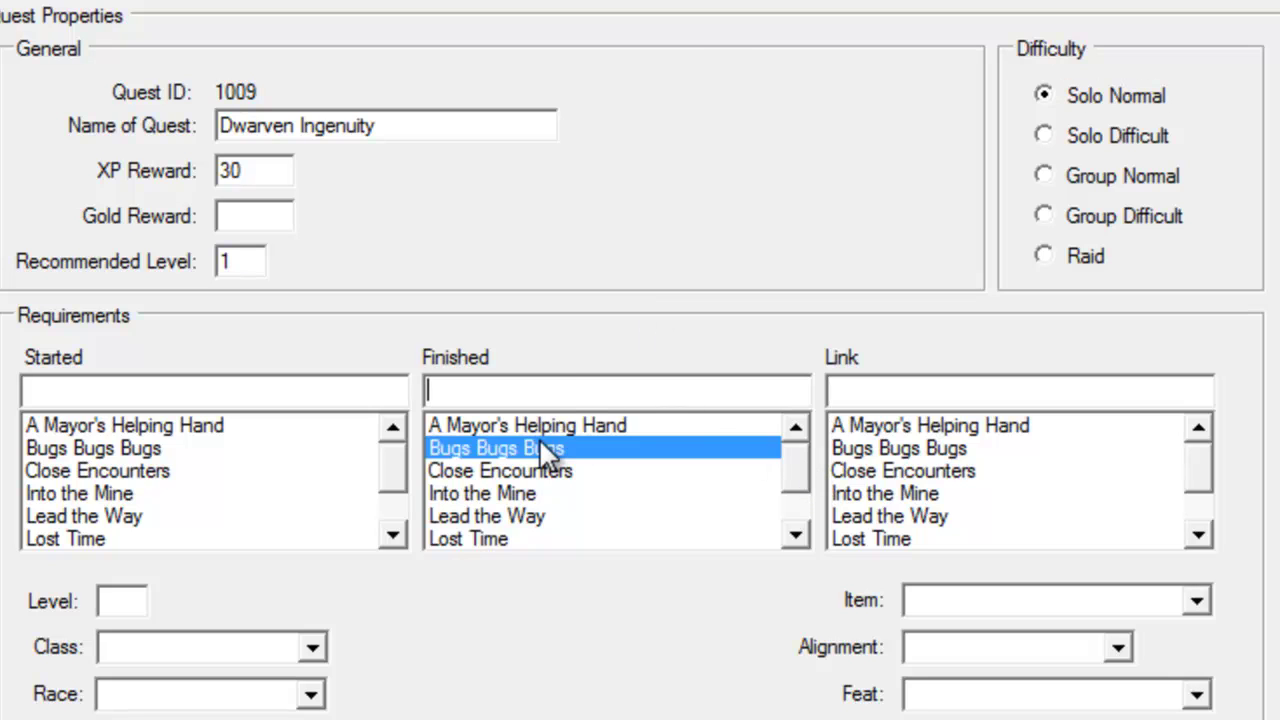
click(918, 448)
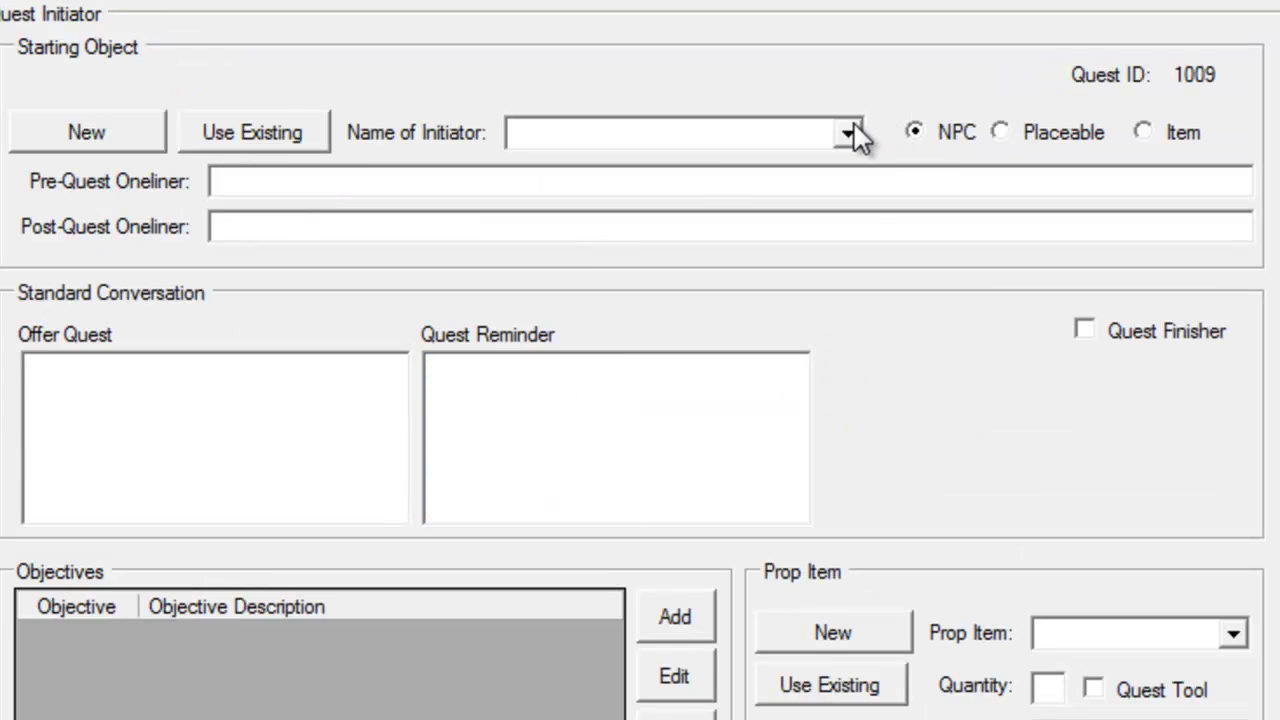
click(851, 133)
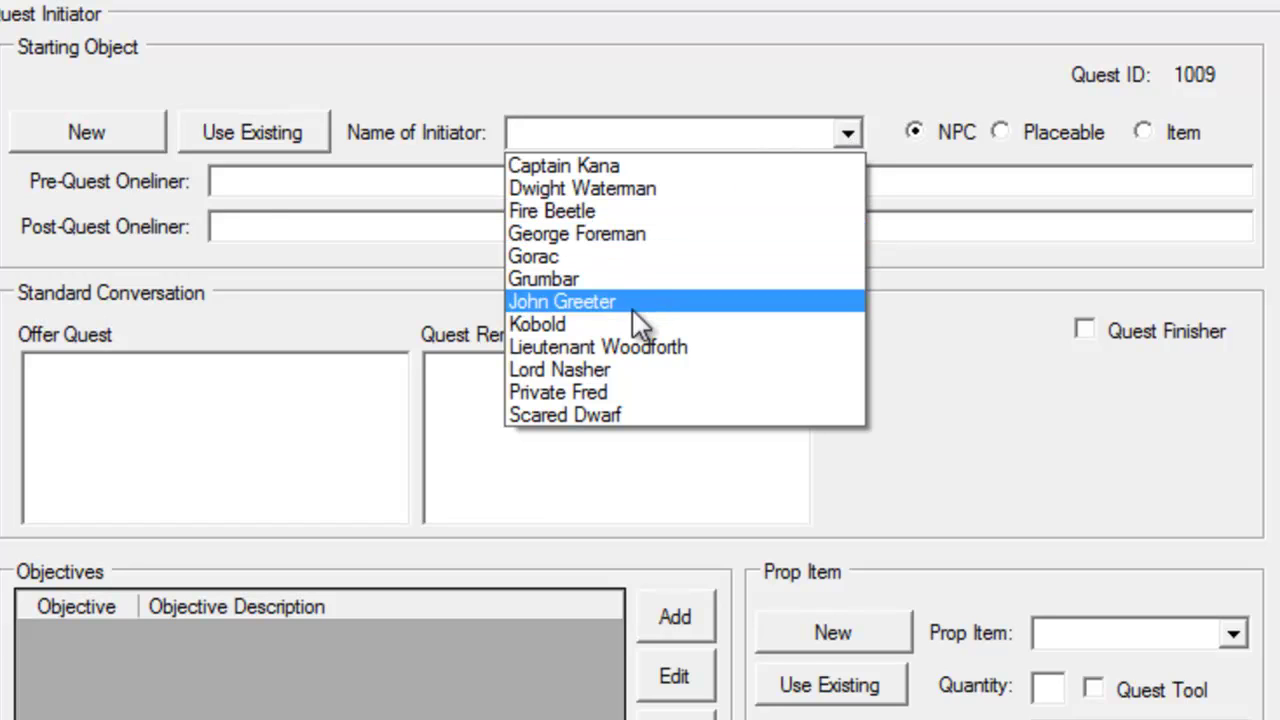
click(567, 278)
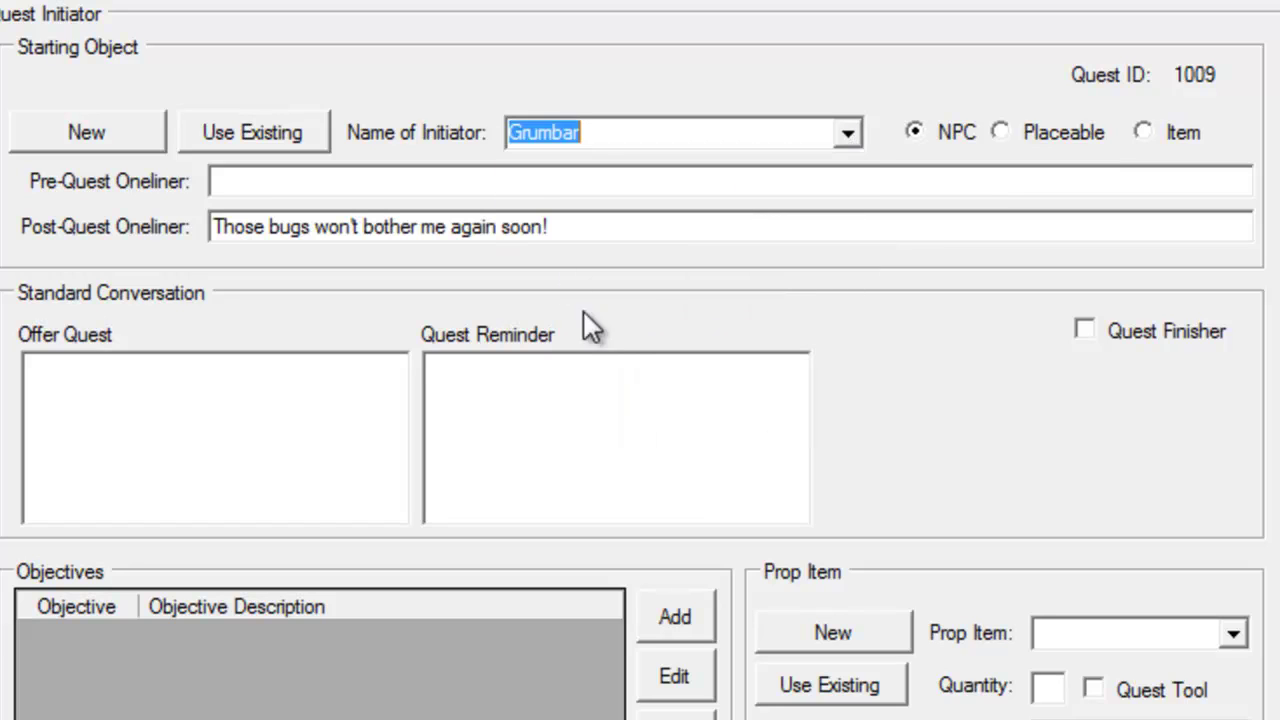
Begin the quest offer text with "Those bugs just keep coming back. We're going to need to deal them a blow they won't soon forget."
click(210, 402)
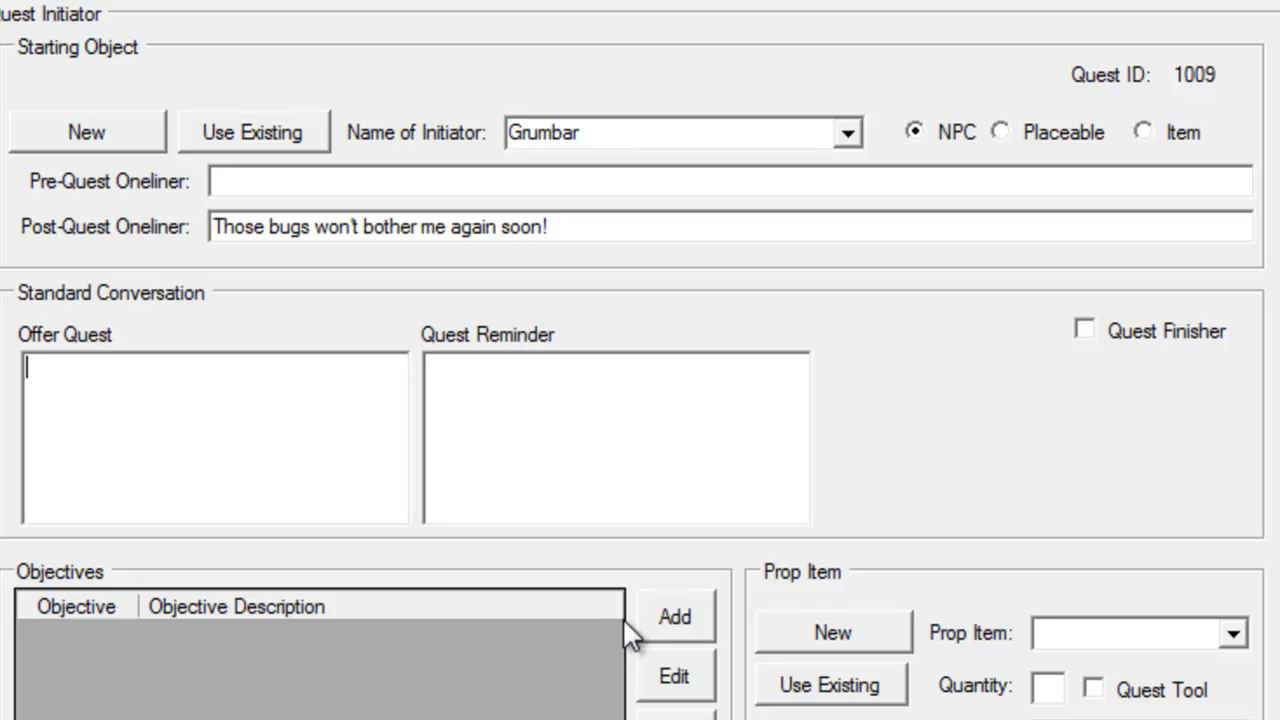
text(Thos bu)
key(BackSpace)
key(BackSpace)
key(BackSpace)
text(e bugs just keep )
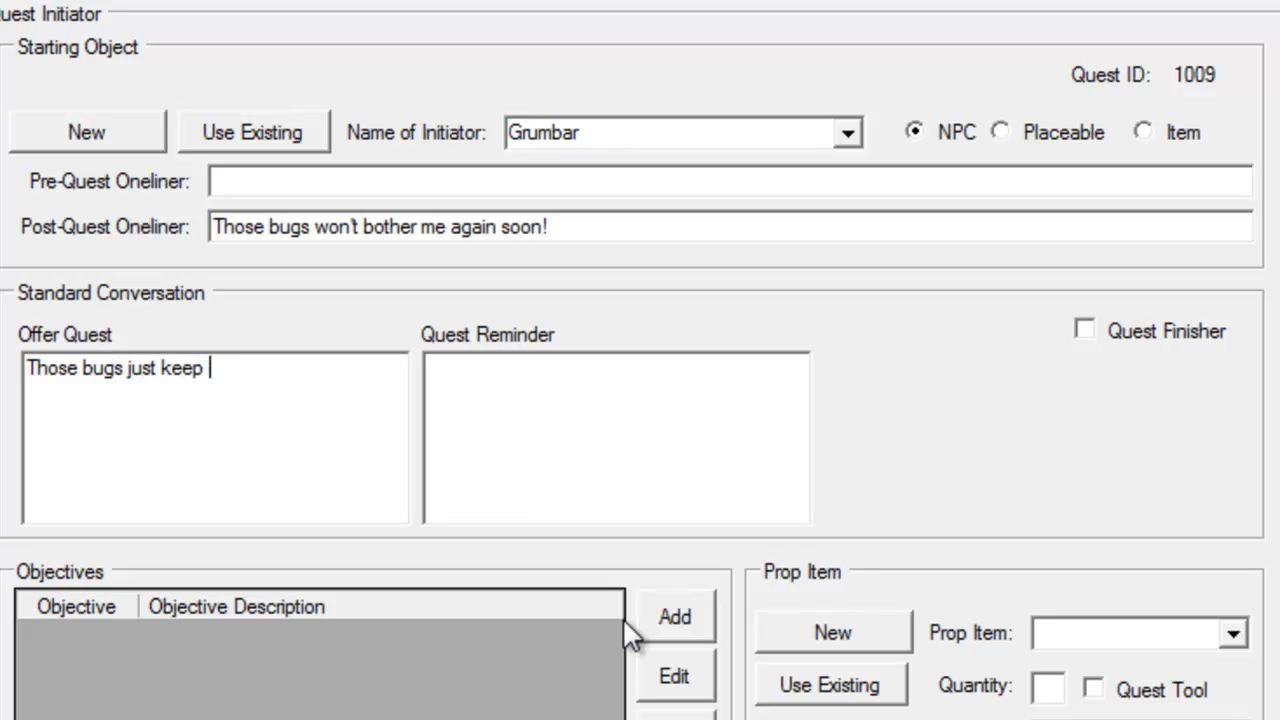
text(coming back.  W)
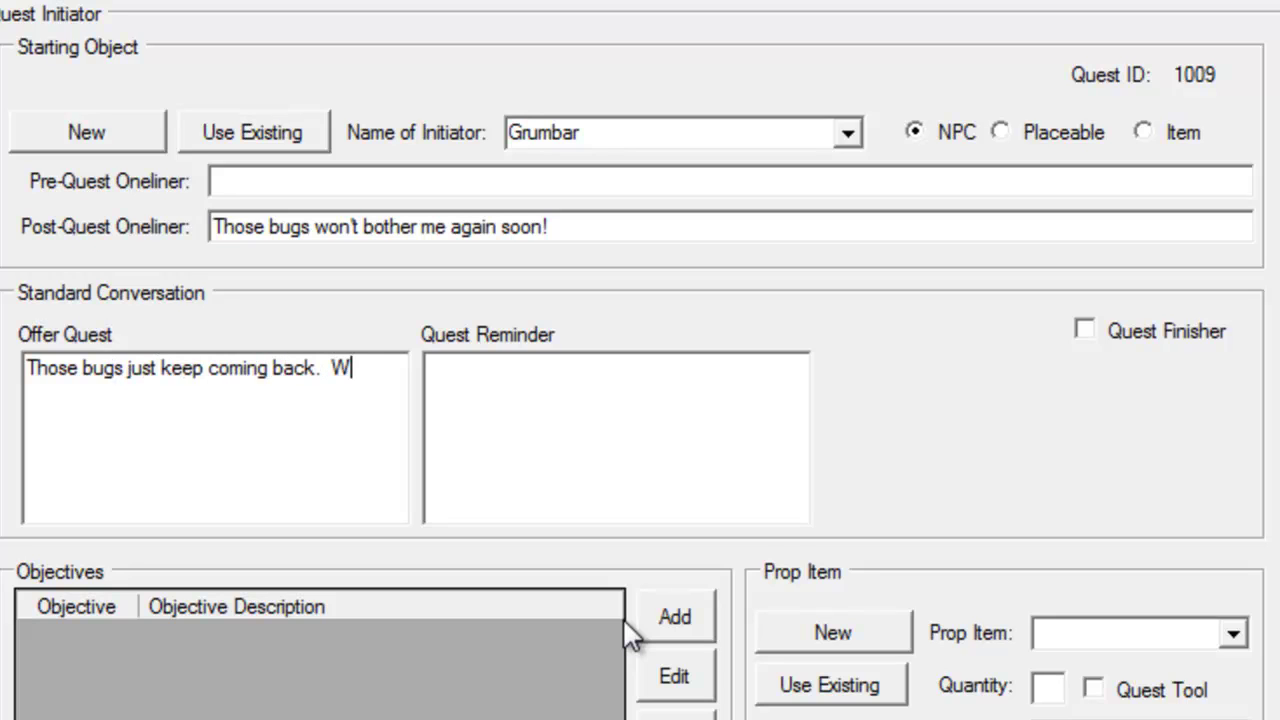
text(e're going to need )
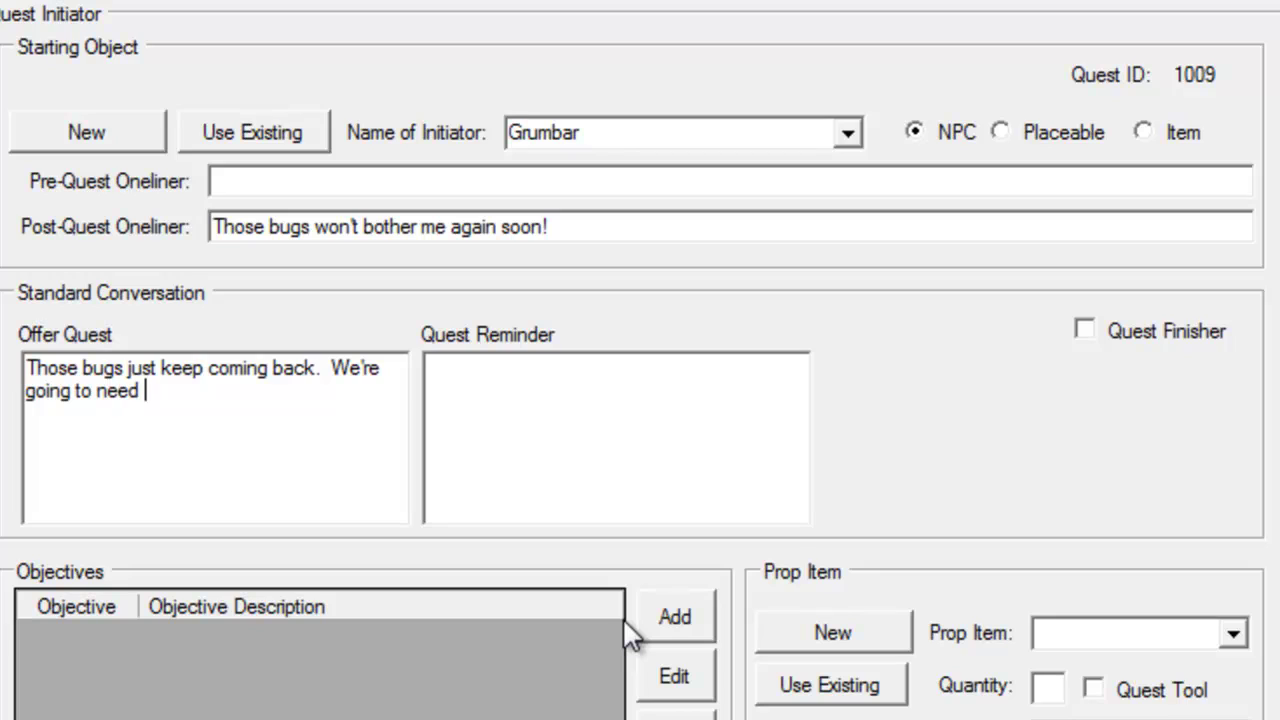
text(to )
text(deal them a )
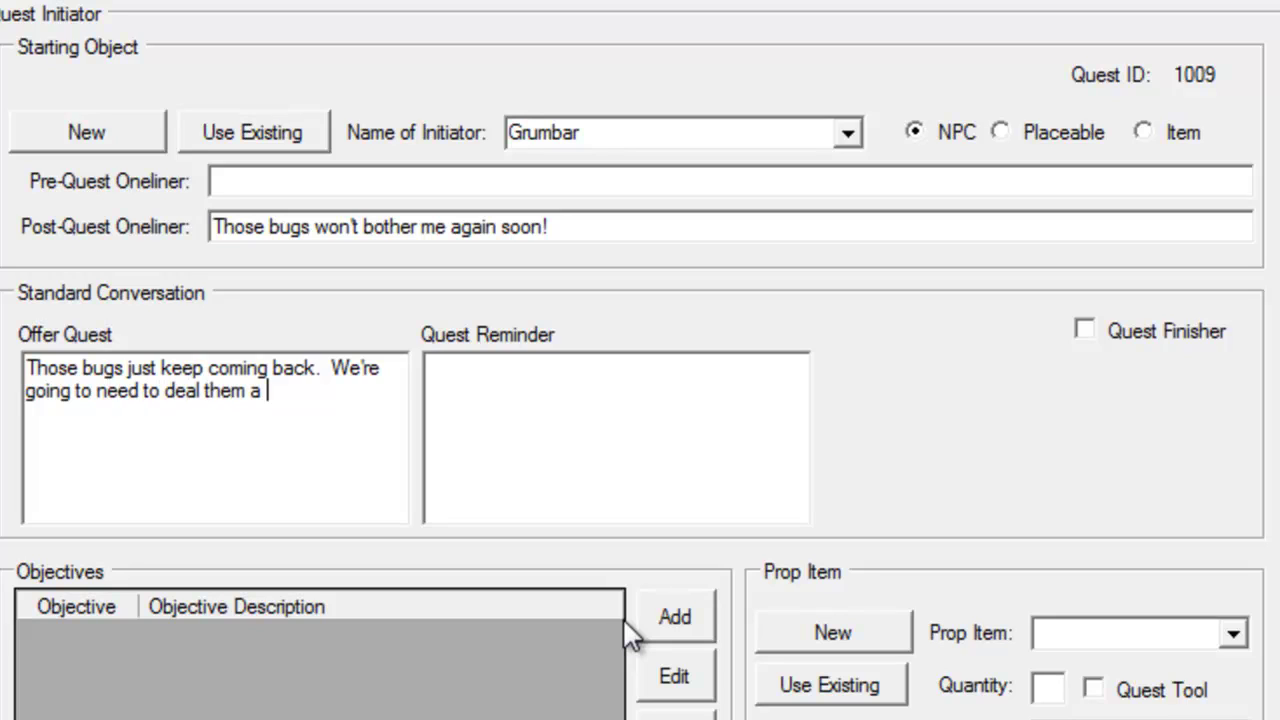
text(blow they won't )
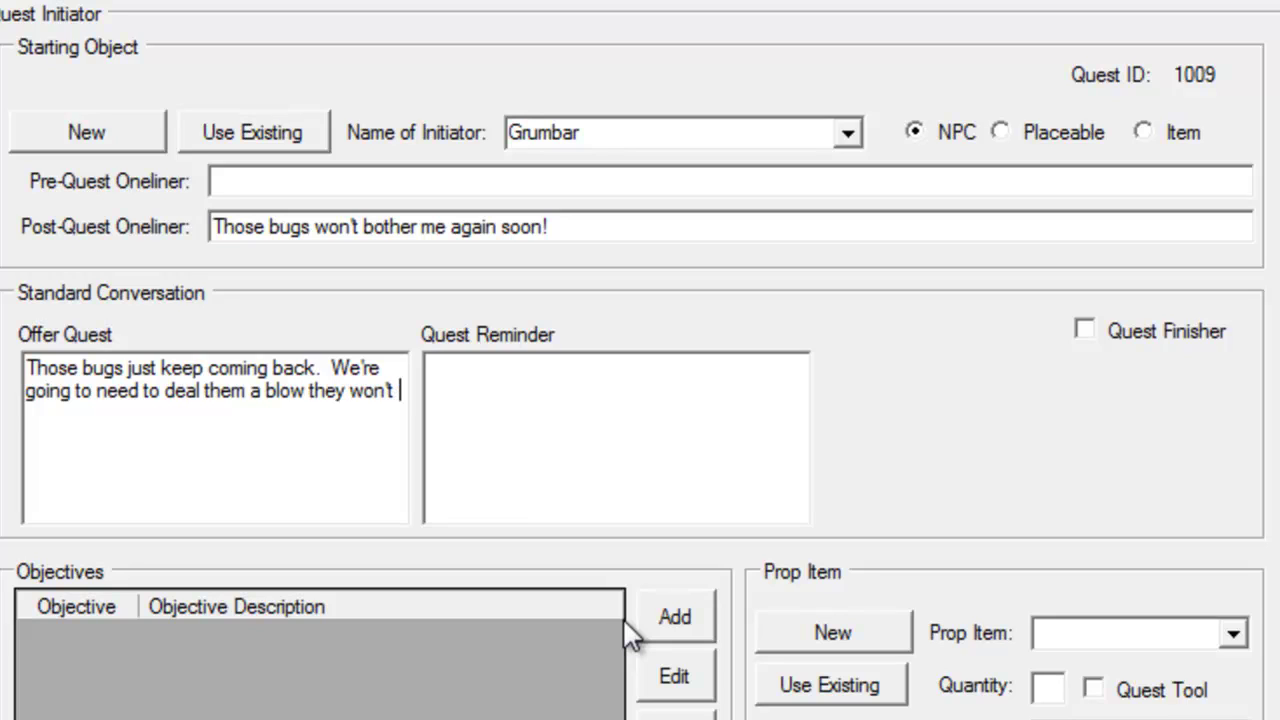
text(soon forget.)
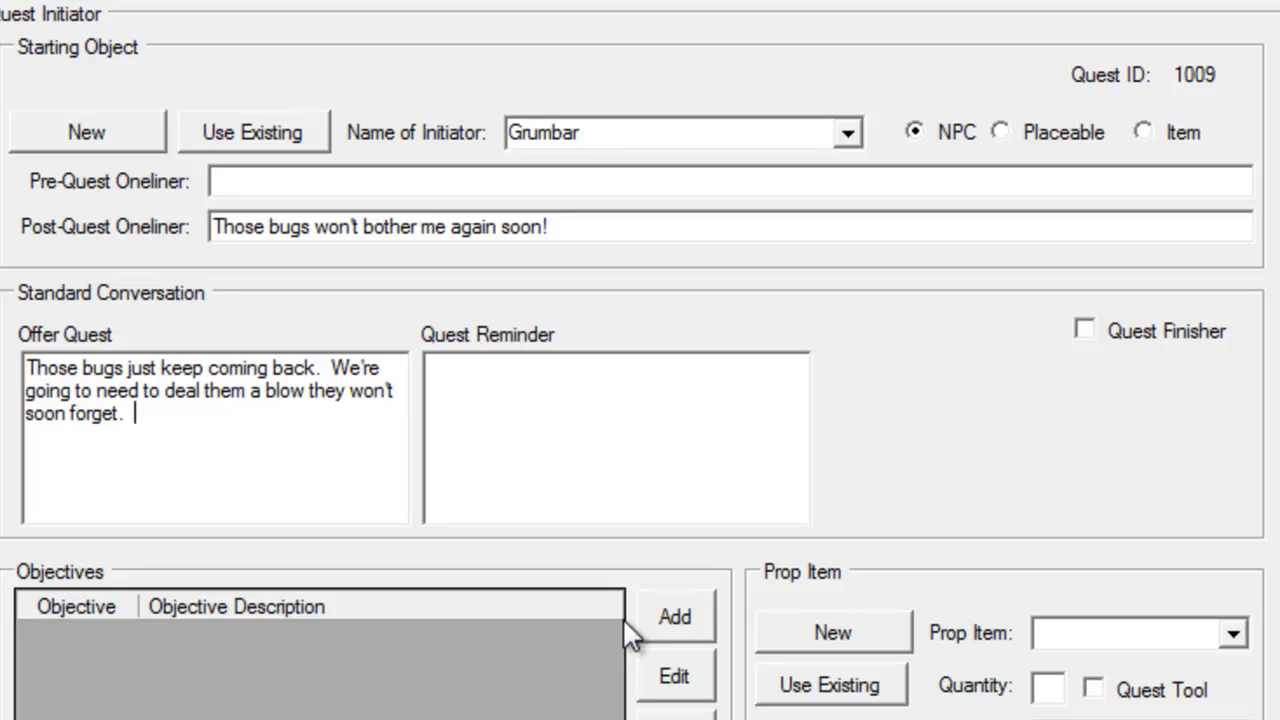
Continue the quest offer with "Over behind my blacksmith shop, I have some explosive powder and some fuses. If you could"
text(  Over behind my )
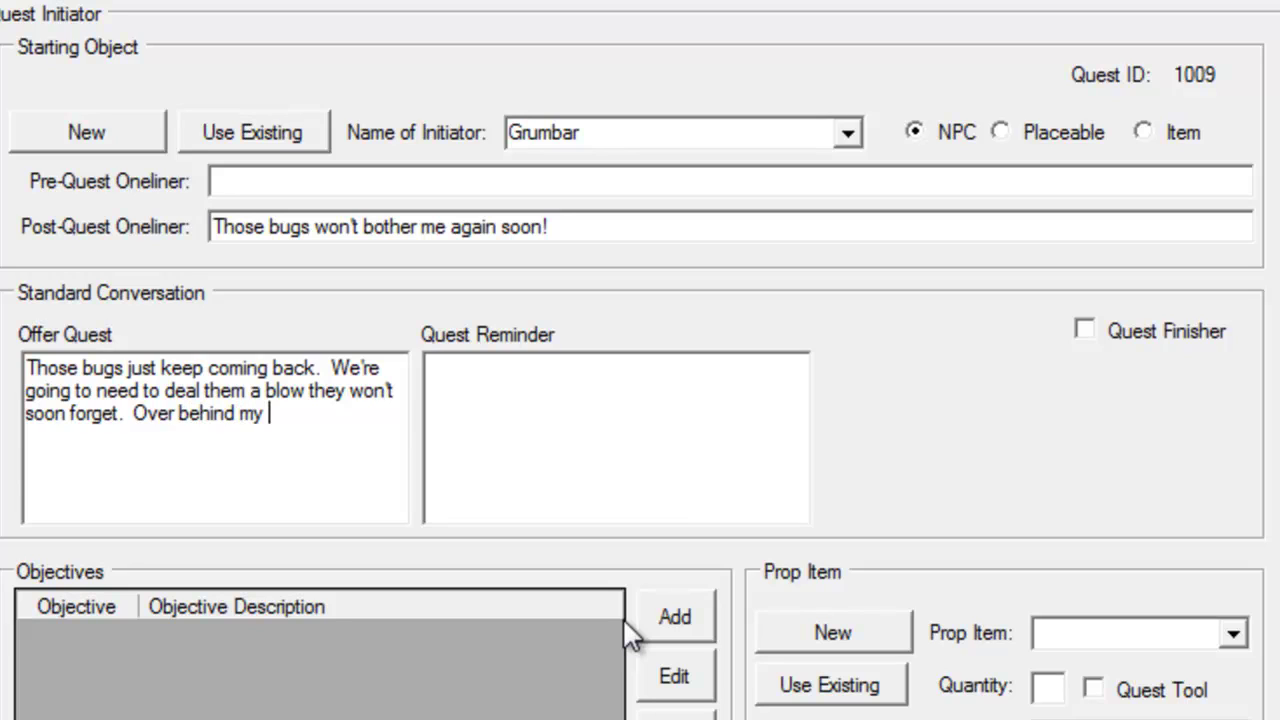
text(blacksmith shop. I )
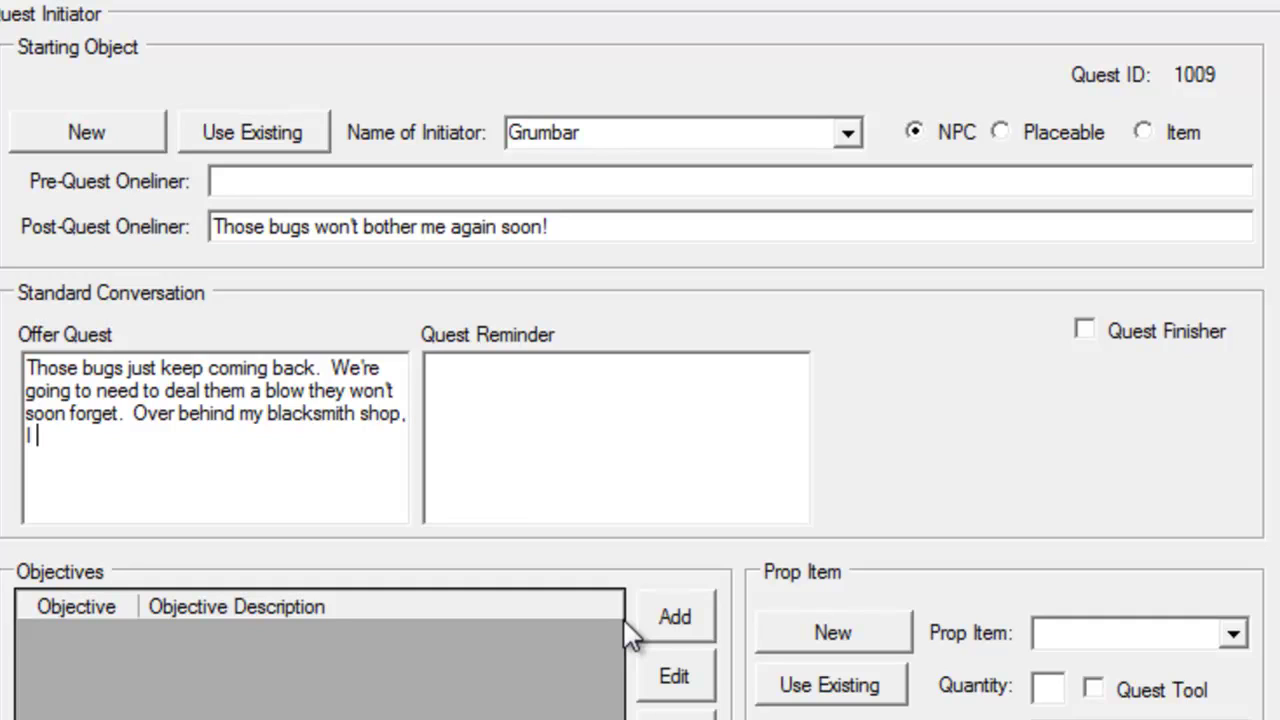
text(have some e)
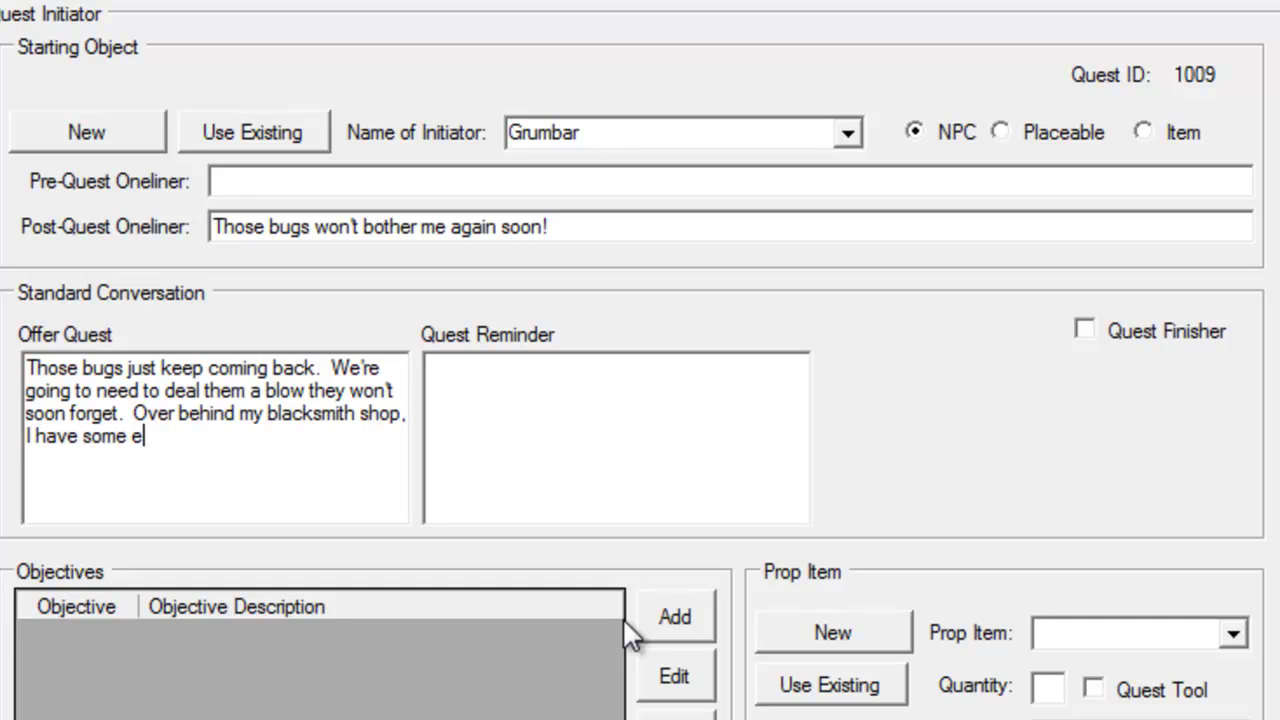
text(xpl)
key(BackSpace)
key(BackSpace)
text(xplosive powder)
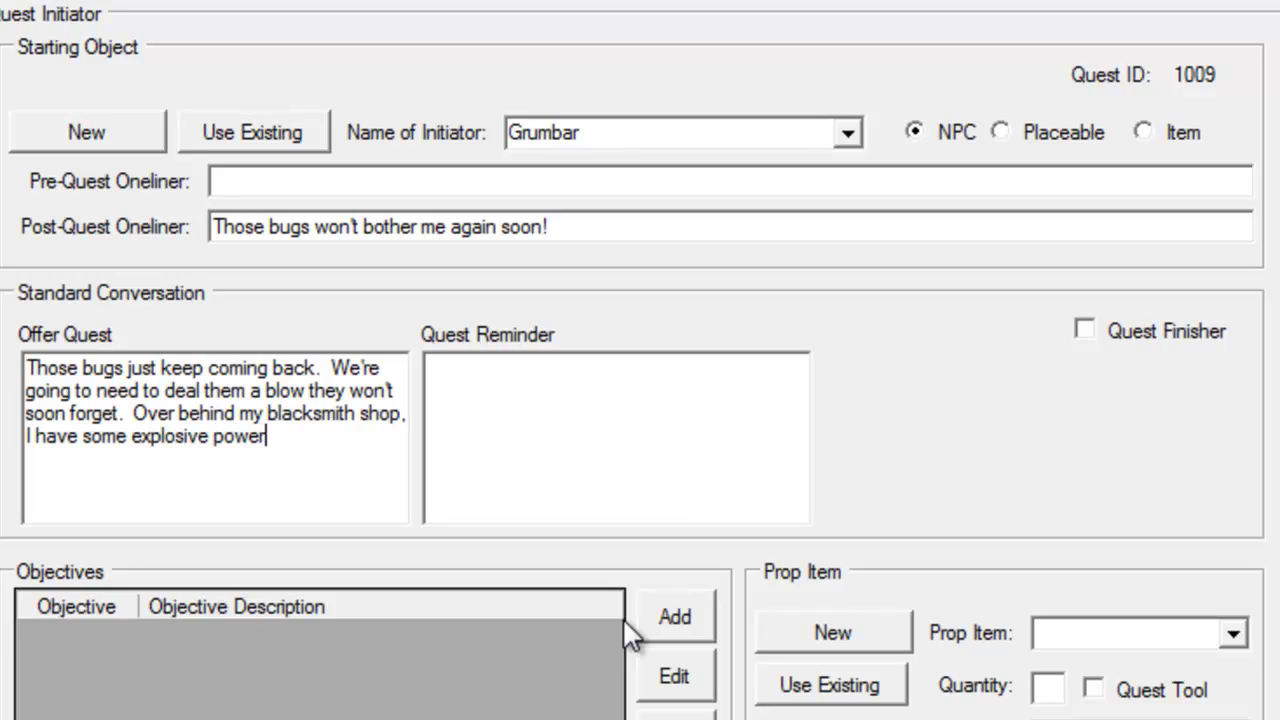
key(BackSpace)
key(BackSpace)
text(der and some )
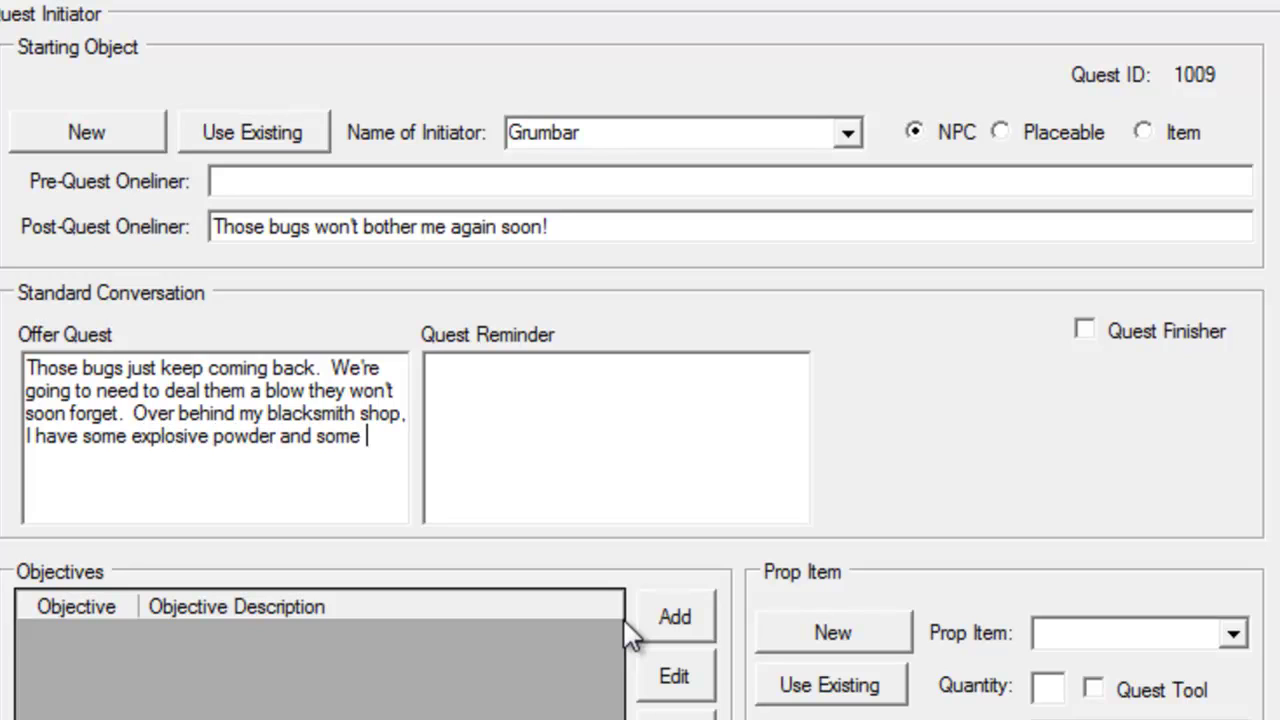
text(fuses.  If you could revo)
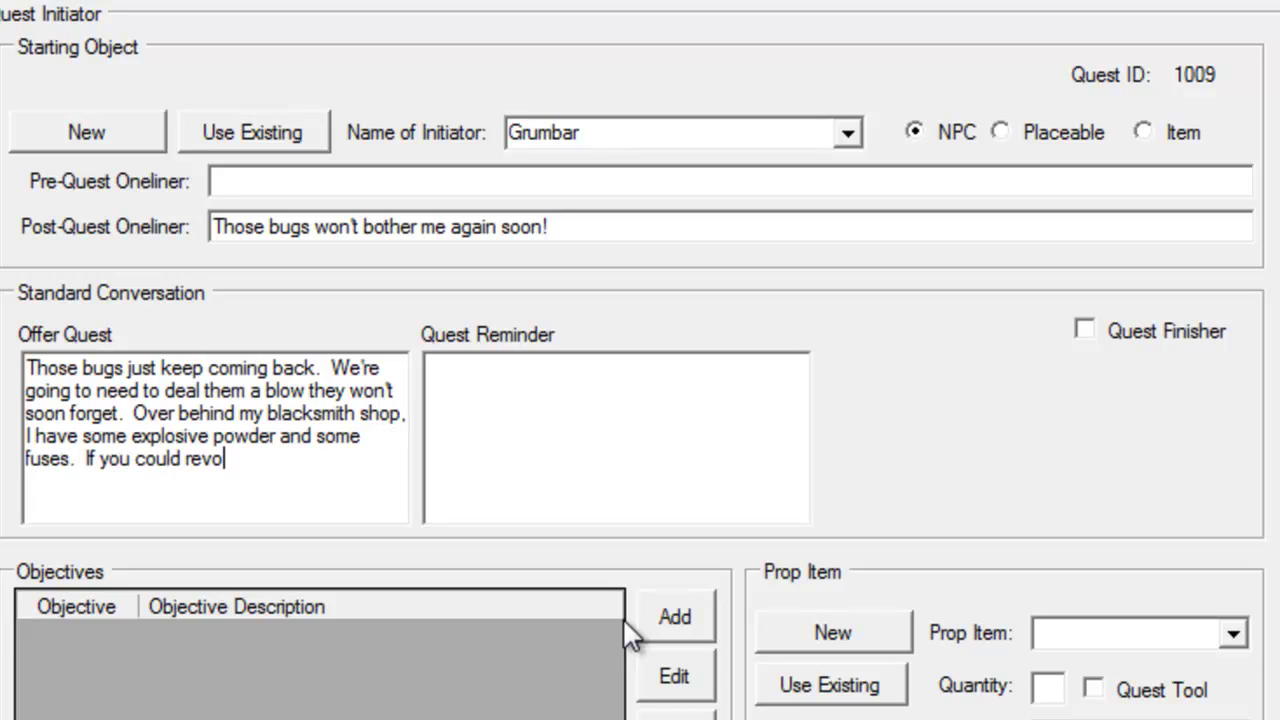
Complete the quest offer with "recover some of both, I could whip up a contraption that we can use to fight fire with fire."
key(BackSpace)
key(BackSpace)
text(cover some of both)
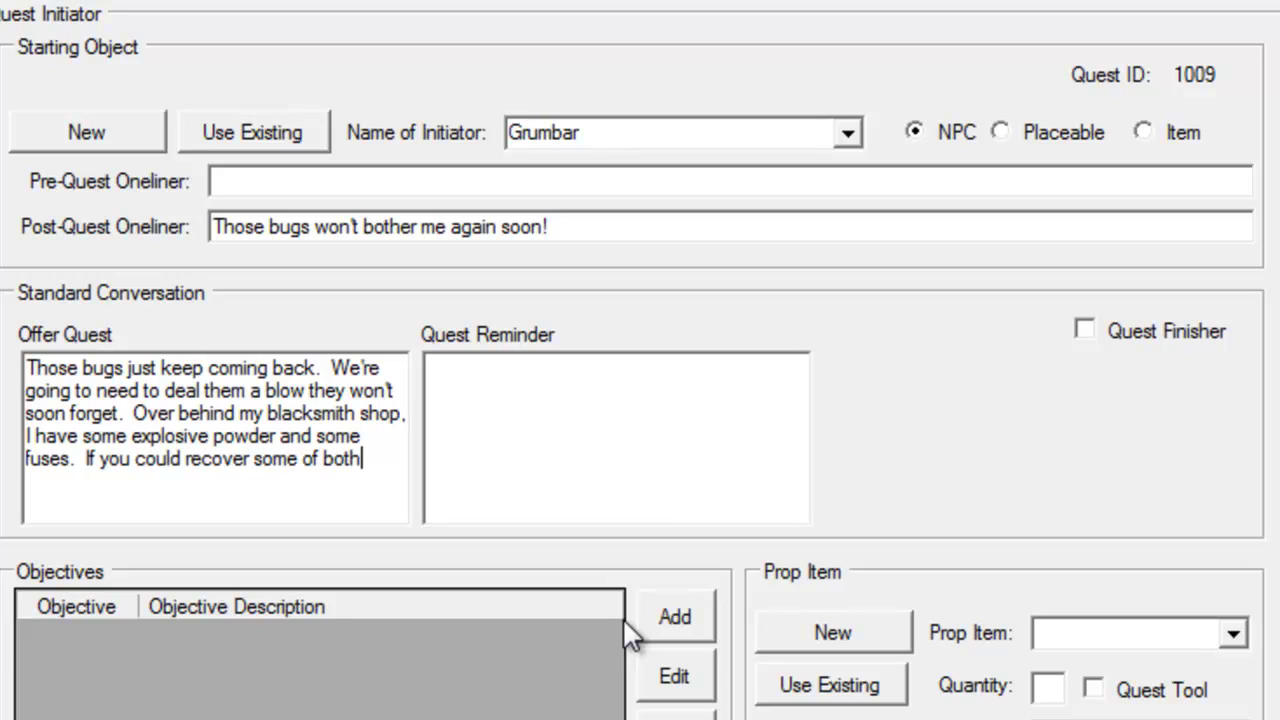
text(, I could whip up)
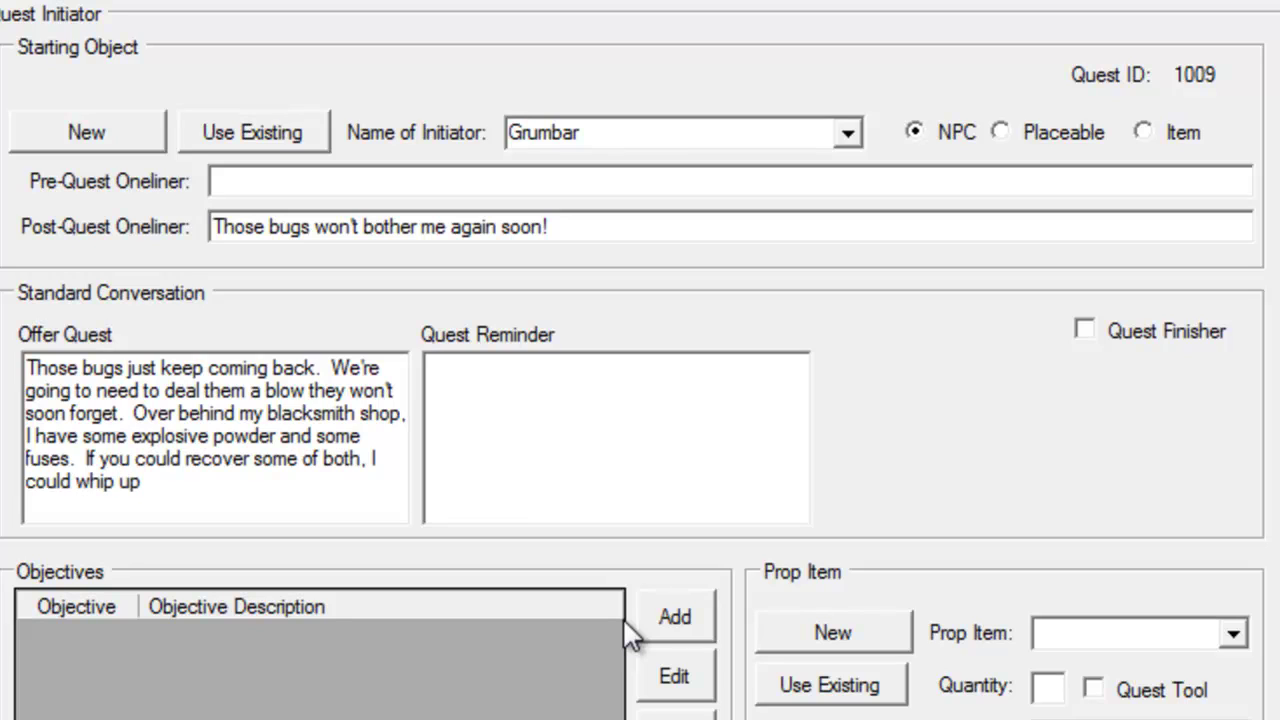
text( a contraptio)
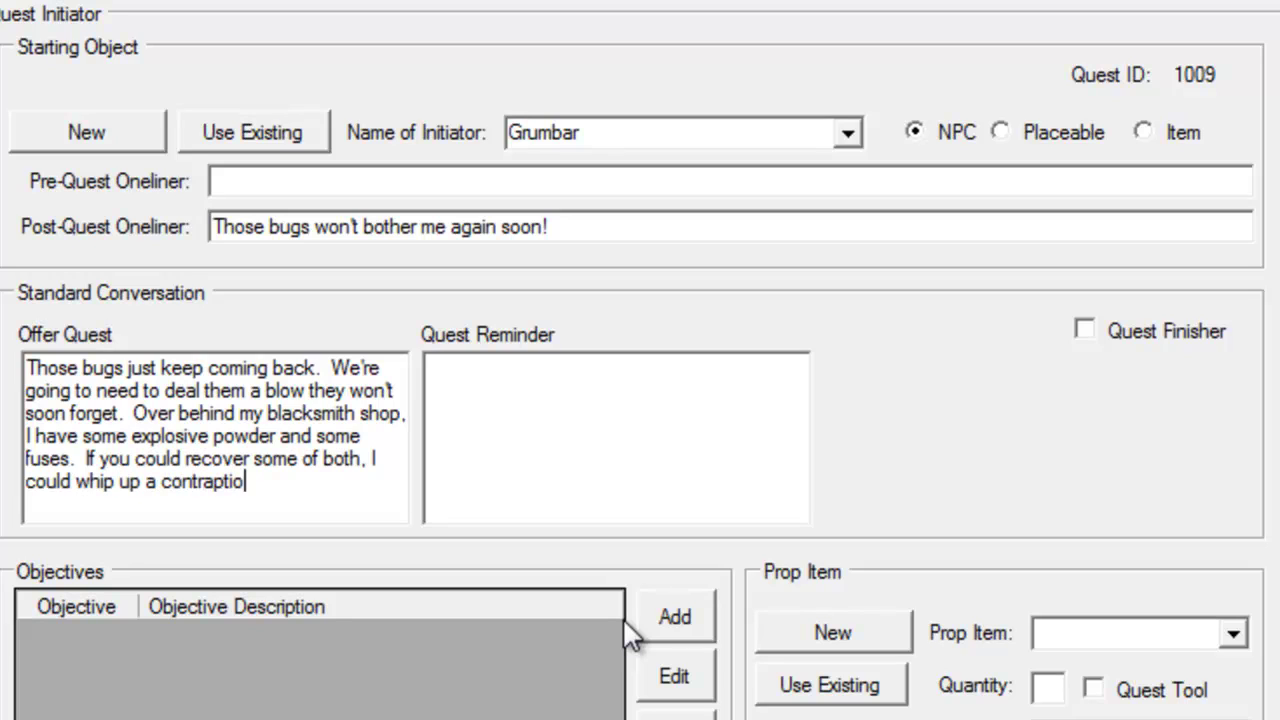
text(n that we can )
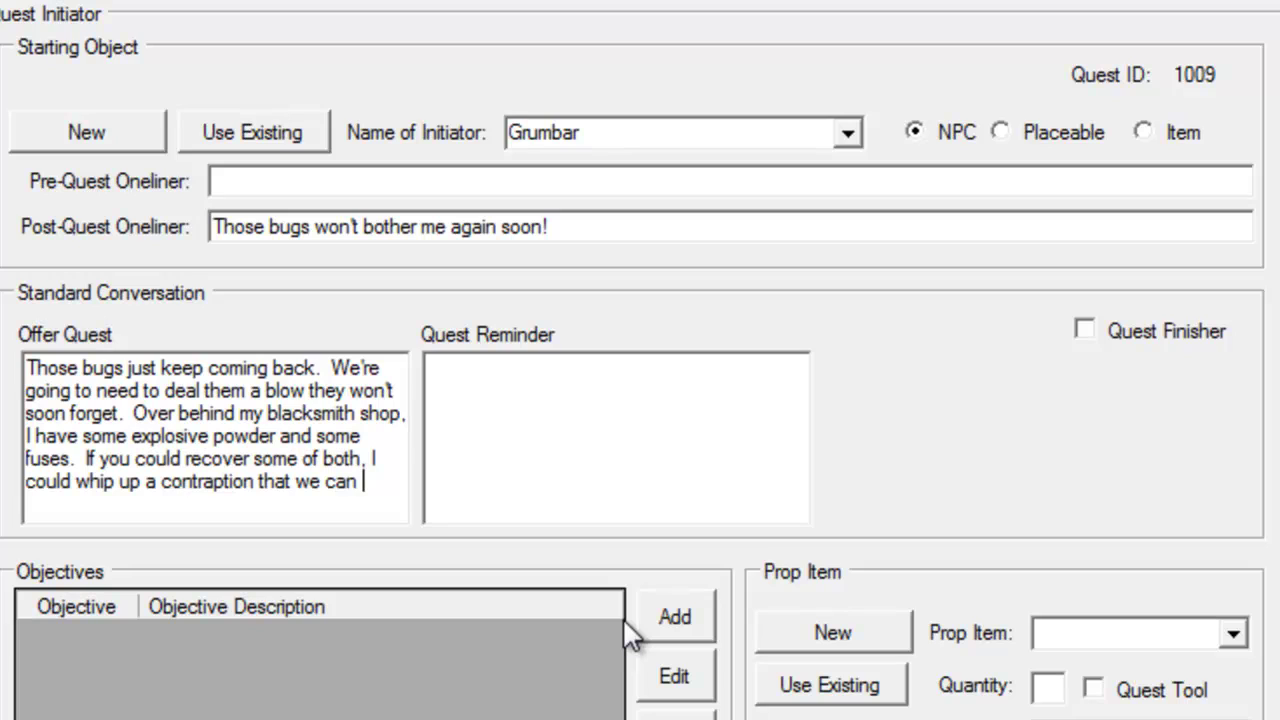
text(use to figth)
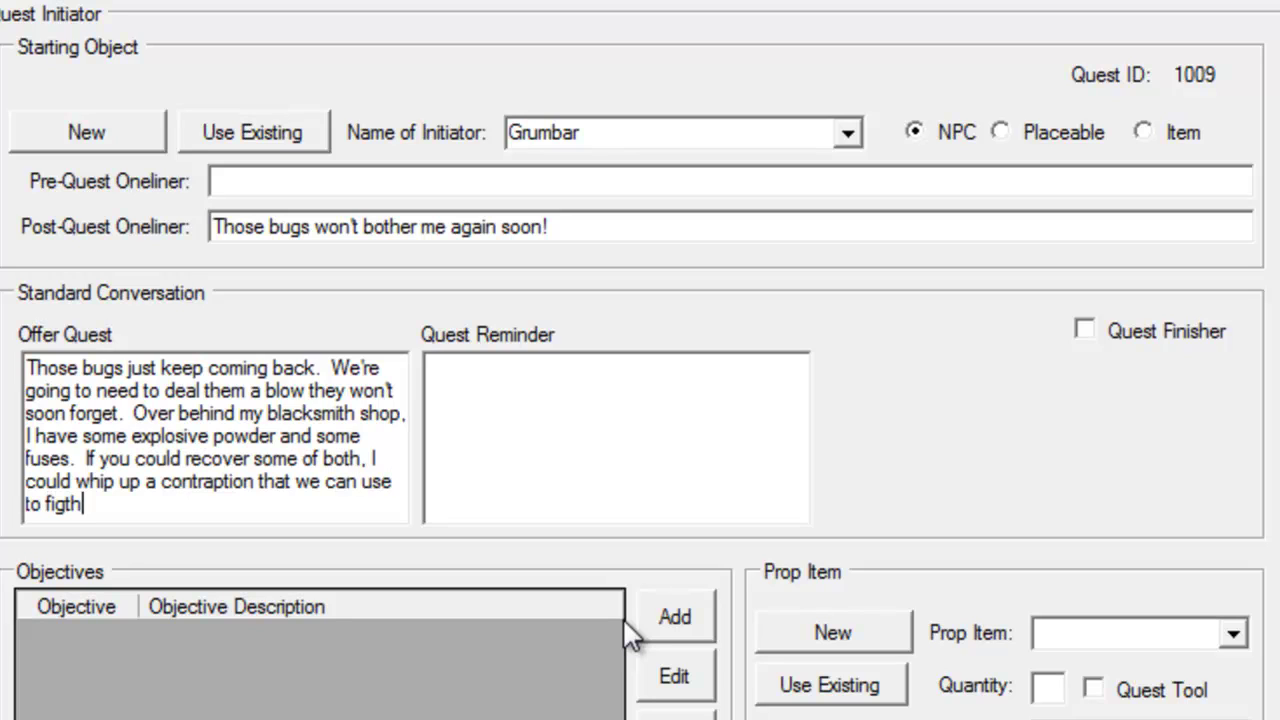
key(BackSpace)
key(BackSpace)
key(BackSpace)
text(ht fire with fire)
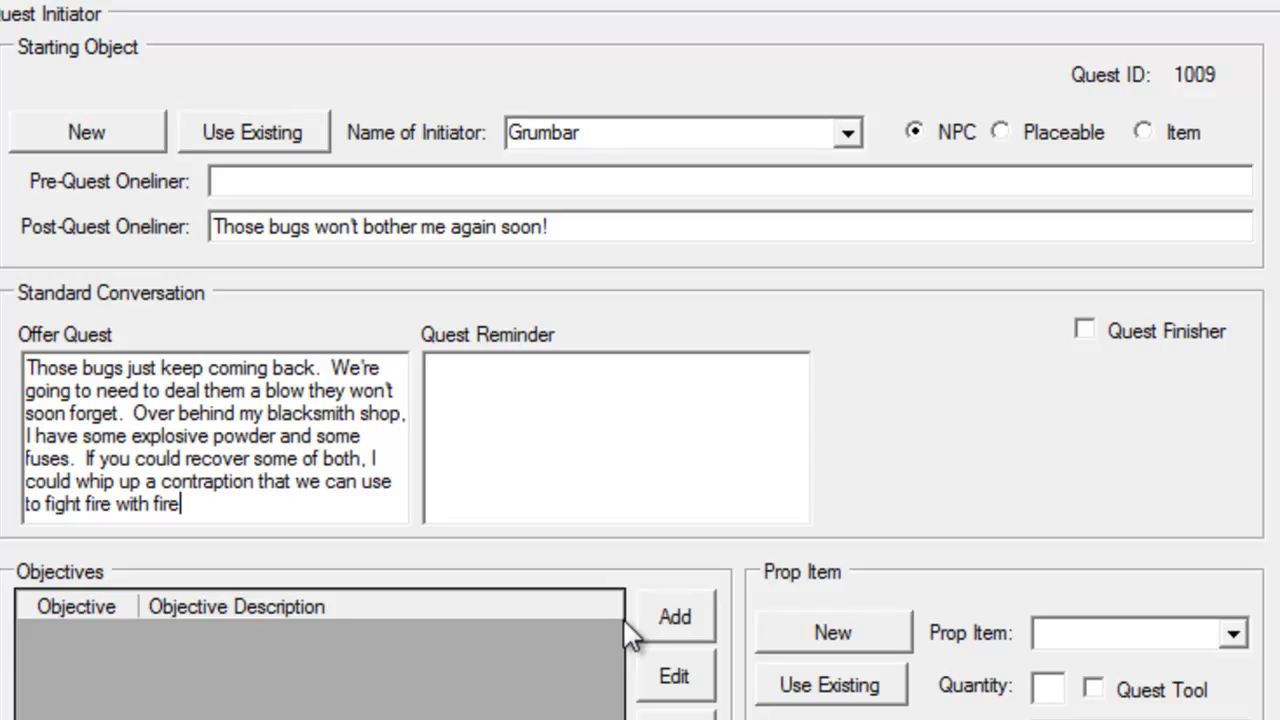
Set the quest reminder text to "Go get my powder and fuses from behind my blacksmith shop."
text(Go get my )
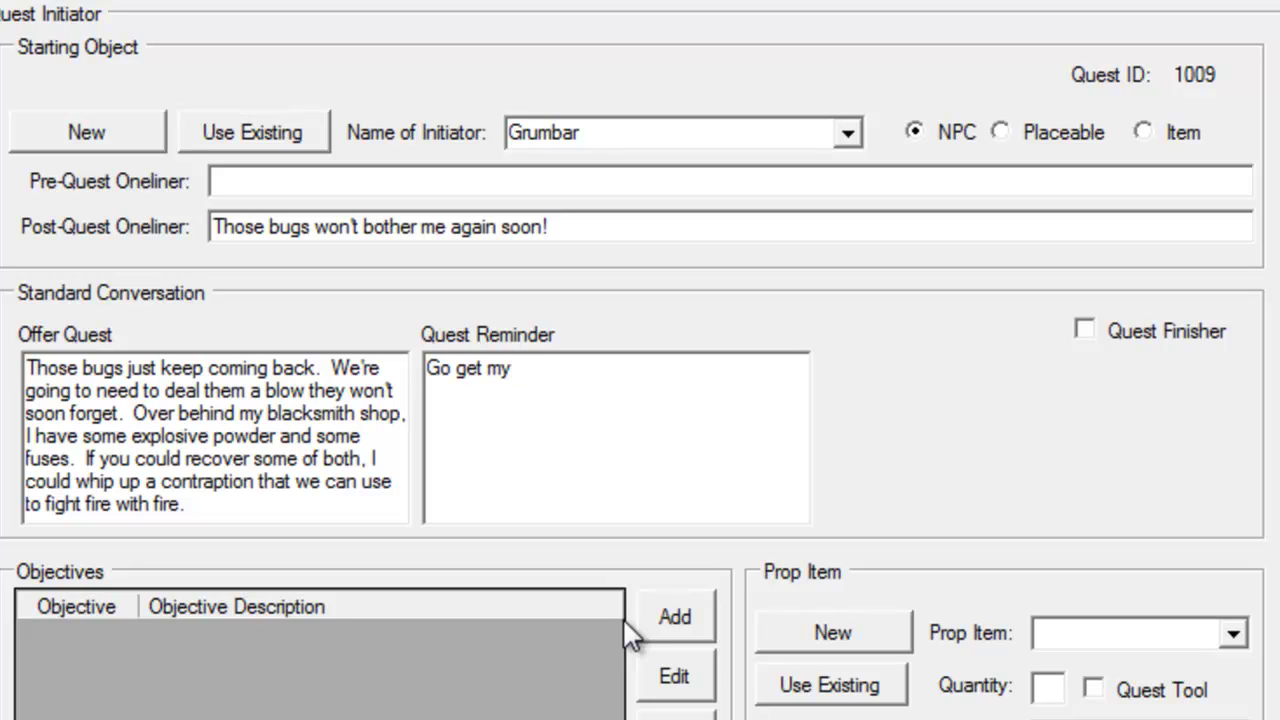
text(powder and )
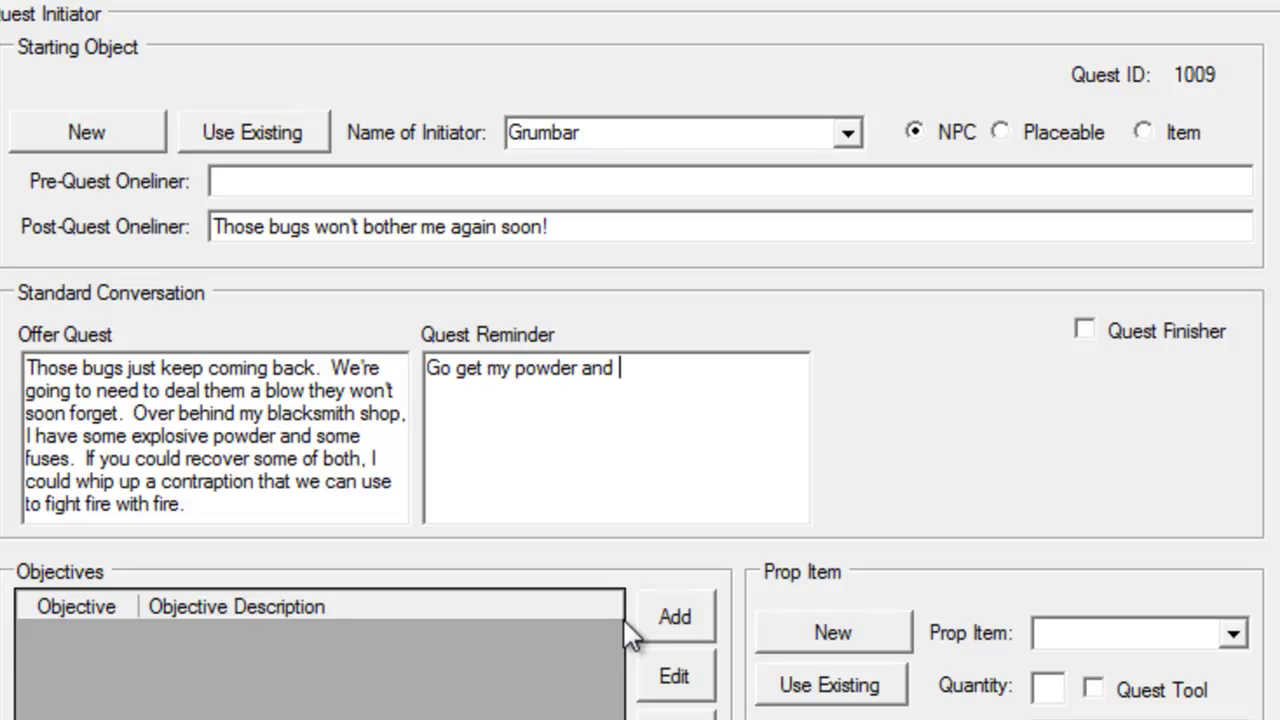
text(fuses from bein)
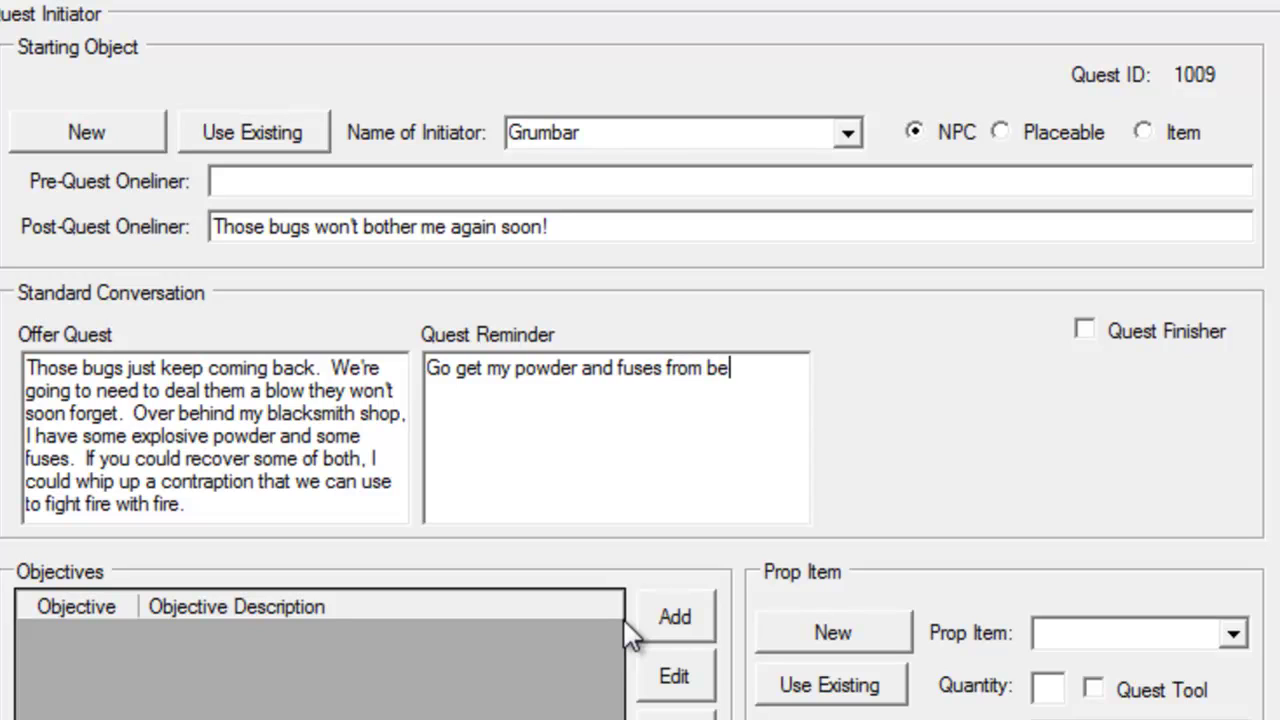
key(BackSpace)
key(BackSpace)
text(hind my b)
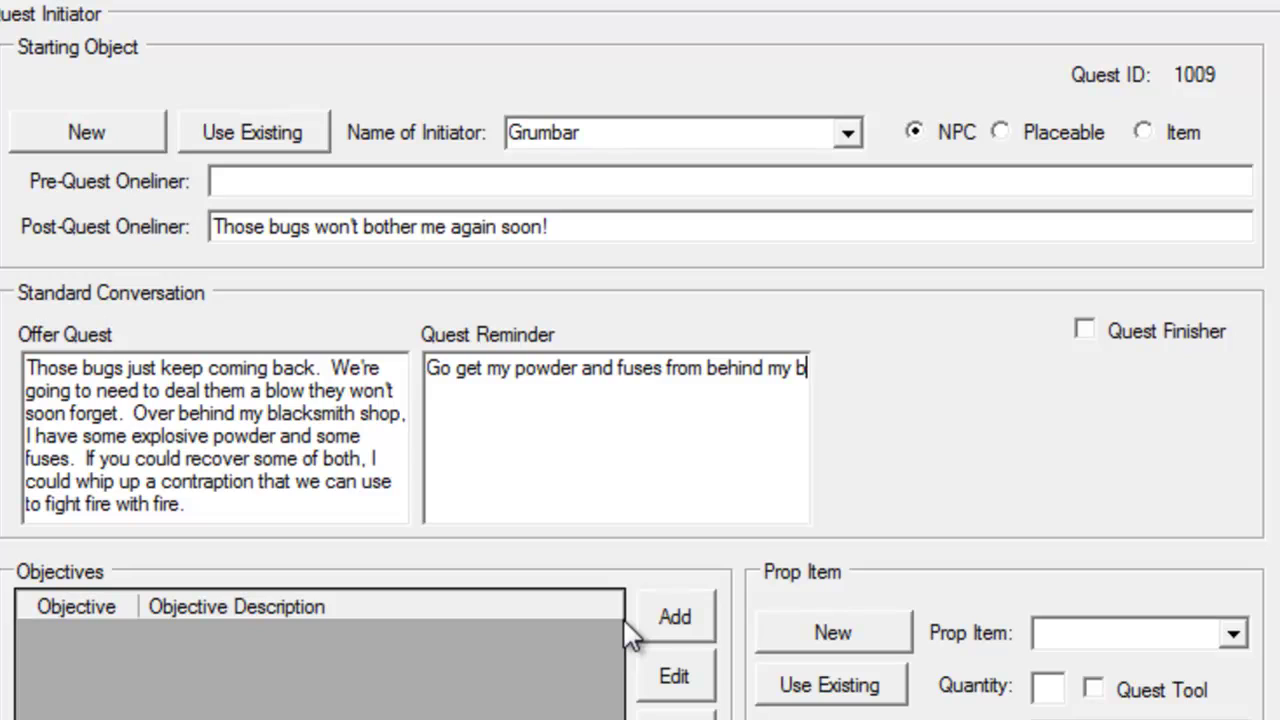
text(lacksmith shop)
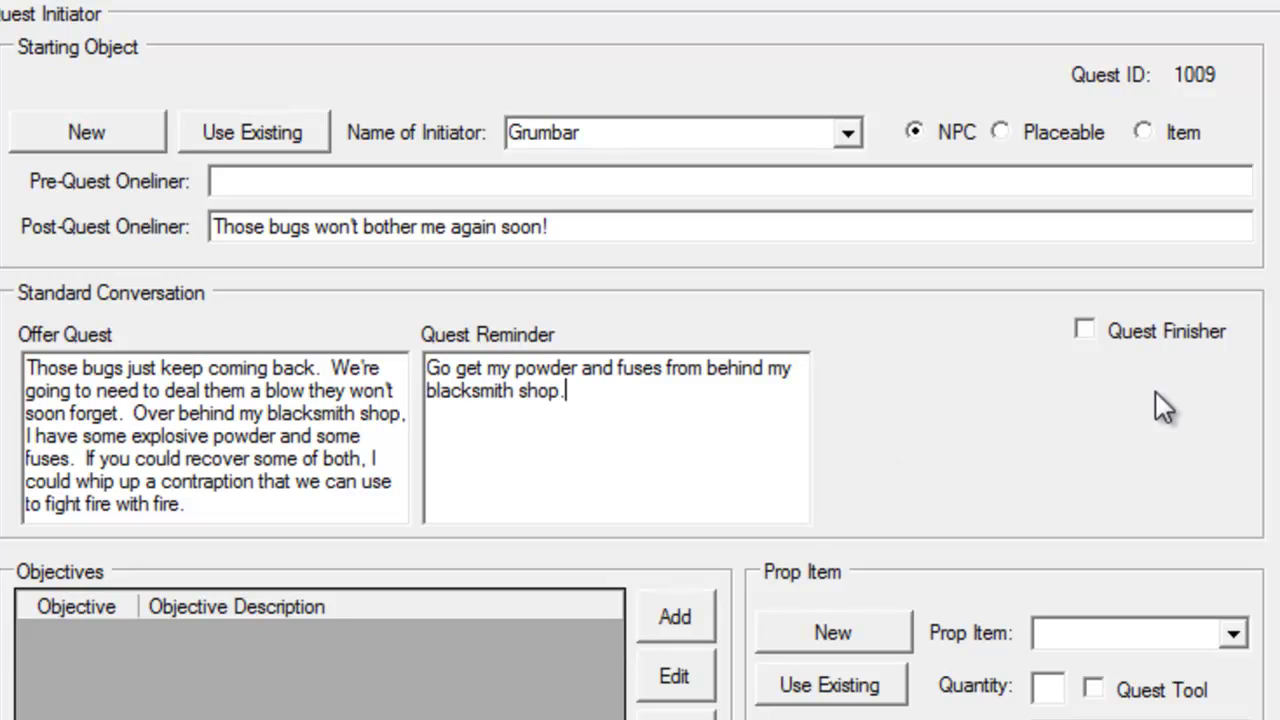
text(.)
Make Grumbar the quest finisher with the completion text "Excellent work, now let me put these things together and see what we can come up with..."
click(1192, 332)
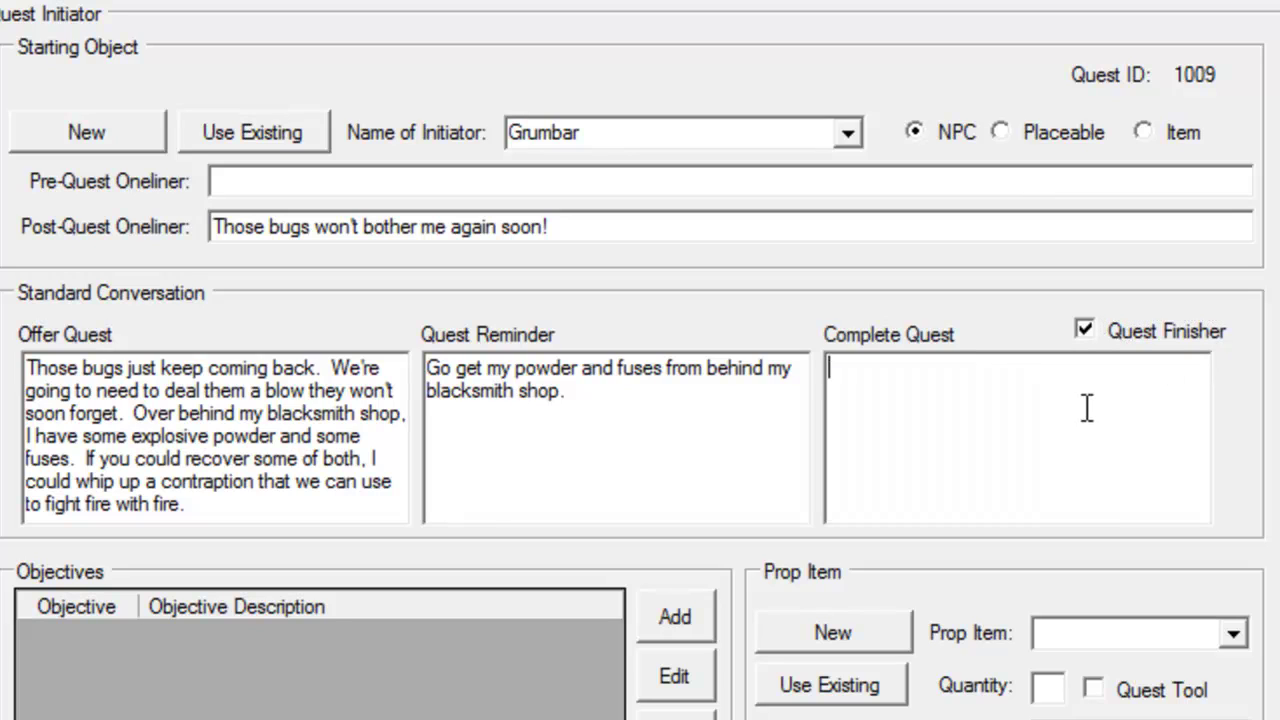
text(Excellent work)
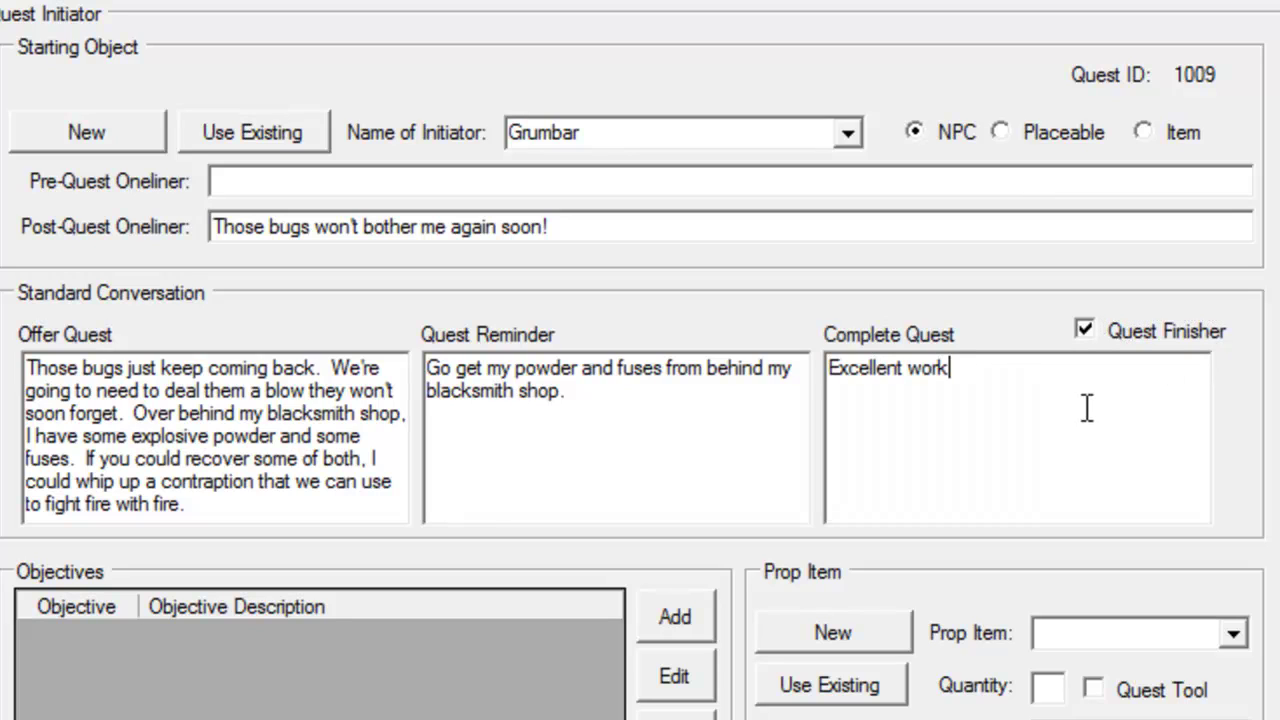
text(, now let )
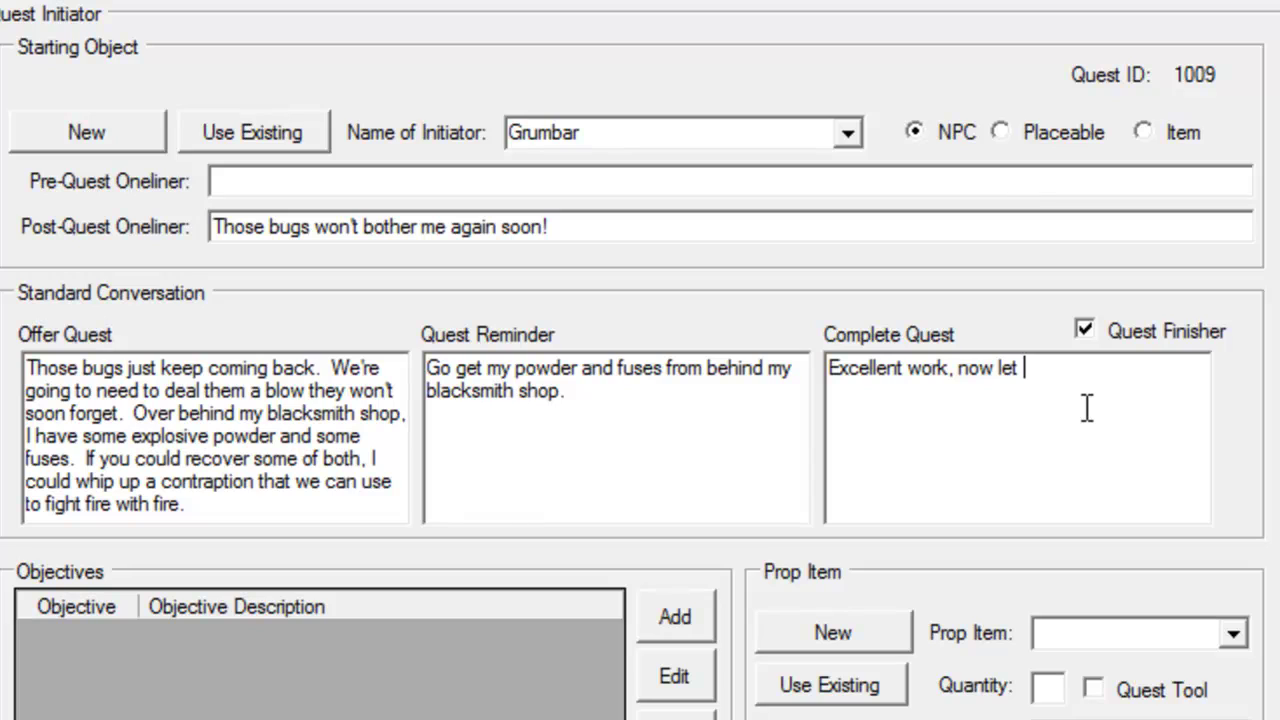
text(me put these )
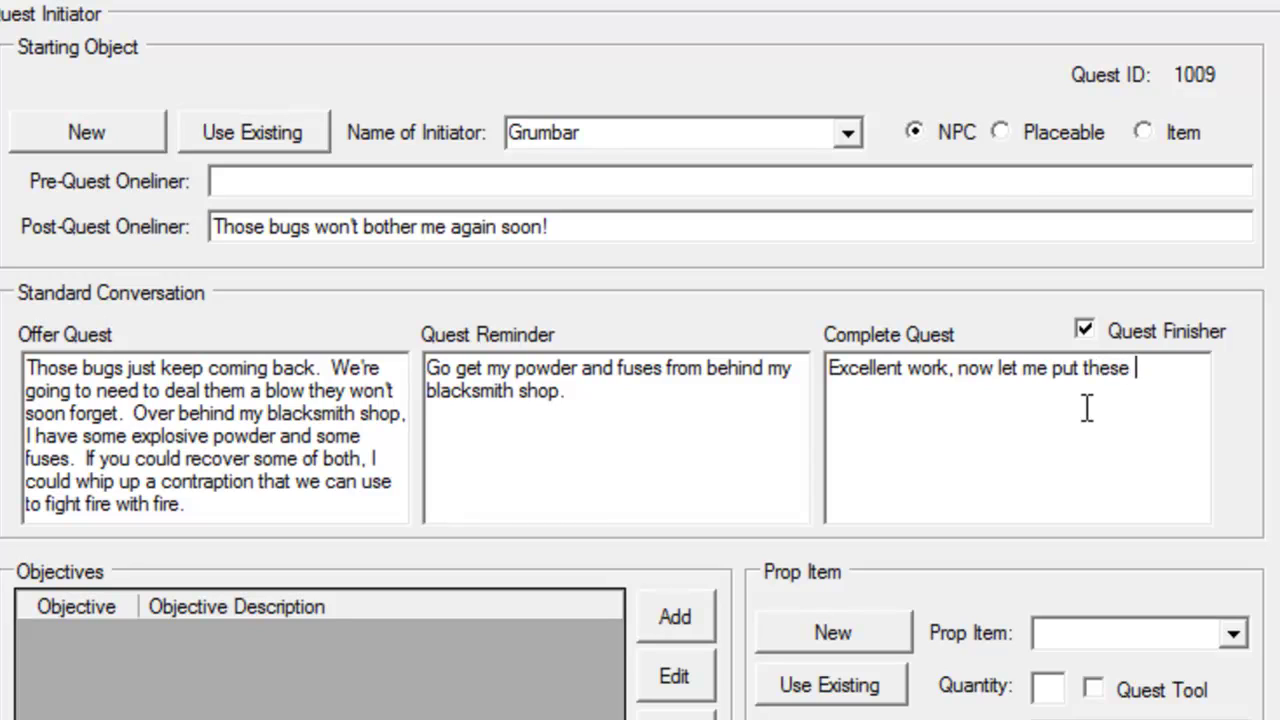
text(things together a)
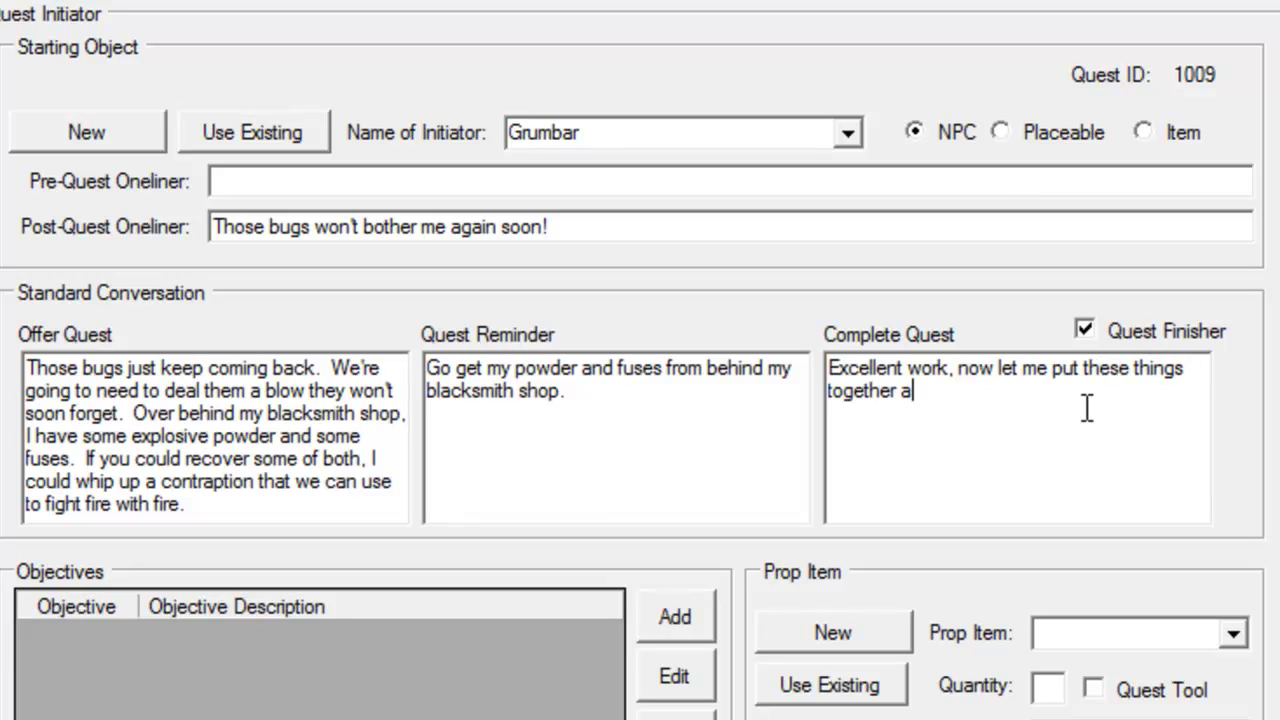
text(nd see what we can come up with)
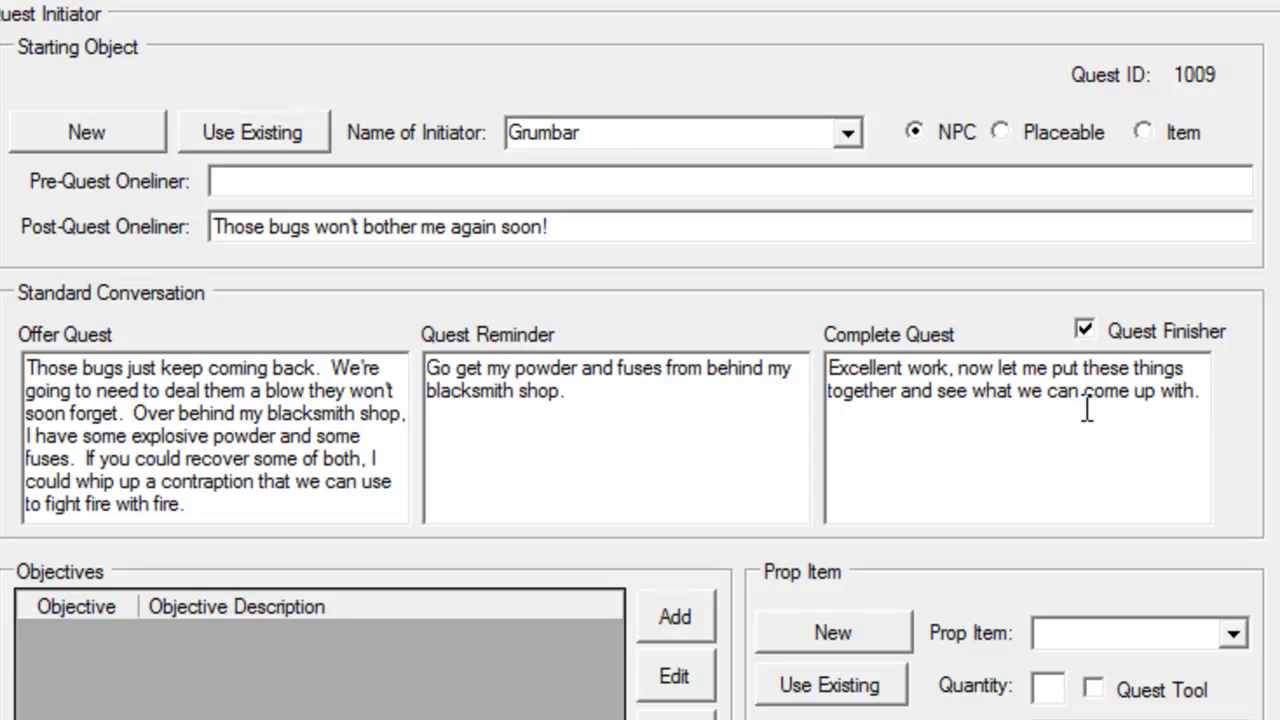
text(..)
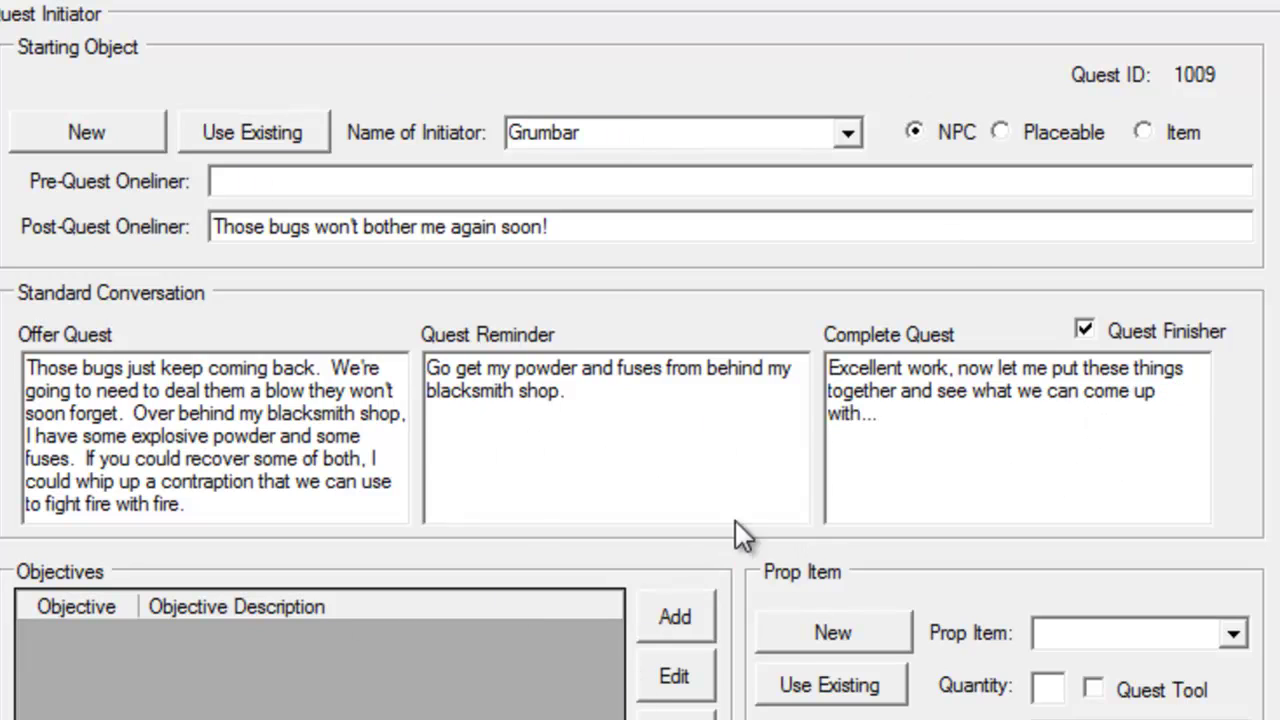
Add a Loot a Placeable objective with the journal text "Obtain Explosive Powder"
click(677, 612)
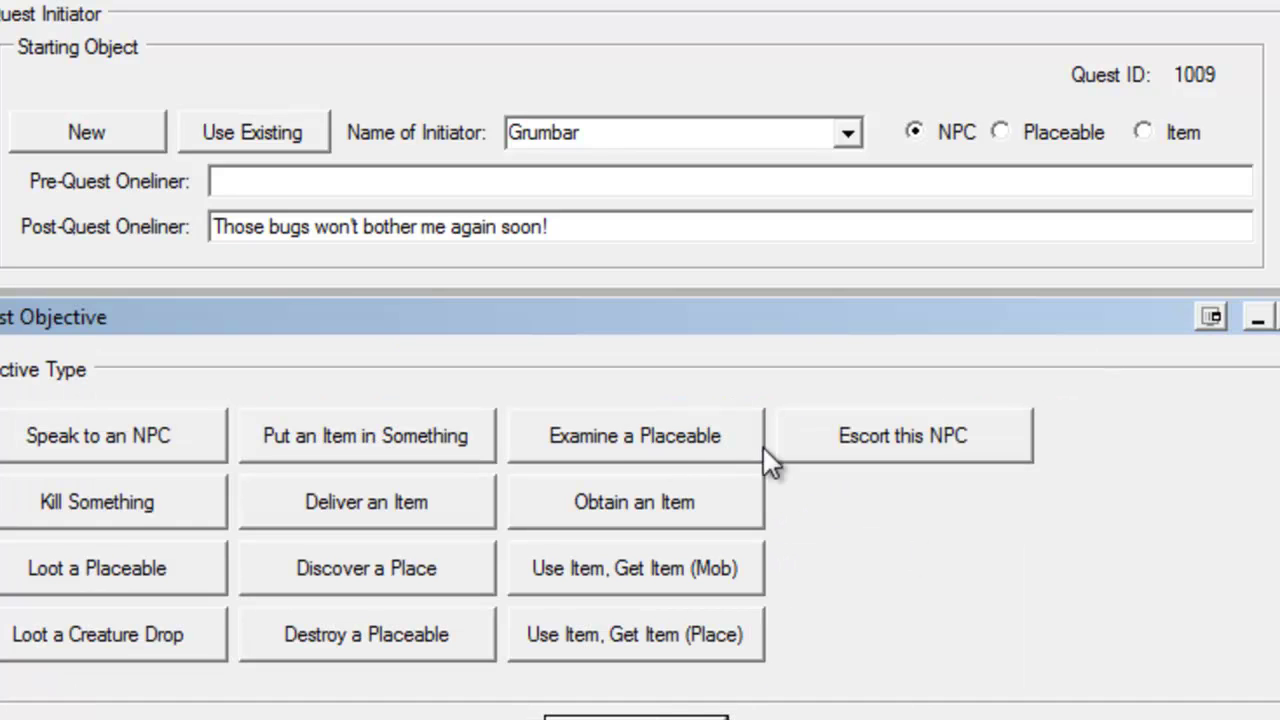
click(110, 568)
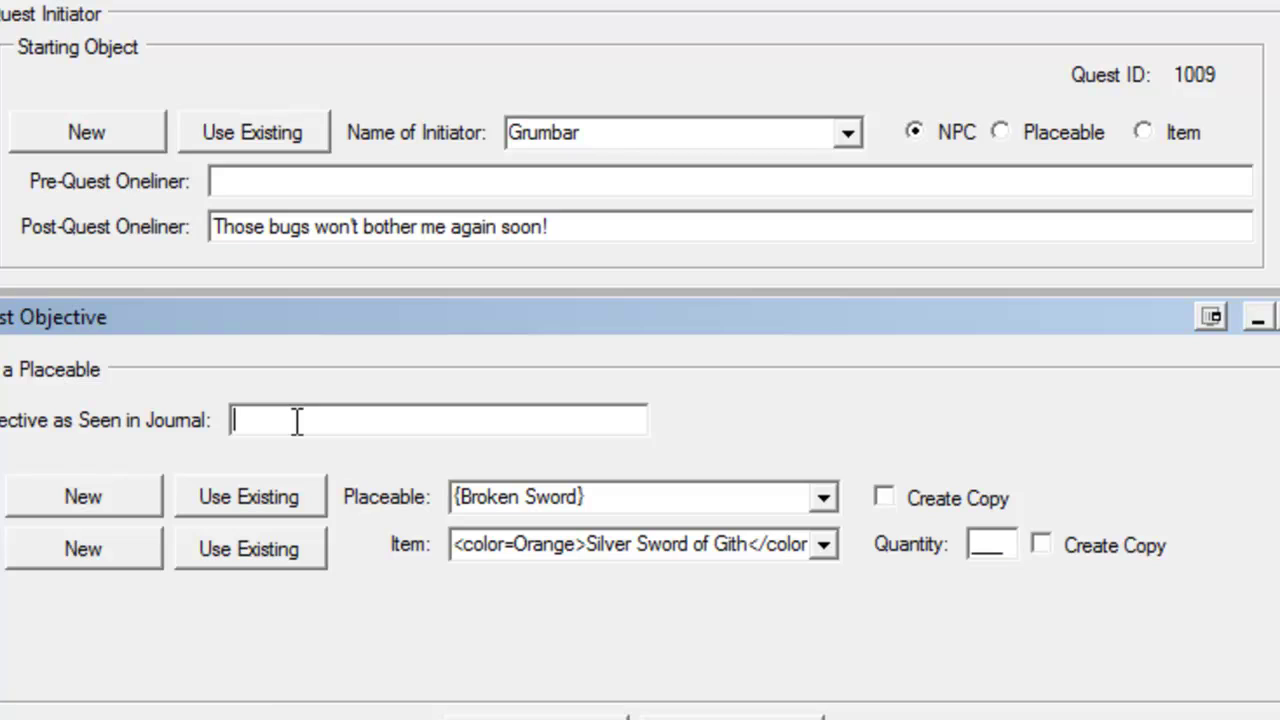
click(297, 421)
text(Obtain Explosive Powder)
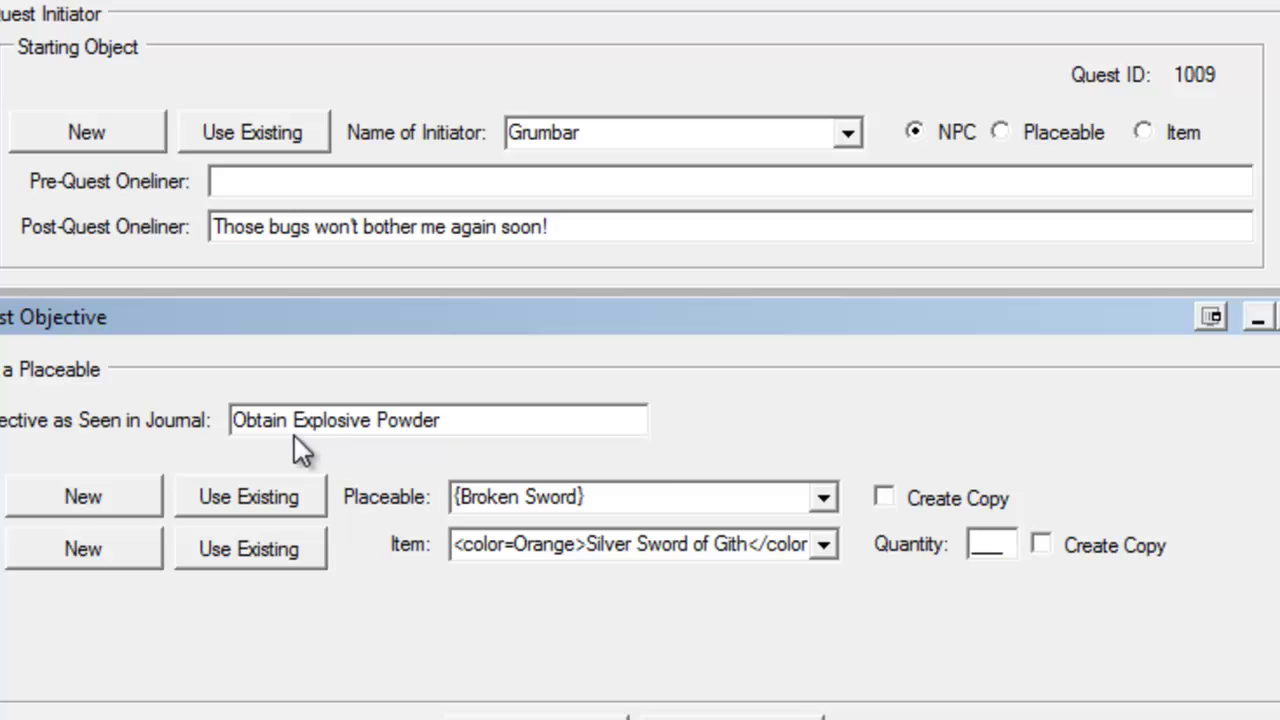
Choose Barrel {Explosive} as the placeable to loot and have a copy of it created
click(820, 497)
text(ex)
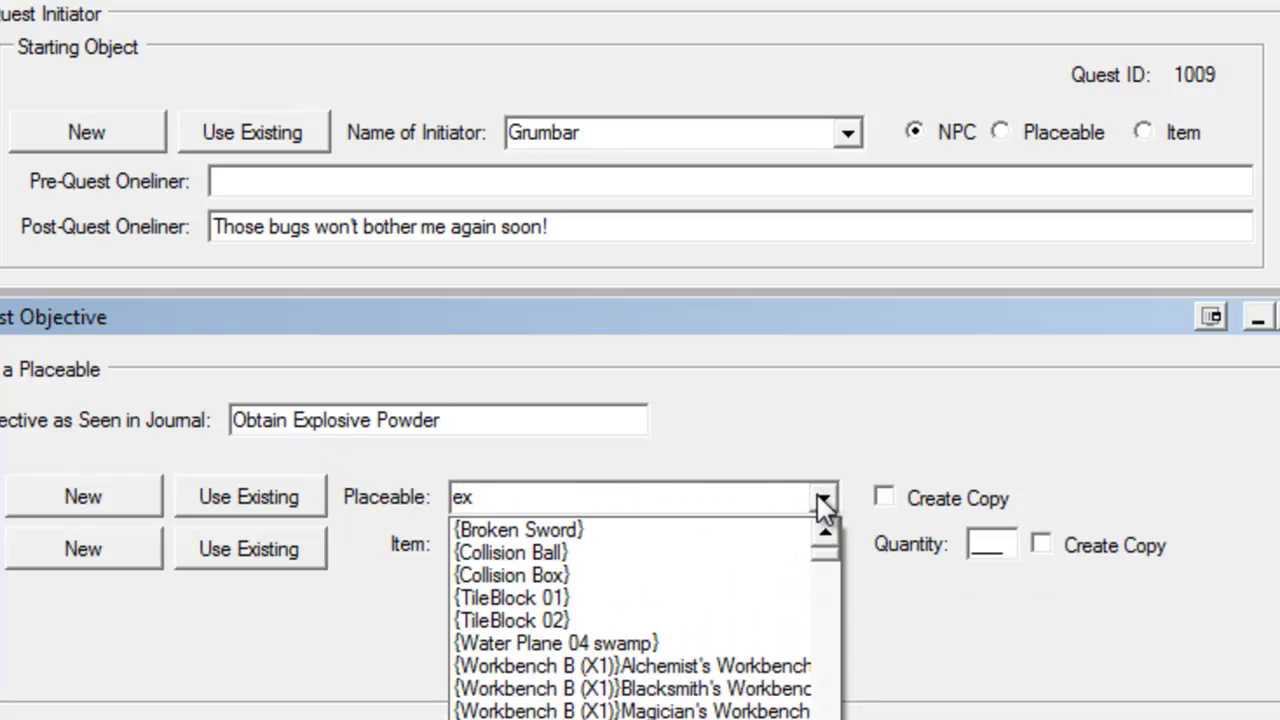
key(BackSpace)
key(BackSpace)
text(barr)
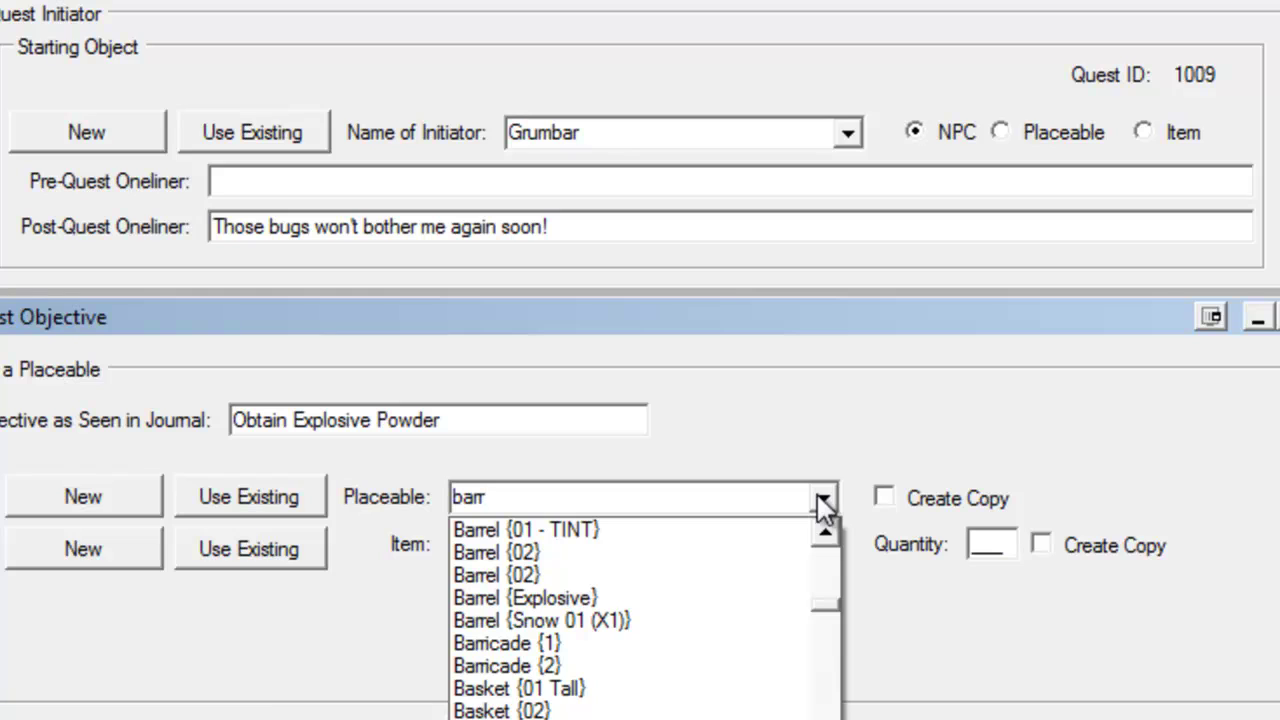
click(600, 598)
click(918, 505)
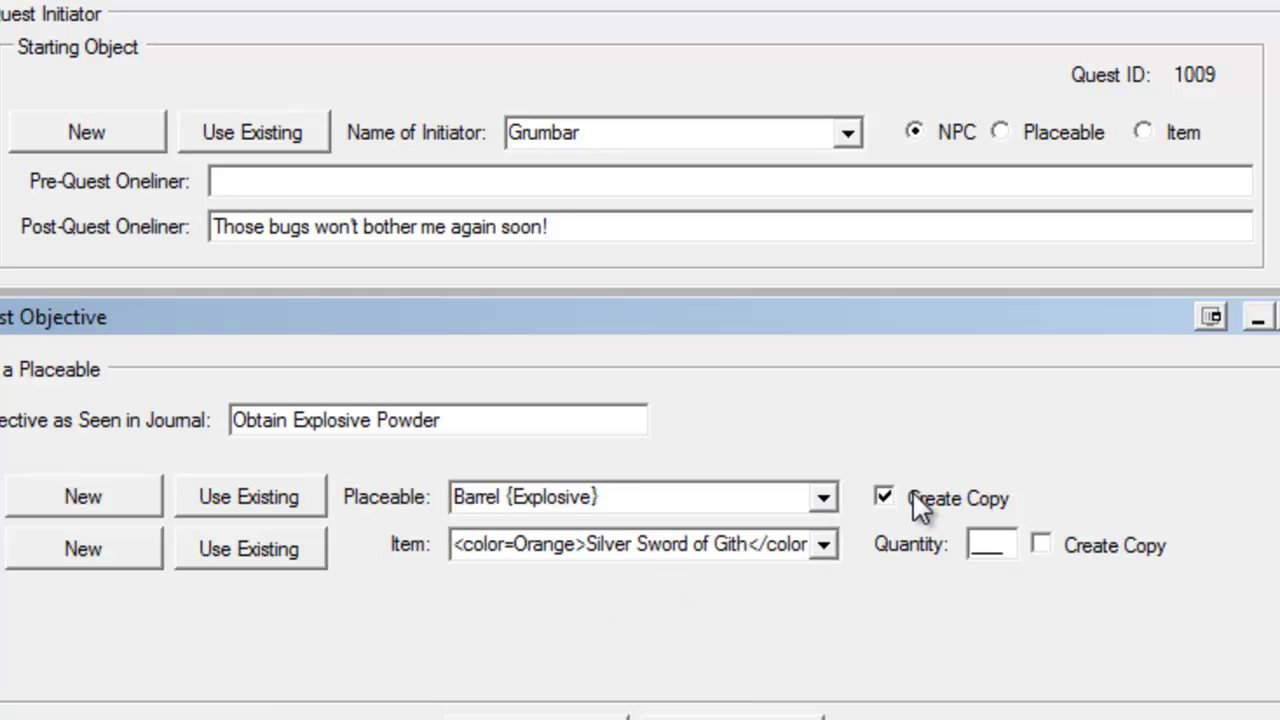
Define a new loot item named Explosive Powder with quantity 1 and save the objective
click(59, 556)
click(597, 552)
text(Ex)
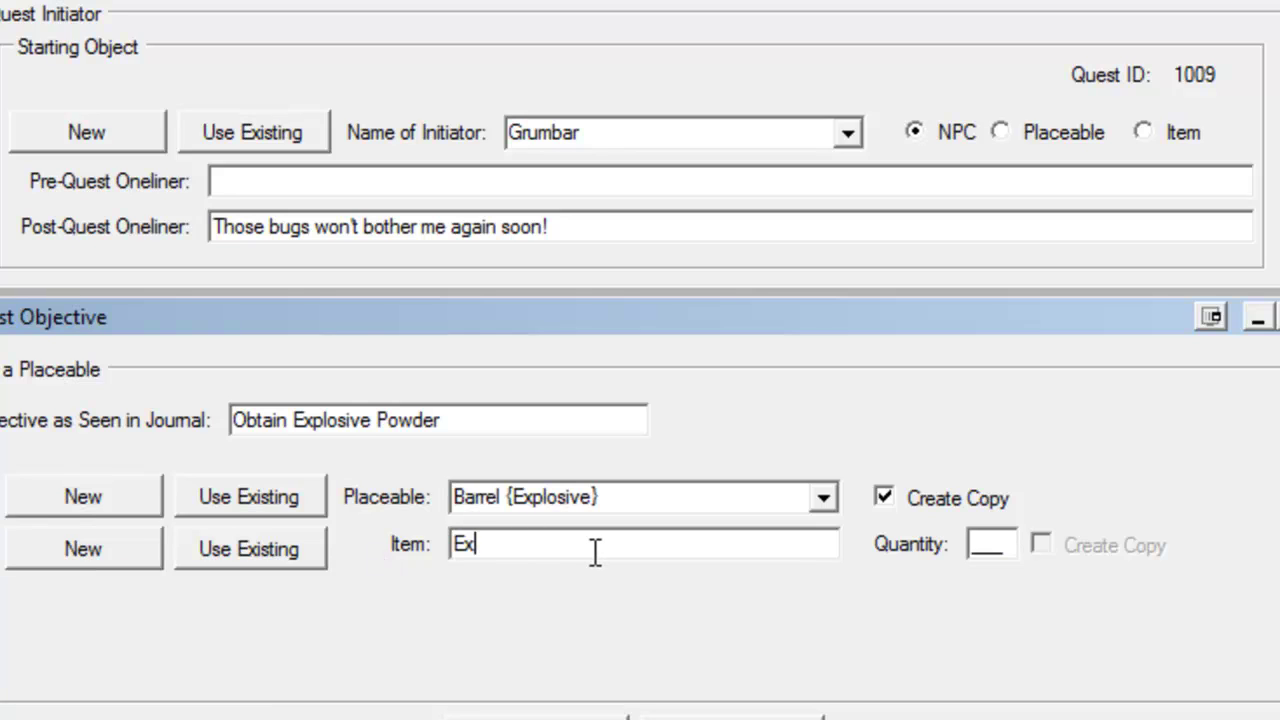
text(plosive Powder)
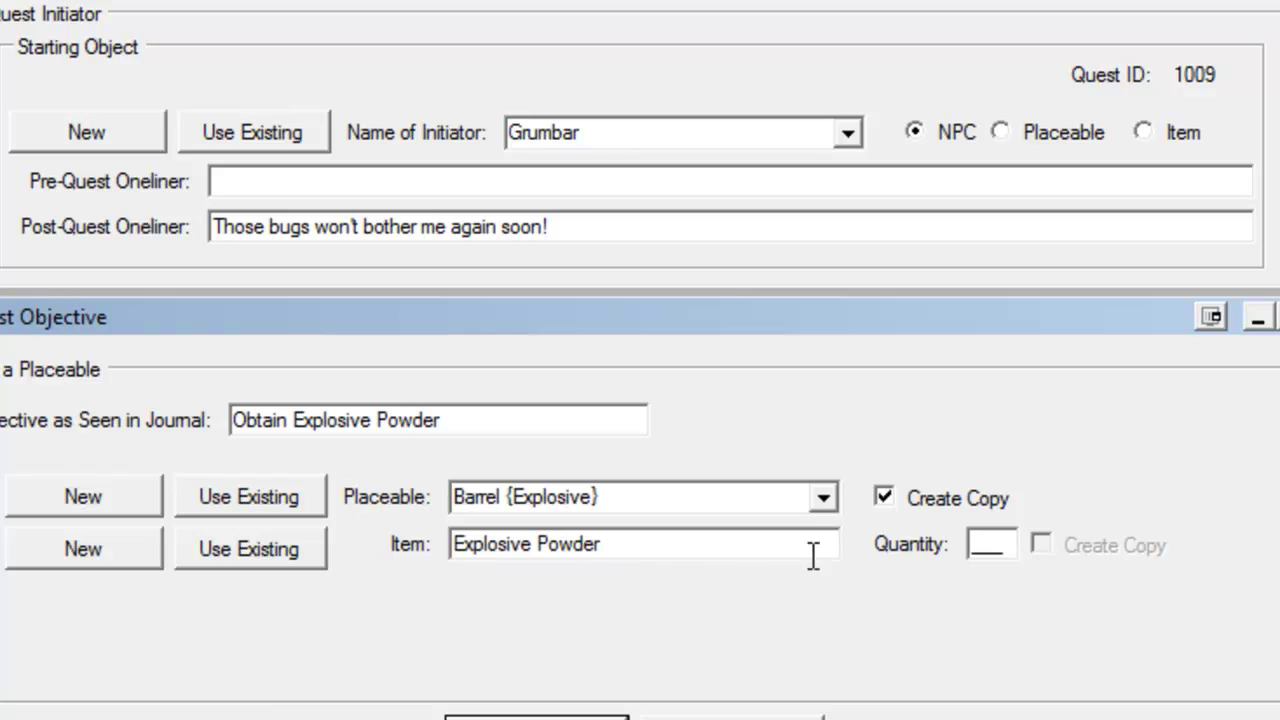
click(977, 550)
text(1)
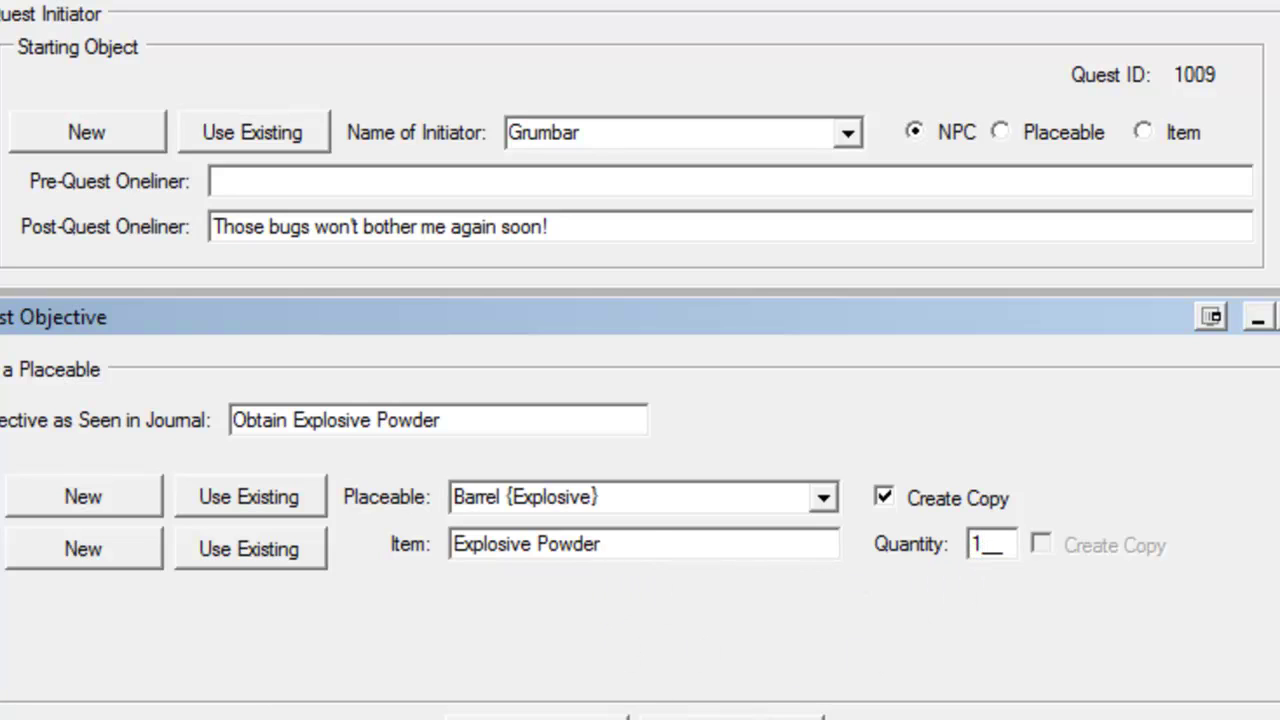
click(733, 718)
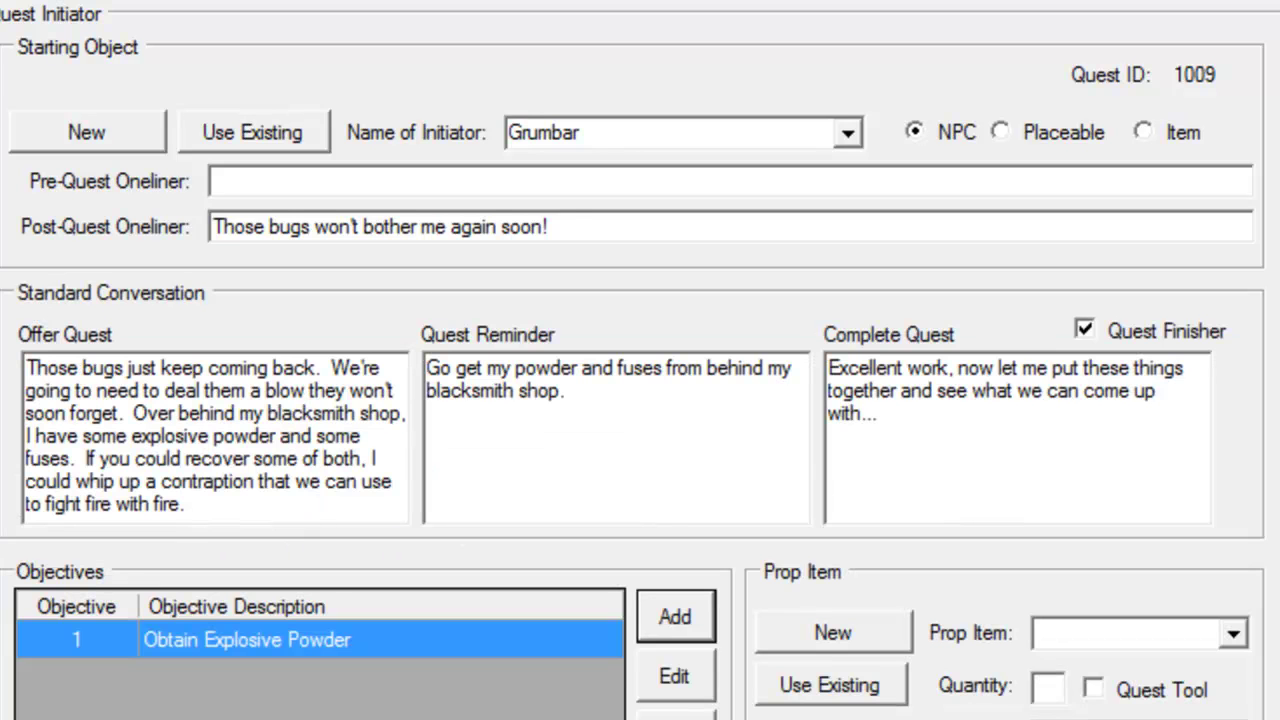
Add a second Loot a Placeable objective, "Obtain some Fuses", using a created copy of the Chest {01 Small} placeable
click(670, 627)
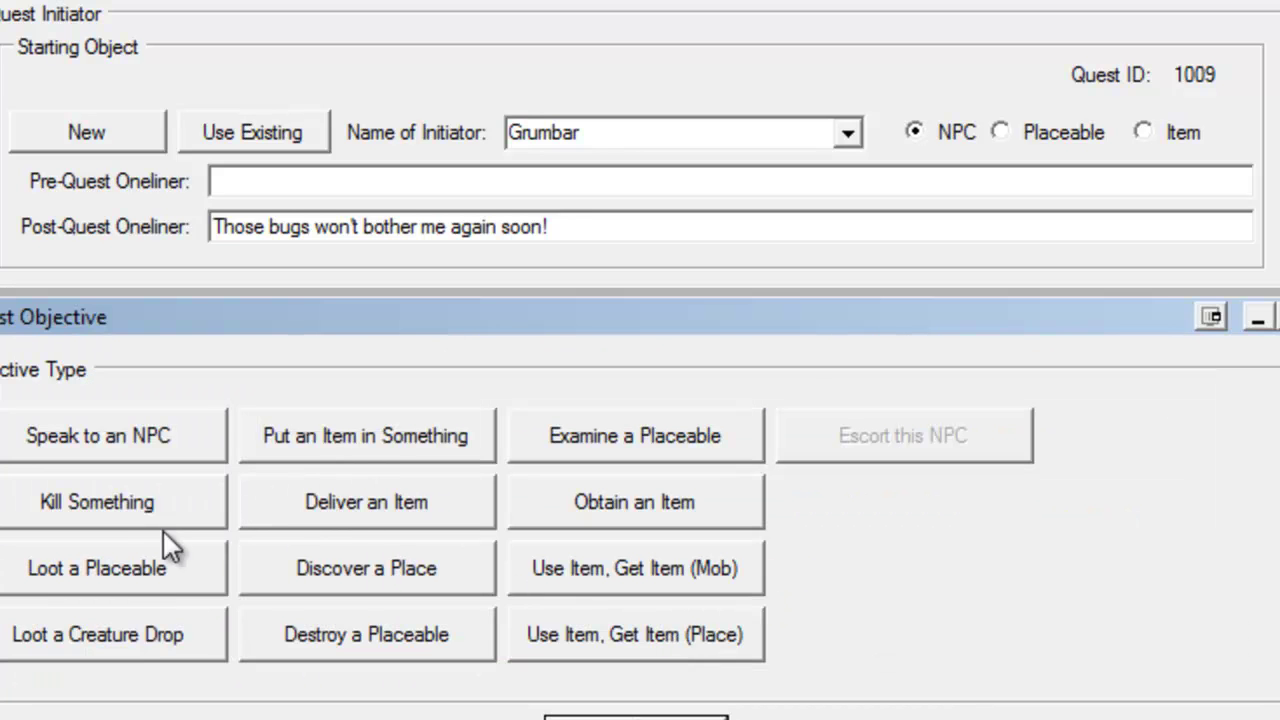
click(163, 566)
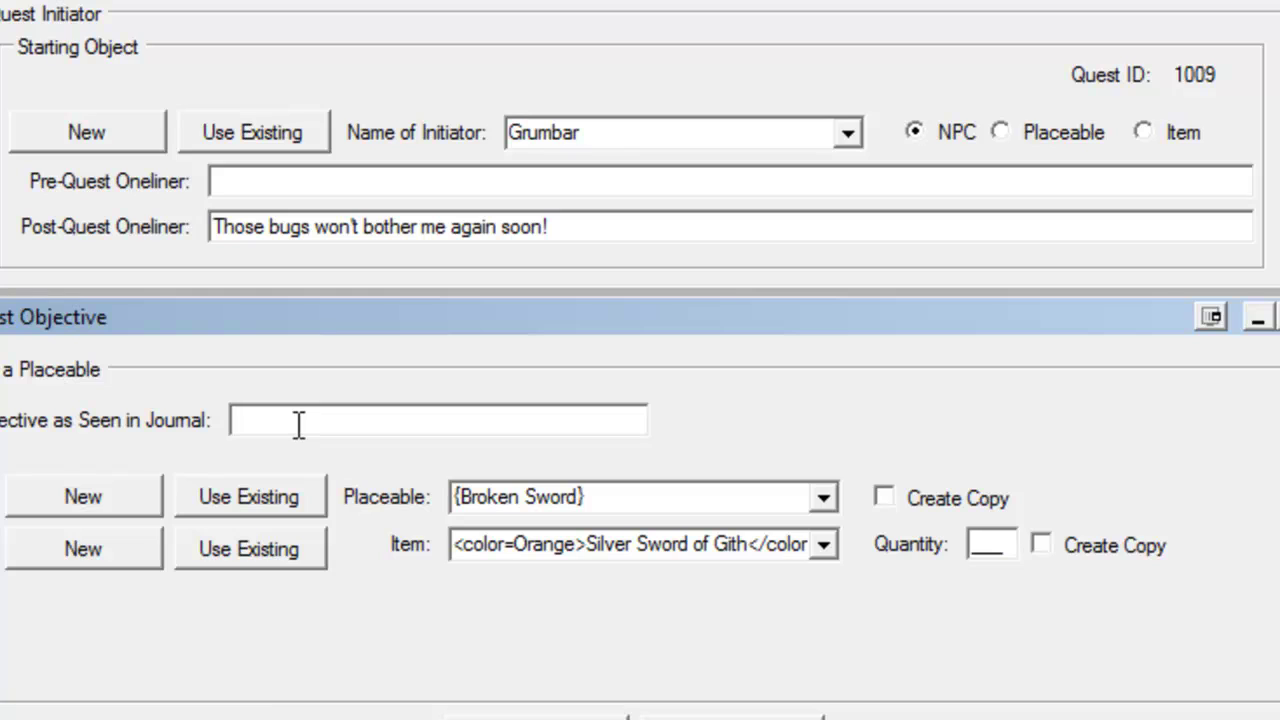
text(Obtain some Fuses)
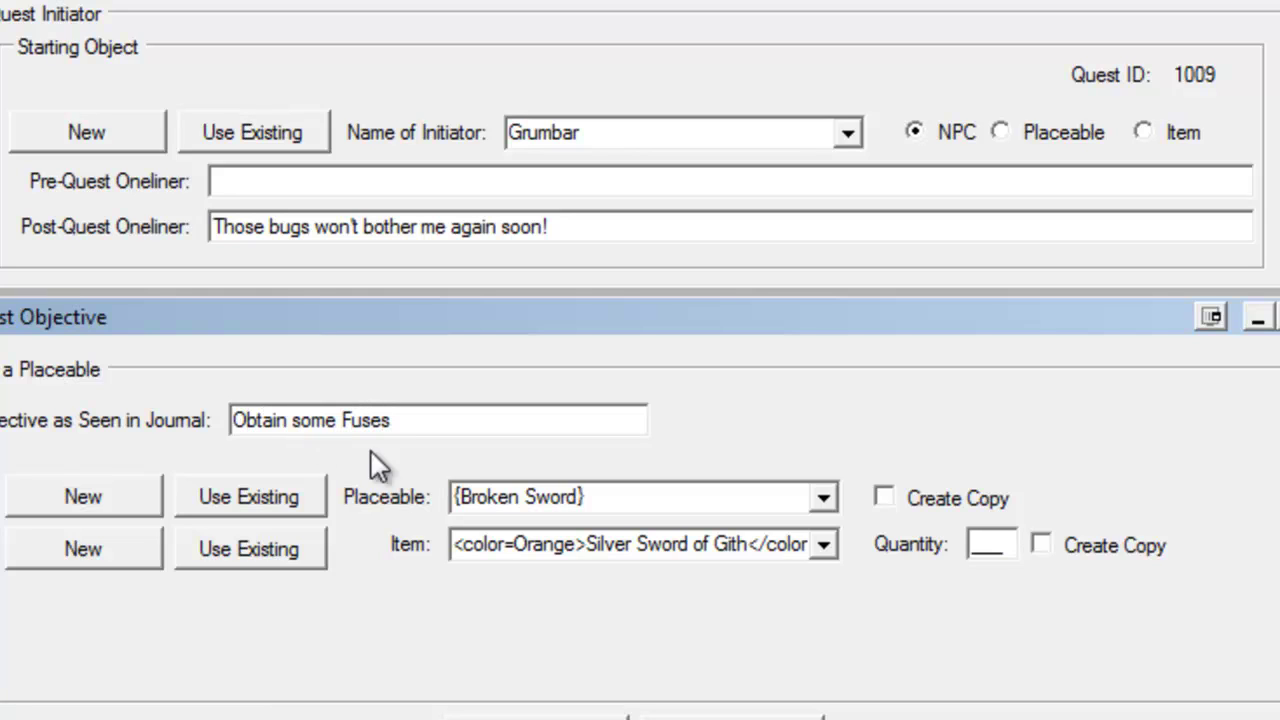
click(823, 497)
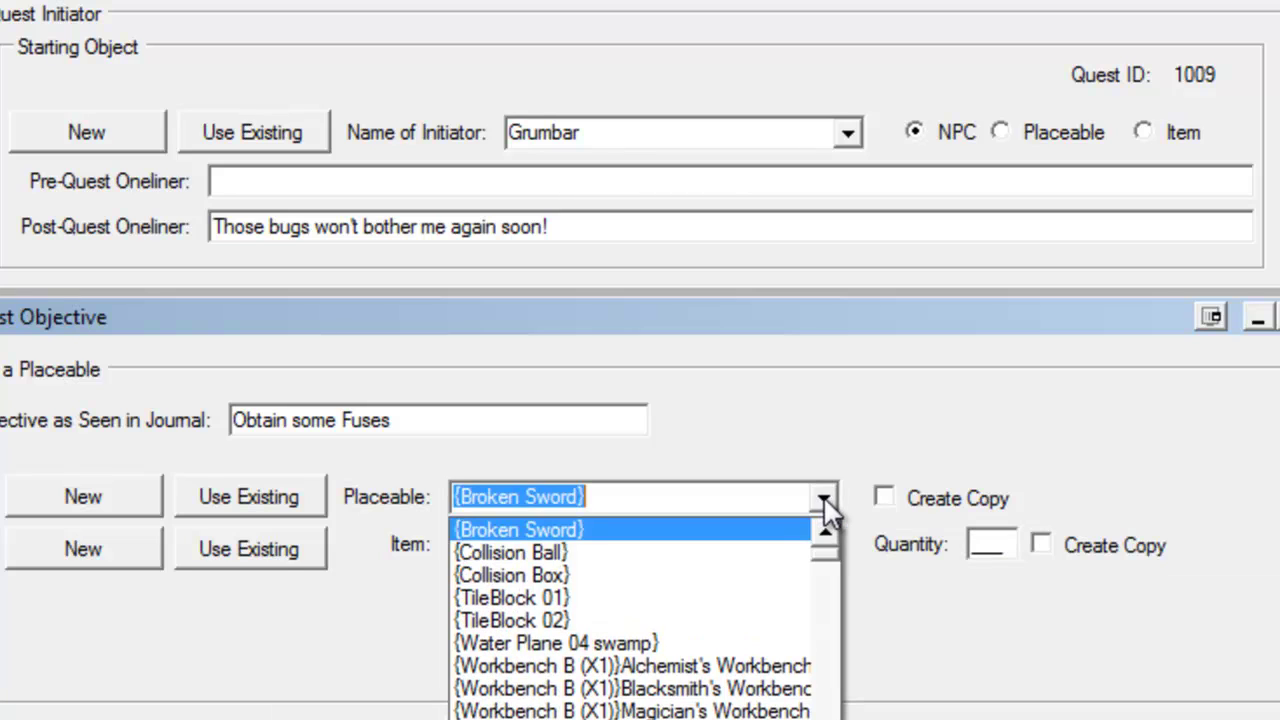
text(chest)
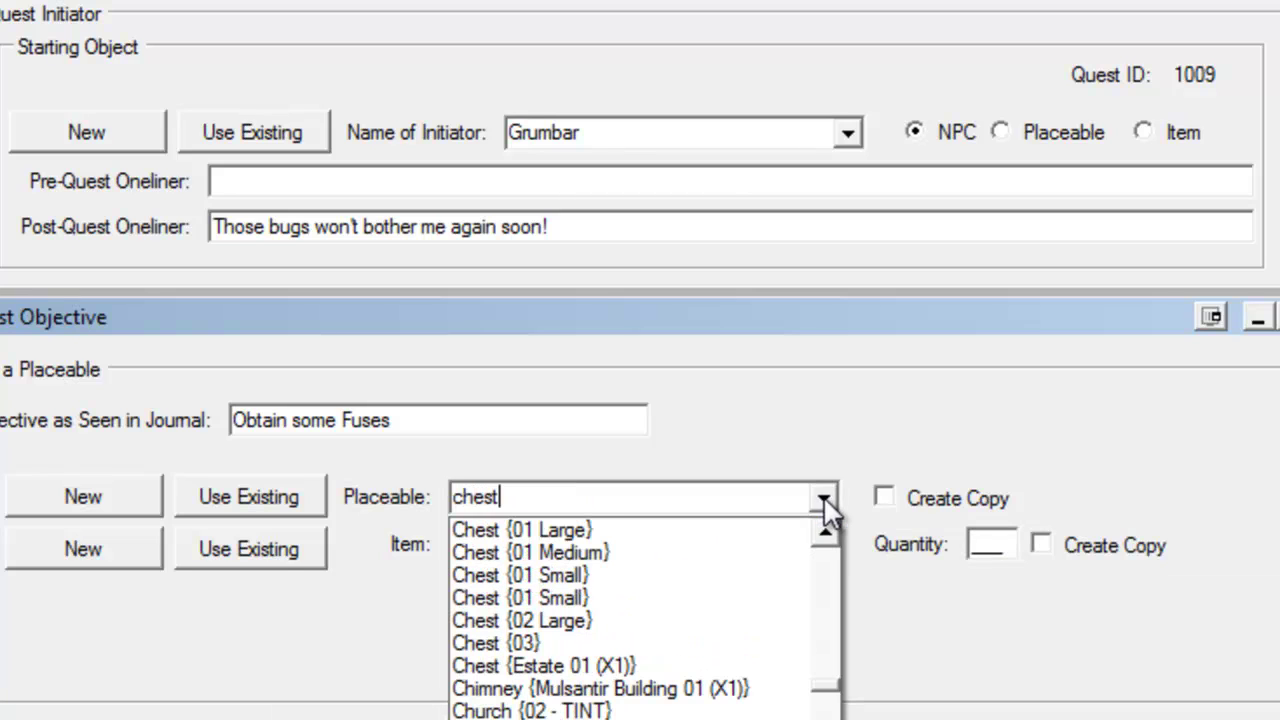
click(943, 510)
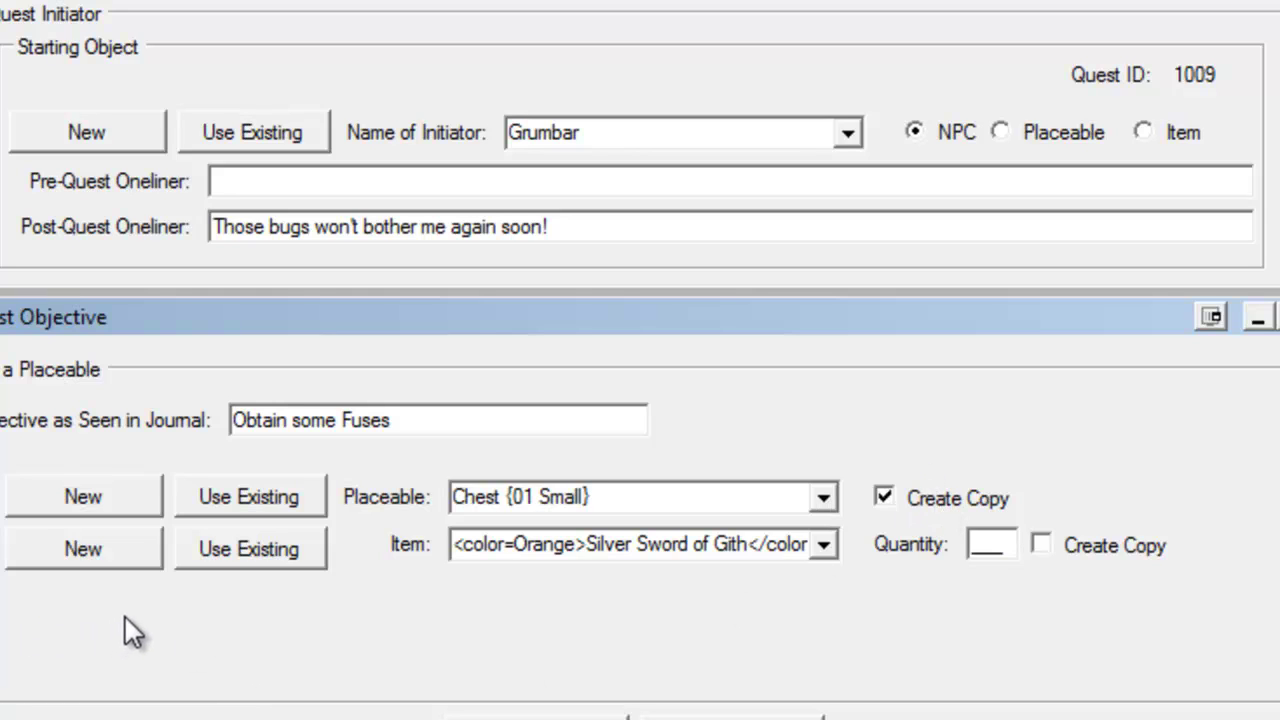
Define a new loot item named Fuses with quantity 1 and finish the fuses objective
click(96, 556)
click(587, 548)
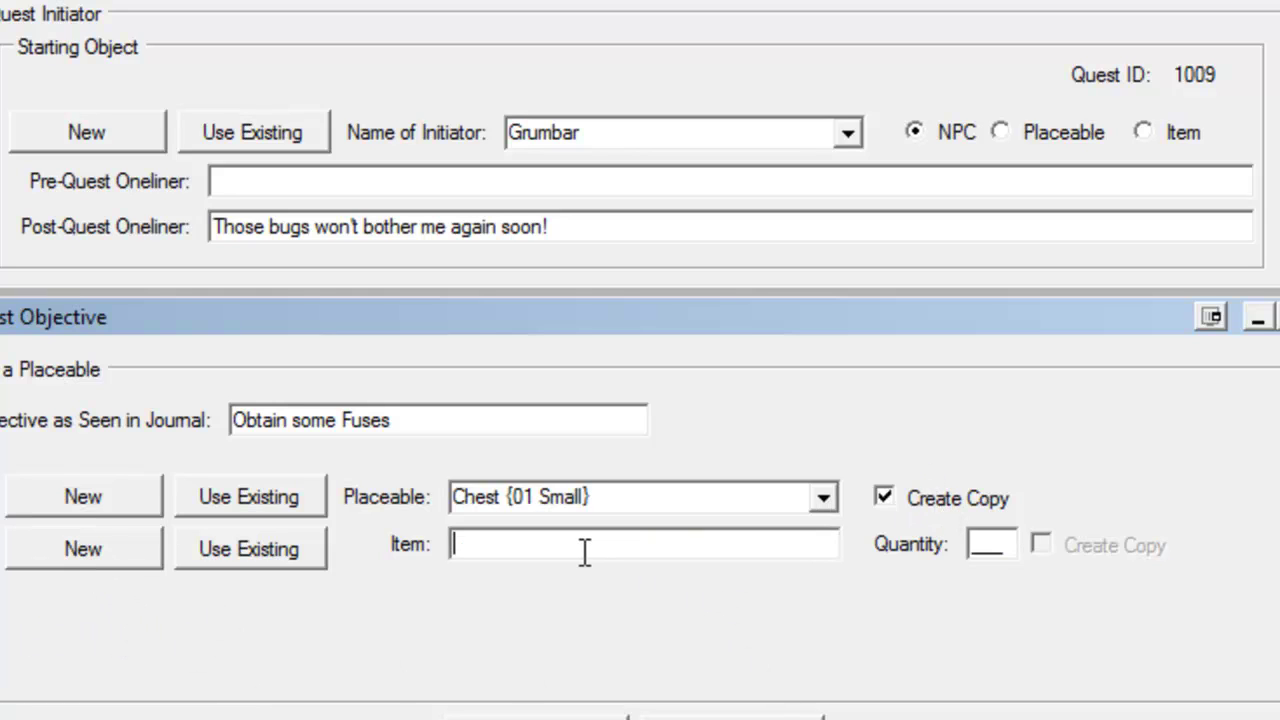
text(Fuses)
click(980, 544)
text(1)
key(Return)
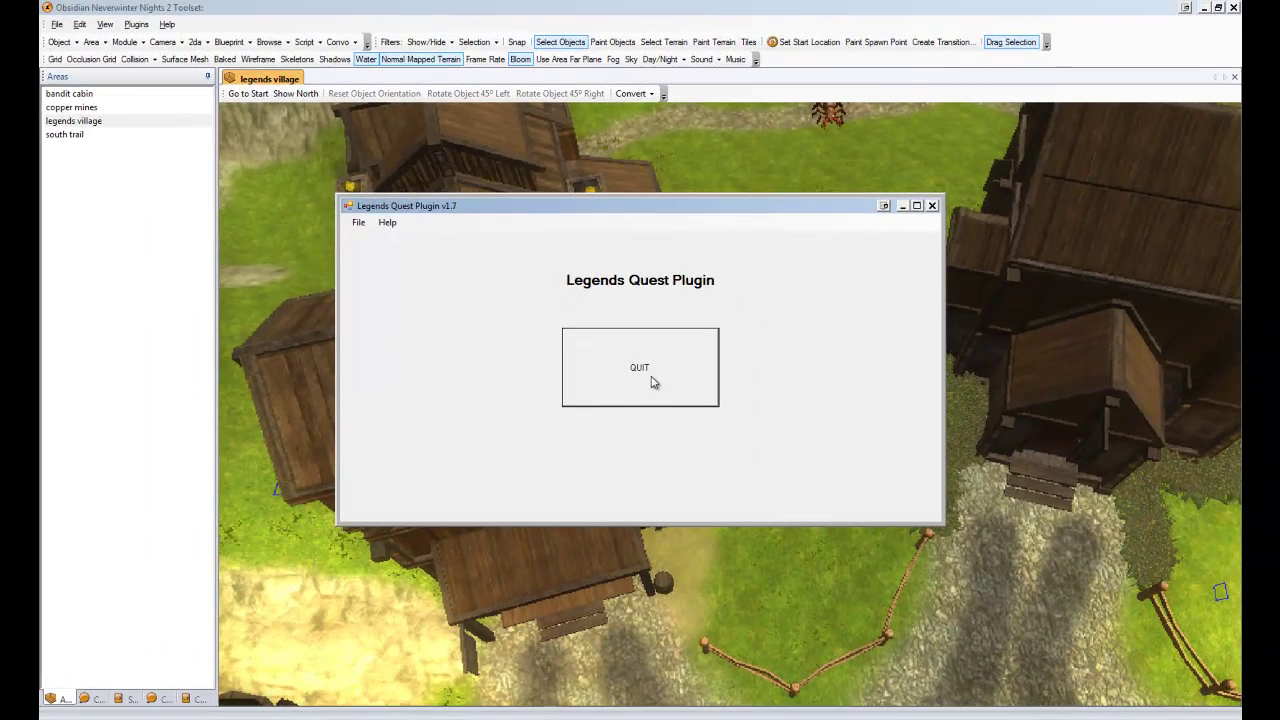
Quit the quest plugin and list the module's item blueprints under Legends Quest > Quest Items
click(650, 378)
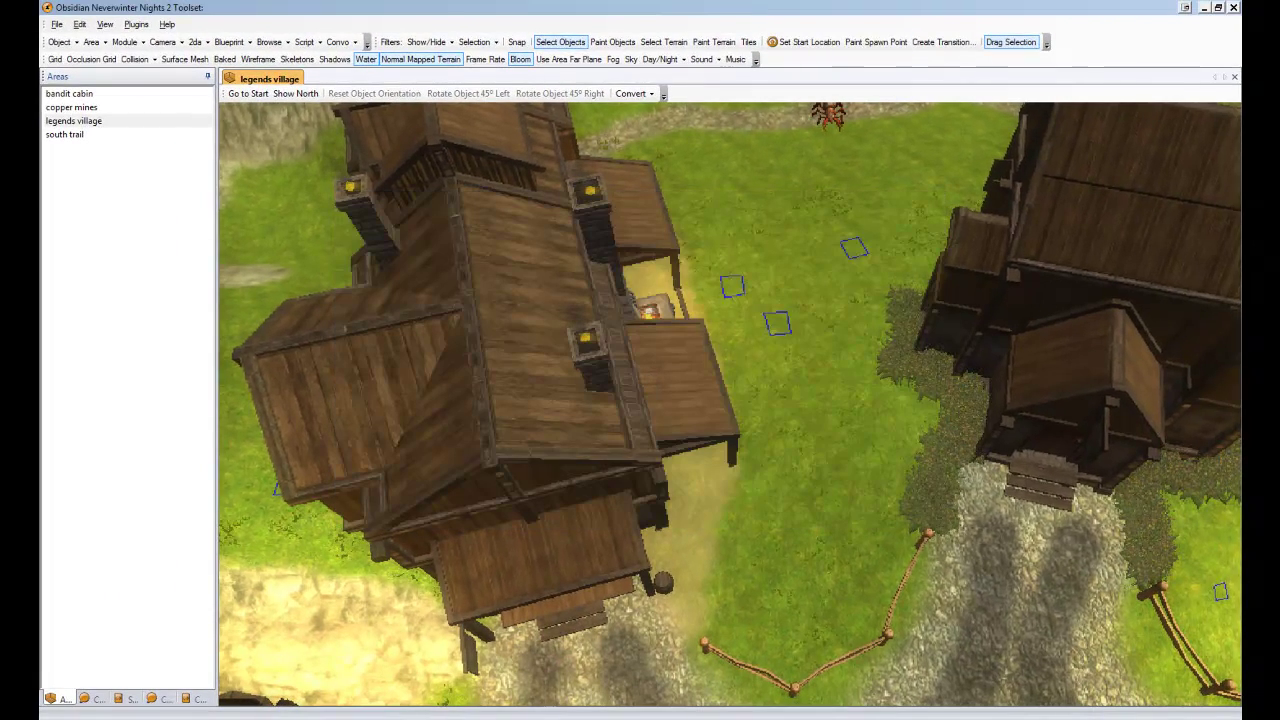
drag(1241, 27, 1064, 21)
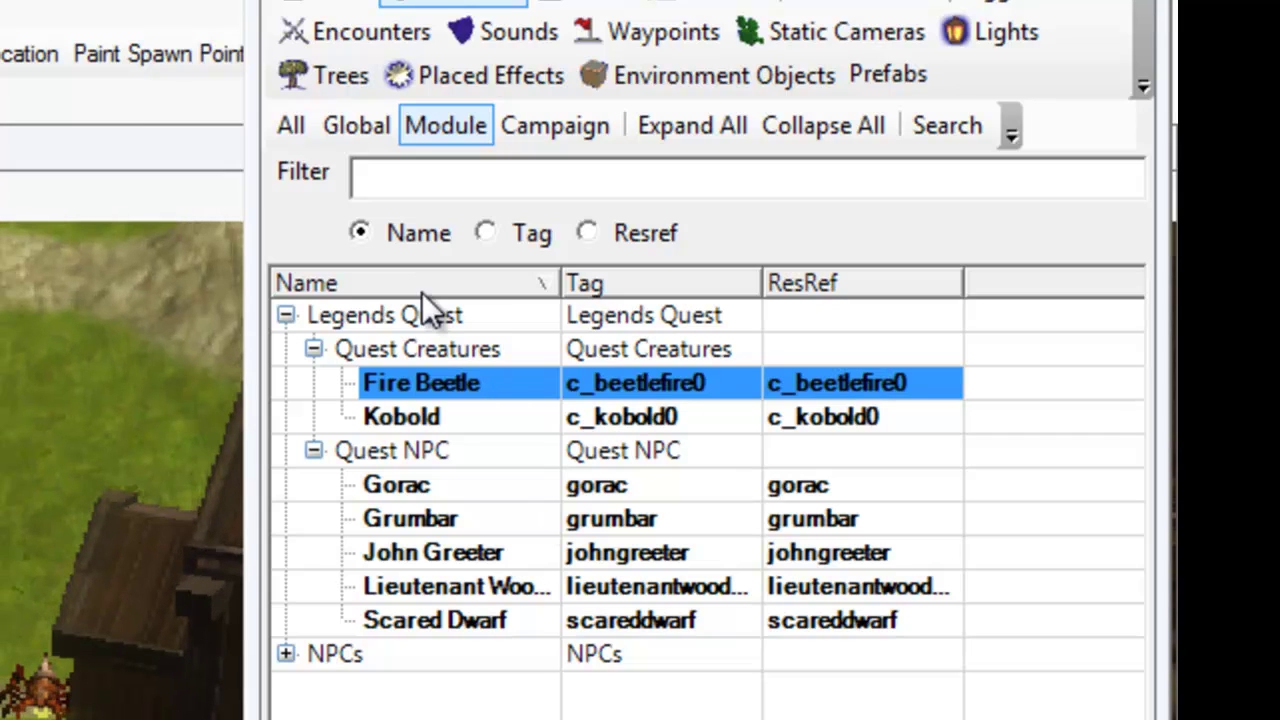
click(333, 6)
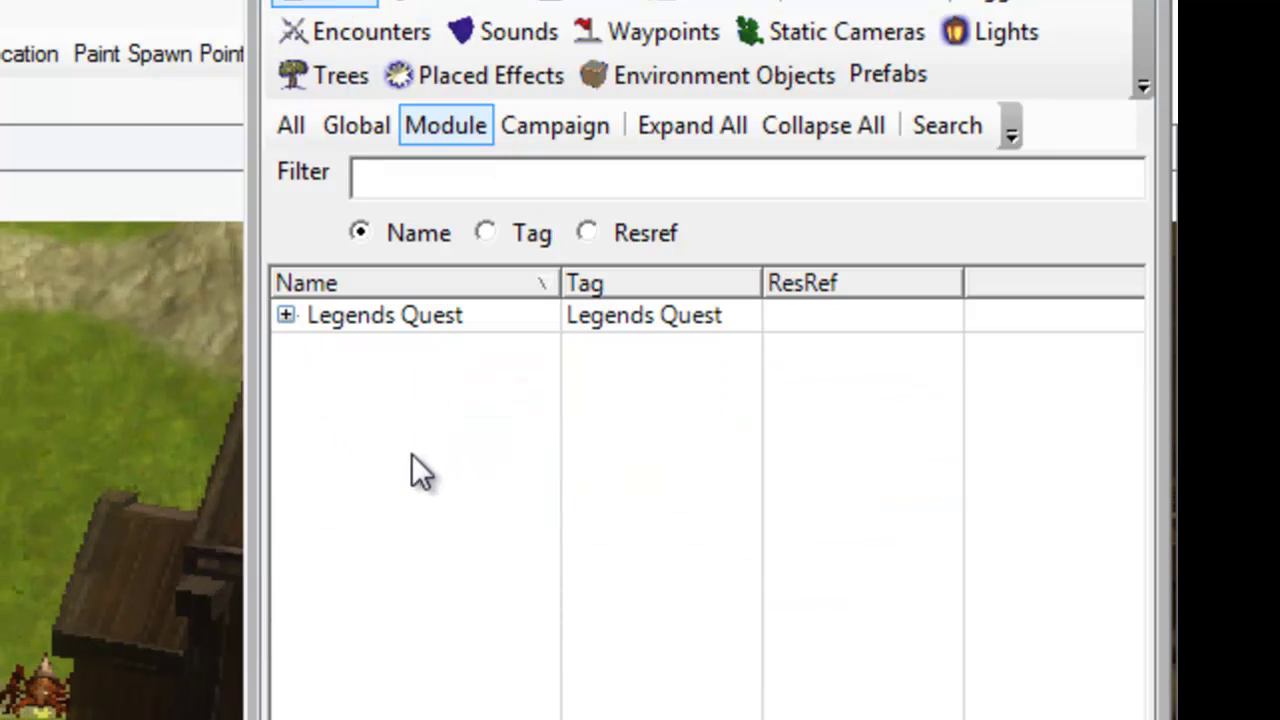
click(286, 316)
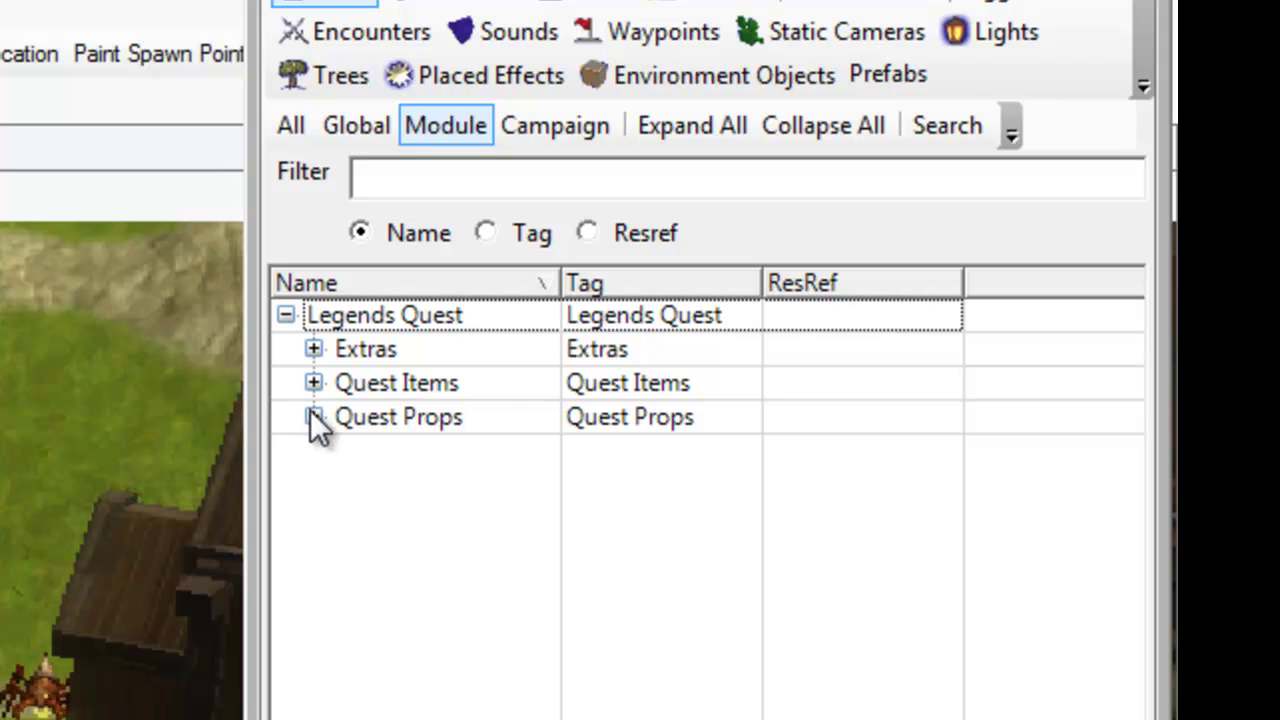
click(314, 383)
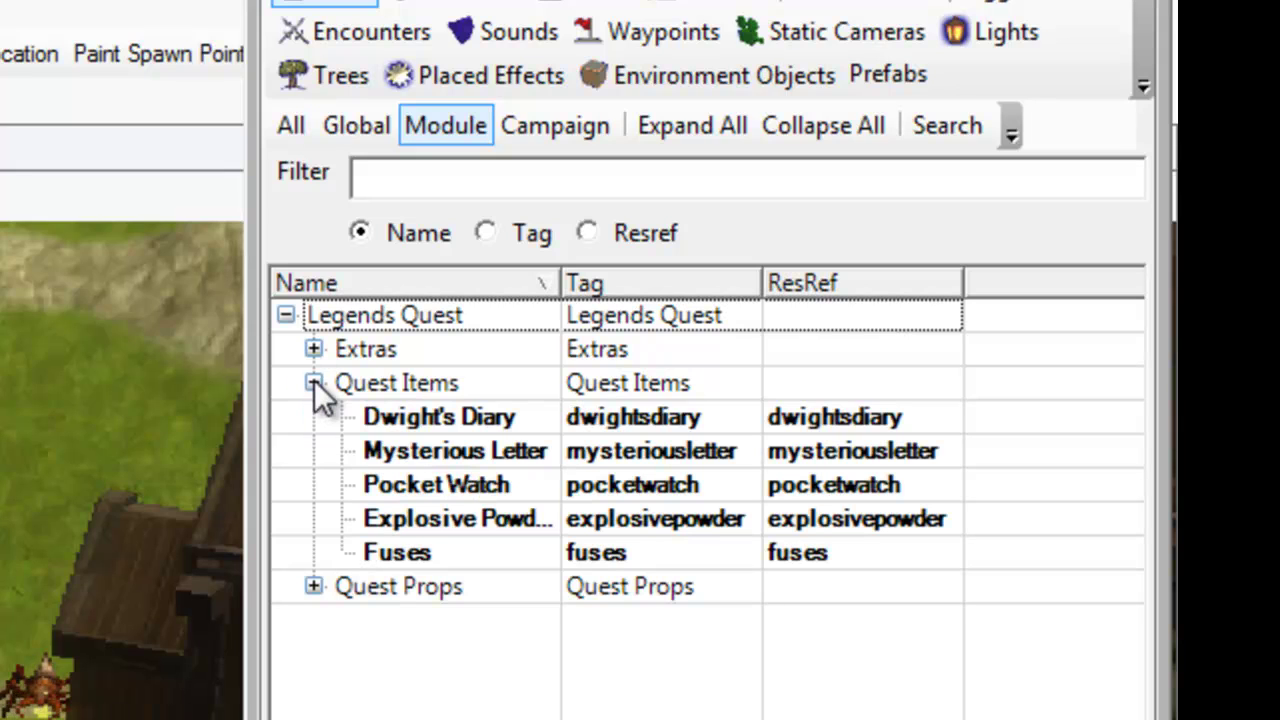
Set the Explosive Powder item's icon to it_bagmagicless, filtering the available icons by "bag"
click(417, 525)
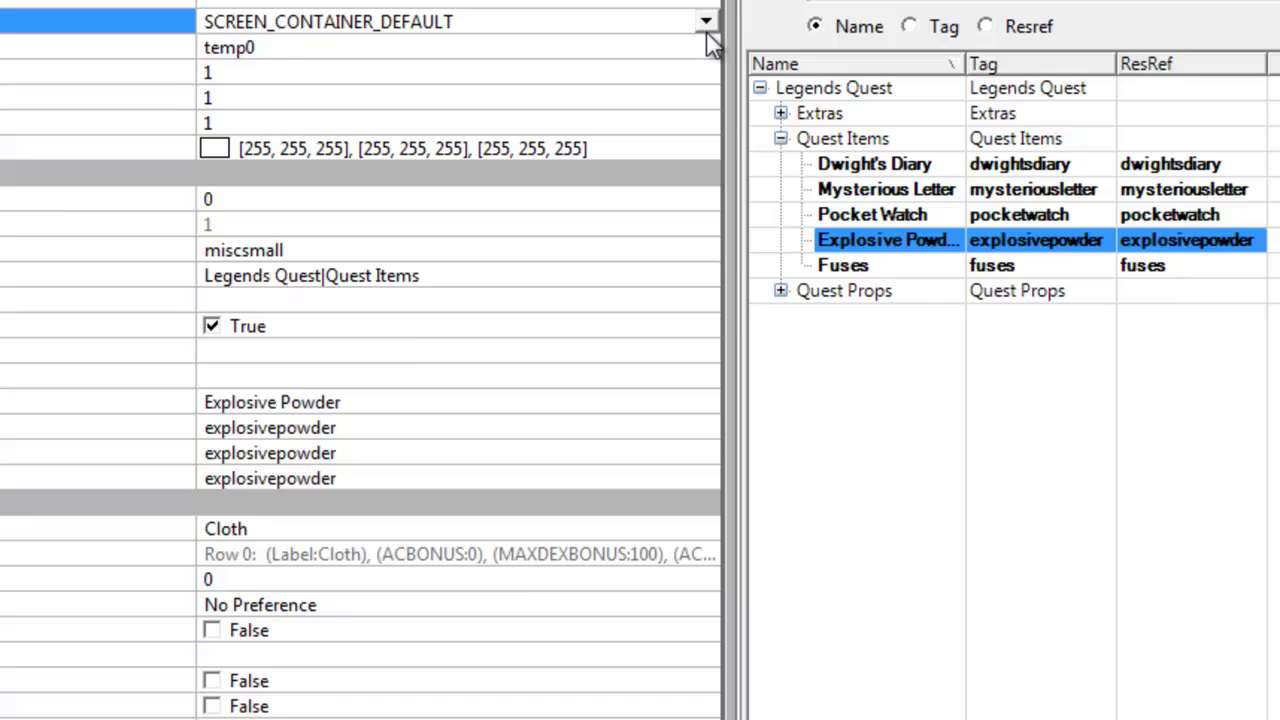
click(711, 48)
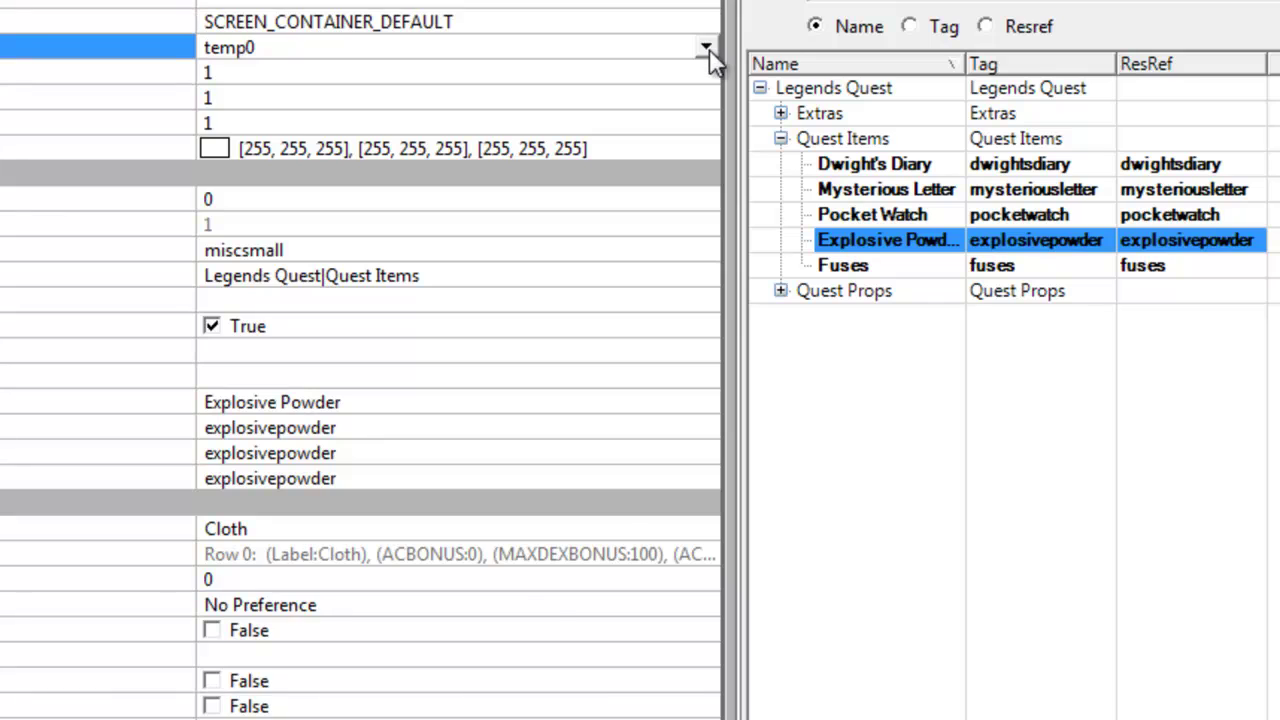
click(706, 47)
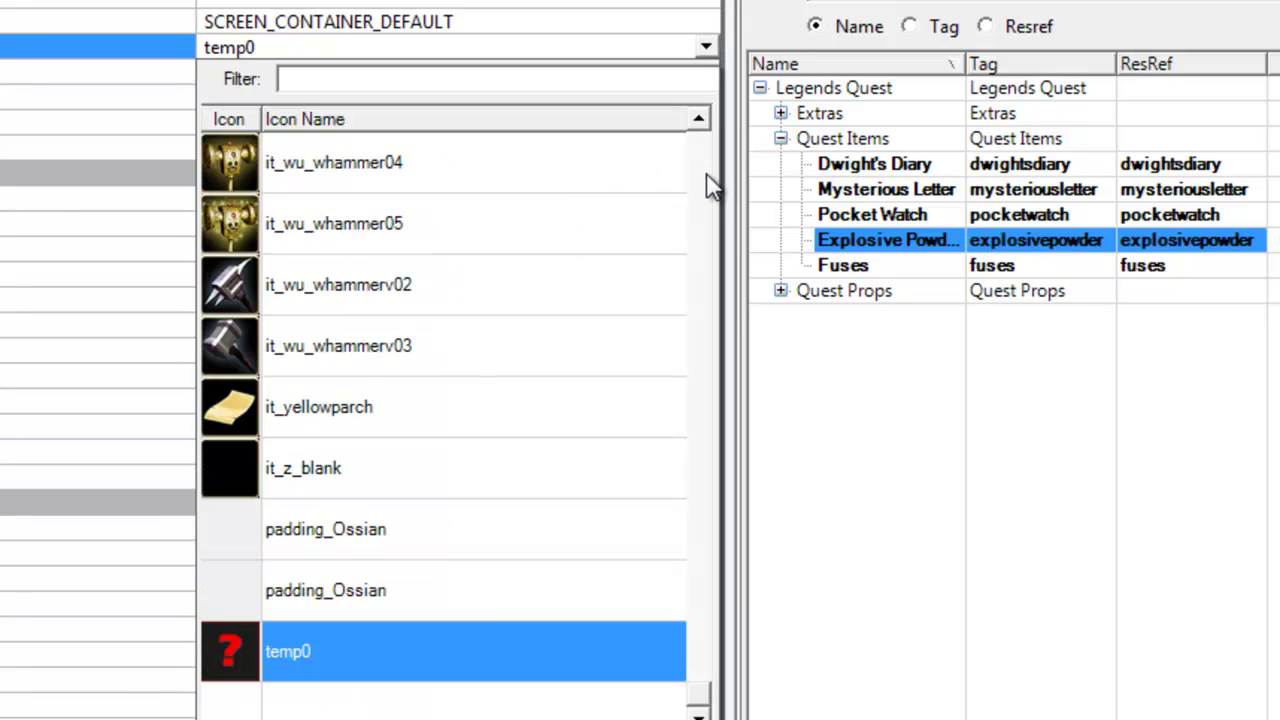
click(697, 376)
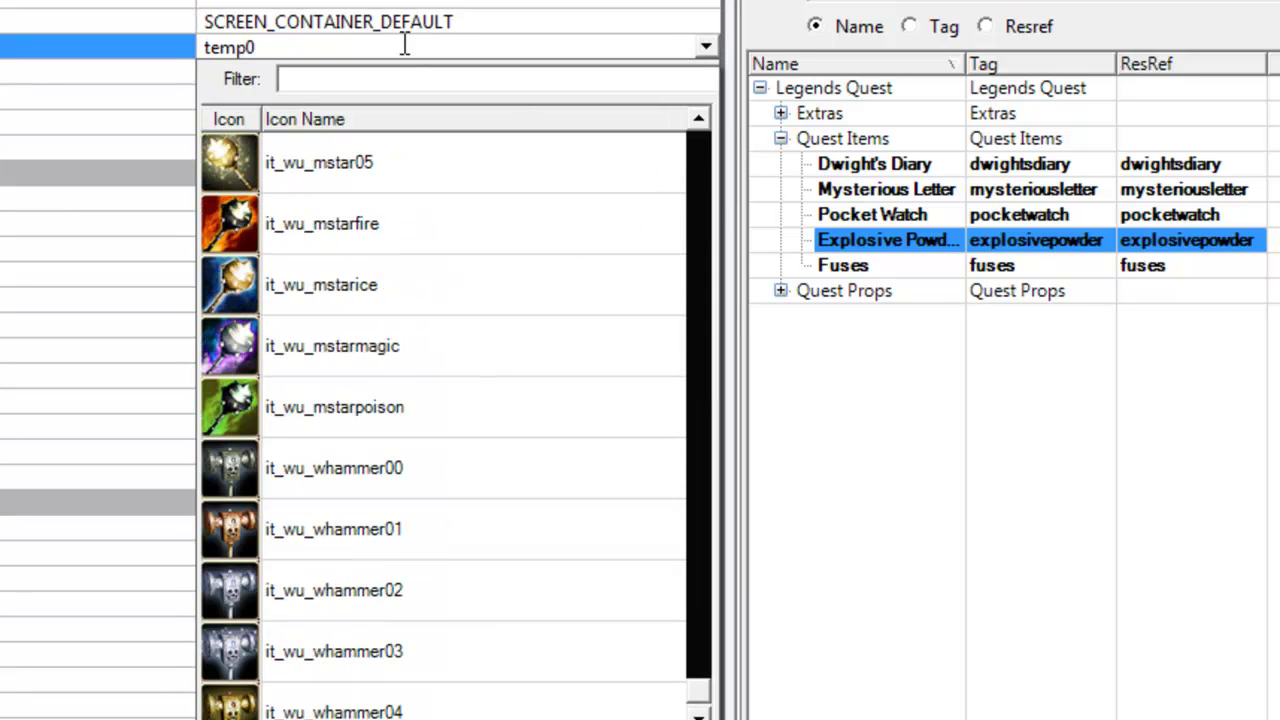
click(388, 77)
text(bag)
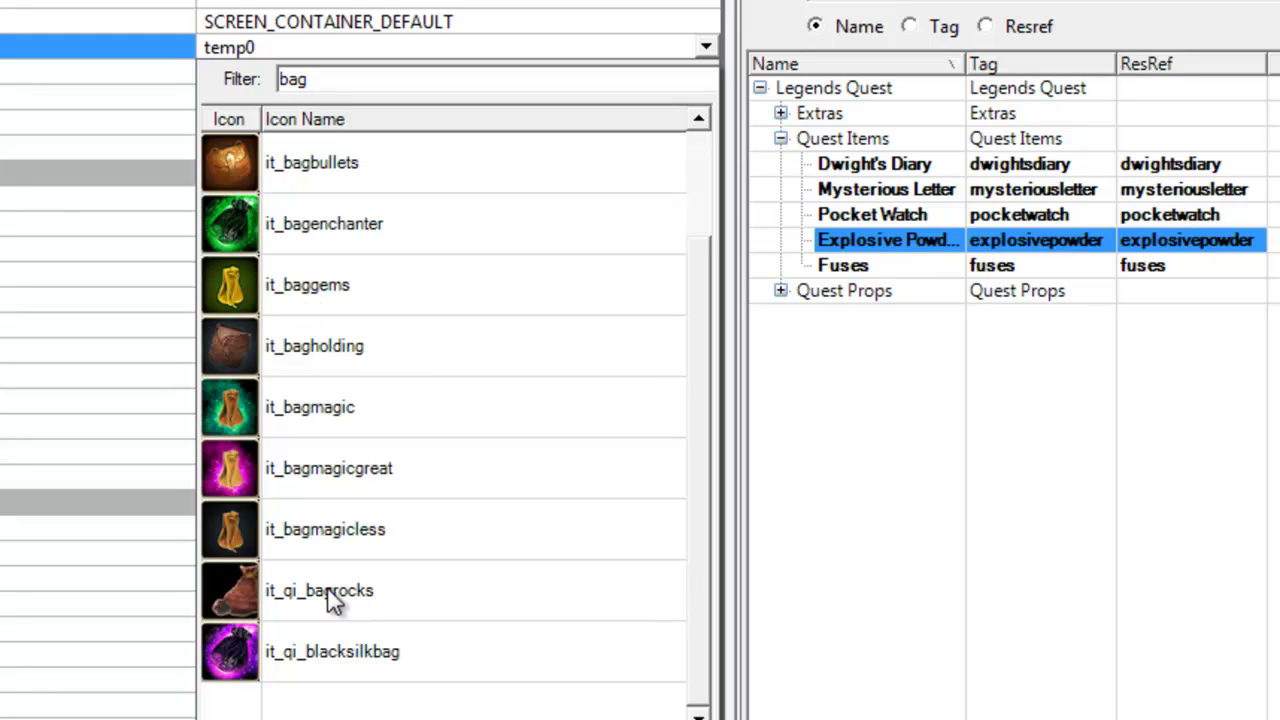
click(331, 532)
double_click(272, 530)
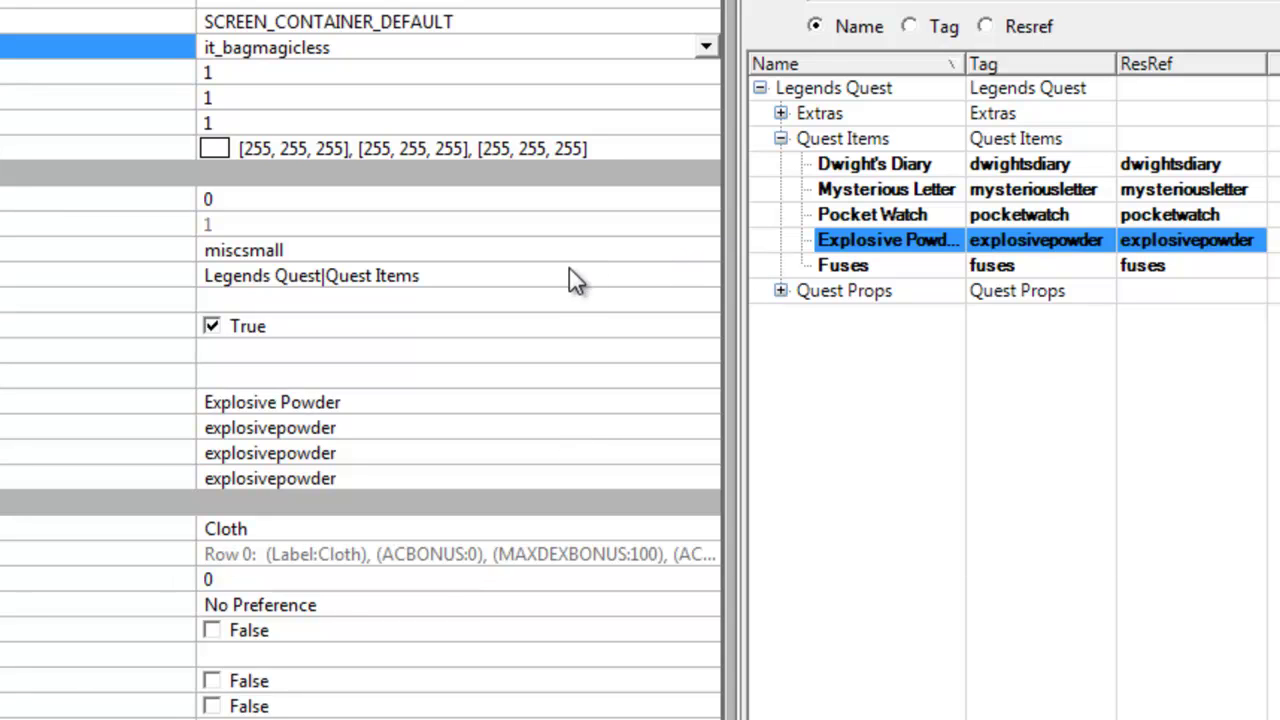
Browse the available icons for the Fuses item, working backward from the end of the list to find a suitable one
click(858, 265)
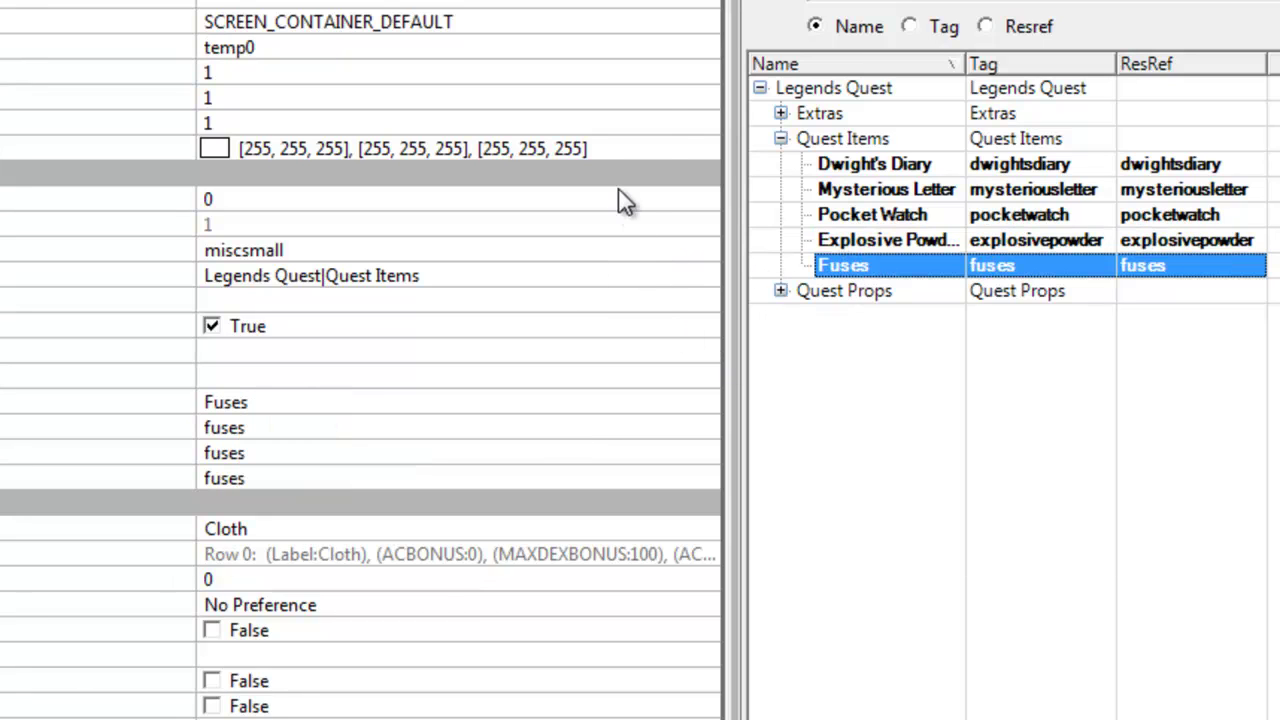
click(705, 47)
click(706, 48)
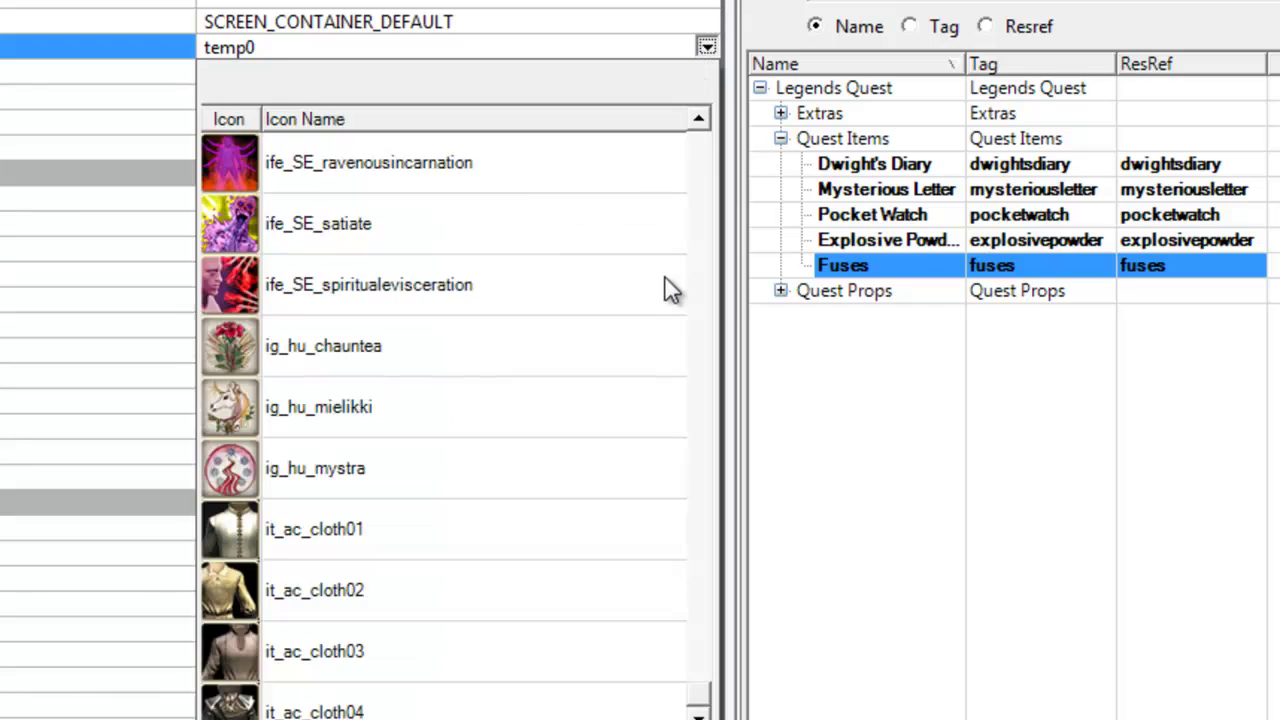
click(712, 230)
click(712, 232)
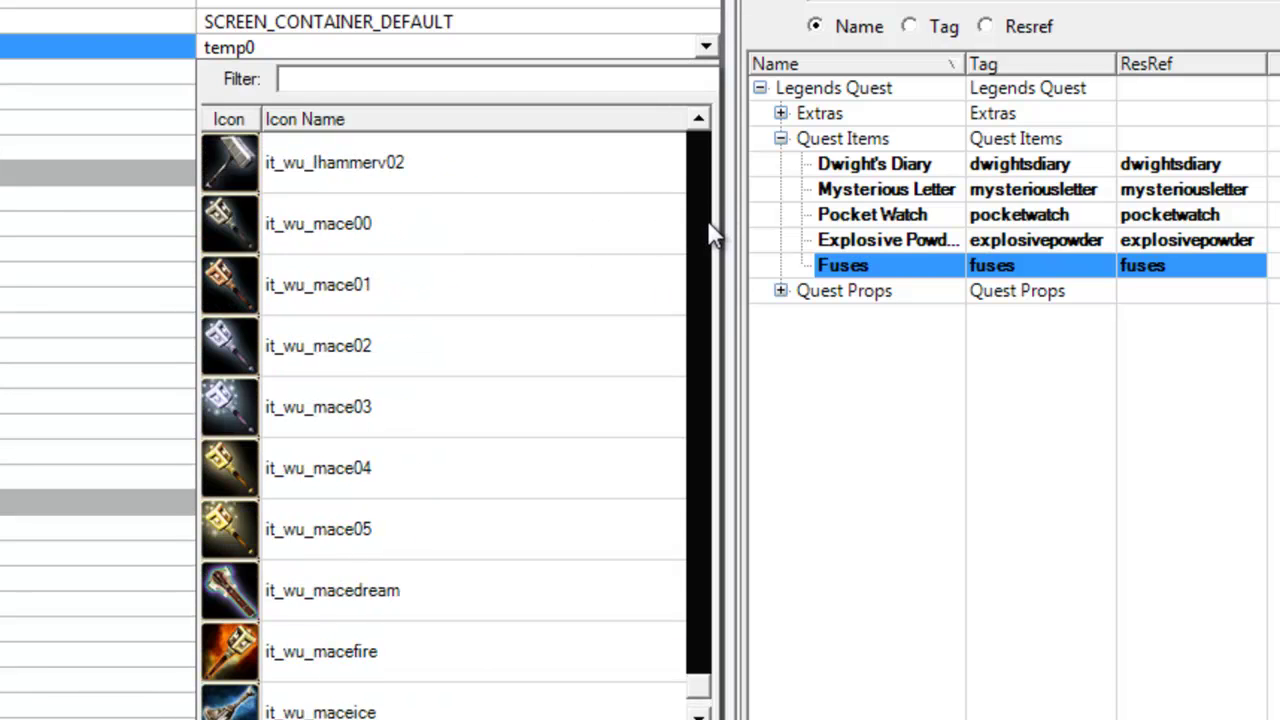
click(712, 234)
click(712, 236)
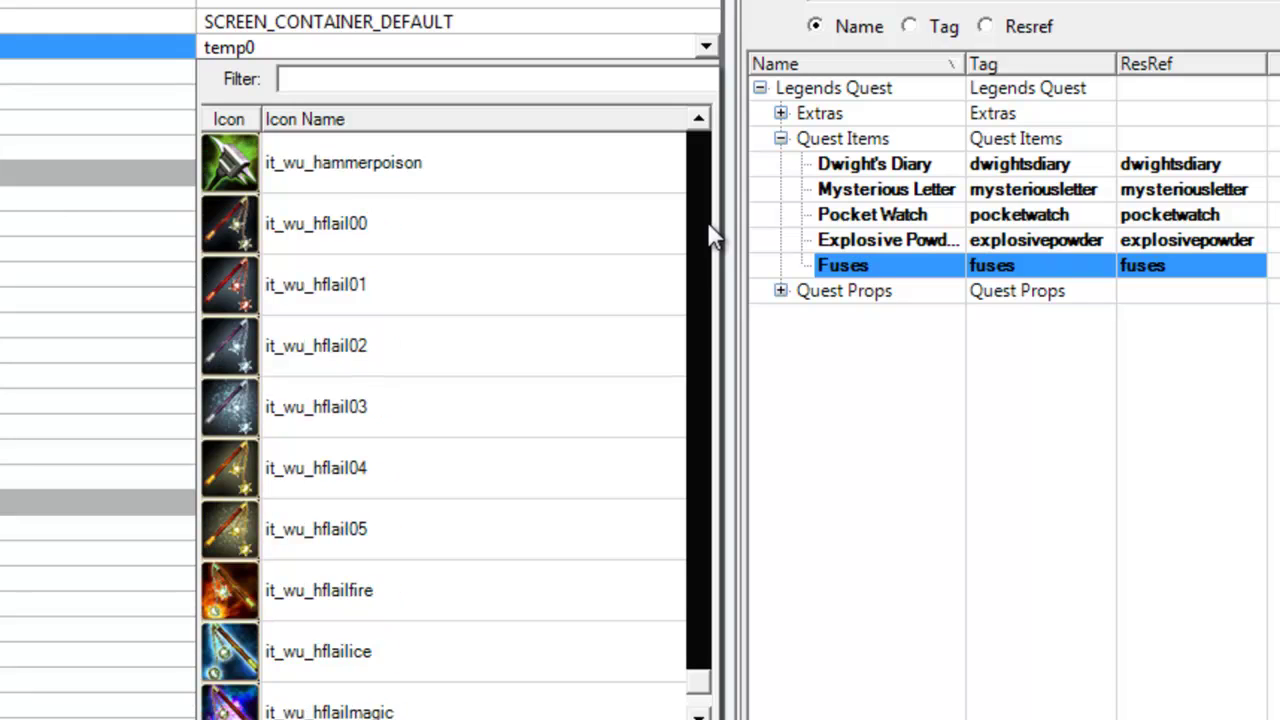
click(712, 238)
click(710, 242)
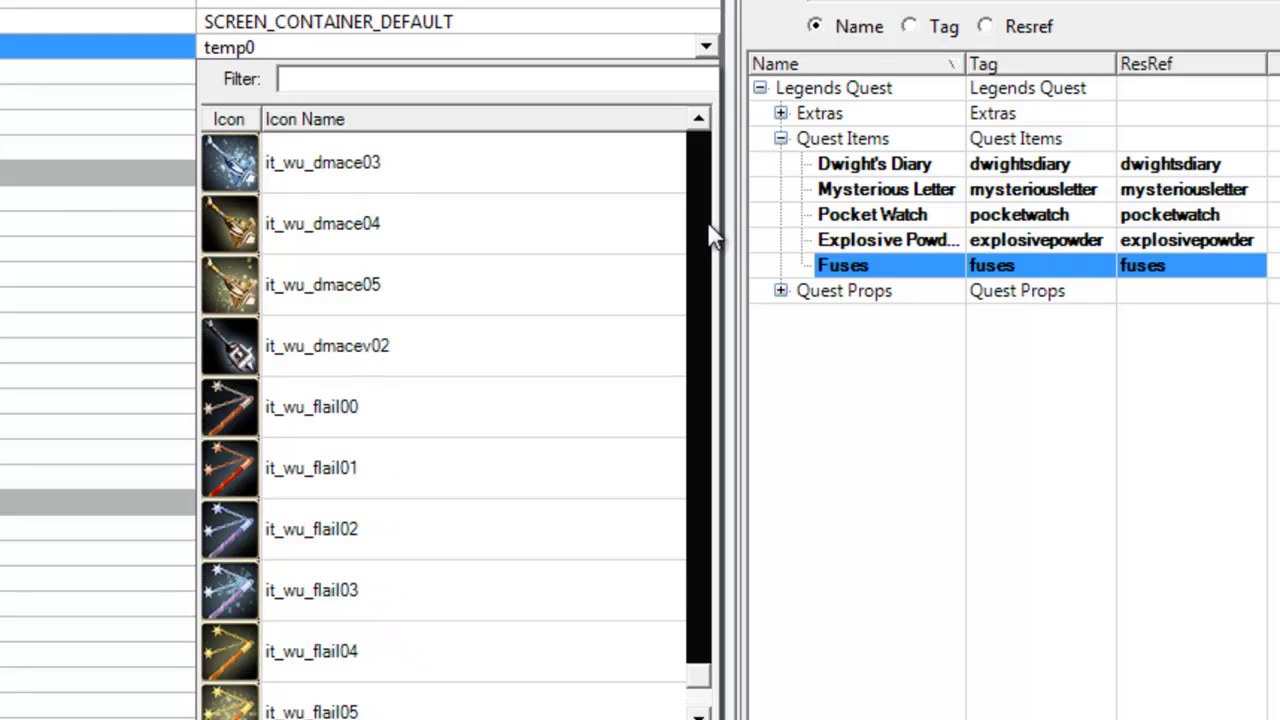
click(706, 246)
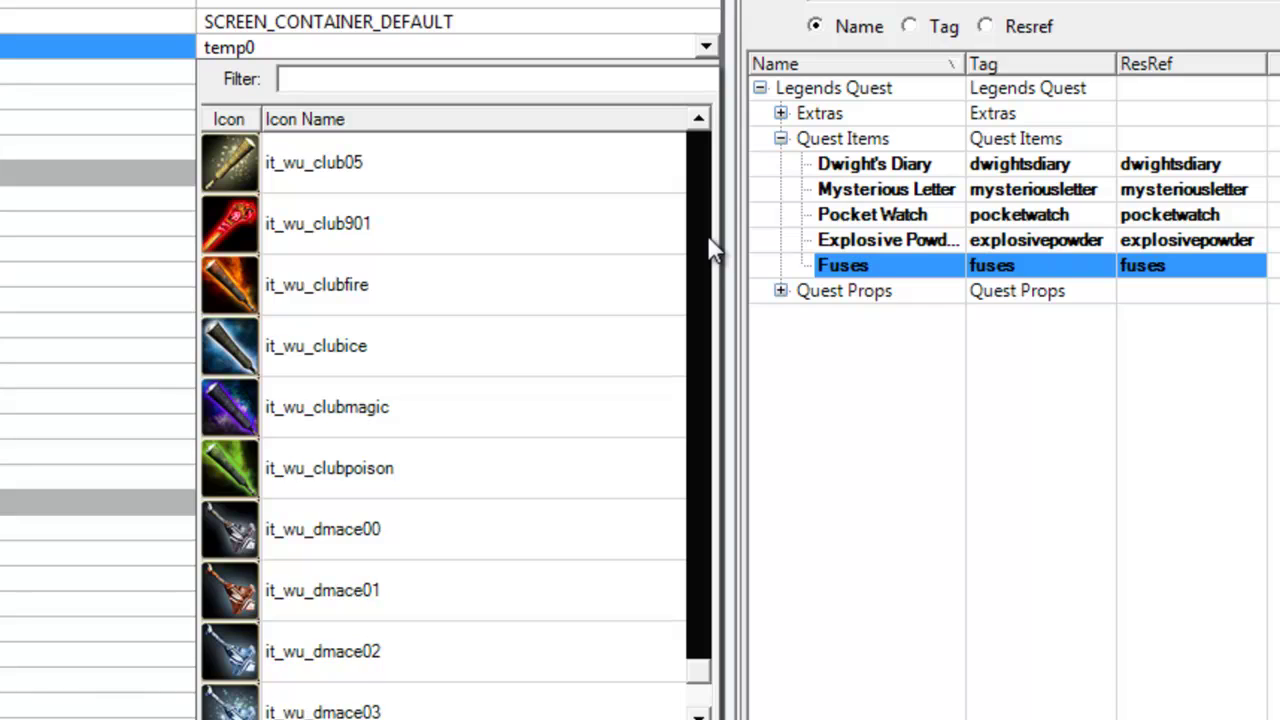
click(710, 248)
click(712, 250)
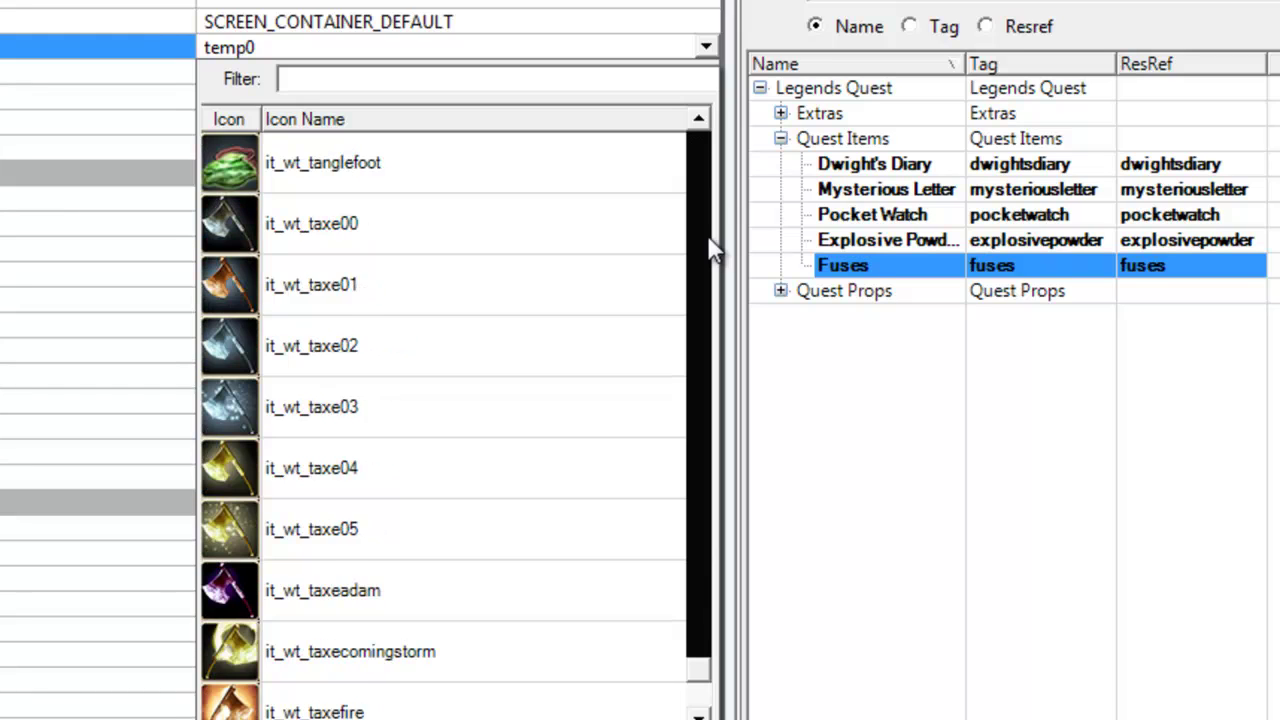
click(712, 250)
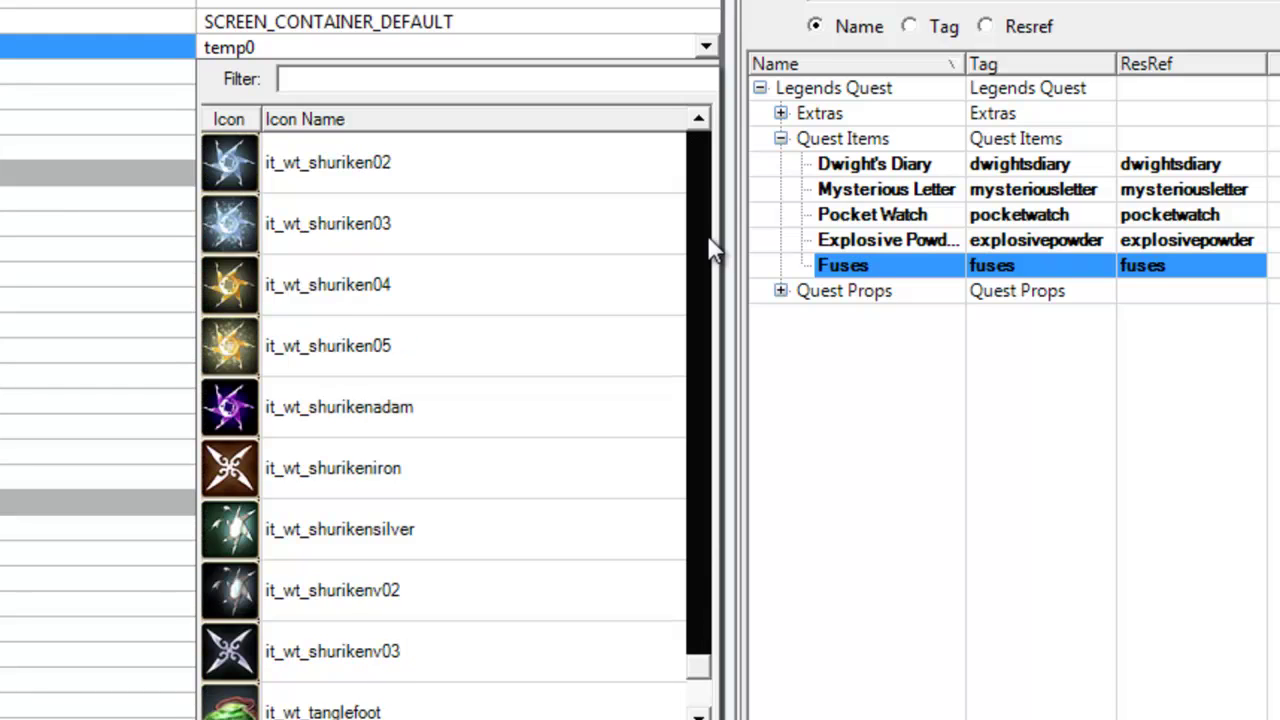
click(712, 250)
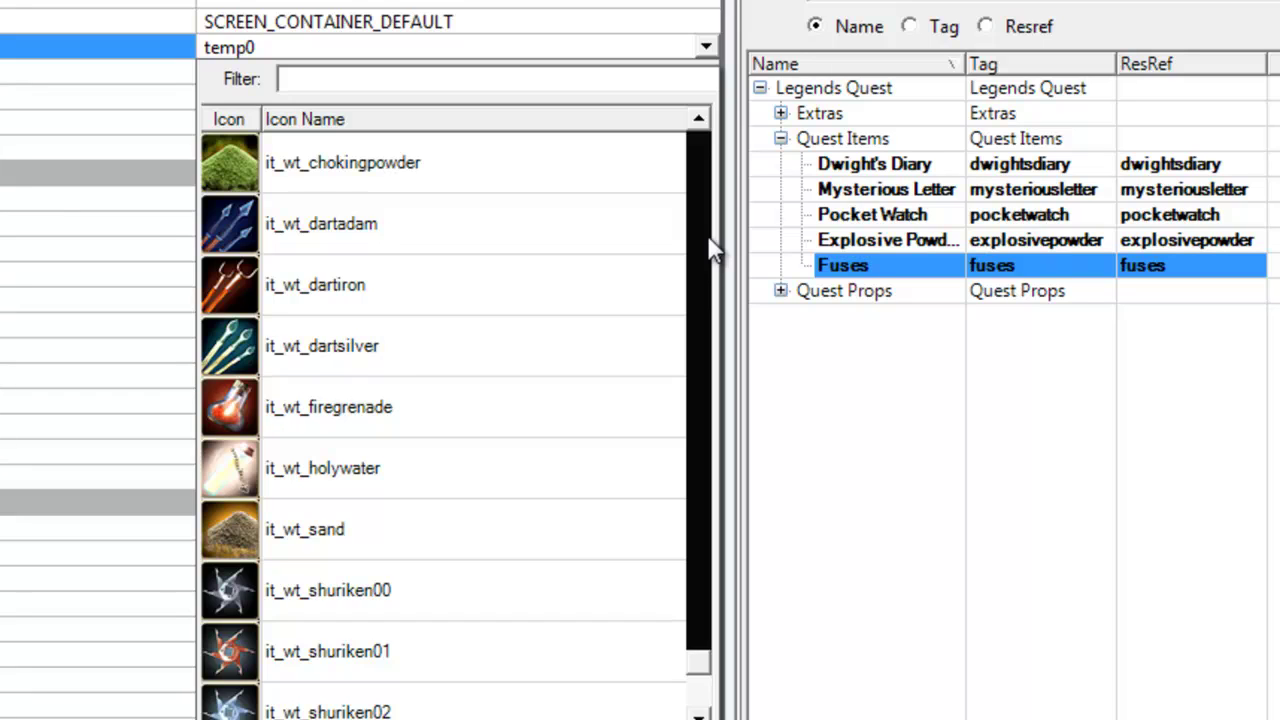
click(709, 245)
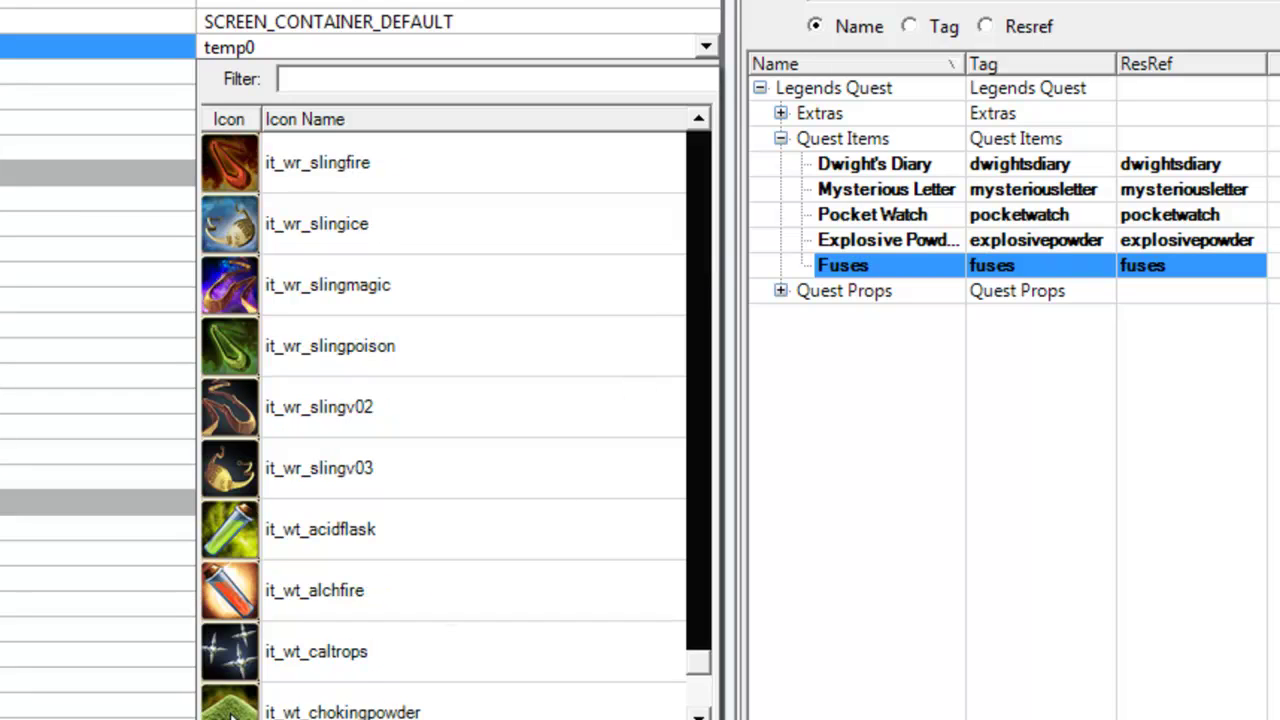
click(708, 185)
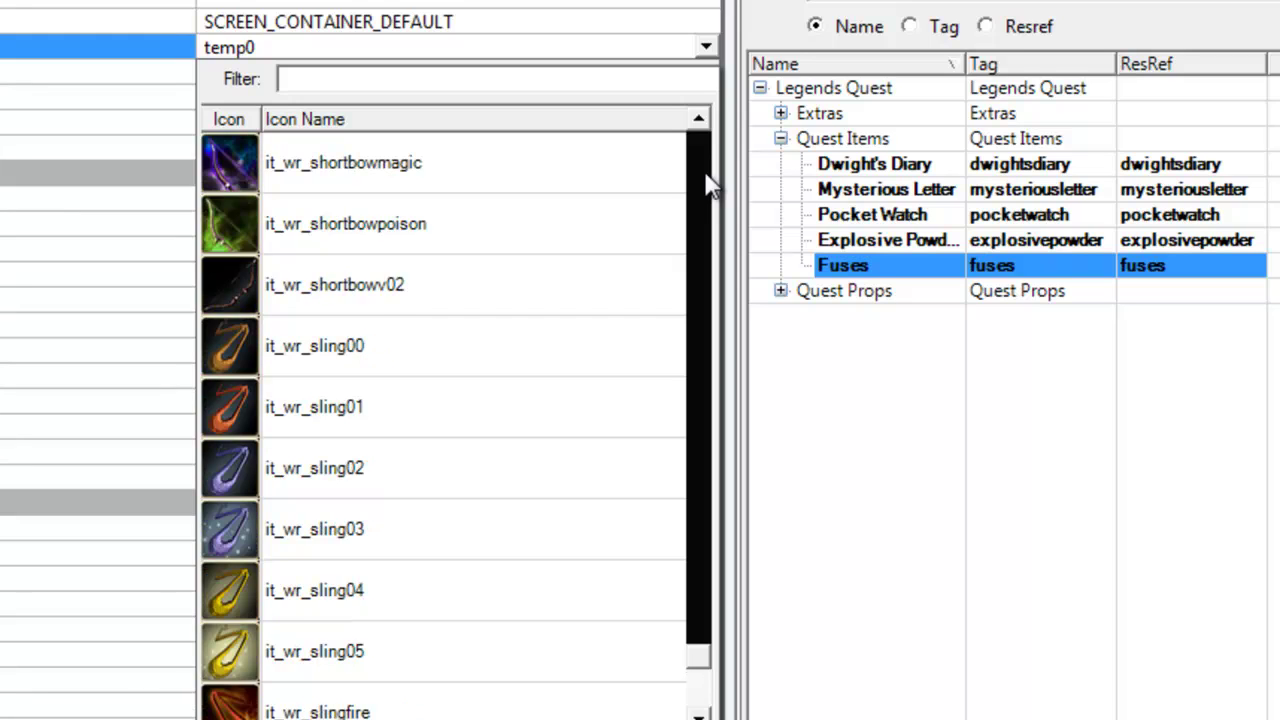
click(706, 185)
click(706, 185)
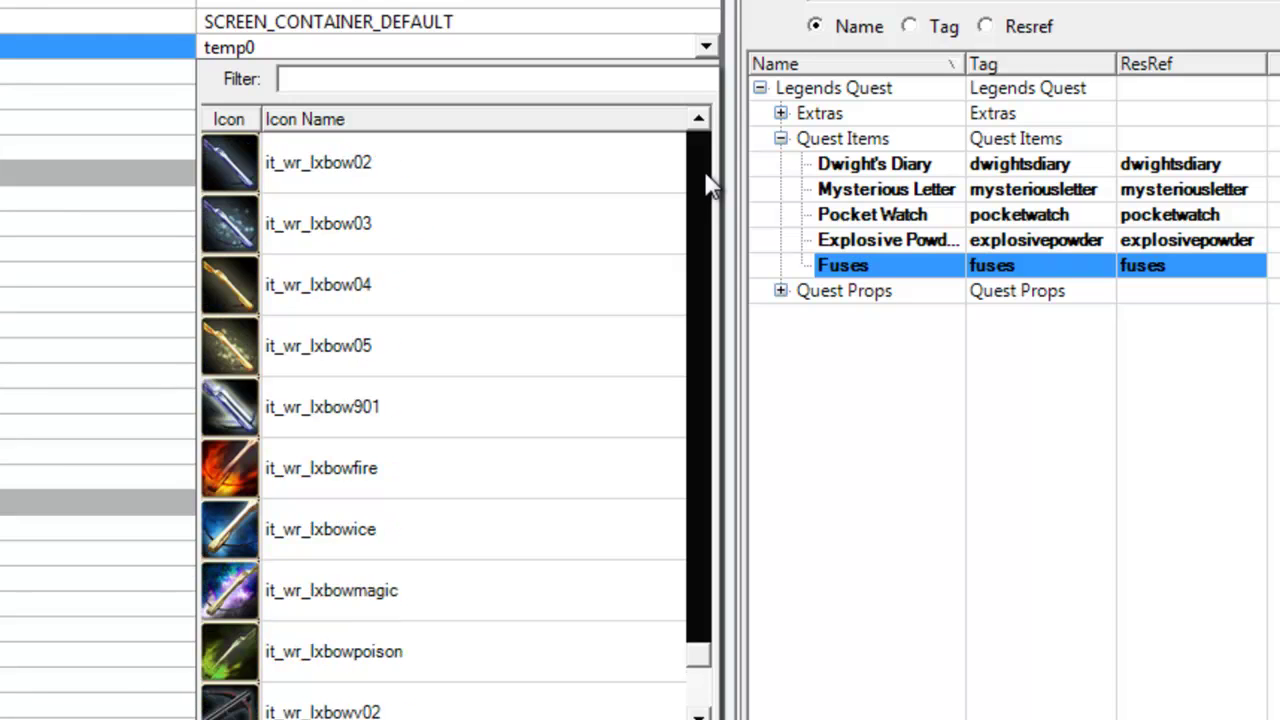
click(706, 185)
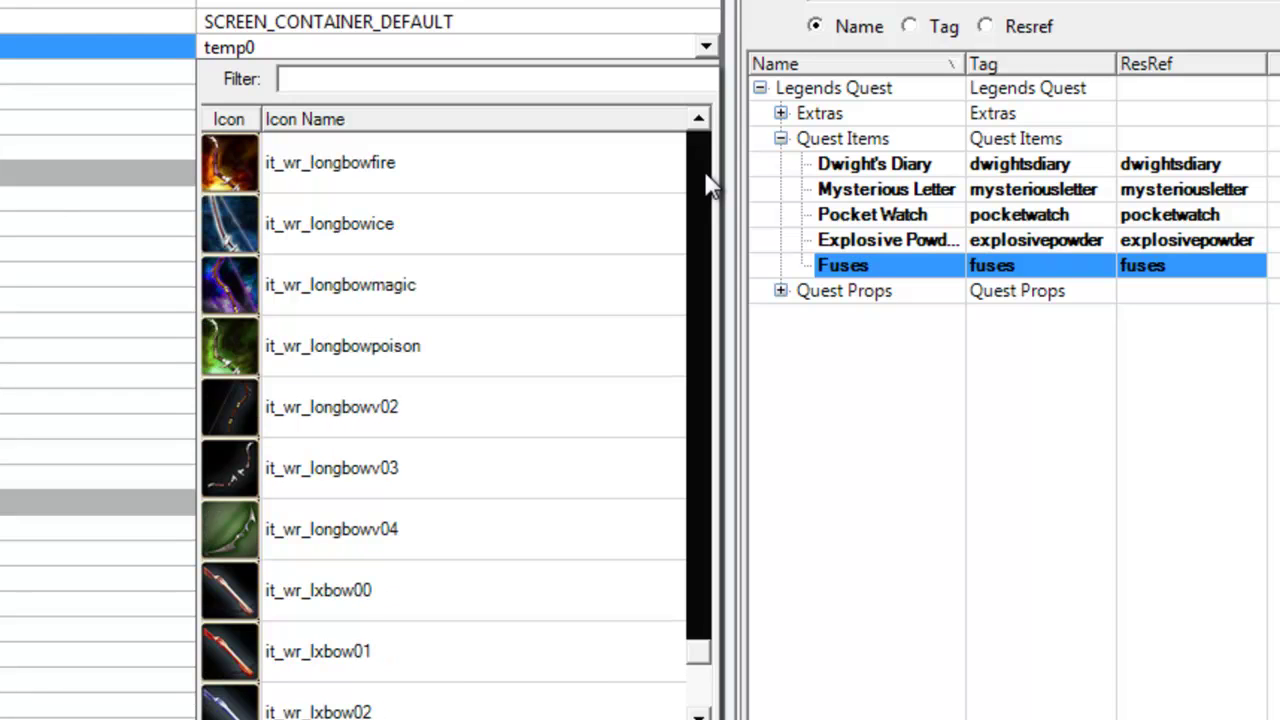
click(706, 185)
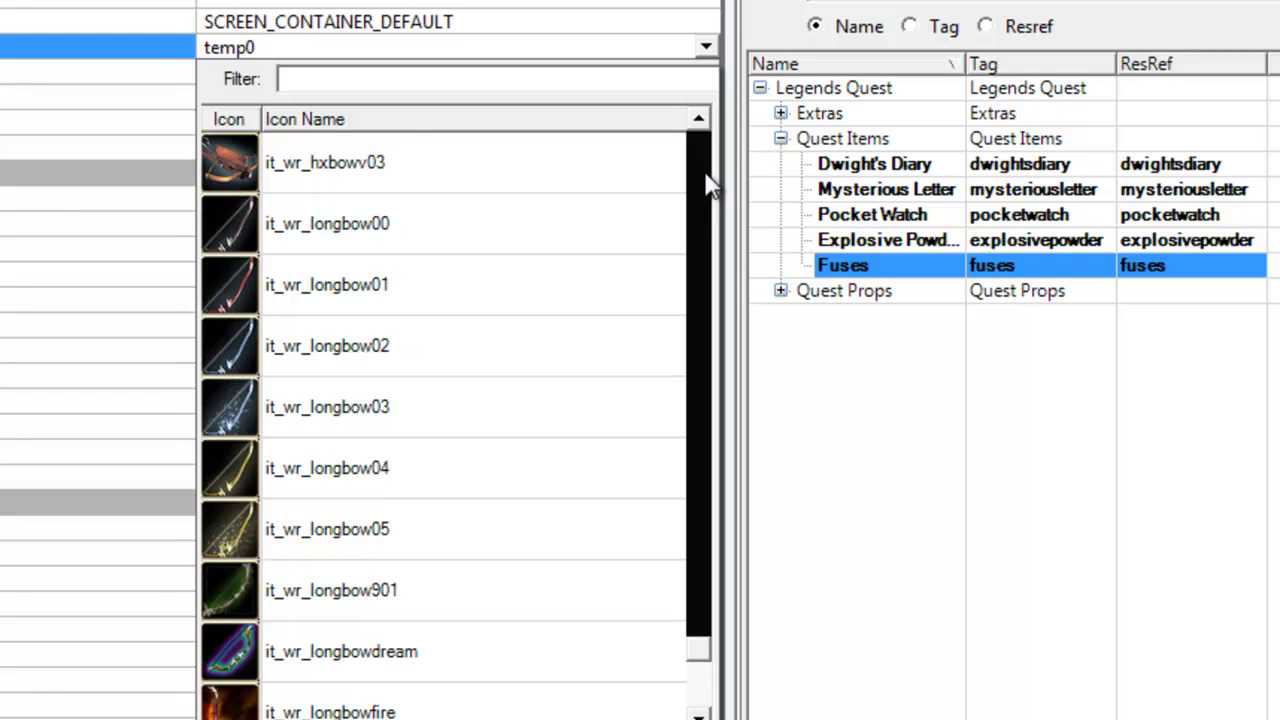
click(706, 185)
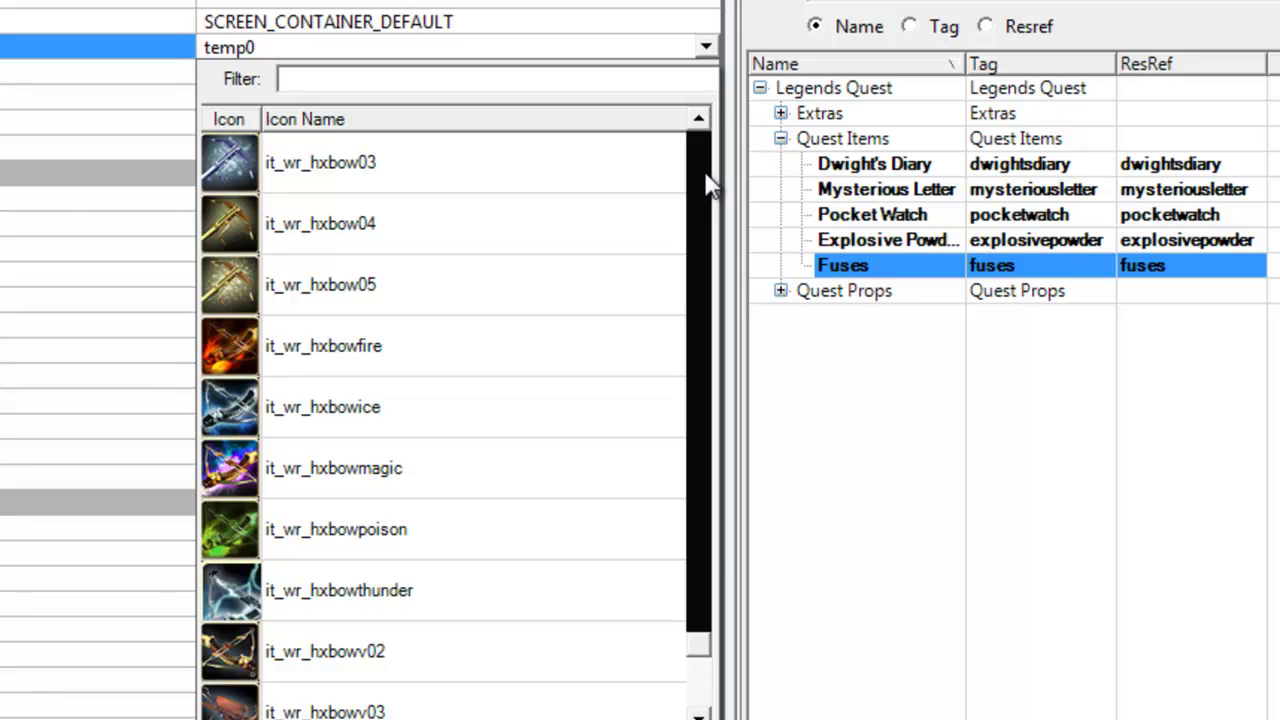
click(706, 185)
click(706, 185)
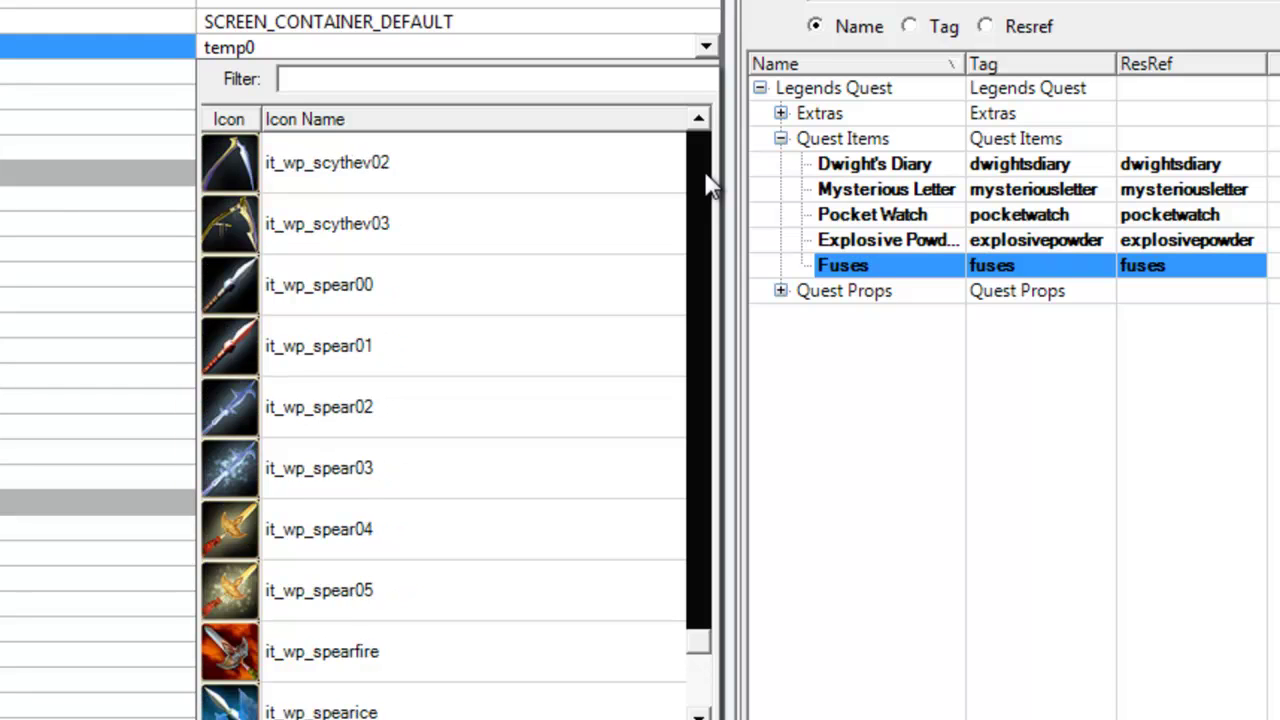
click(706, 185)
click(706, 185)
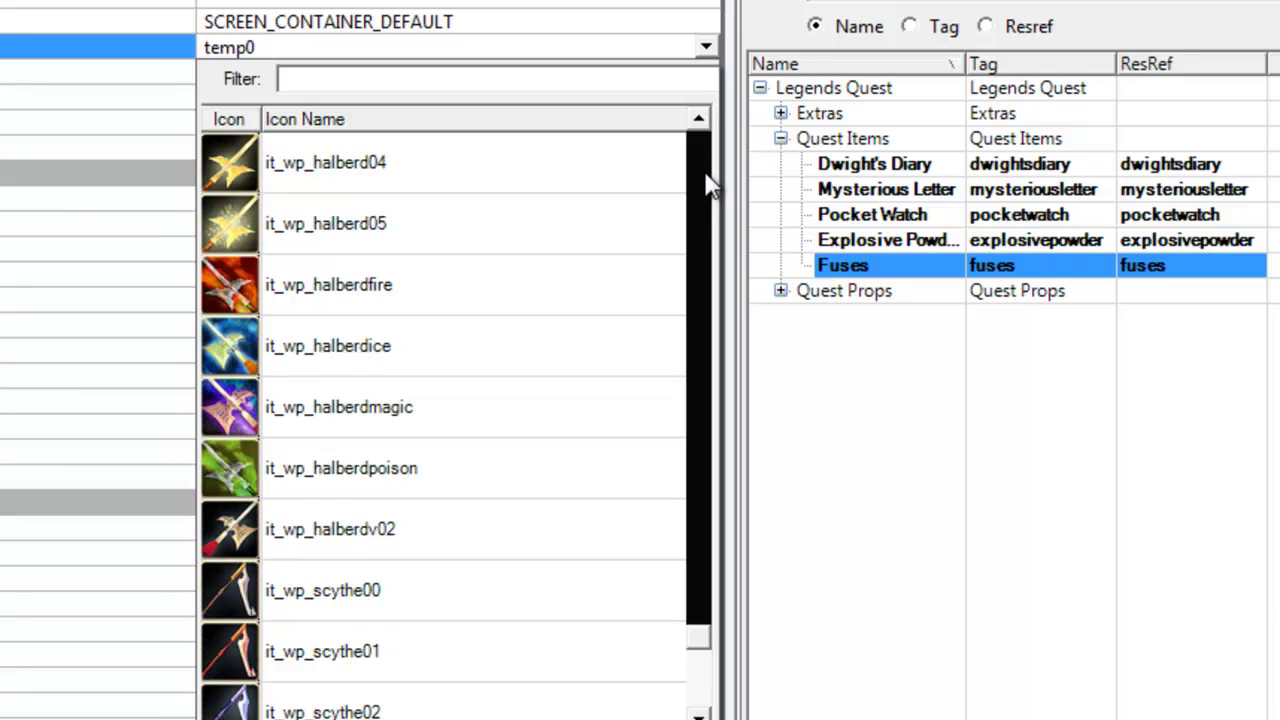
click(706, 185)
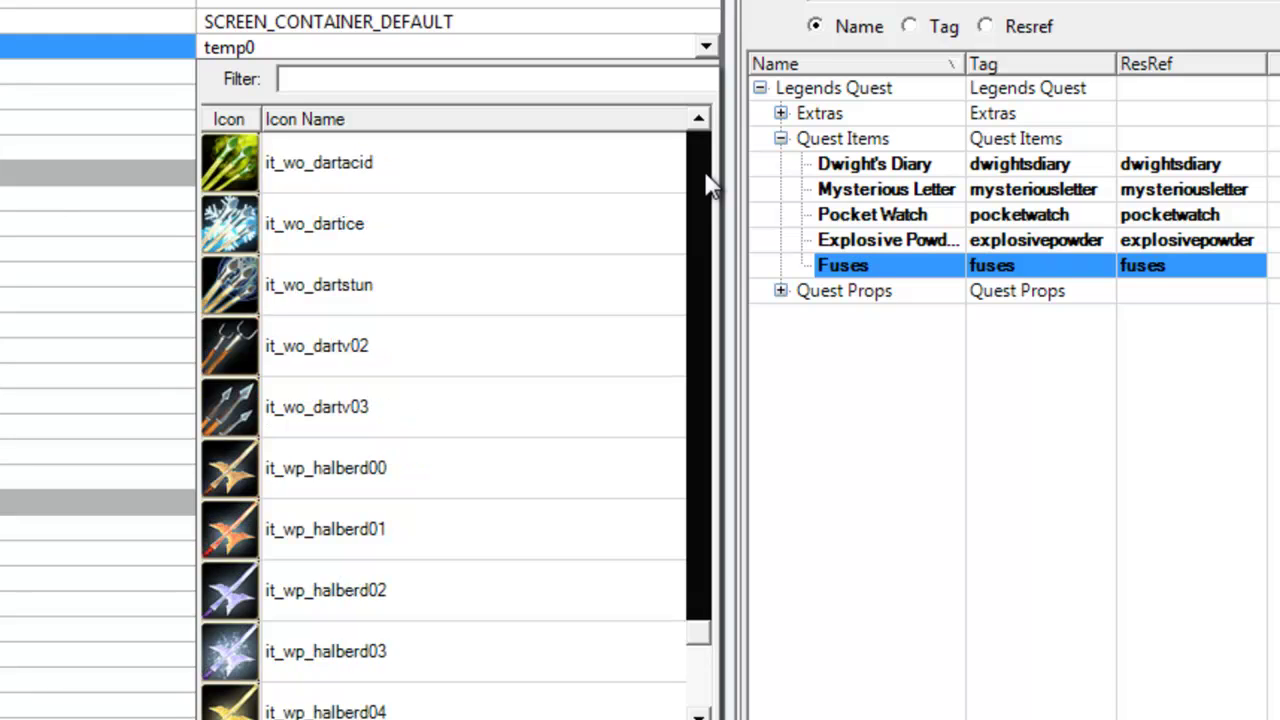
click(706, 185)
click(706, 185)
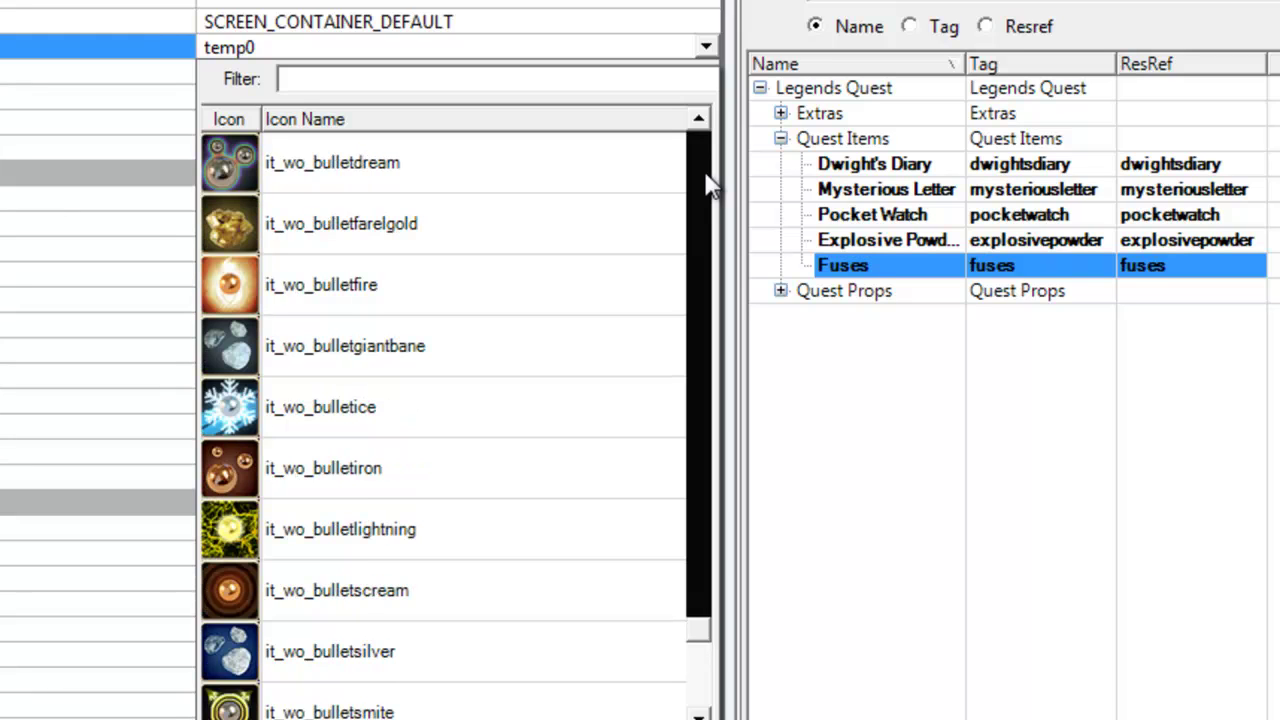
click(706, 185)
click(706, 185)
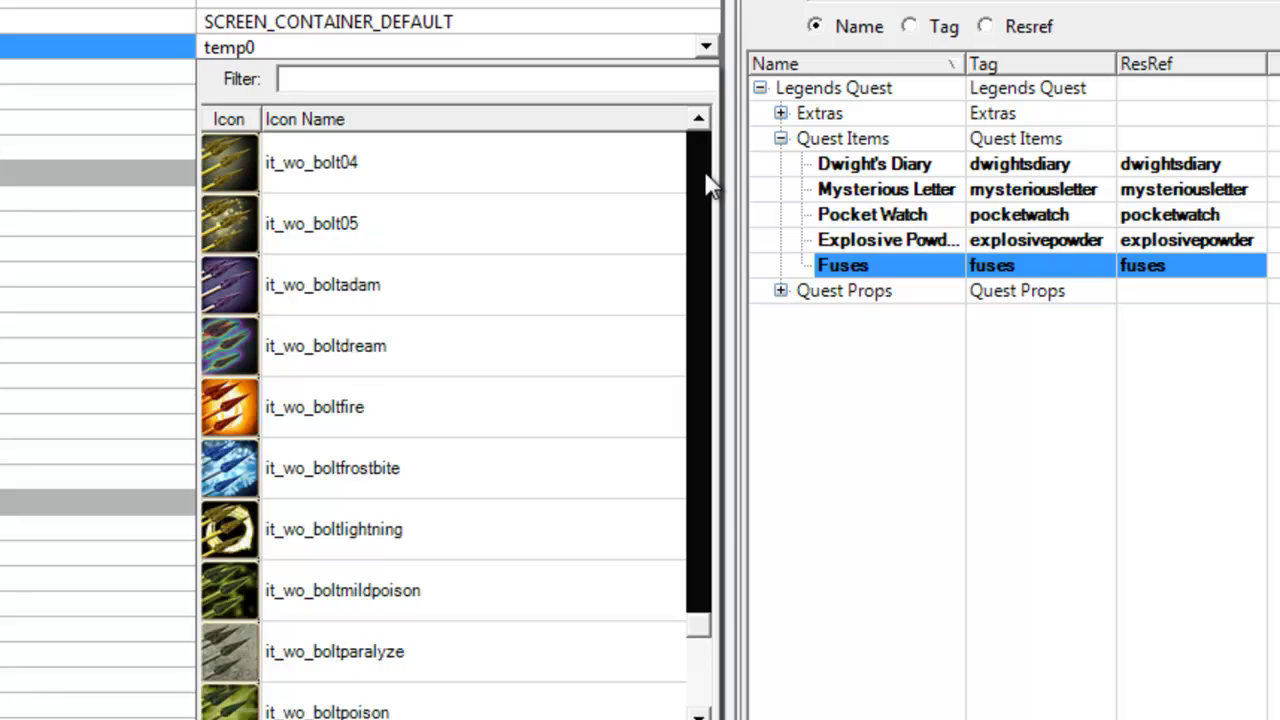
click(706, 185)
click(706, 185)
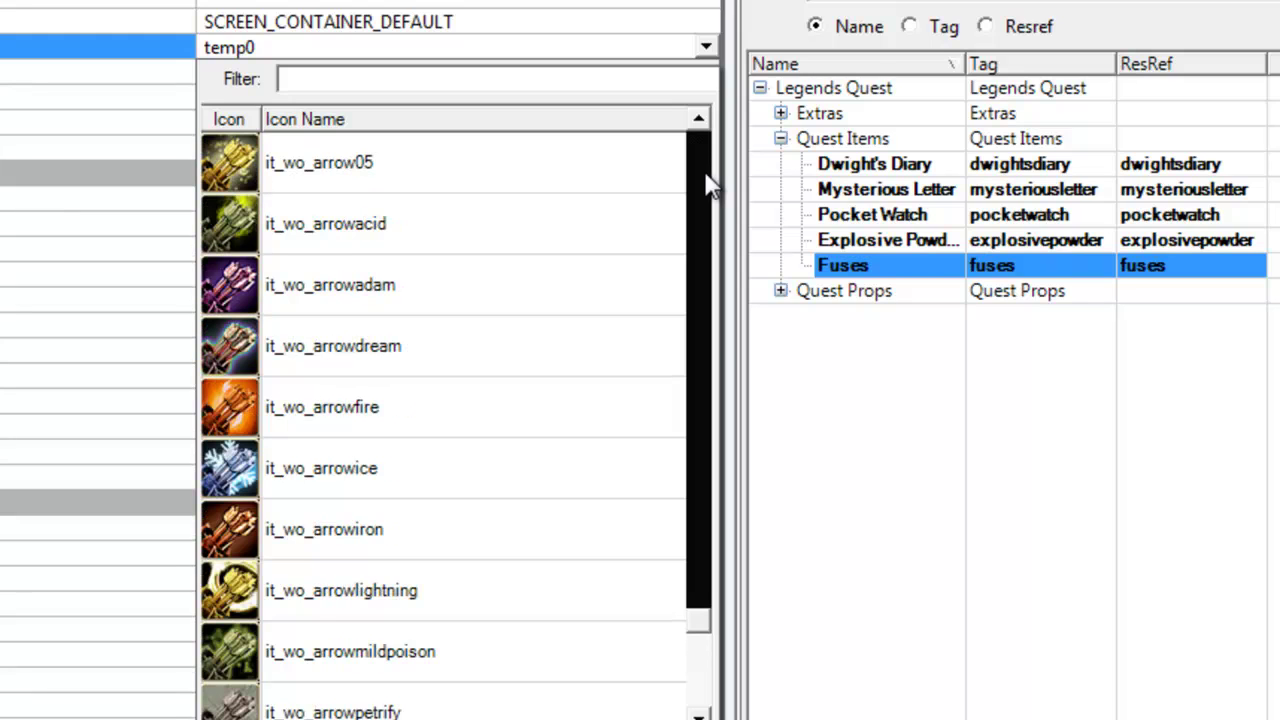
click(706, 185)
click(706, 185)
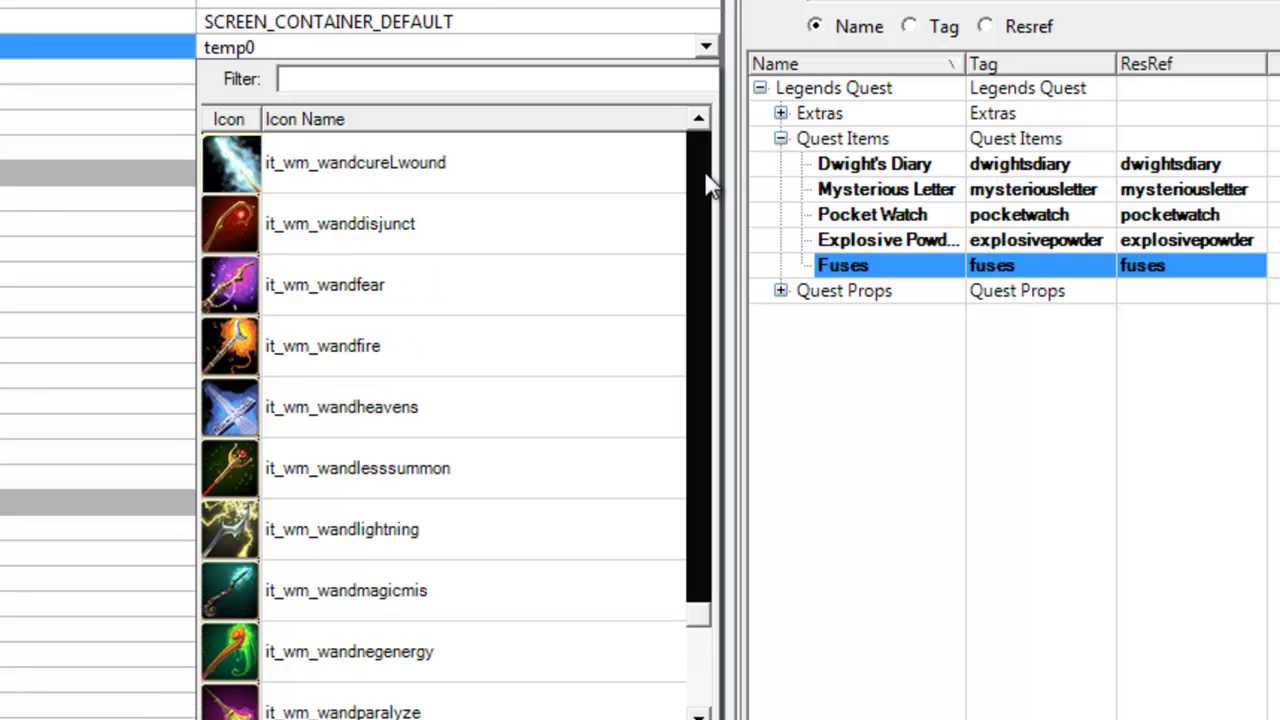
click(706, 185)
click(706, 185)
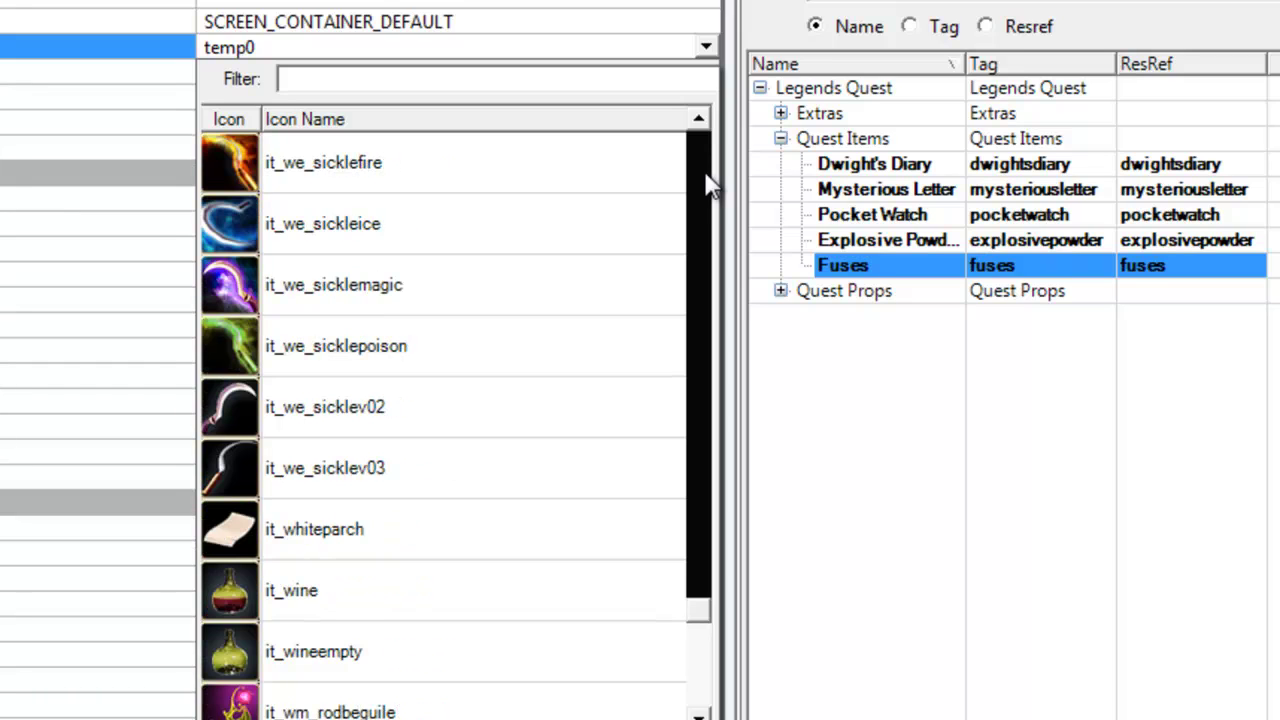
click(706, 185)
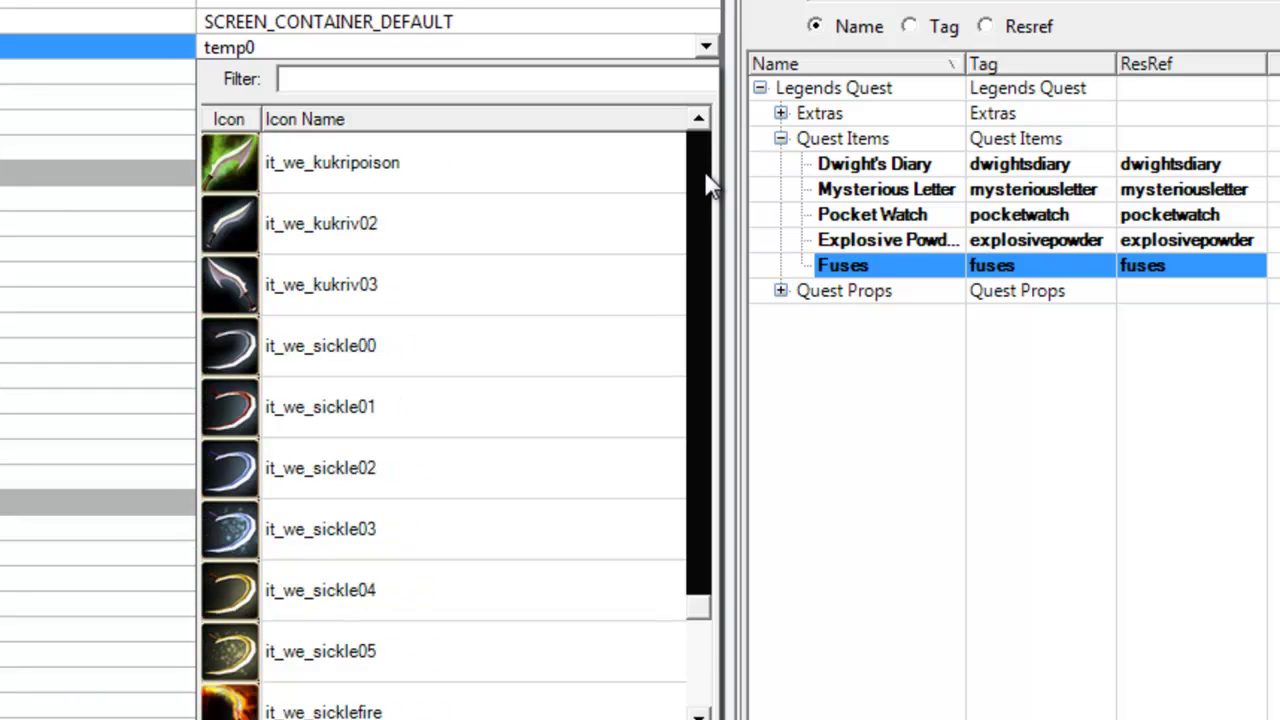
click(706, 185)
click(706, 185)
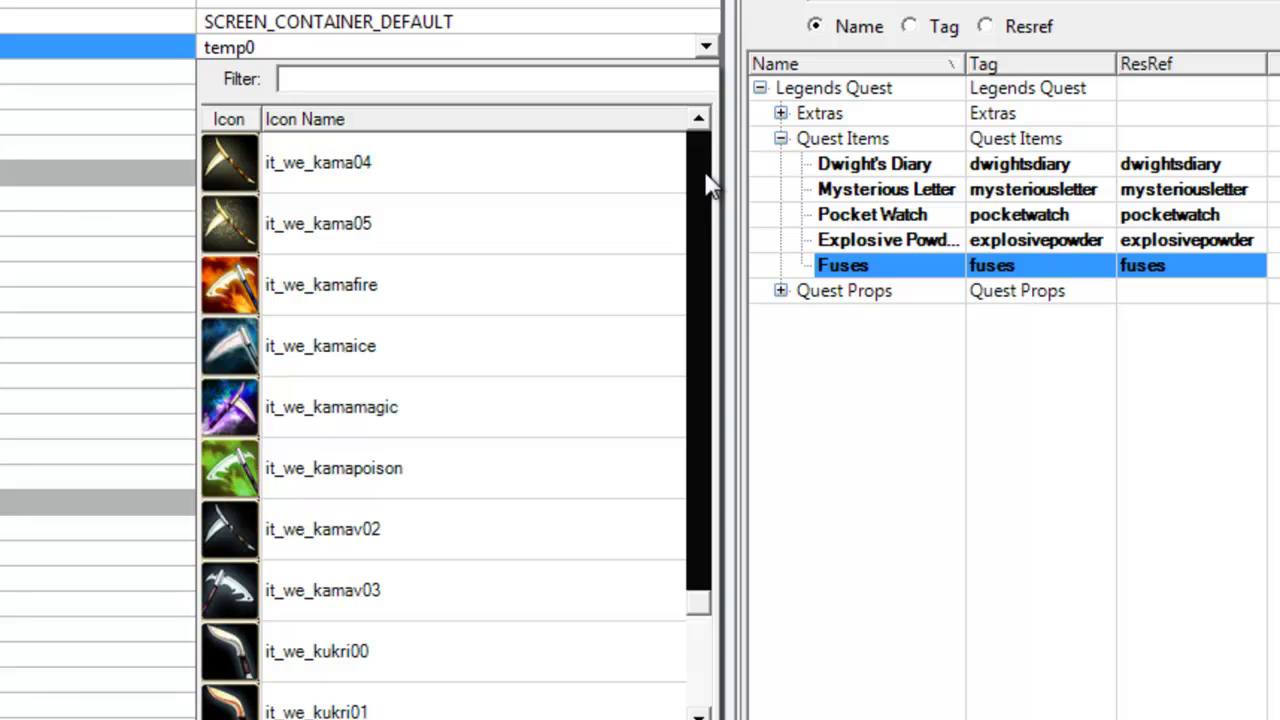
click(706, 185)
click(706, 185)
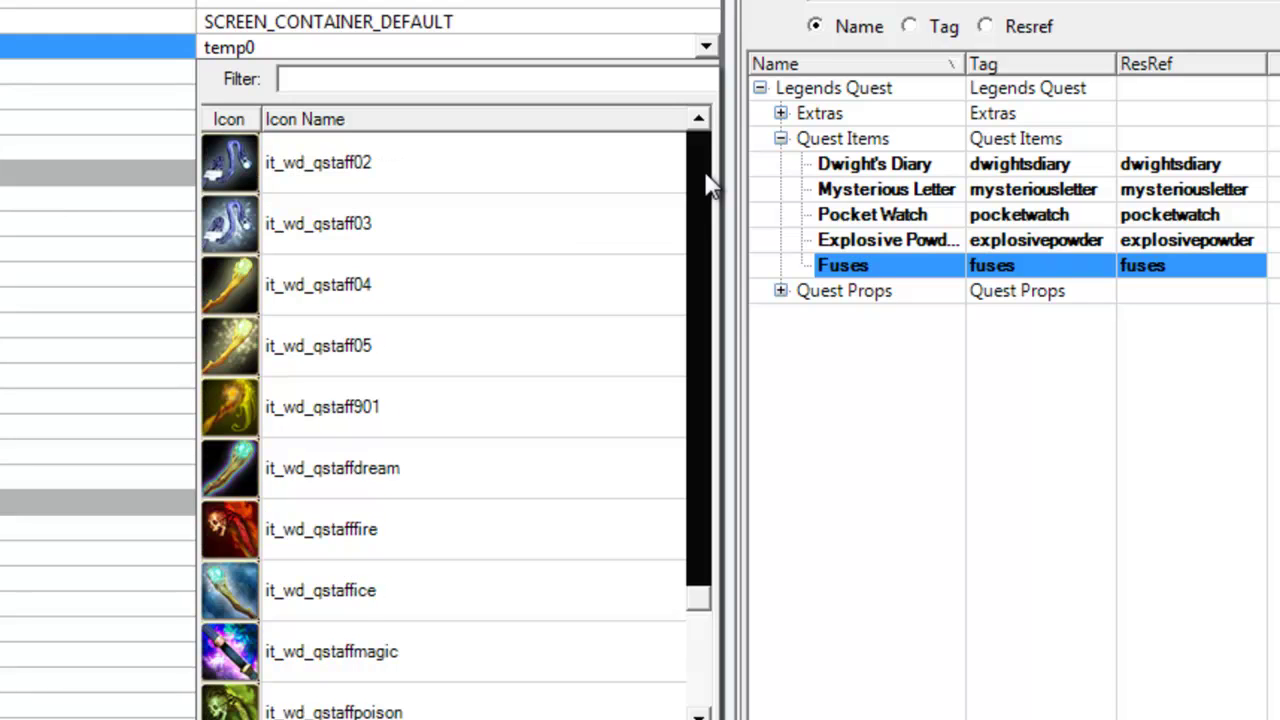
click(706, 185)
click(706, 185)
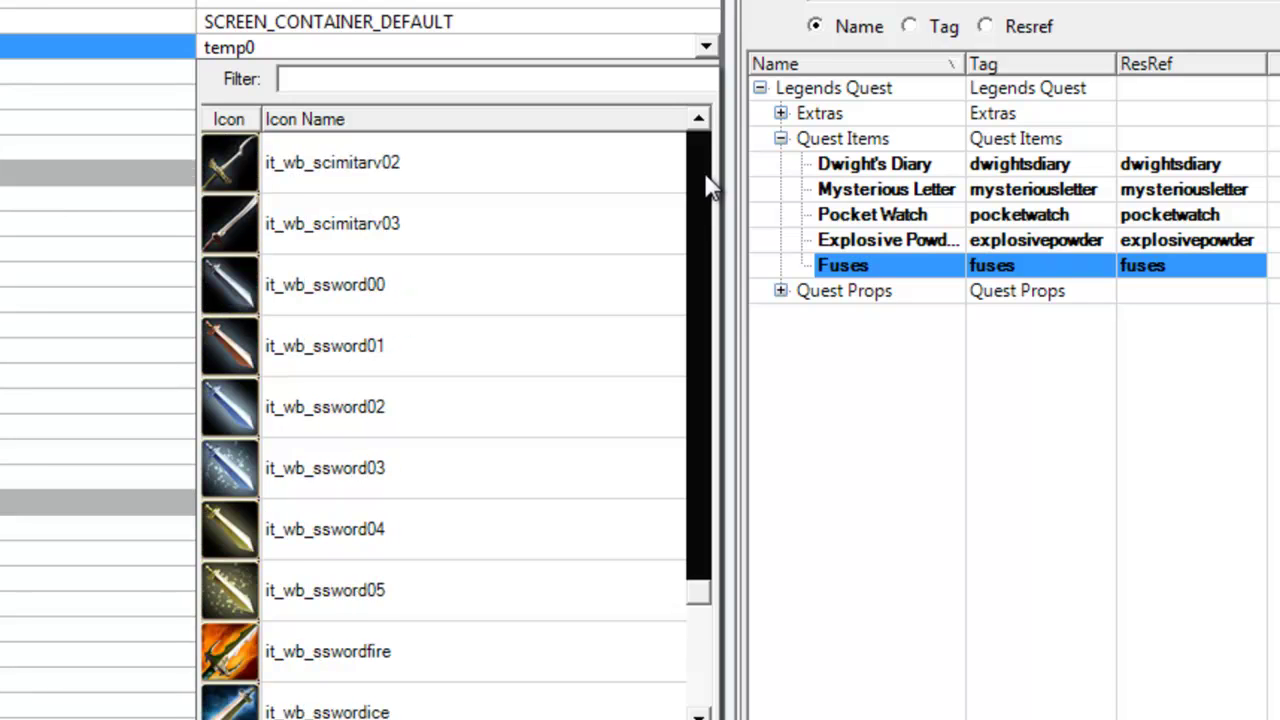
click(706, 185)
click(706, 185)
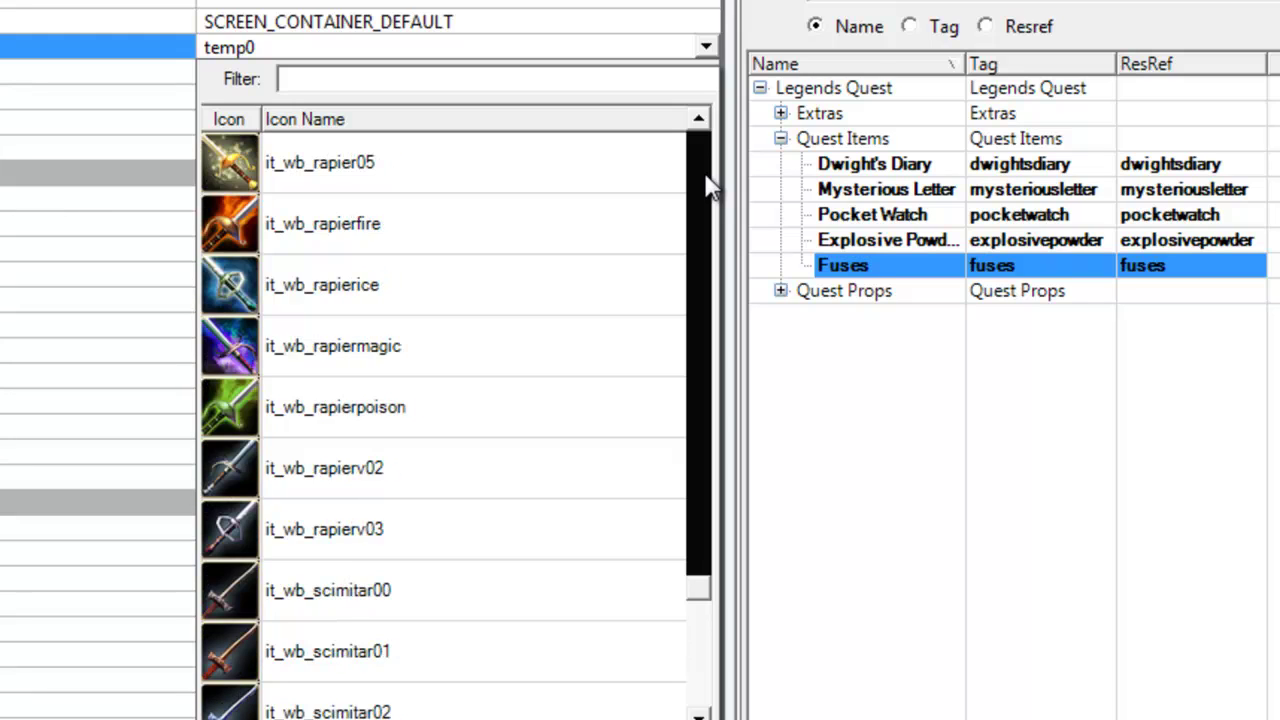
click(706, 185)
click(706, 185)
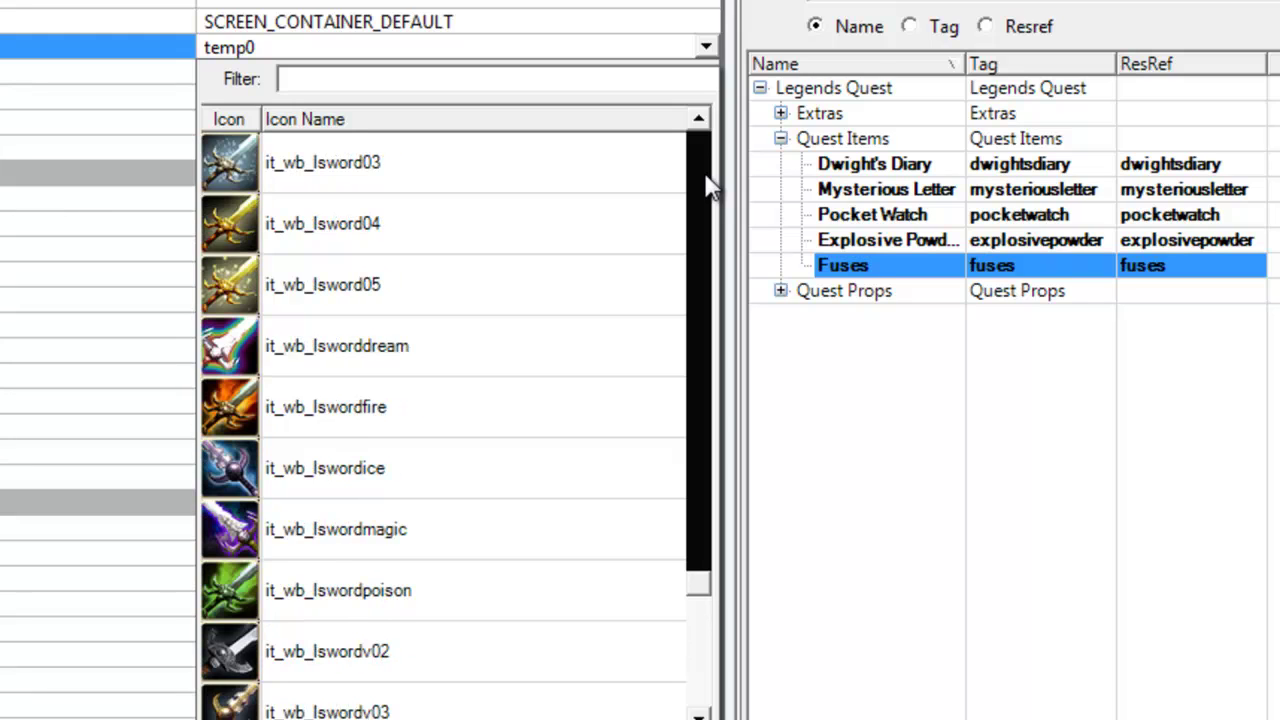
Set the Fuses item's icon to it_torch from the unfiltered icon list
click(706, 185)
click(706, 185)
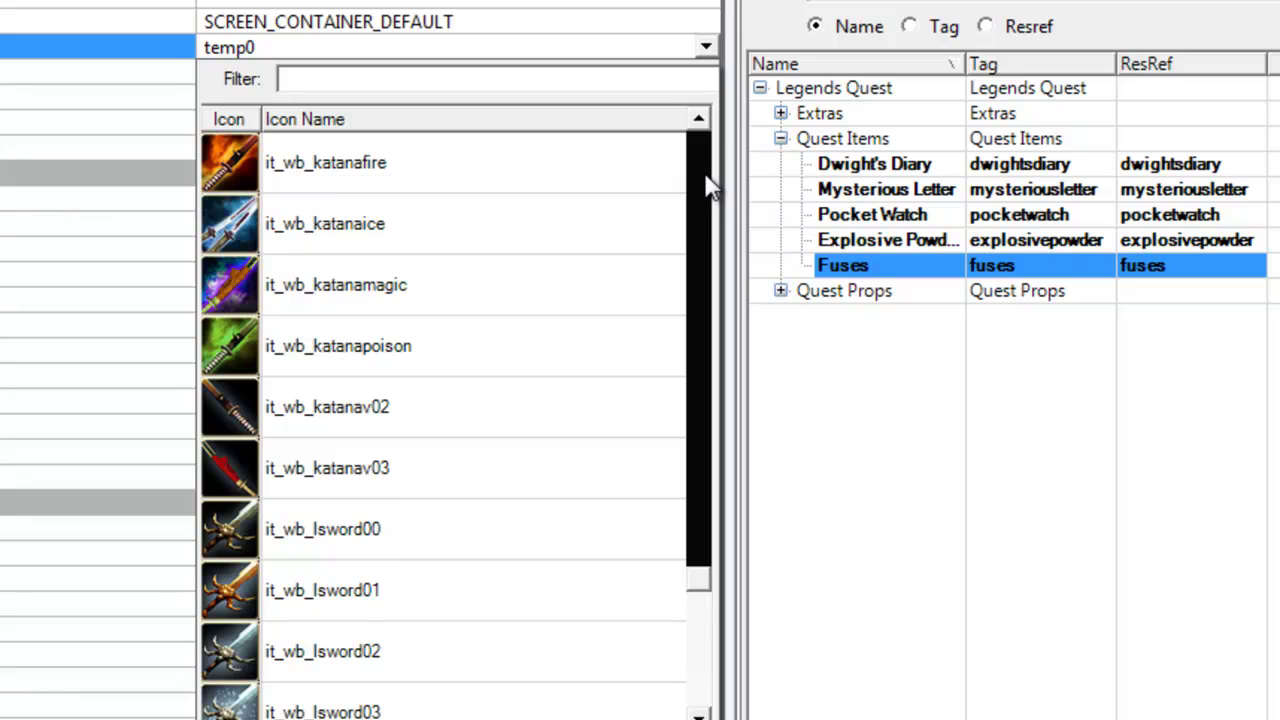
click(706, 185)
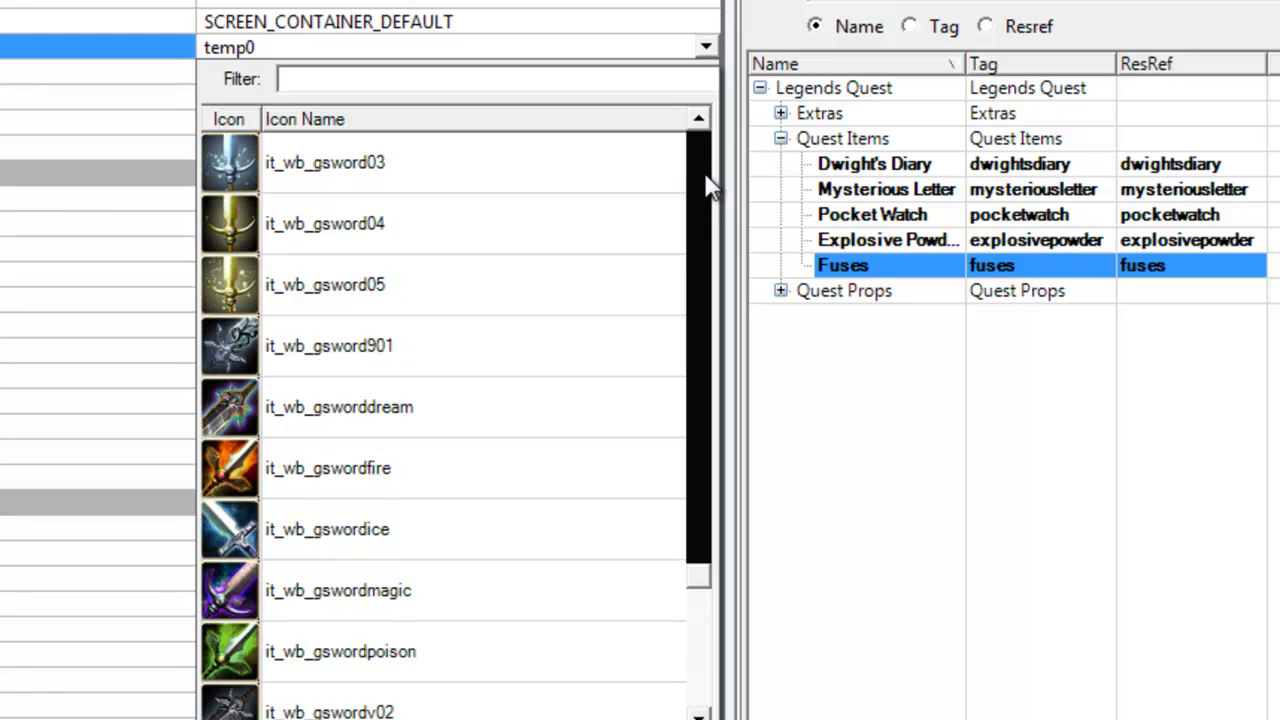
click(706, 185)
click(706, 185)
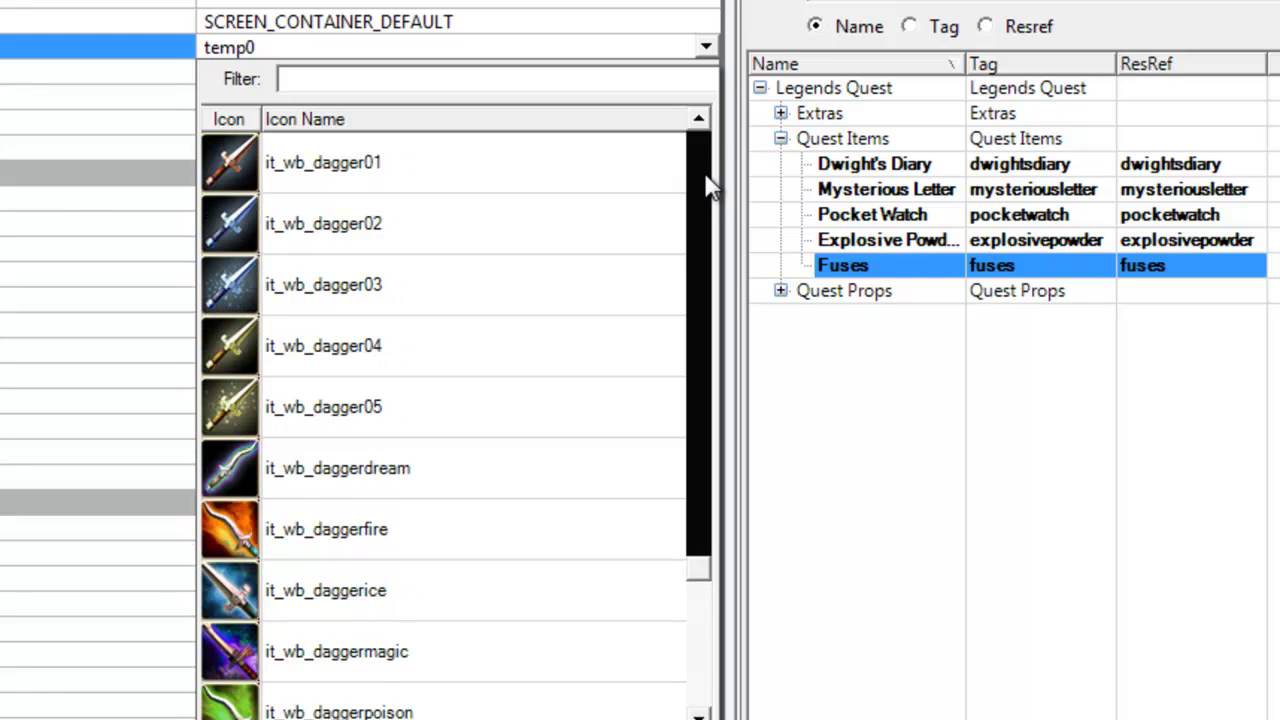
click(706, 185)
click(706, 185)
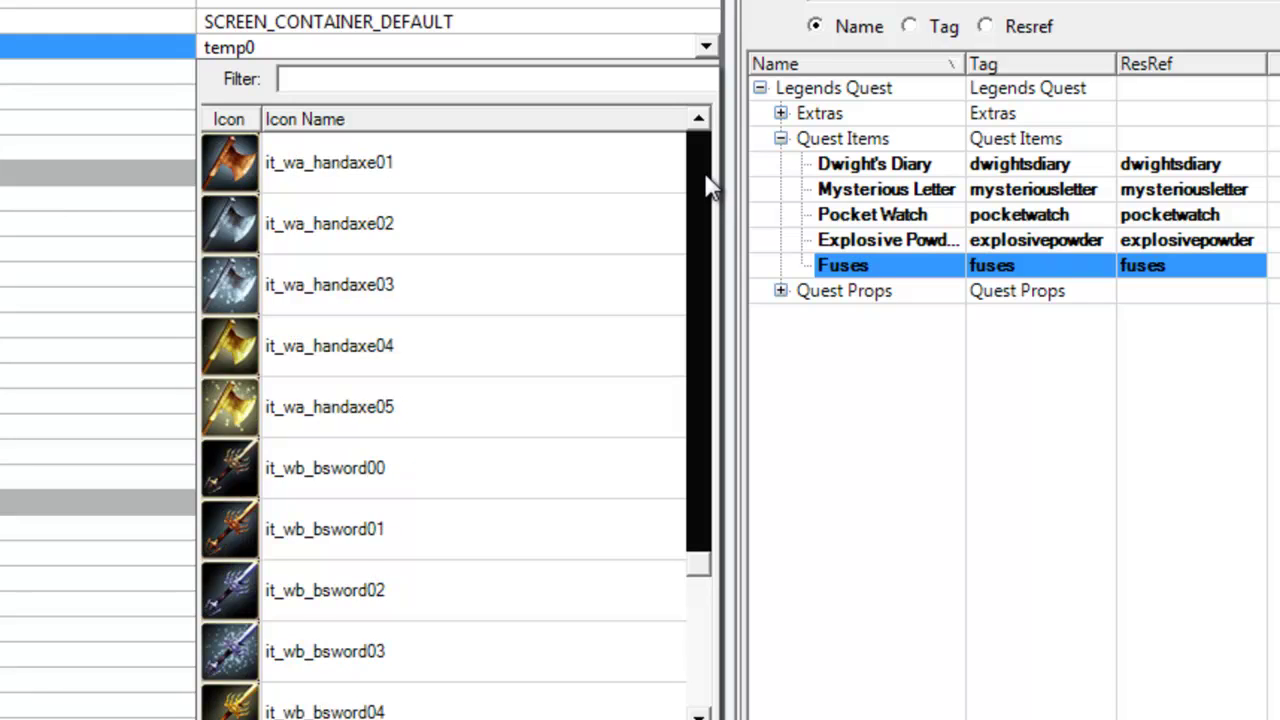
click(706, 185)
click(706, 185)
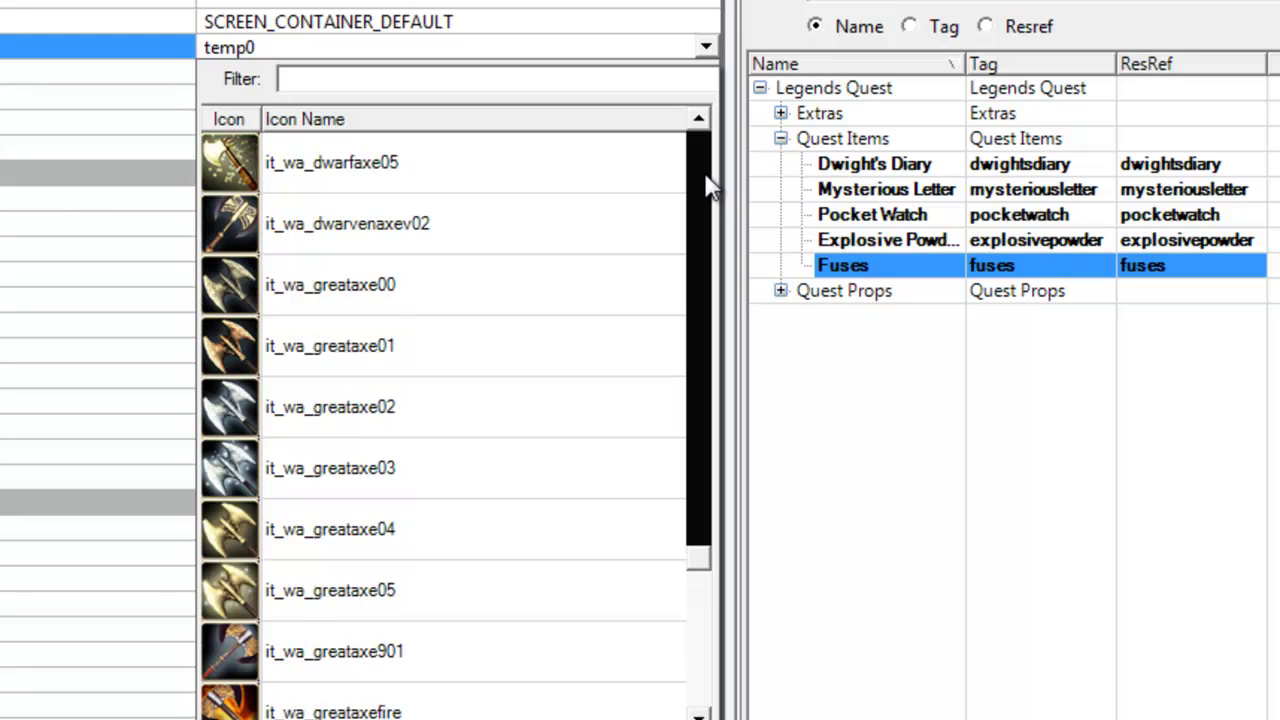
click(706, 185)
click(706, 185)
click(706, 185)
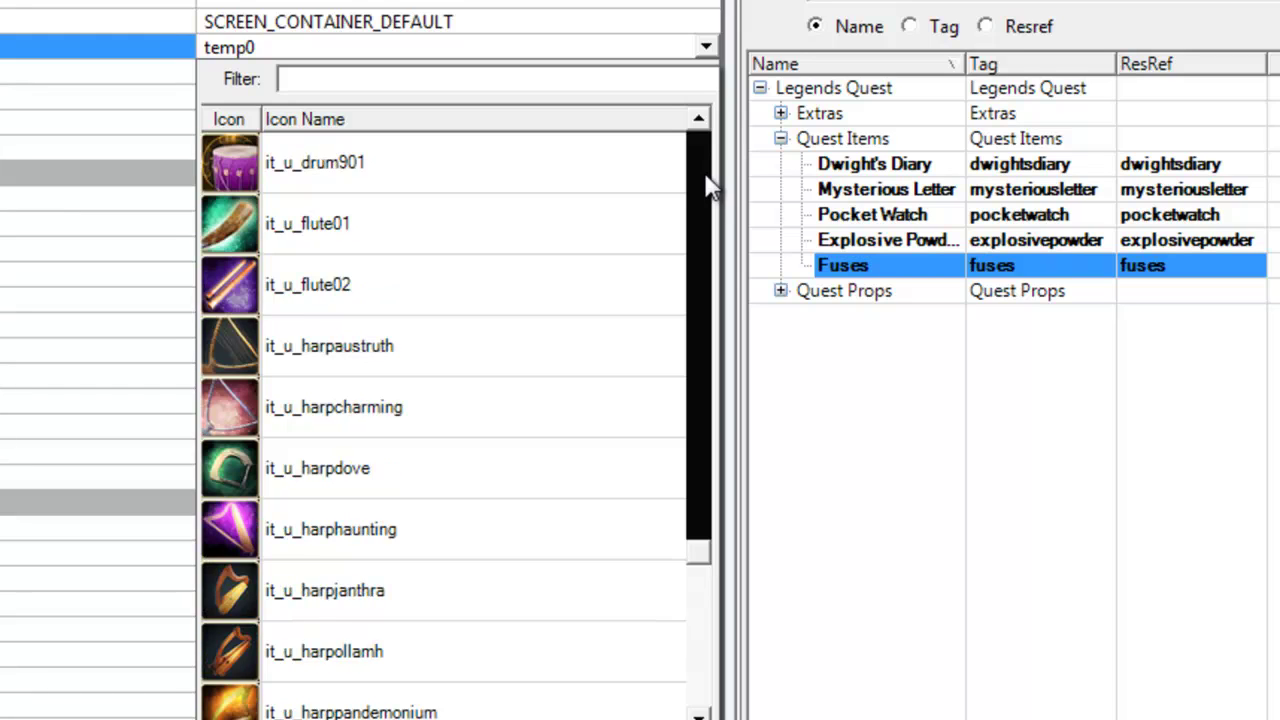
click(706, 185)
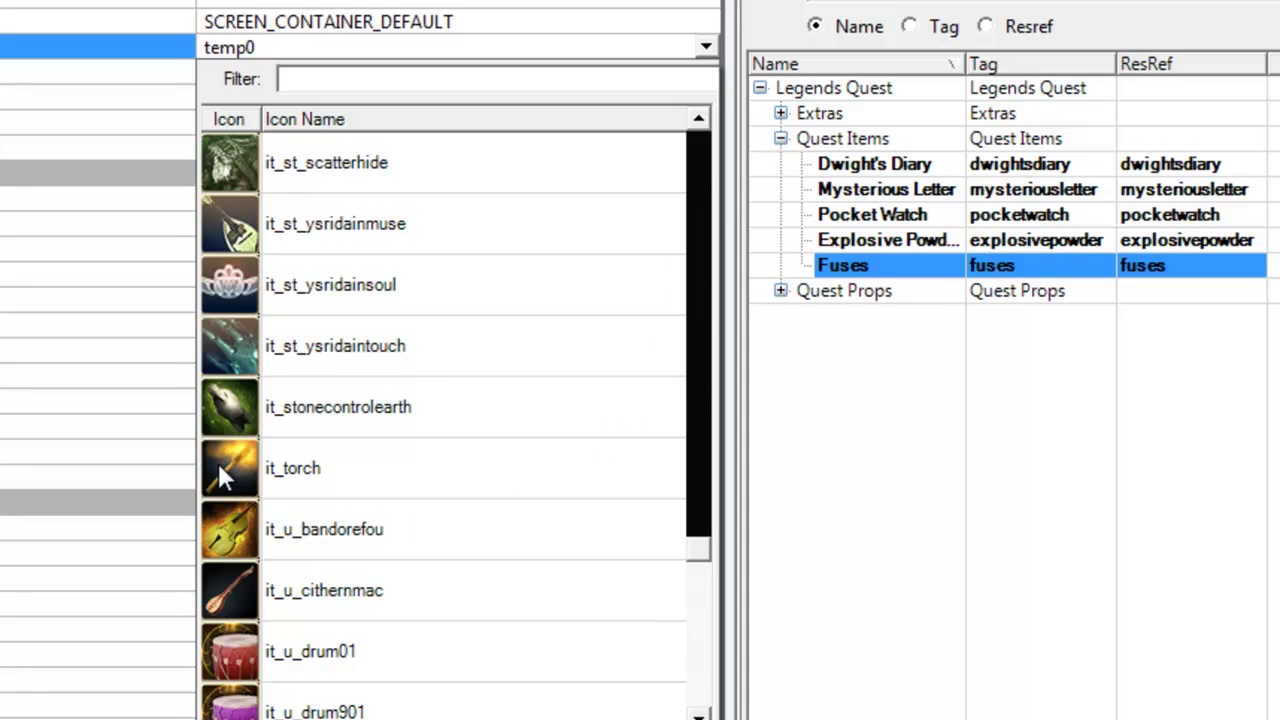
click(326, 478)
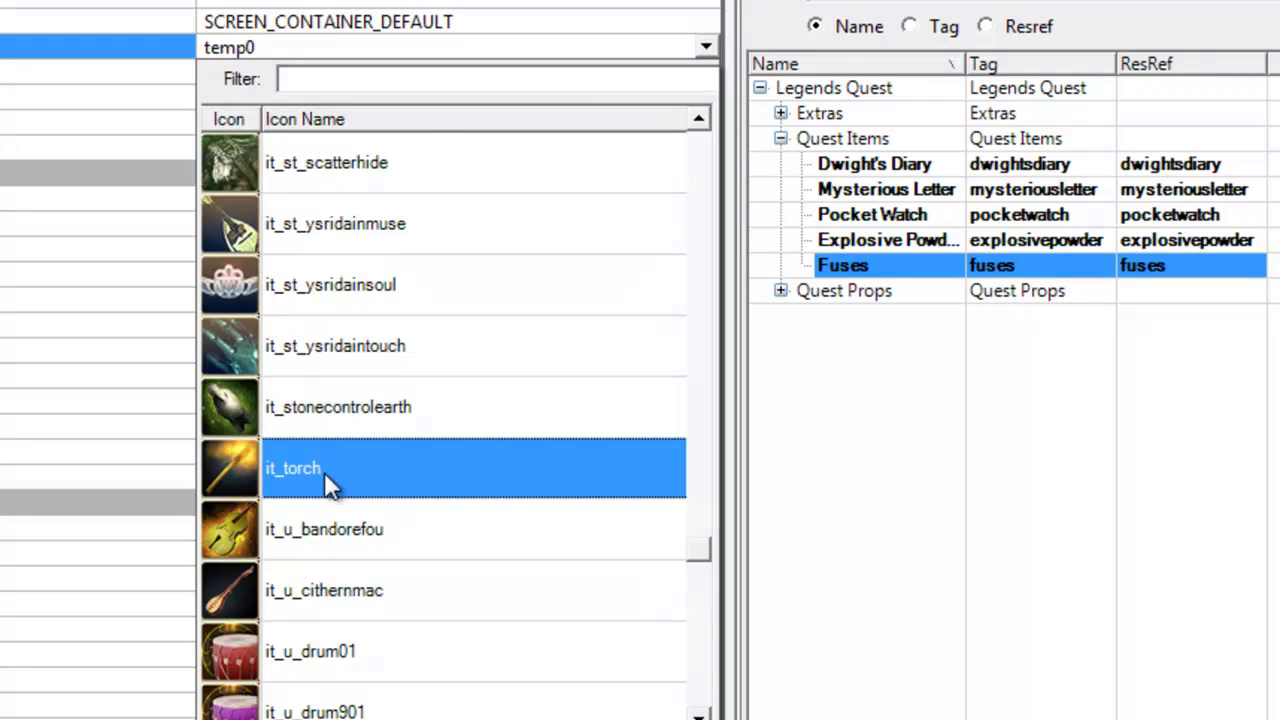
click(291, 468)
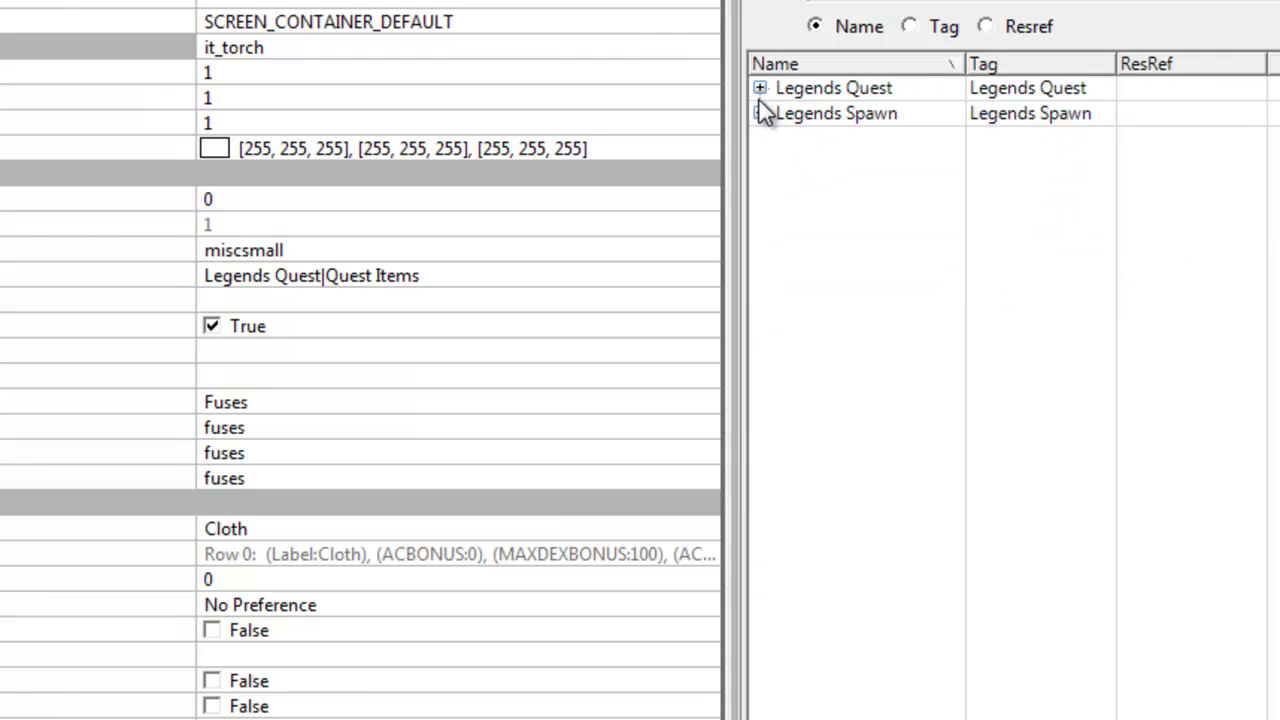
List the placeable blueprints under Legends Quest > Quest Placeables and compare the properties of the two "Chest {01 Small}" entries
click(760, 88)
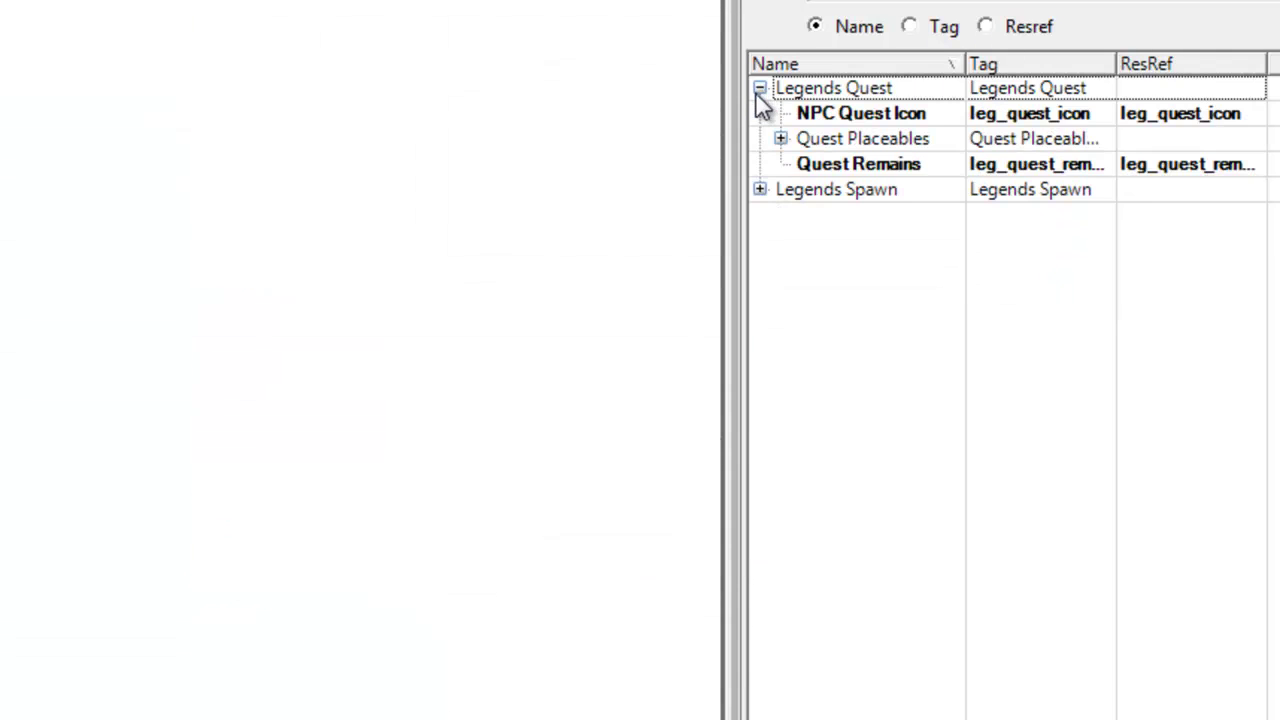
click(780, 138)
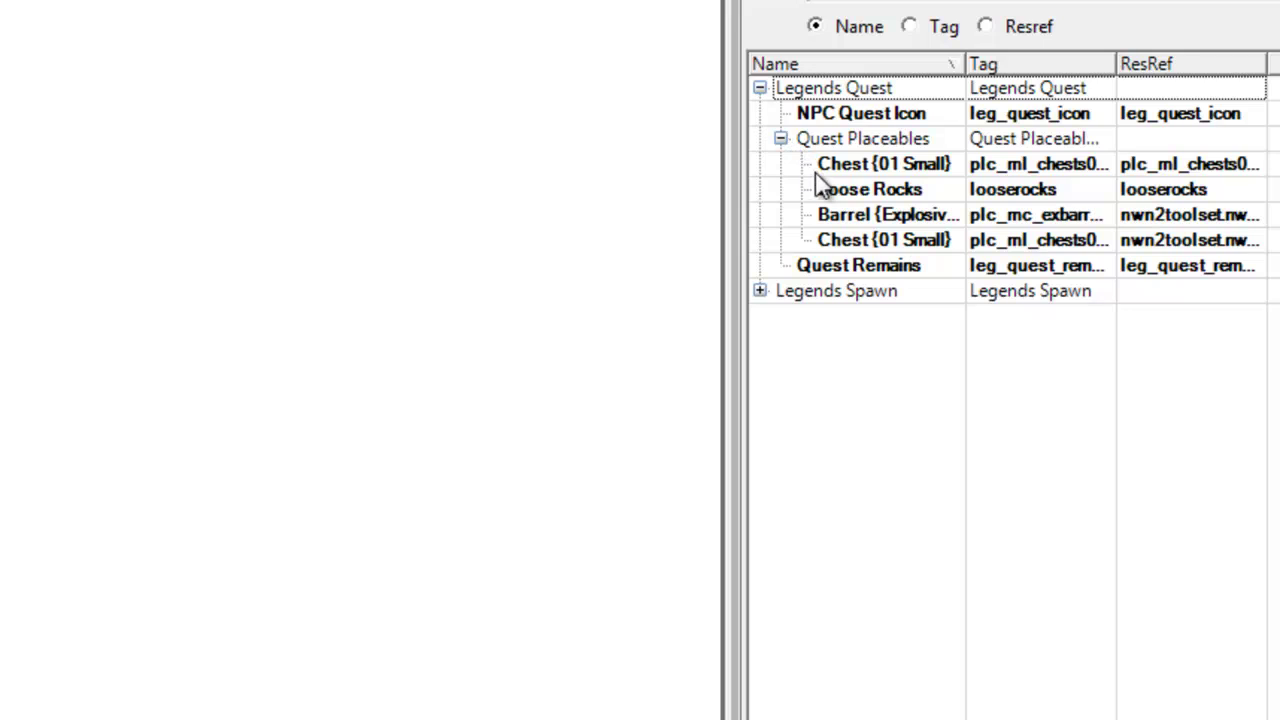
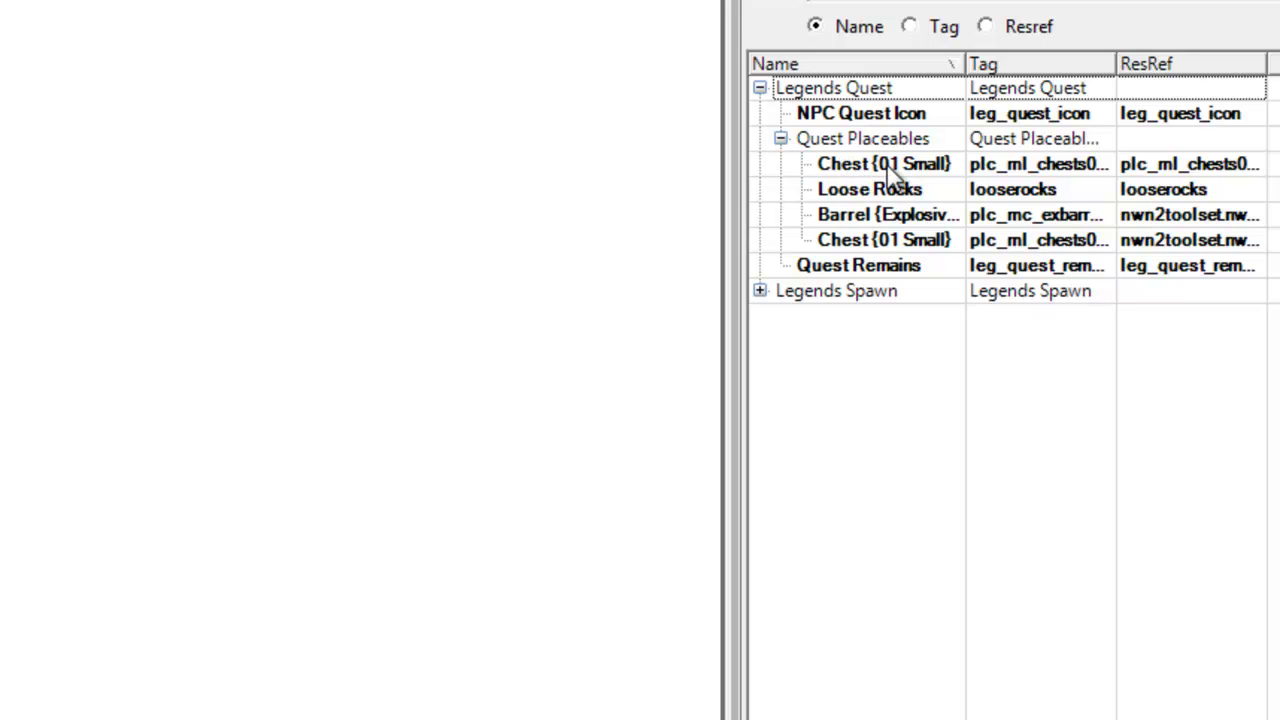
click(888, 166)
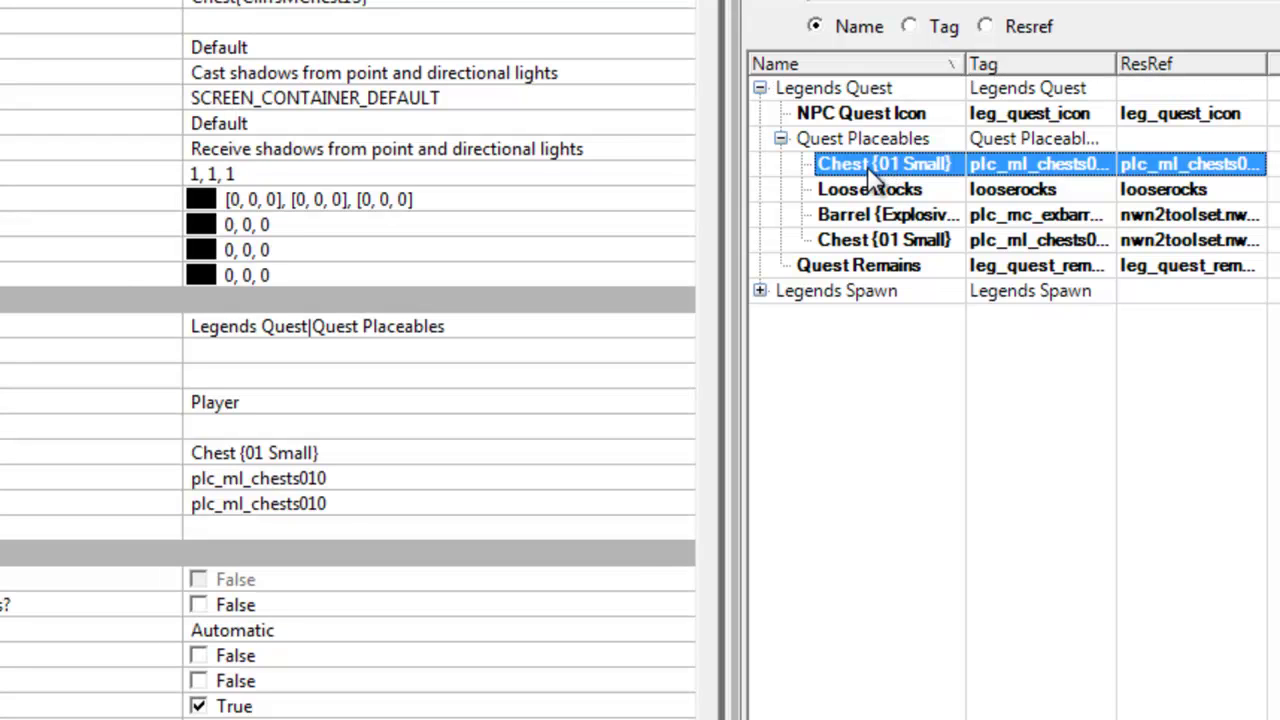
click(876, 246)
click(858, 162)
click(850, 238)
click(850, 164)
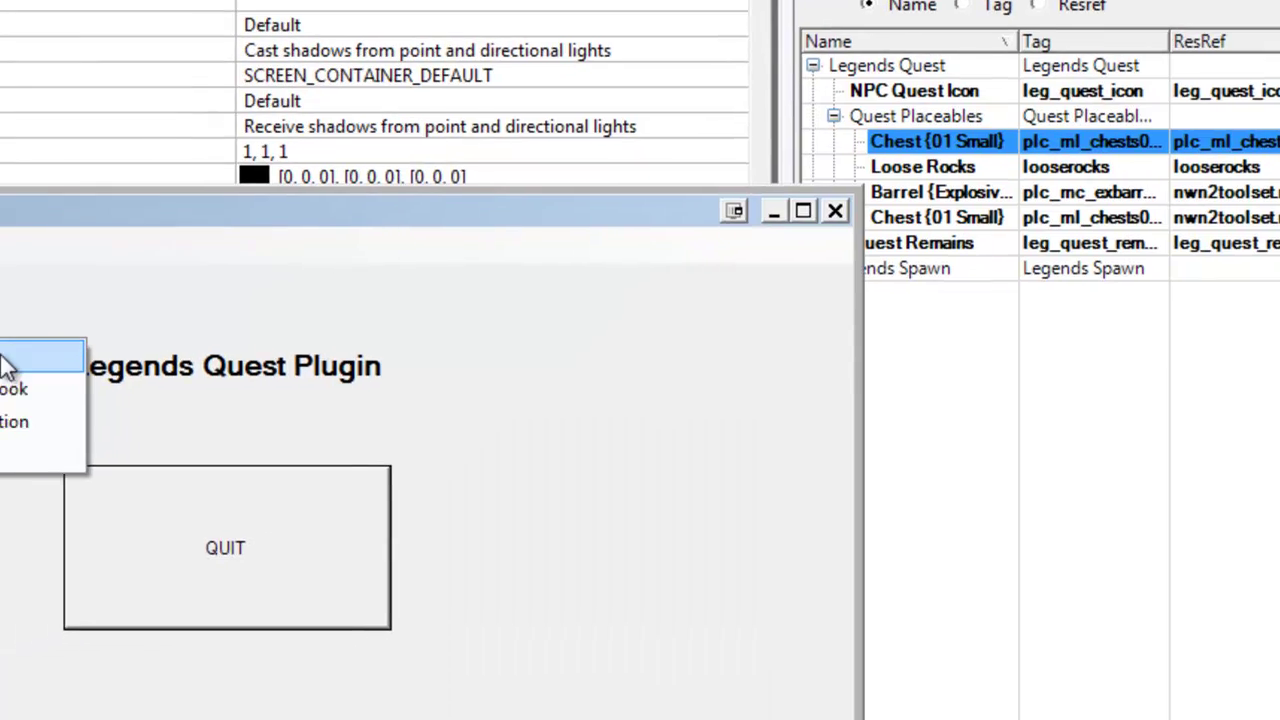
Look up the quest ID of Dwarven Ingenuity in the Legends Quest Plugin's quest list, and quit the plugin
click(2, 385)
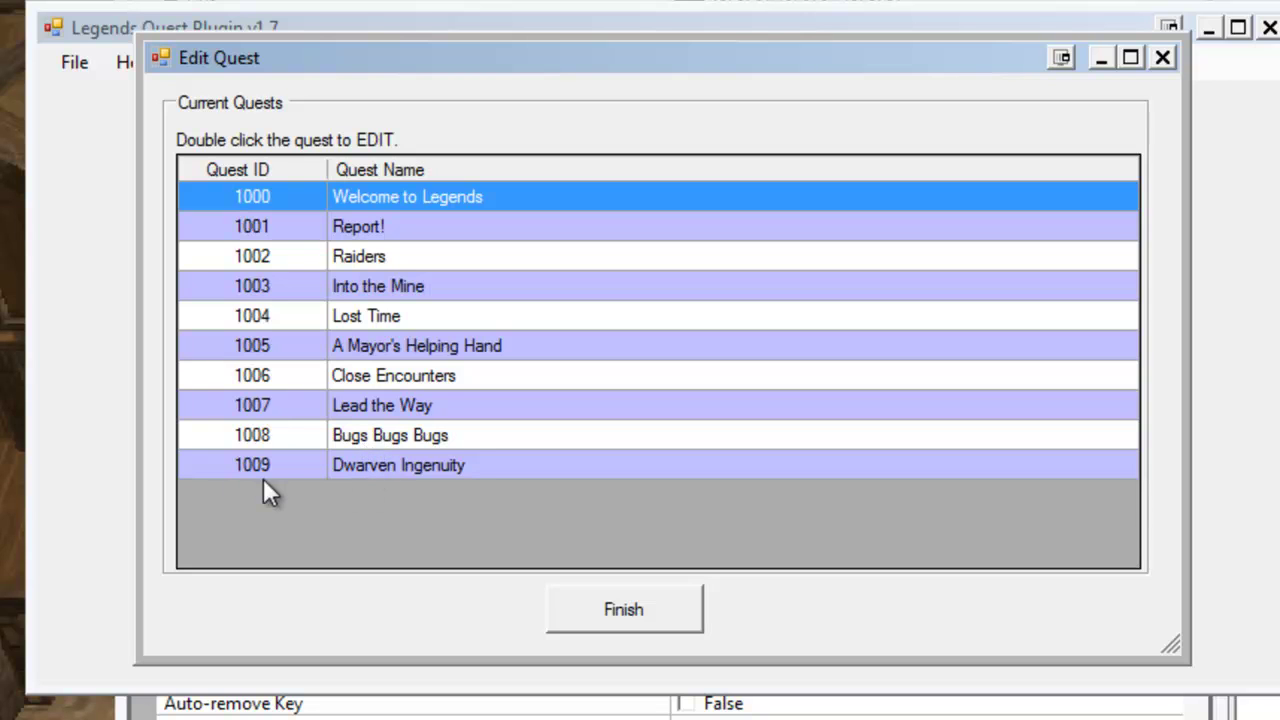
click(631, 616)
click(594, 434)
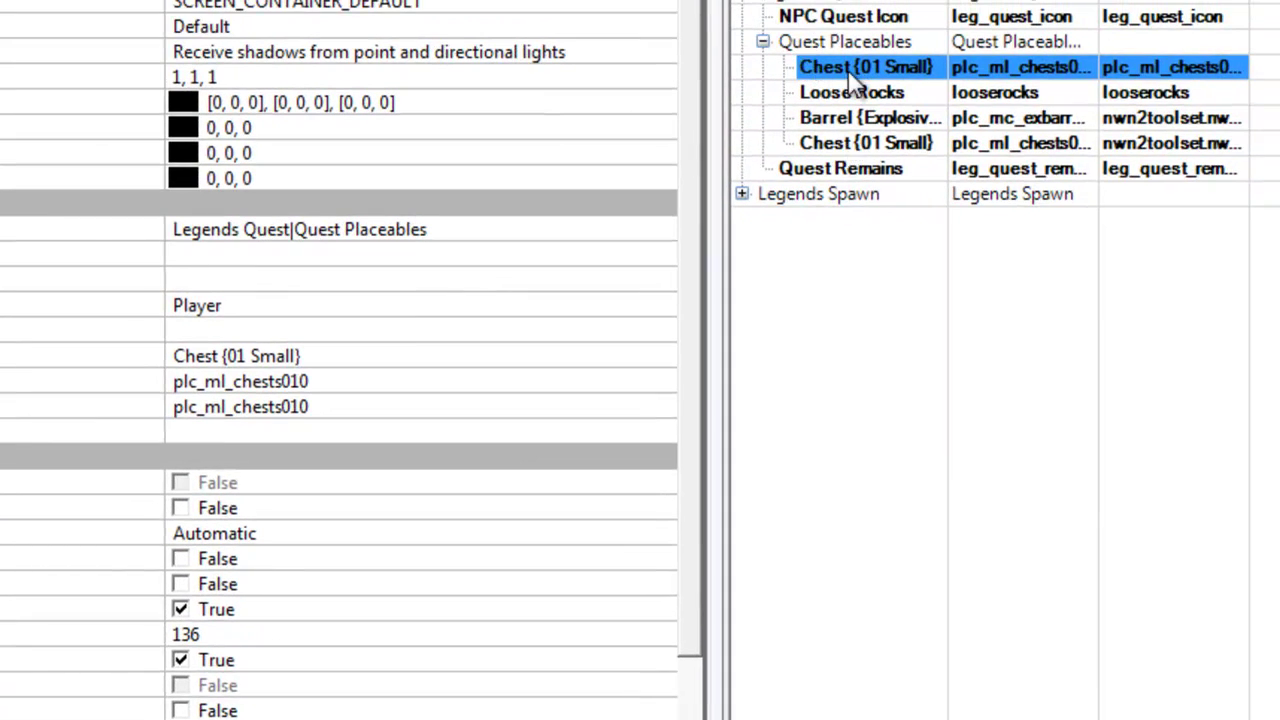
Inspect the LEG_QUEST_QuestID_1 variable of both "Chest {01 Small}" placeables to tell which quest each belongs to
scroll(695, 170, down, 5)
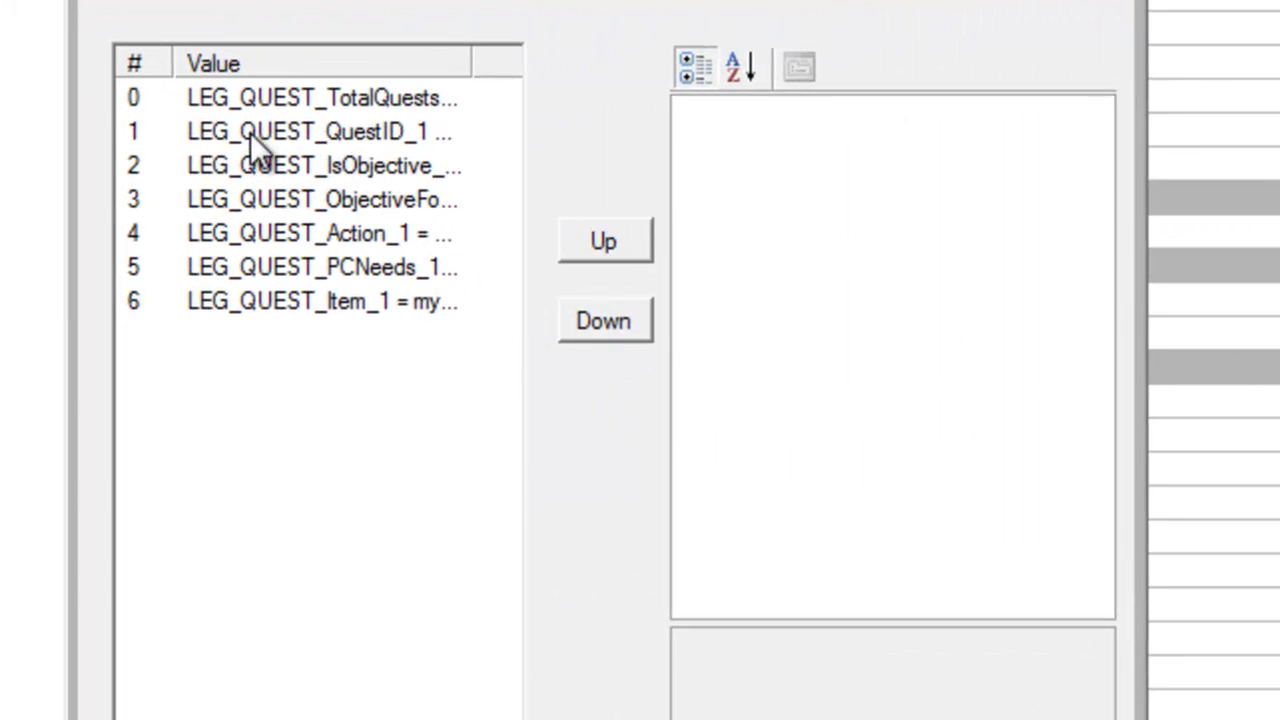
click(250, 133)
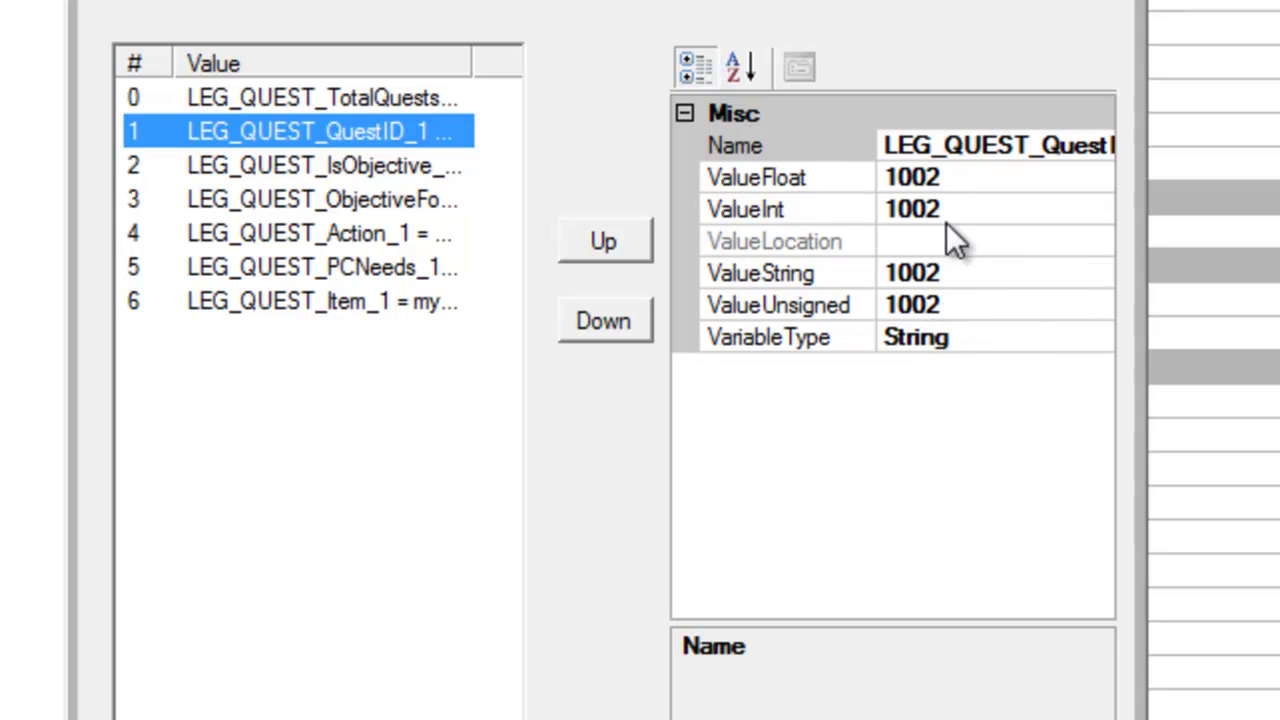
click(971, 714)
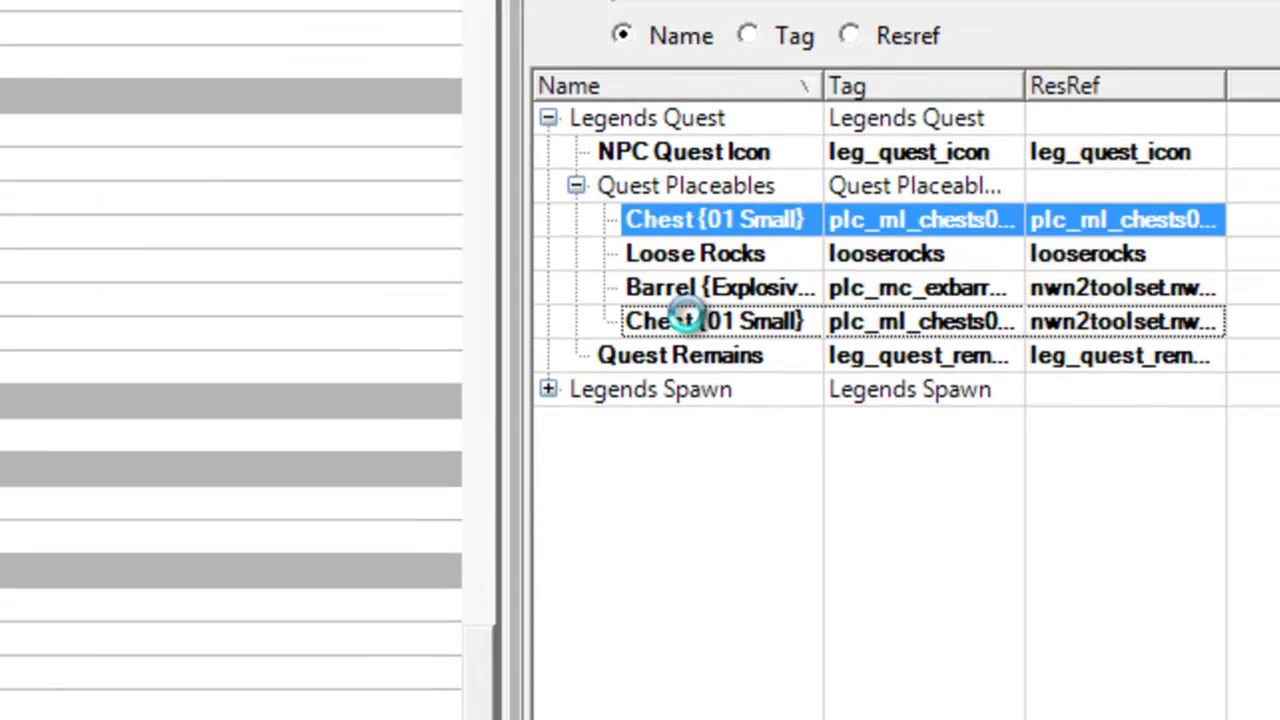
click(680, 320)
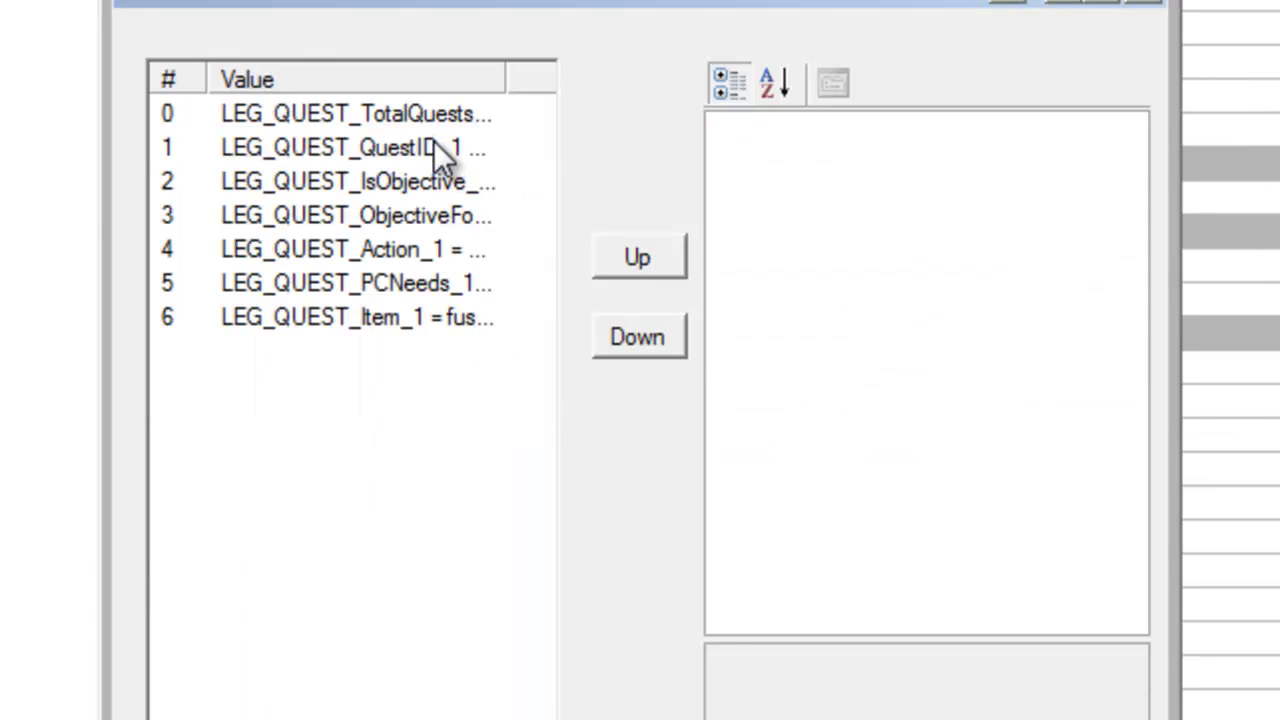
click(440, 152)
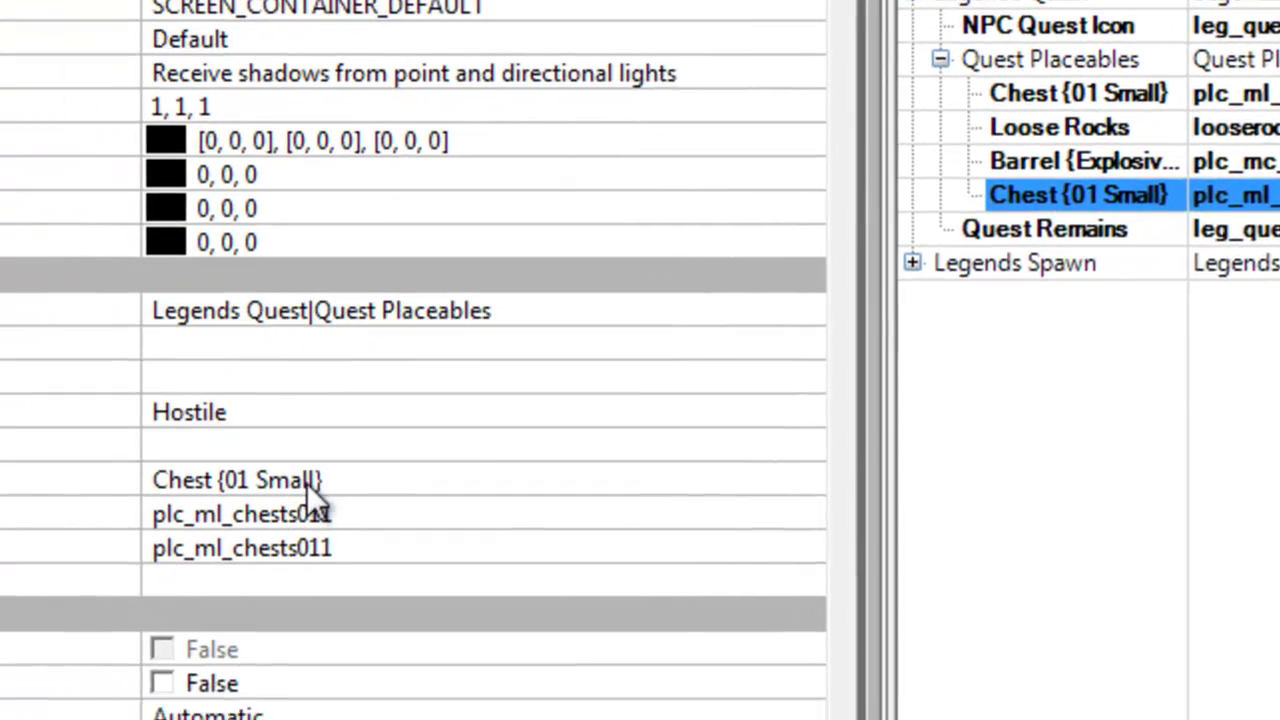
Rename the fuses quest's chest placeable, plc_ml_chests011, as "Chest {Dwarven Ingenutiy}"
click(309, 481)
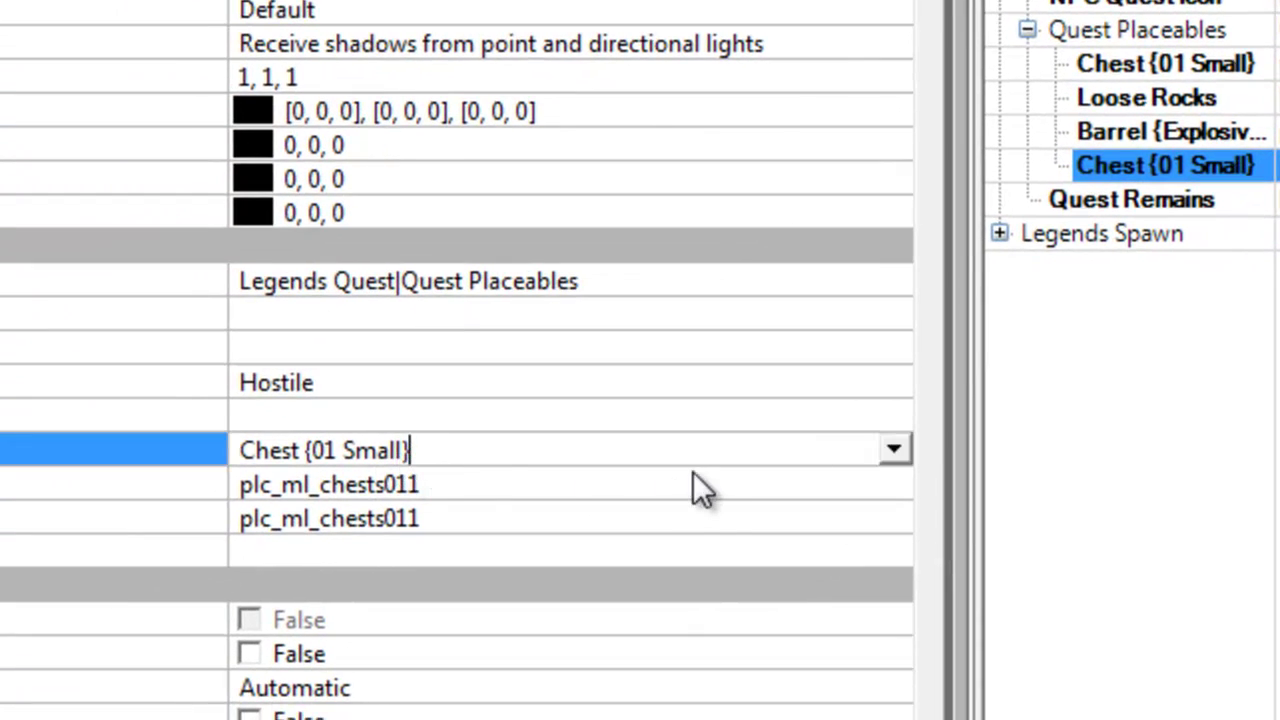
key(Left)
key(shift+Left)
key(shift+Left)
key(shift+Left)
key(shift+Left)
key(shift+Left)
key(shift+Left)
key(shift+Left)
key(shift+Left)
key(shift+Left)
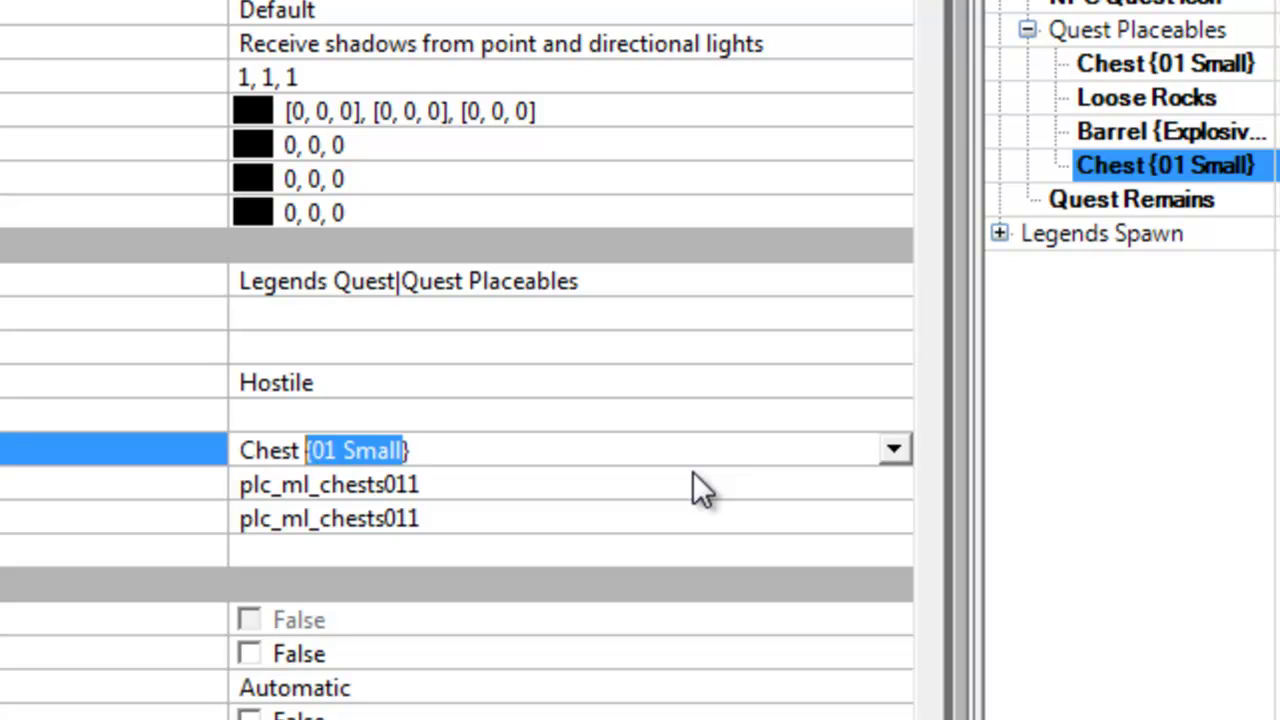
key(shift+Right)
text(Dwarven Ingen)
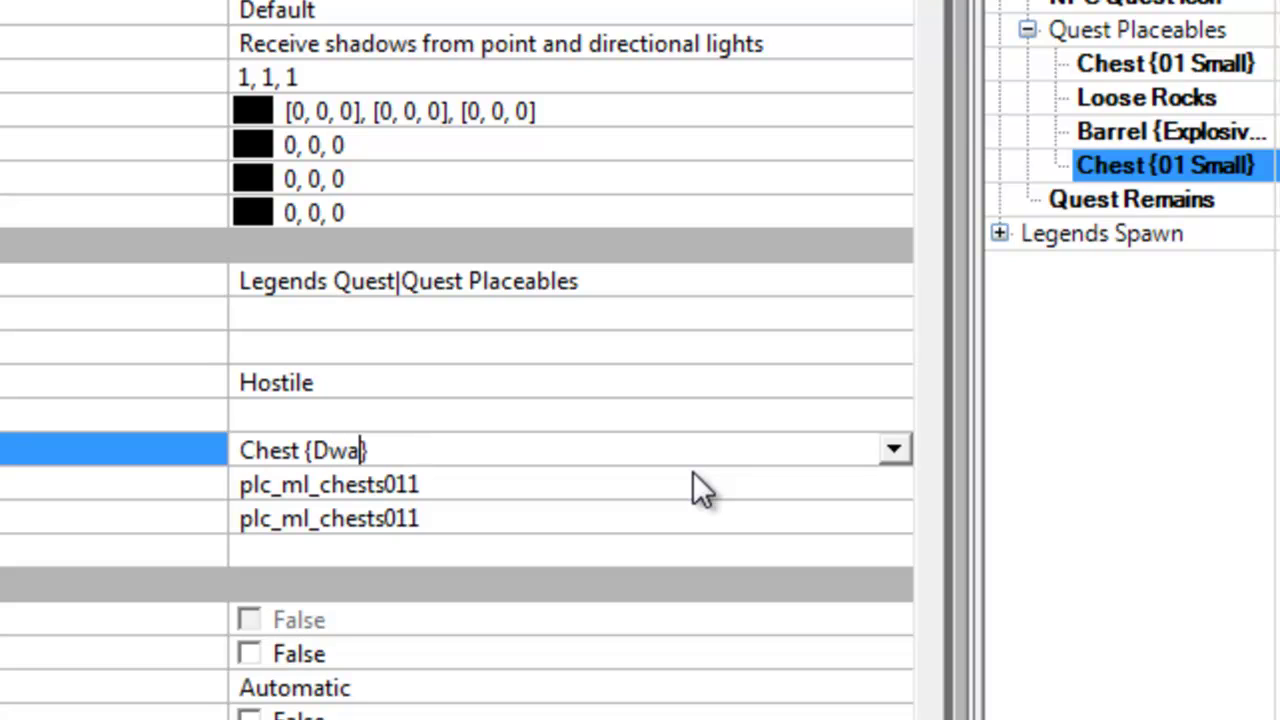
text(utiy)
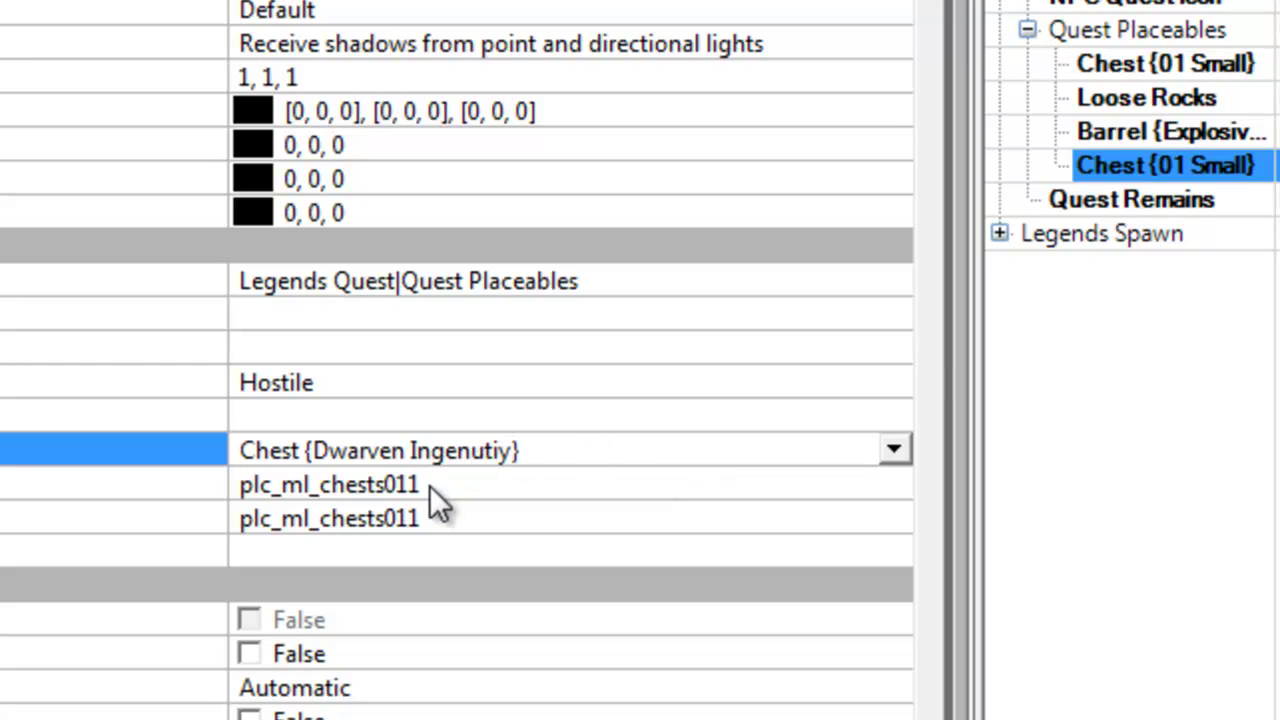
key(Return)
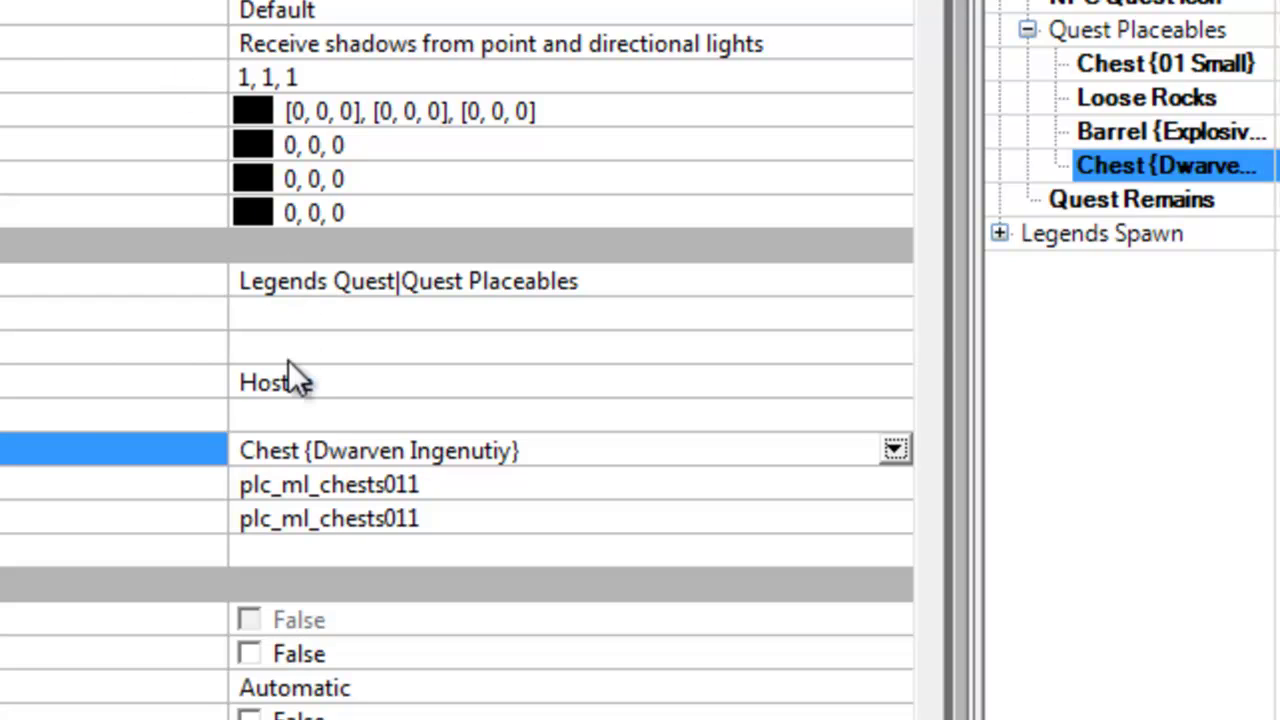
Replace "Chest" in the Dwarven Ingenuity chest's name with "Box of Fuses", keeping the quest name in braces
click(293, 450)
double_click(293, 450)
key(BackSpace)
text(Box of Fus)
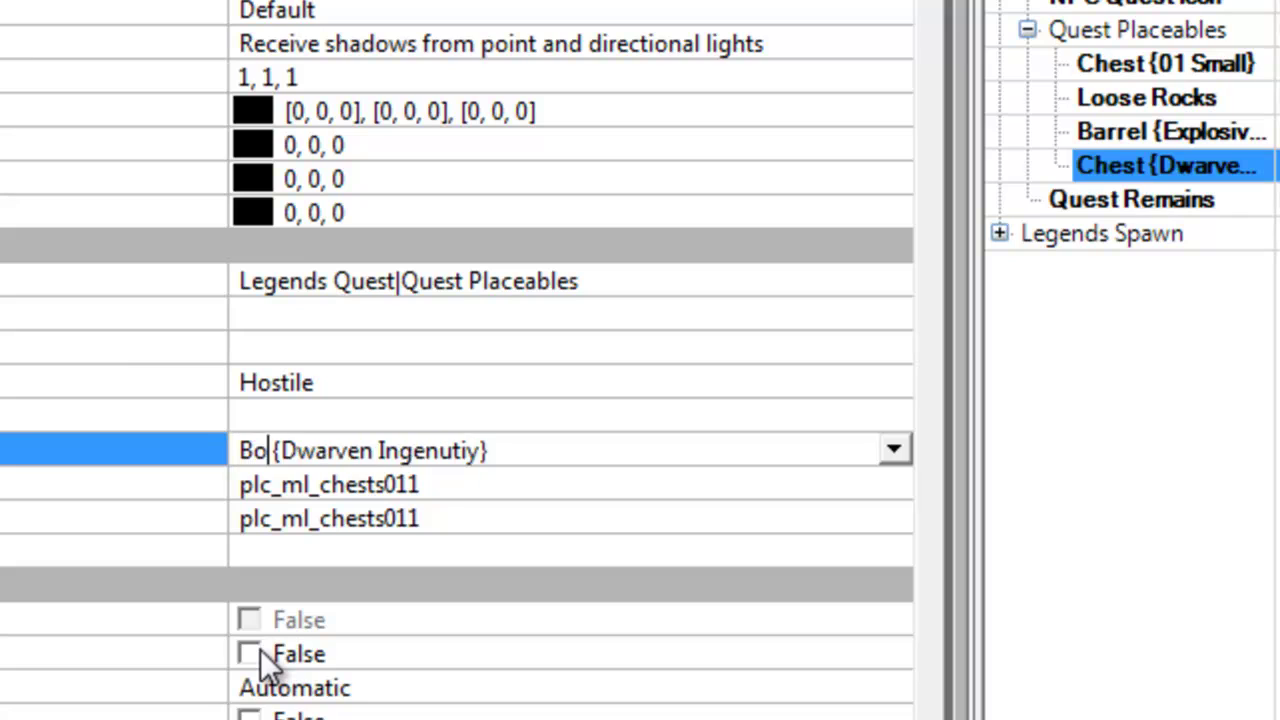
text(es)
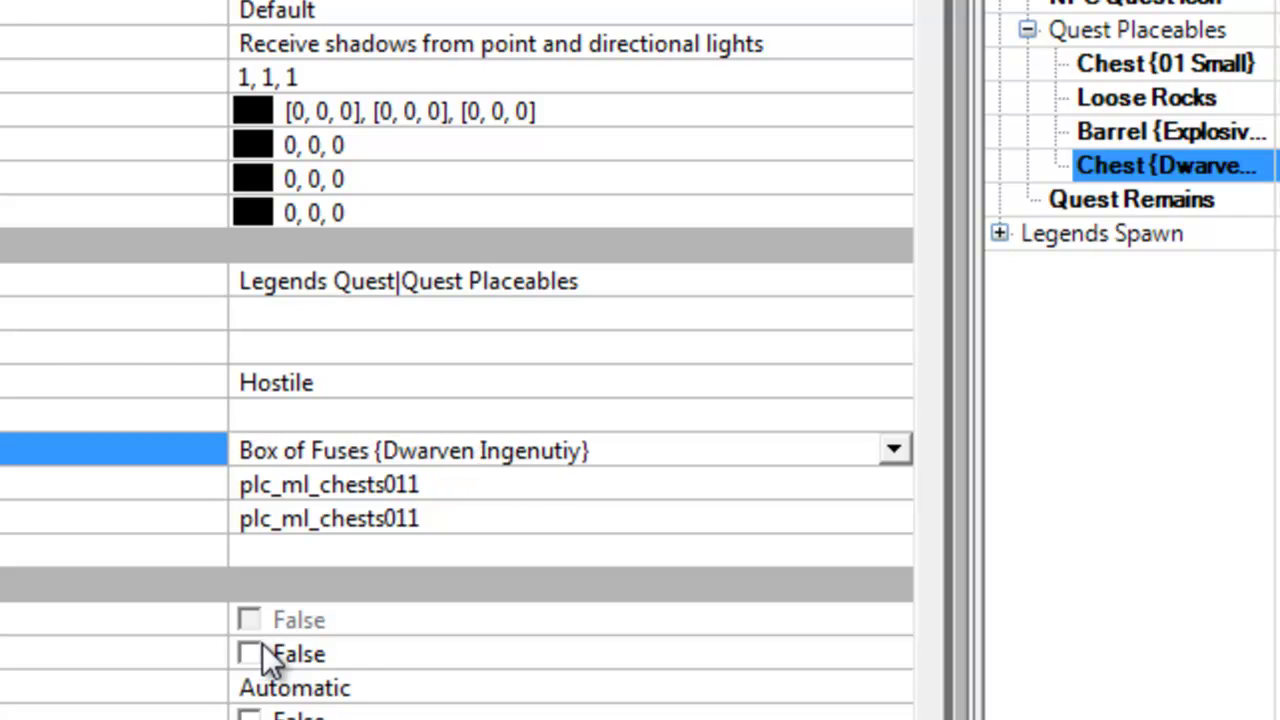
key(Return)
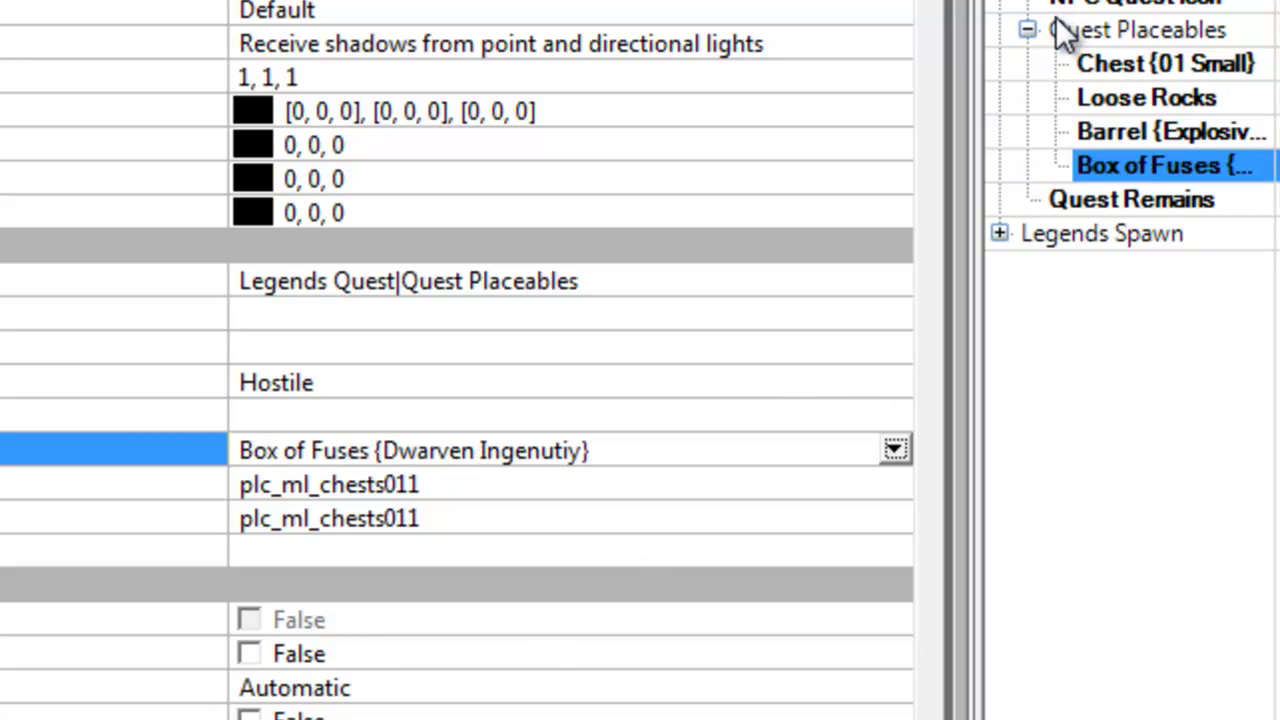
Rename the explosive barrel placeable as "Barrel of Powder {Explosive}"
click(1110, 133)
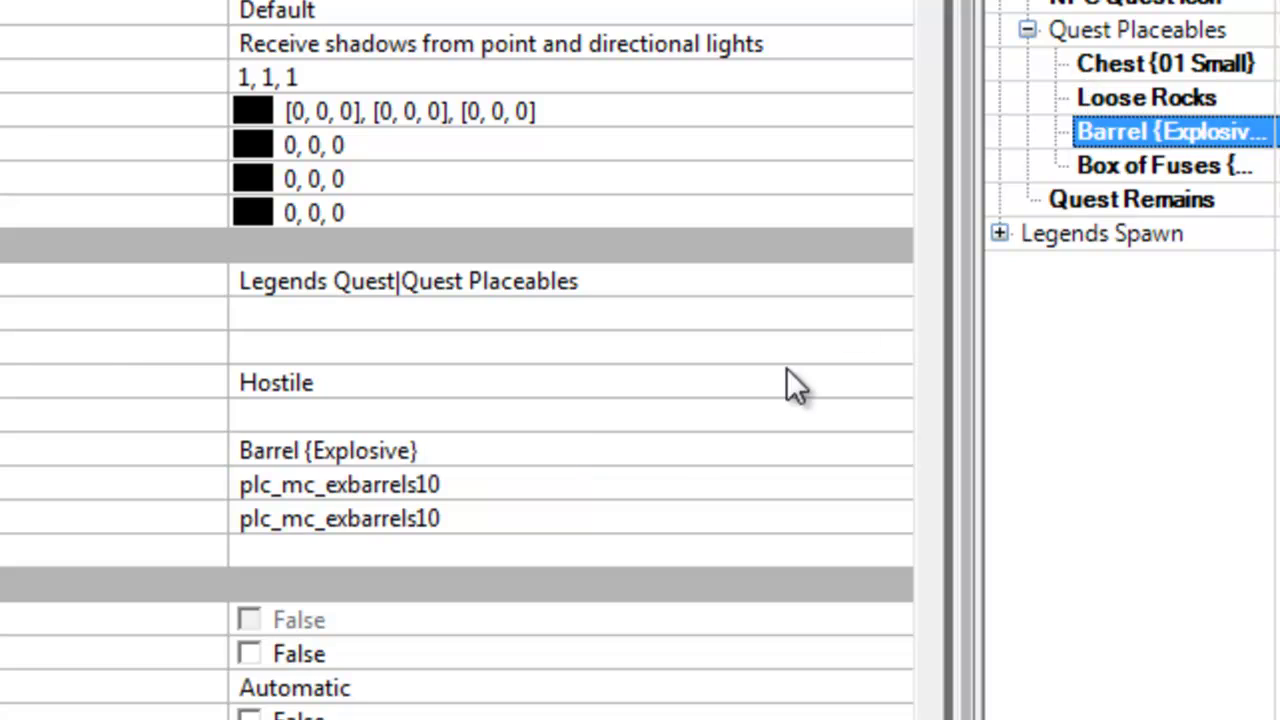
click(440, 447)
key(Right)
key(Right)
key(Right)
key(Right)
key(Right)
key(Right)
key(Right)
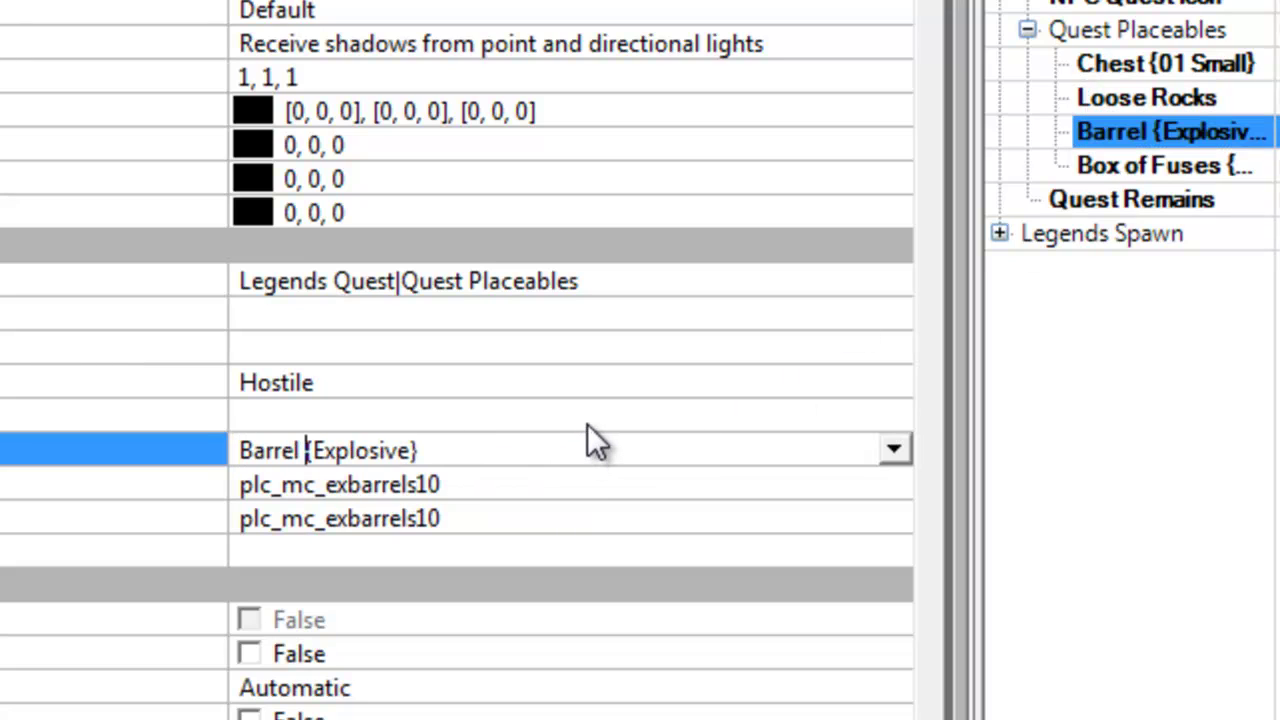
text(of Po)
text(wder)
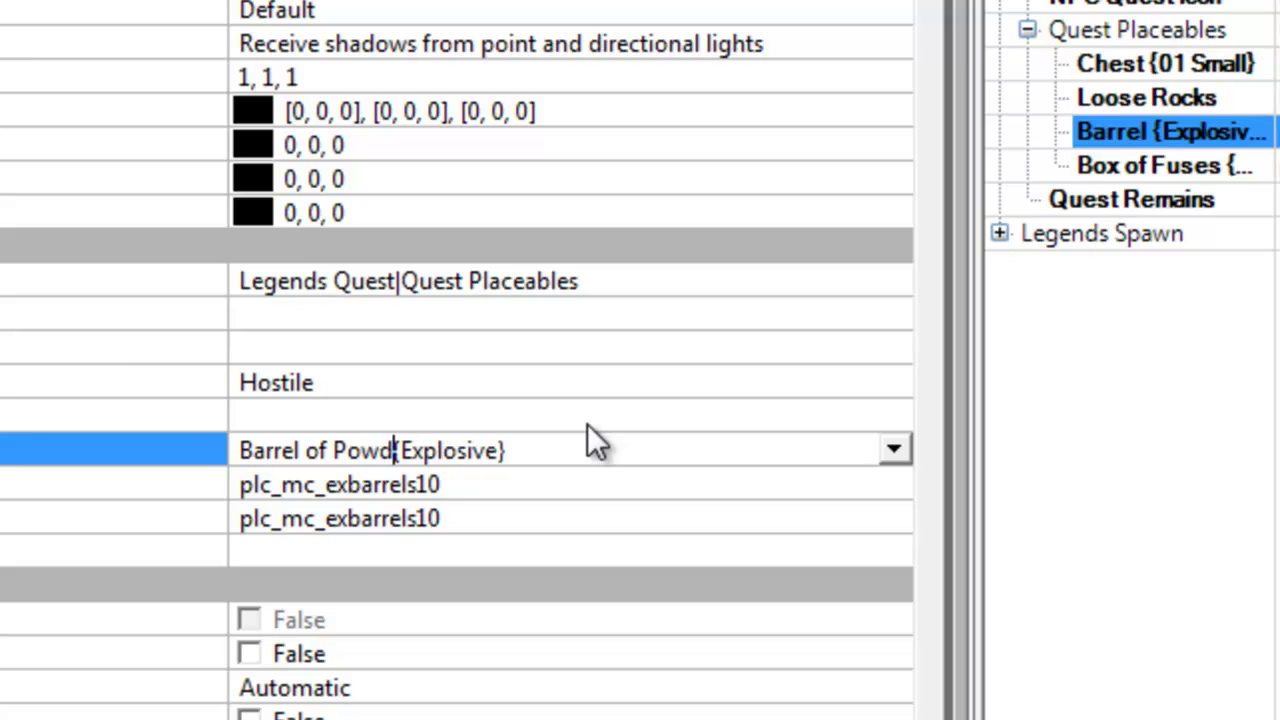
key(Return)
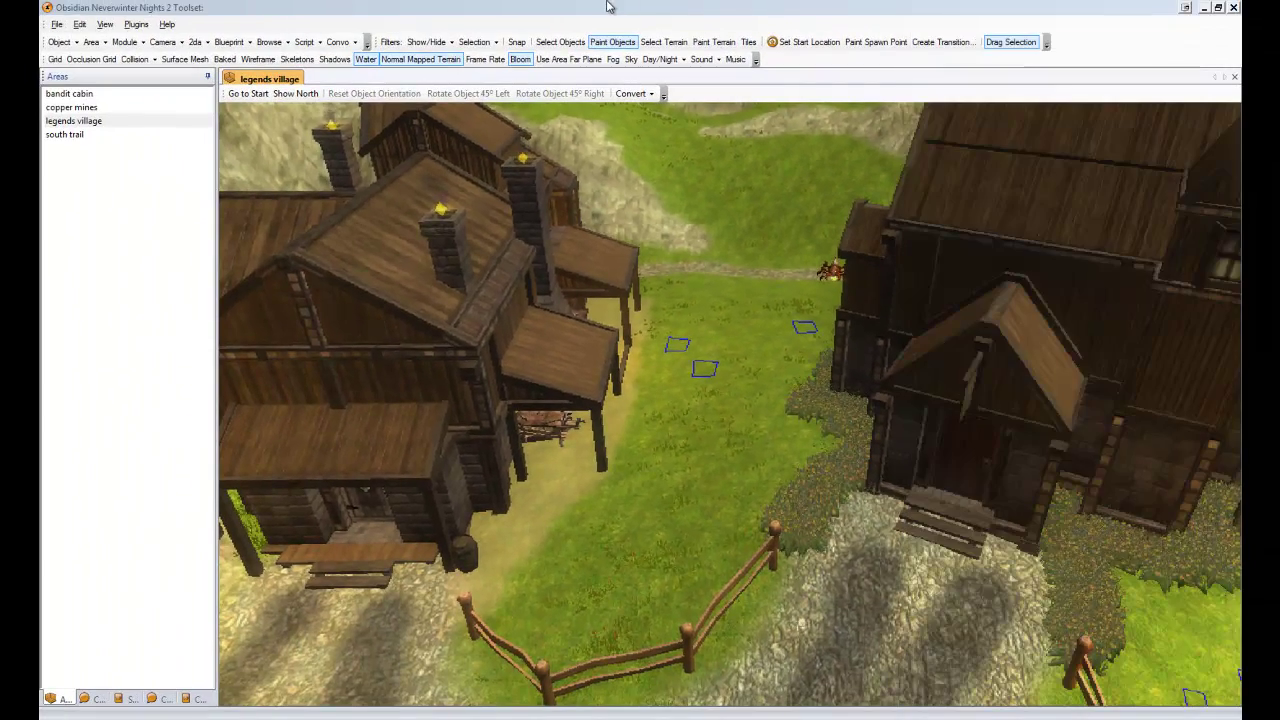
Place the powder barrel on the sandy ground by the smithy's corner in legends village, with the surface mesh and baked displays on
click(608, 6)
key(Escape)
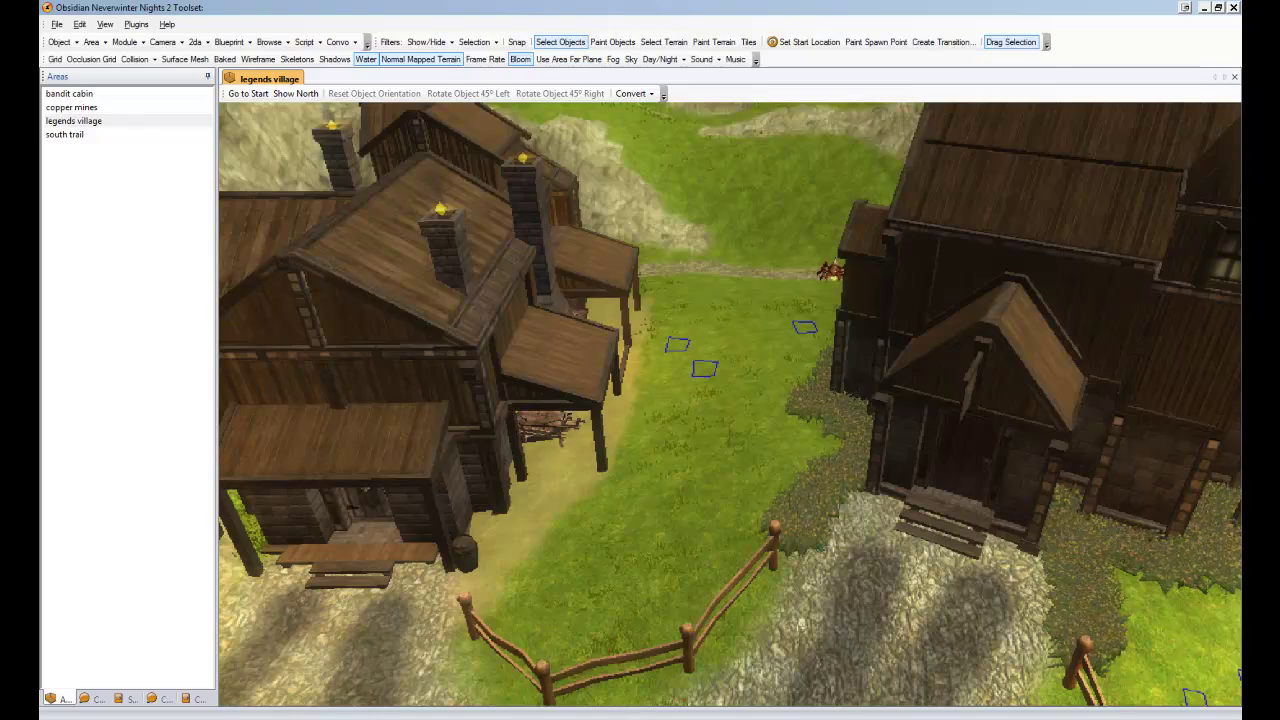
click(612, 42)
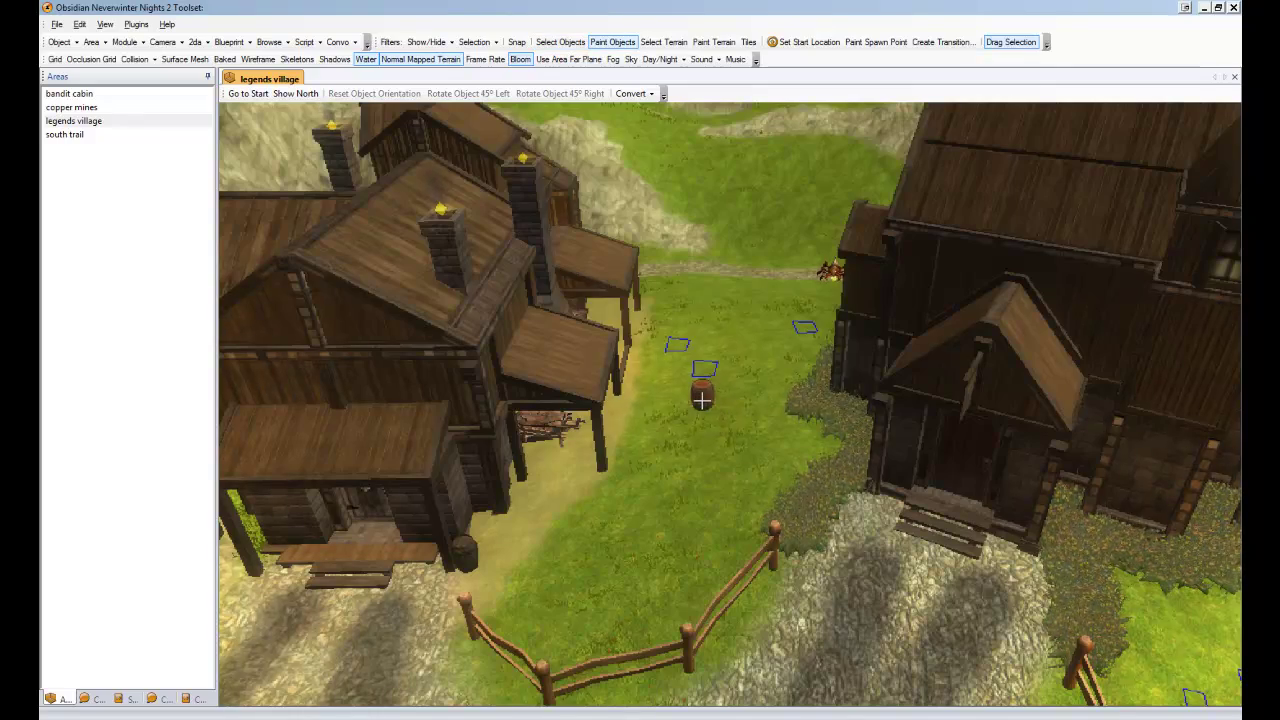
middle_drag(703, 401, 704, 306)
scroll(734, 451, up, 5)
middle_drag(881, 440, 857, 415)
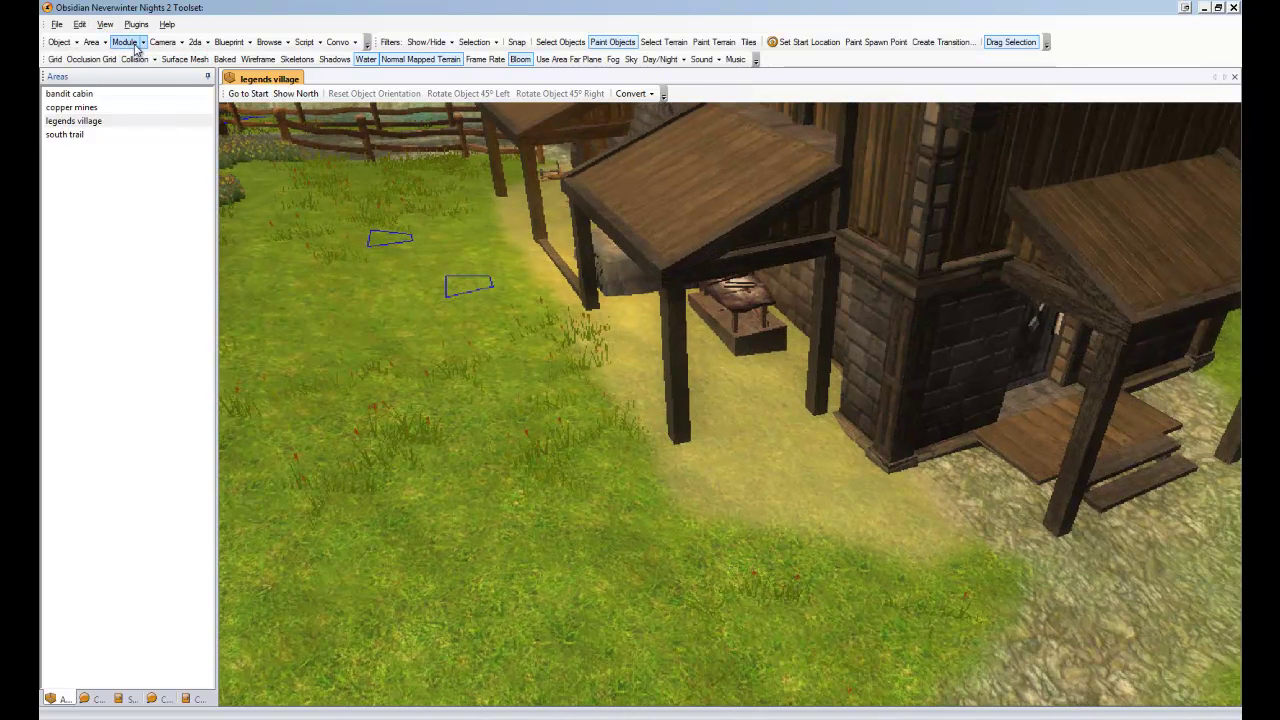
click(186, 60)
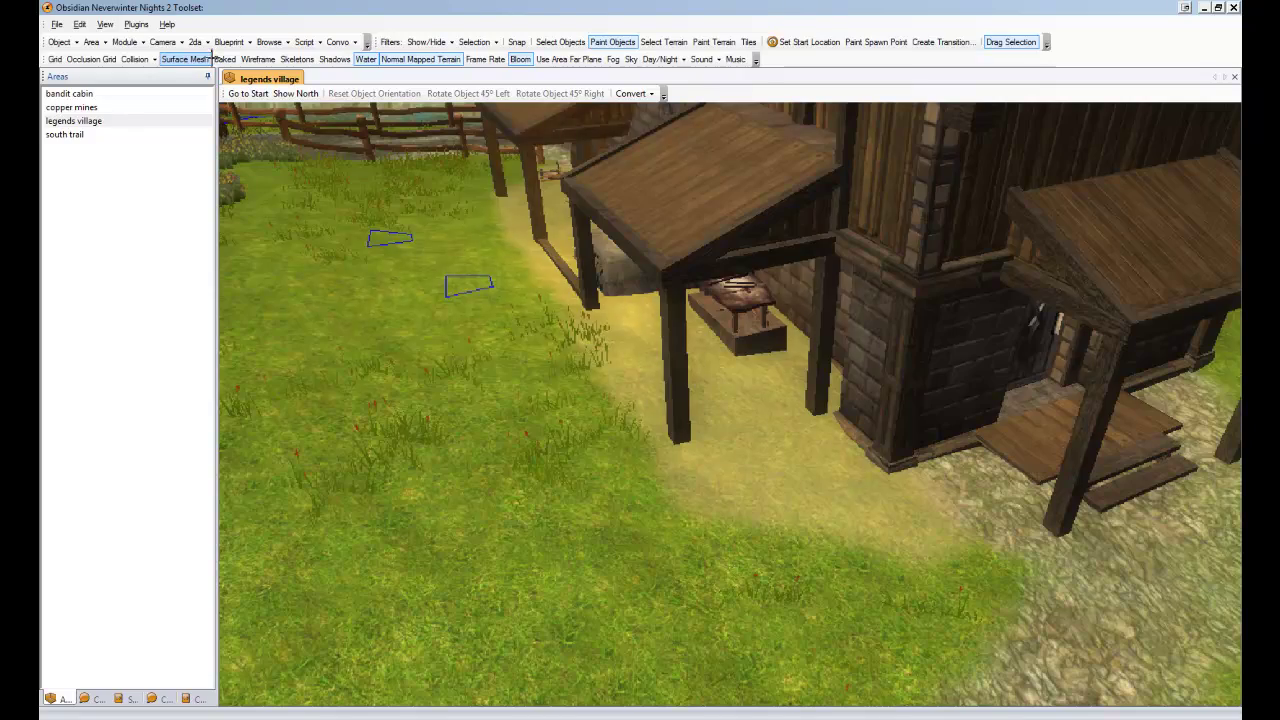
click(224, 59)
scroll(775, 507, up, 1)
middle_drag(775, 507, 784, 459)
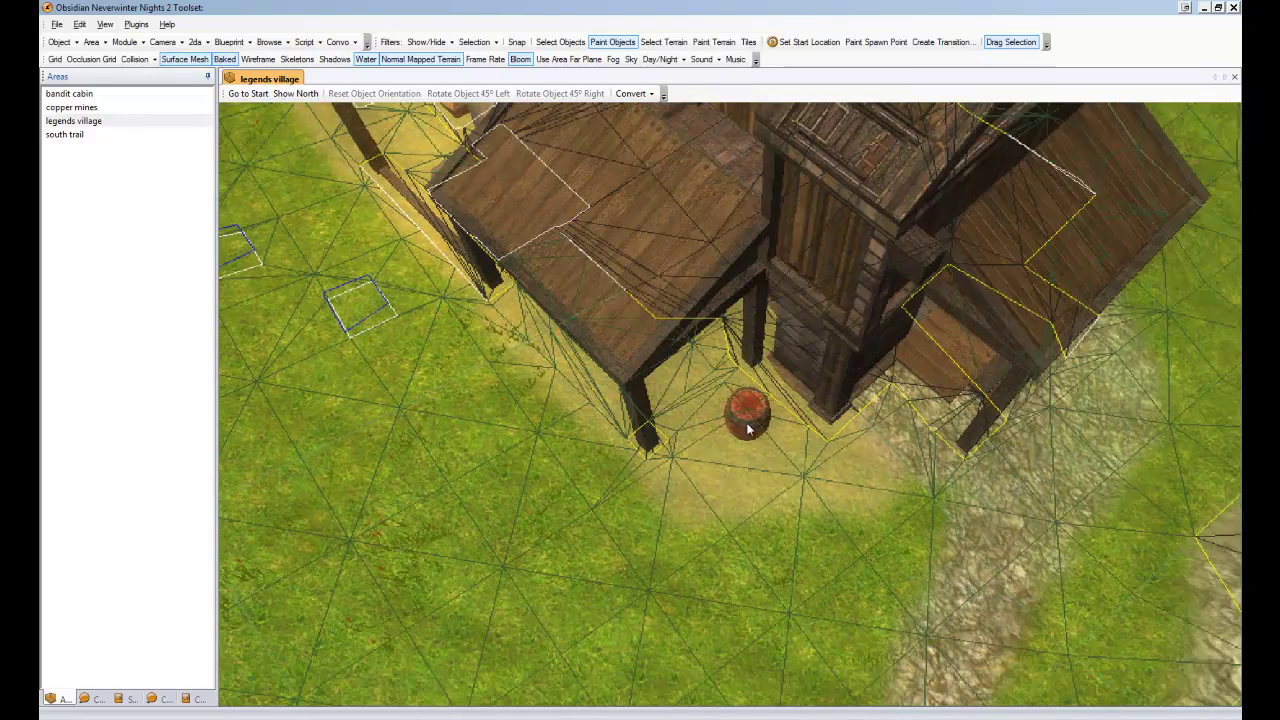
click(747, 430)
key(Escape)
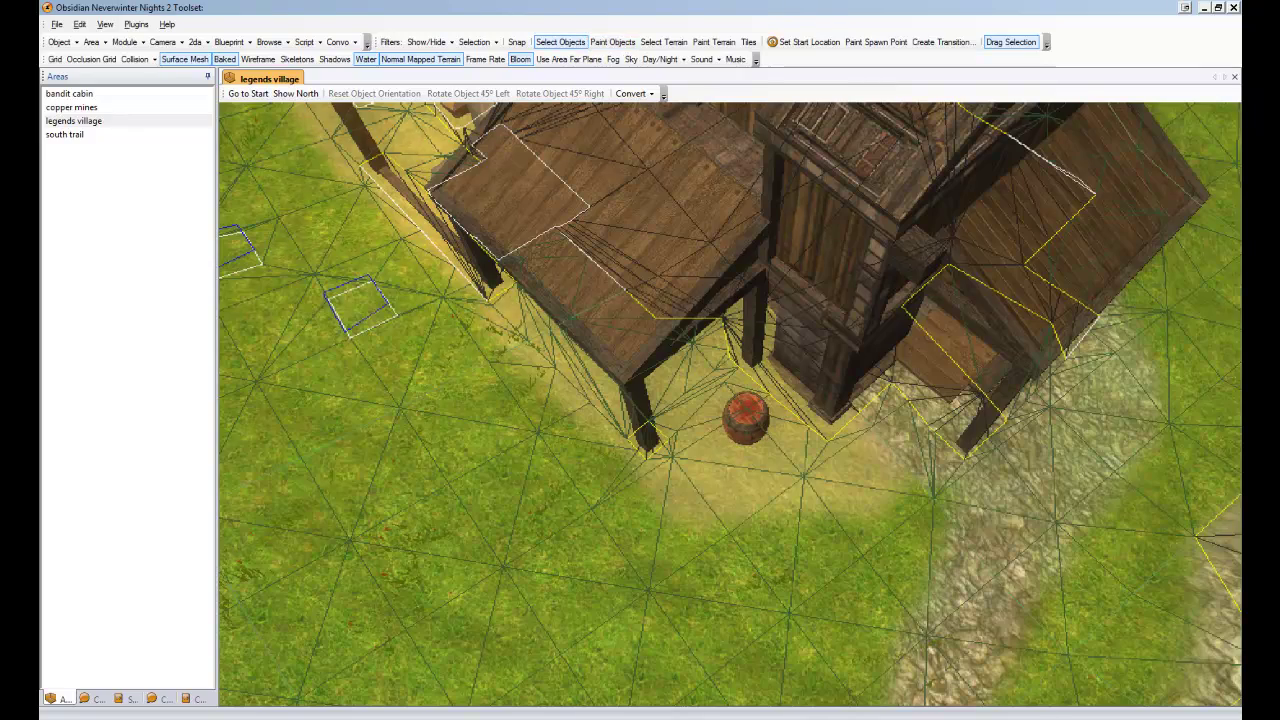
Place the Box of Fuses on the ground beside the smithy's porch, on the far side from the powder barrel
mouse_move(1017, 431)
middle_down()
mouse_move(923, 426)
mouse_move(924, 512)
middle_up()
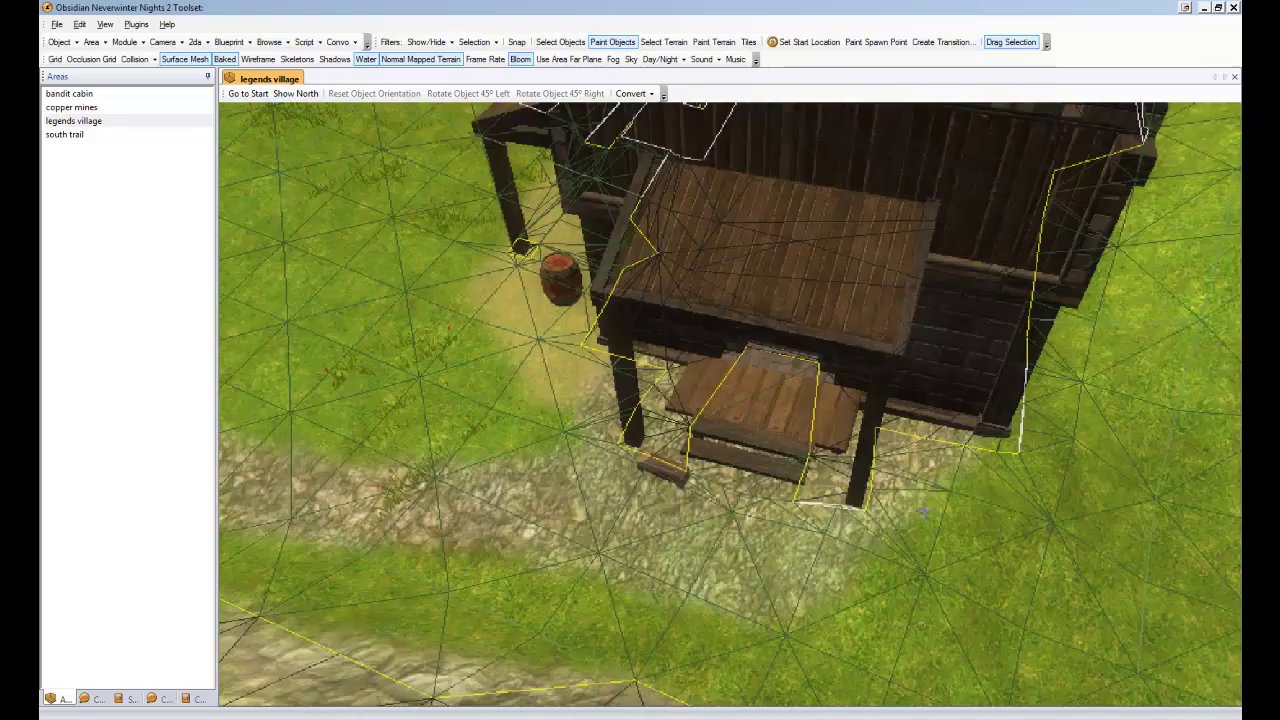
ctrl+drag(924, 512, 929, 484)
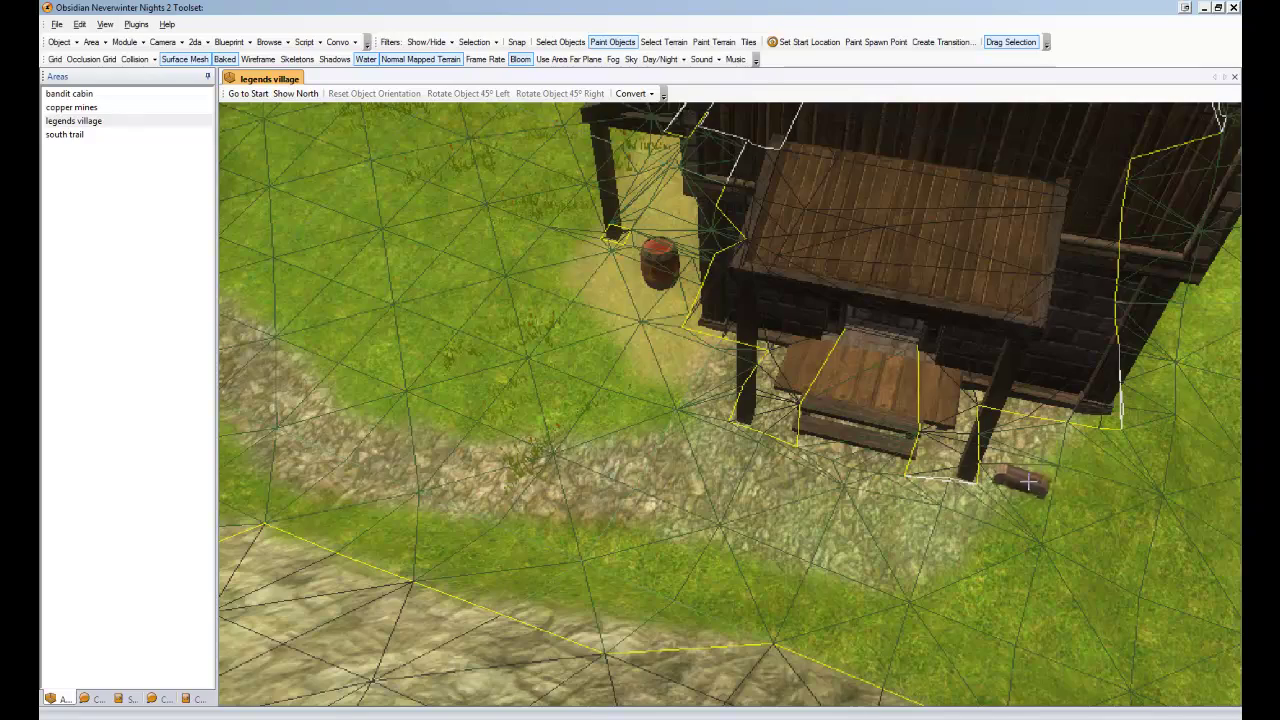
click(1047, 438)
key(Escape)
Turn off the baked and surface mesh displays in the legends village area
mouse_move(568, 447)
middle_down()
mouse_move(584, 425)
mouse_move(716, 413)
mouse_move(898, 441)
middle_up()
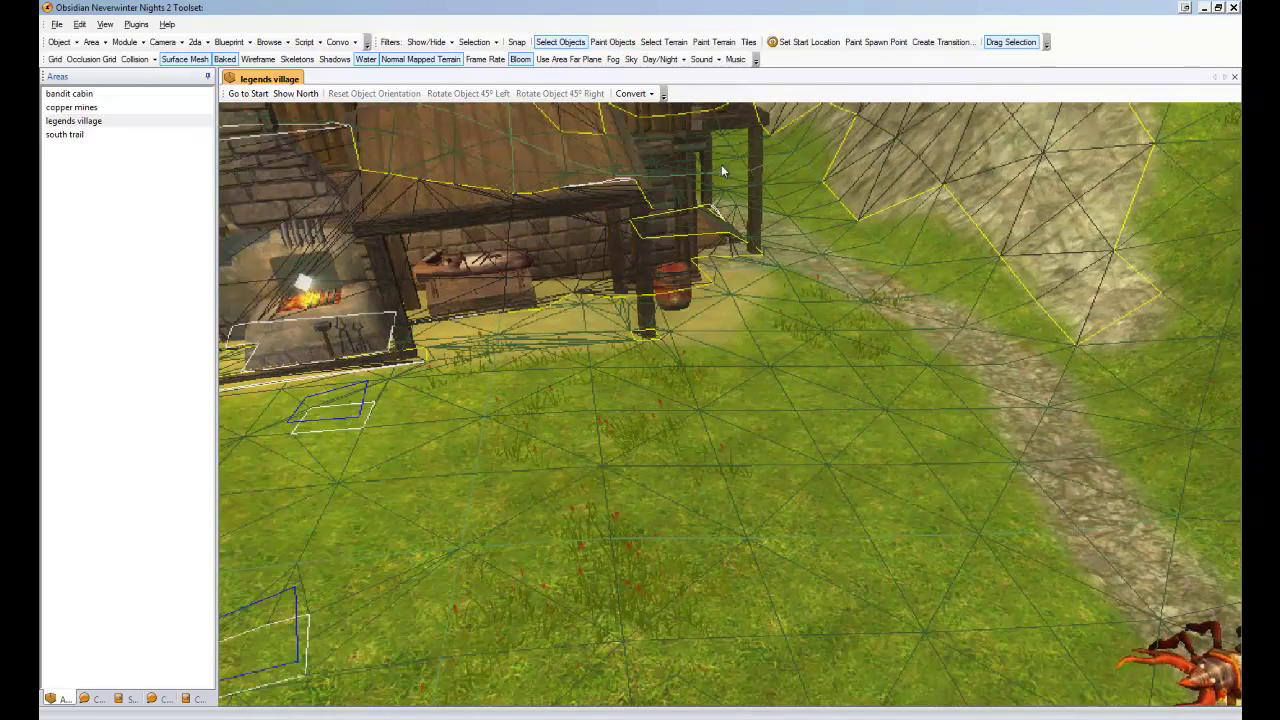
click(224, 59)
click(185, 59)
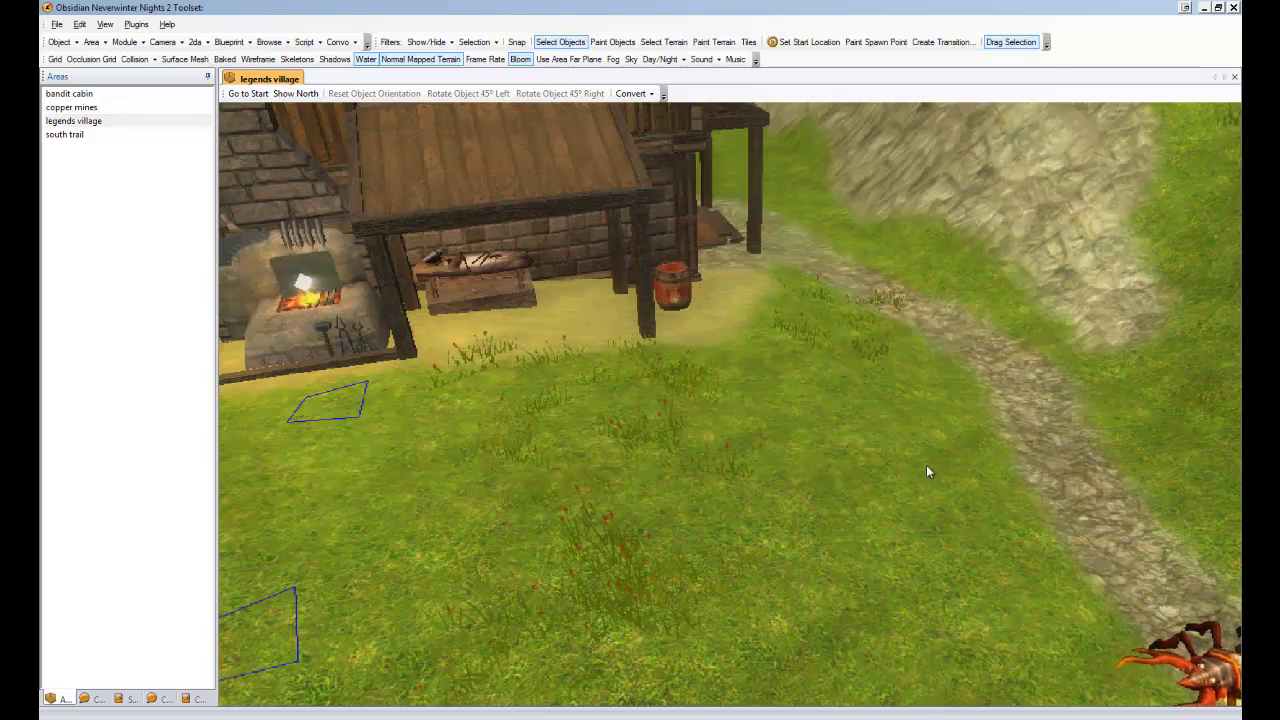
middle_drag(926, 465, 983, 453)
middle_drag(934, 403, 898, 276)
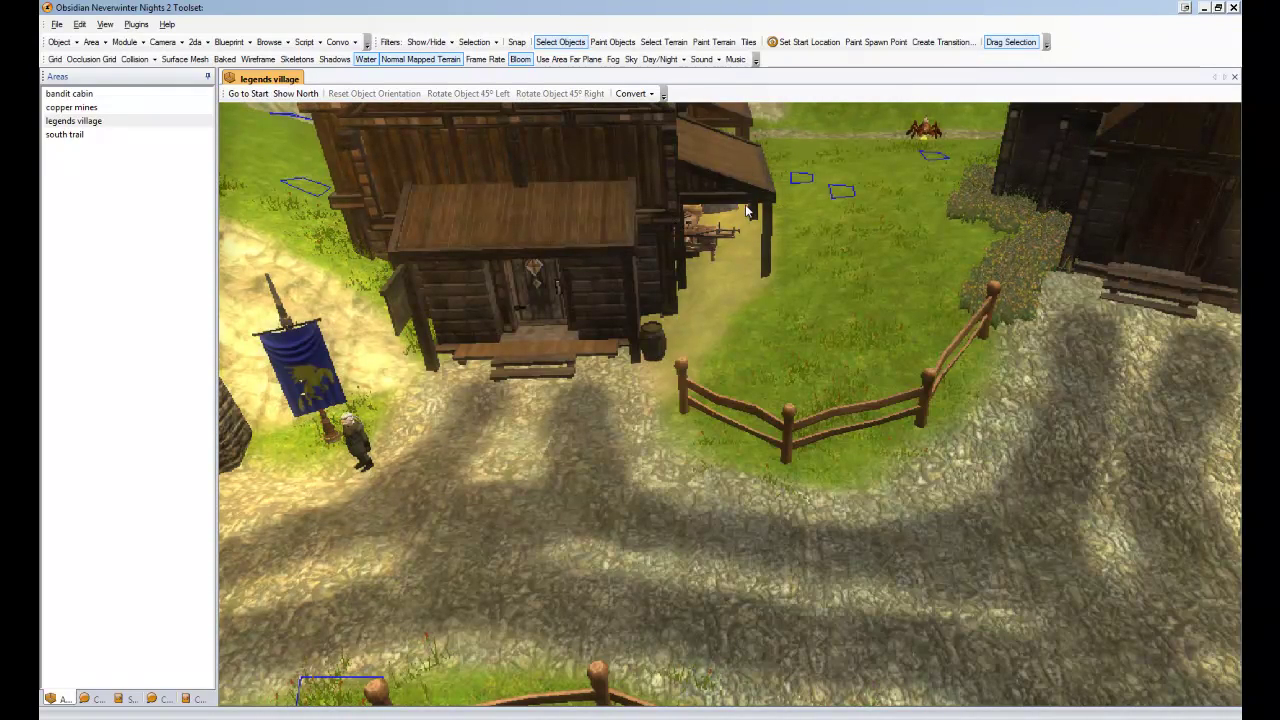
ctrl+drag(867, 180, 690, 515)
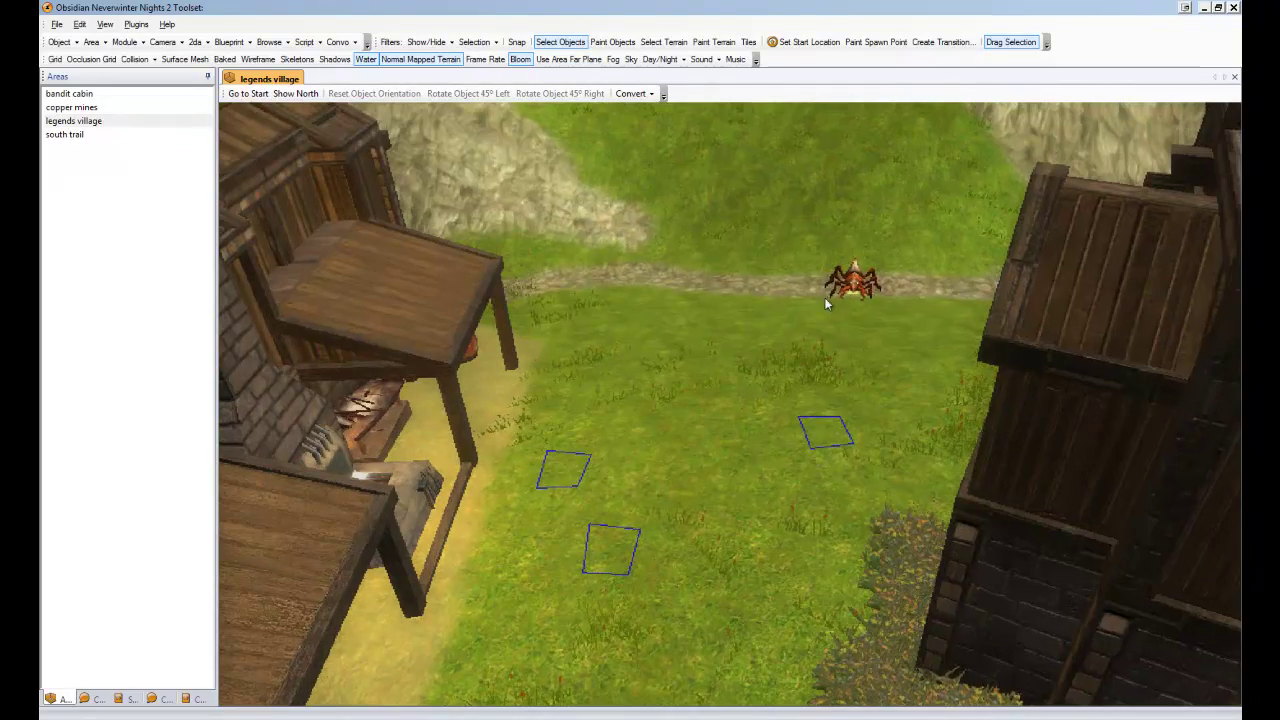
ctrl+drag(760, 337, 814, 297)
ctrl+drag(729, 385, 806, 236)
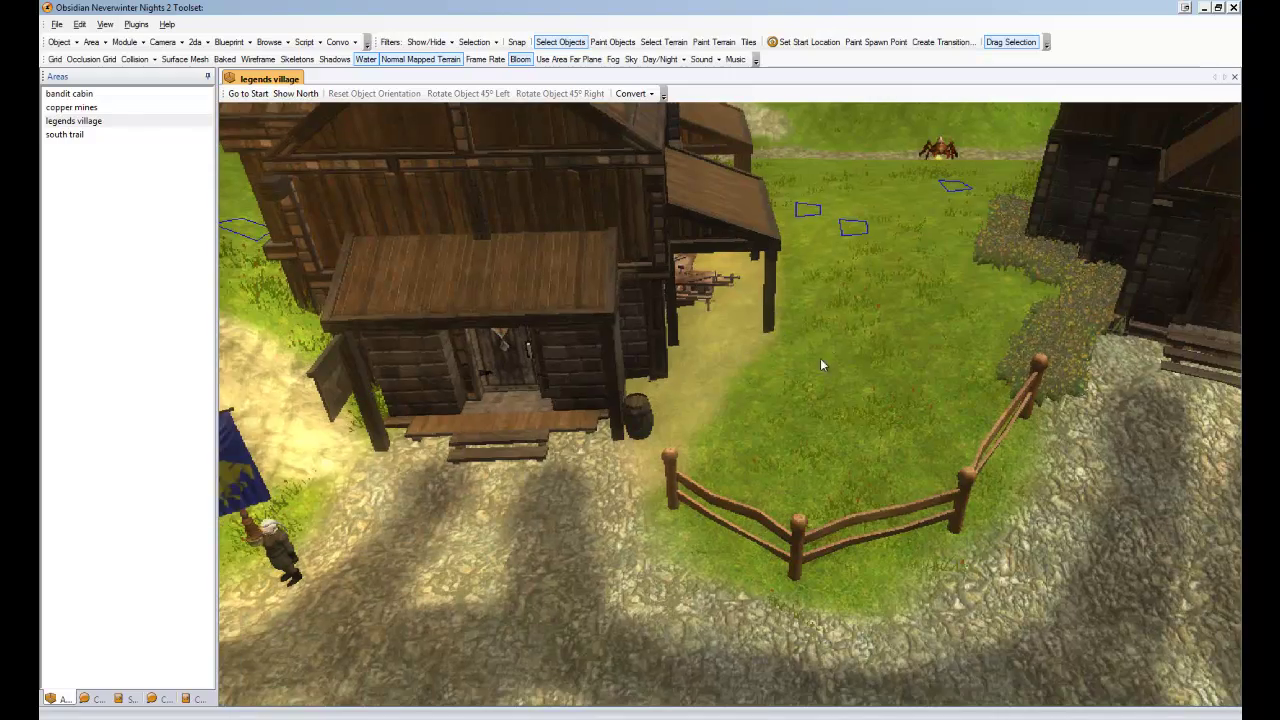
ctrl+drag(786, 391, 805, 352)
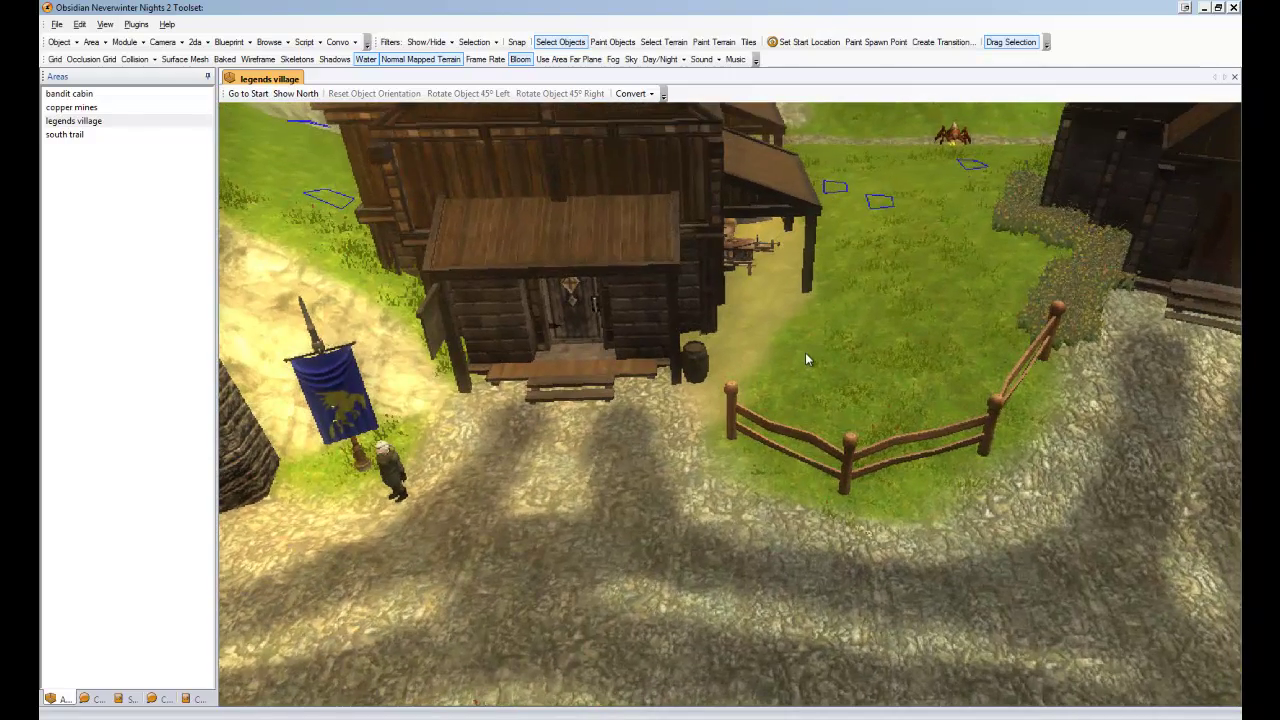
Create a new quest with the Legends Quest Plugin and name it "Fire in the Hole!"
click(136, 24)
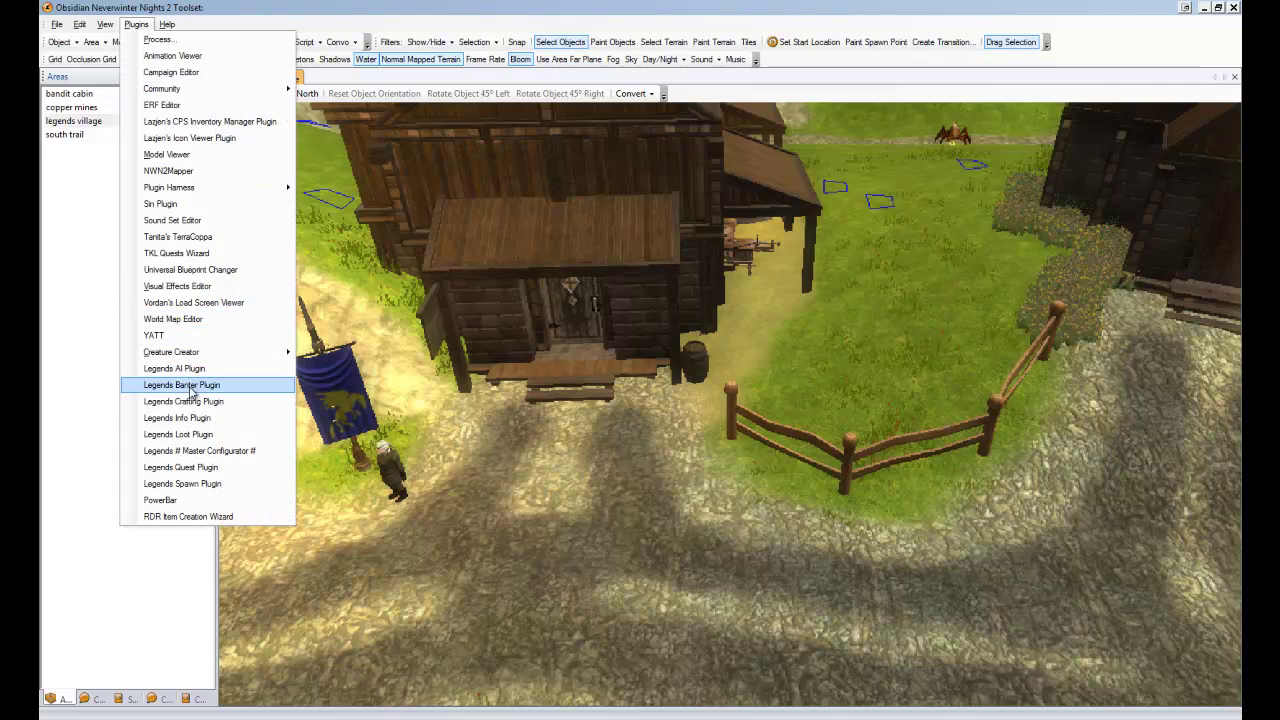
click(203, 469)
click(356, 226)
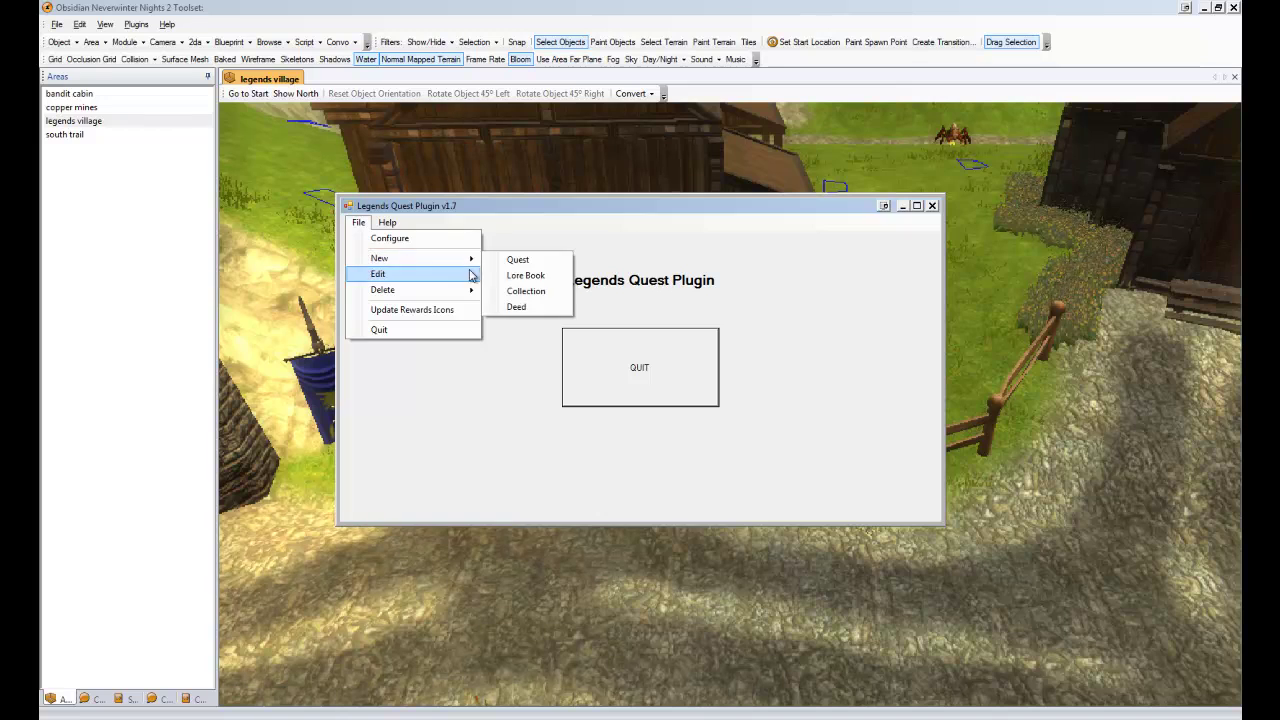
mouse_move(450, 258)
click(516, 262)
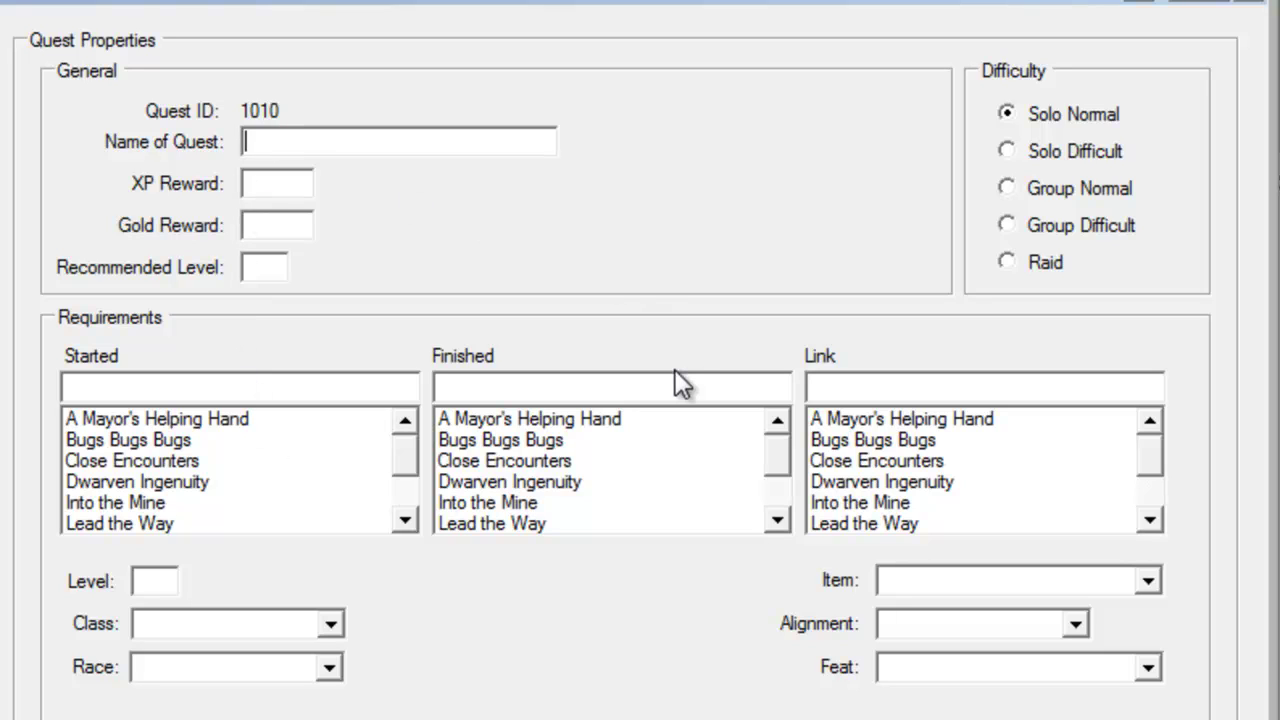
text(Fire in the Hole)
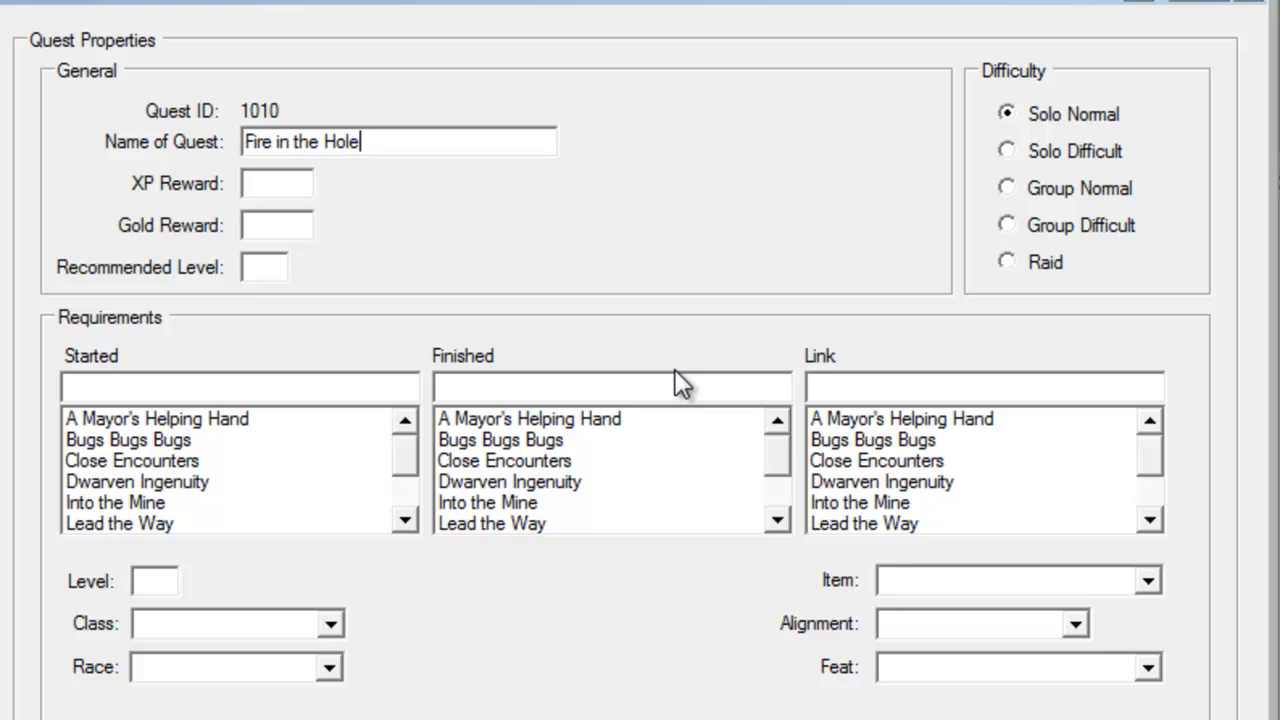
key(Tab)
key(shift+Tab)
text(!)
key(Tab)
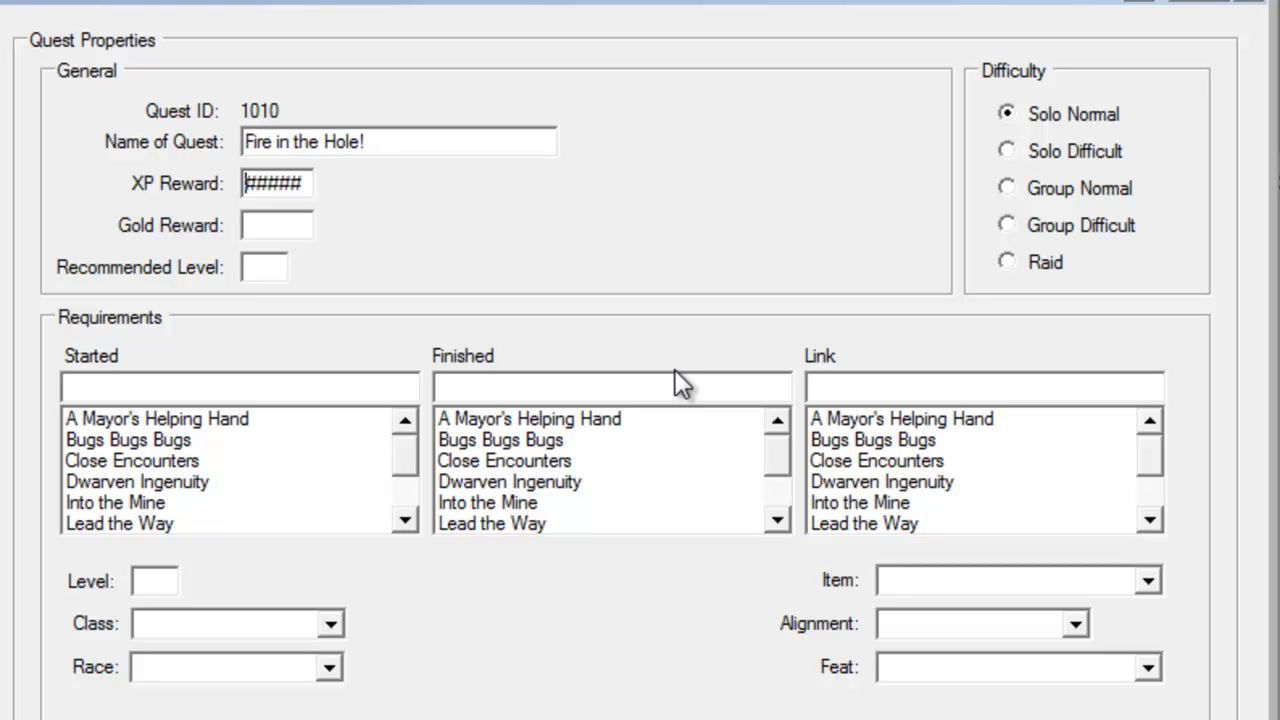
Set the XP and gold rewards to 50 each and recommended level to 1, with Dwarven Ingenuity as the Finished and Link requirements
text(50)
key(Tab)
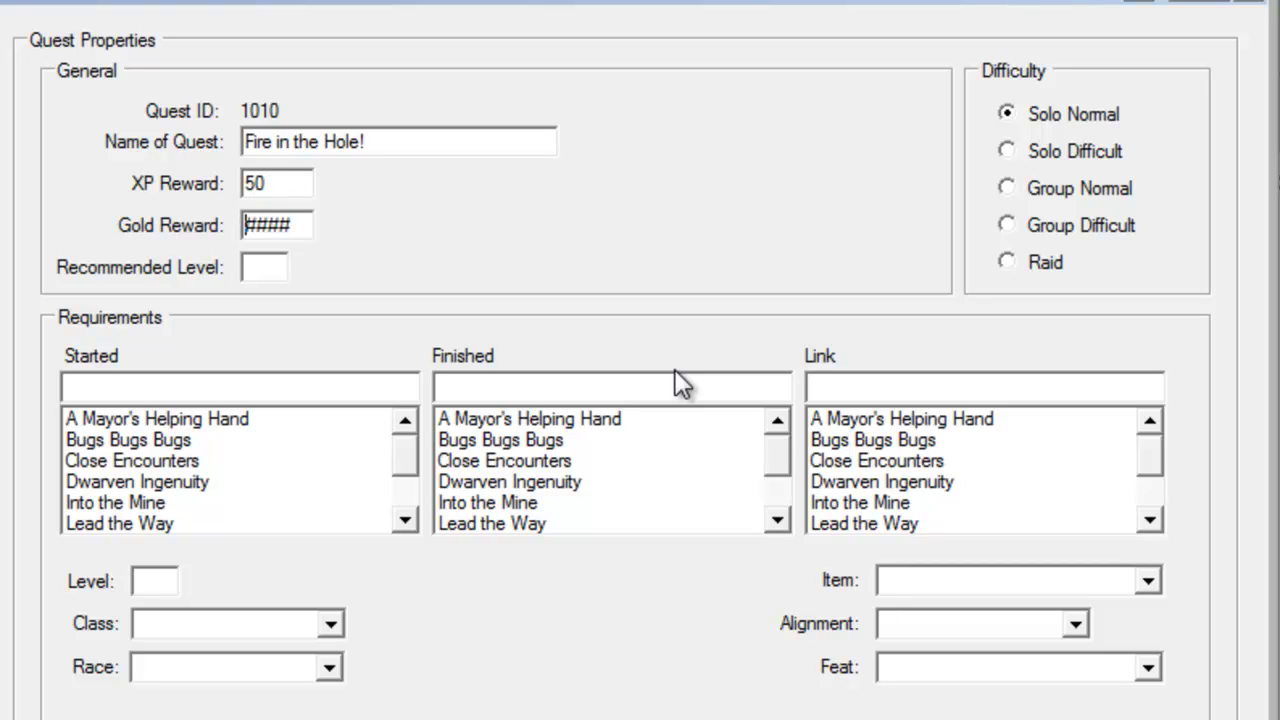
text(50)
key(Tab)
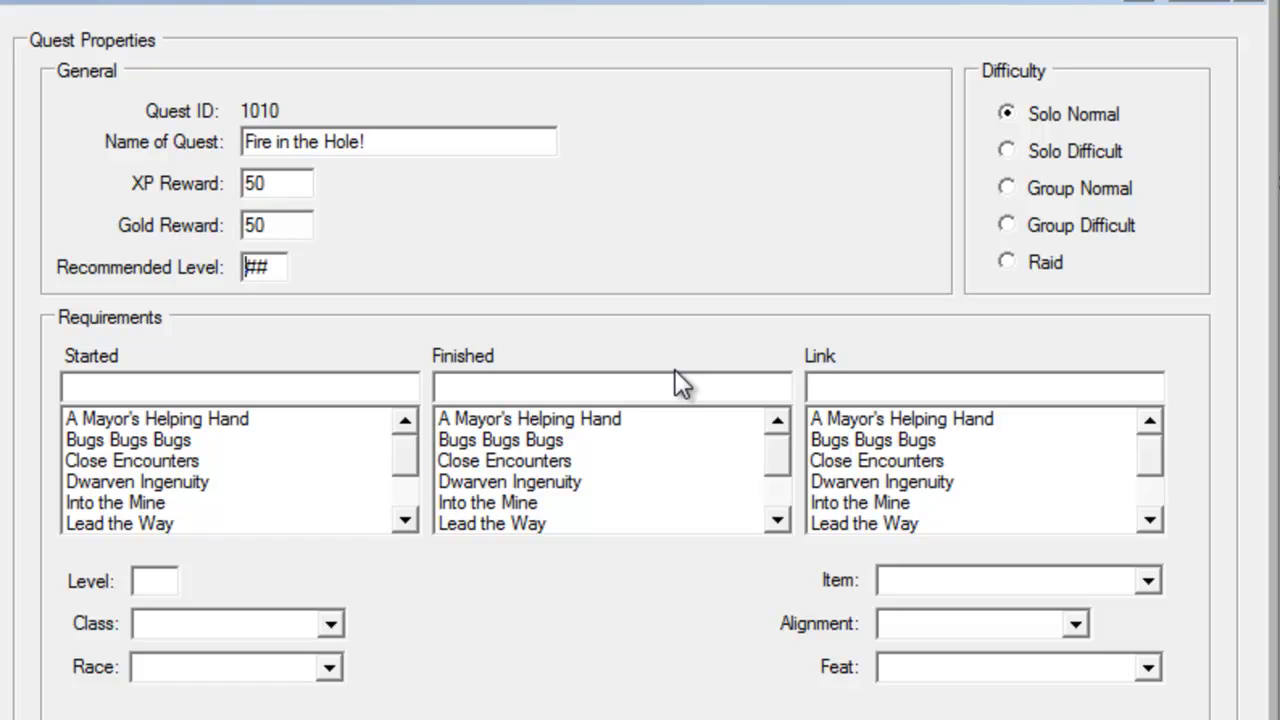
text(1)
key(Tab)
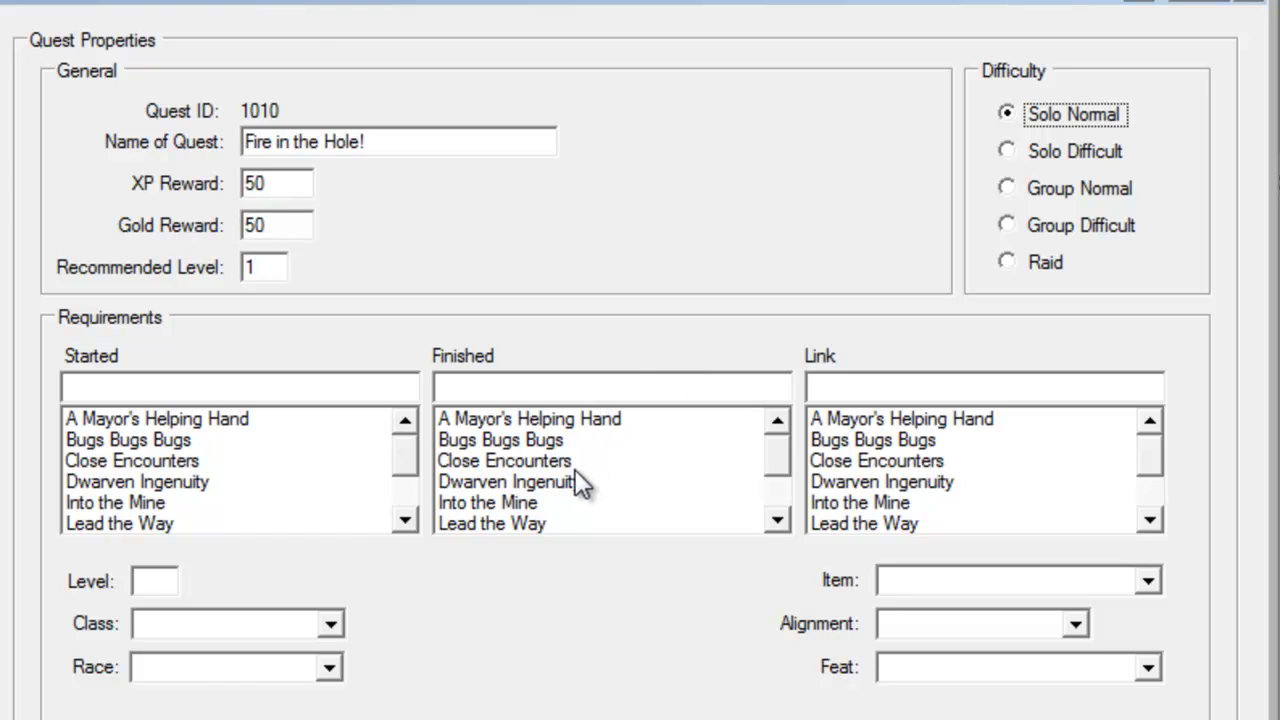
click(548, 482)
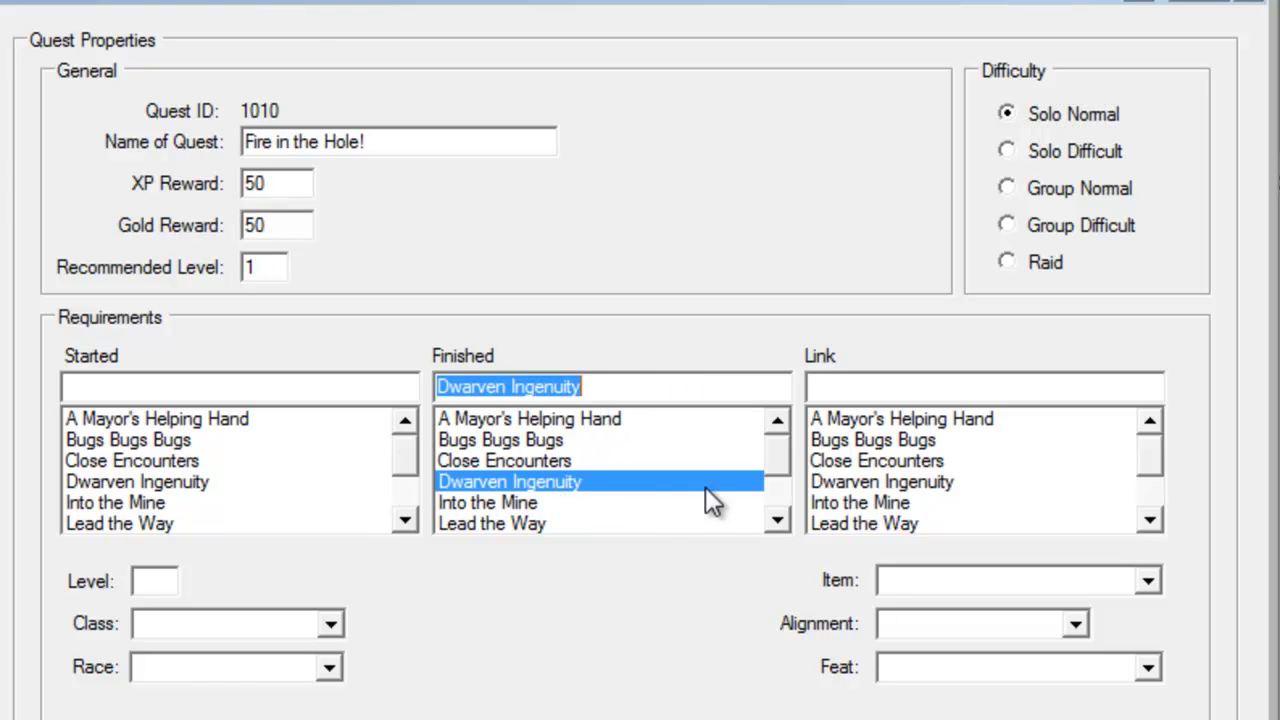
click(866, 483)
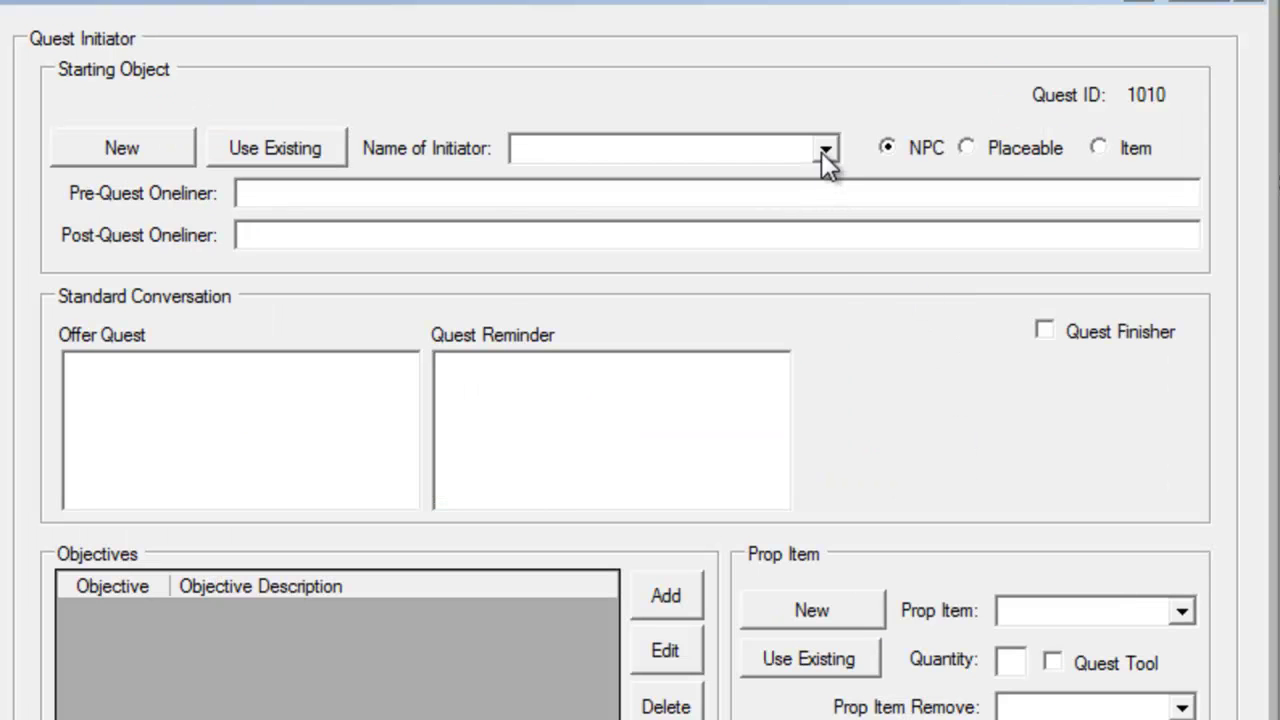
Choose Grumbar as the initiator and begin the quest offer with "Now all we have to do, is drop this pack into the bugs"
click(825, 150)
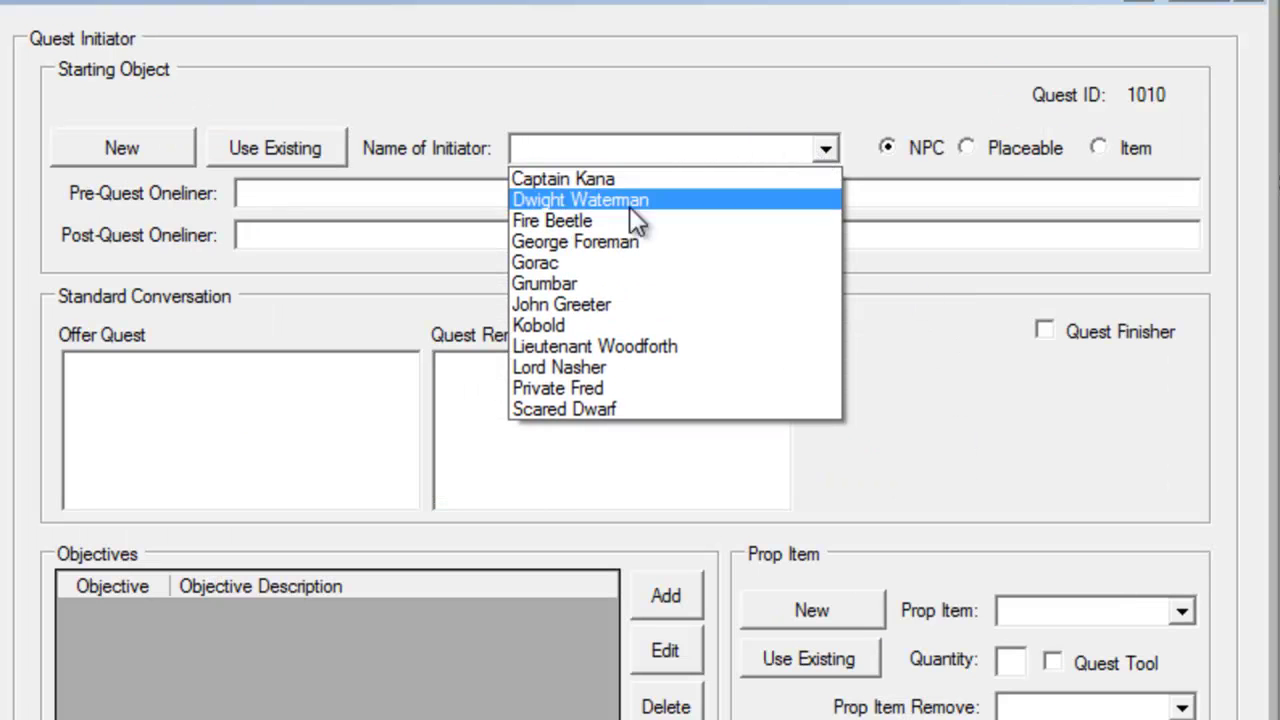
click(597, 284)
click(241, 443)
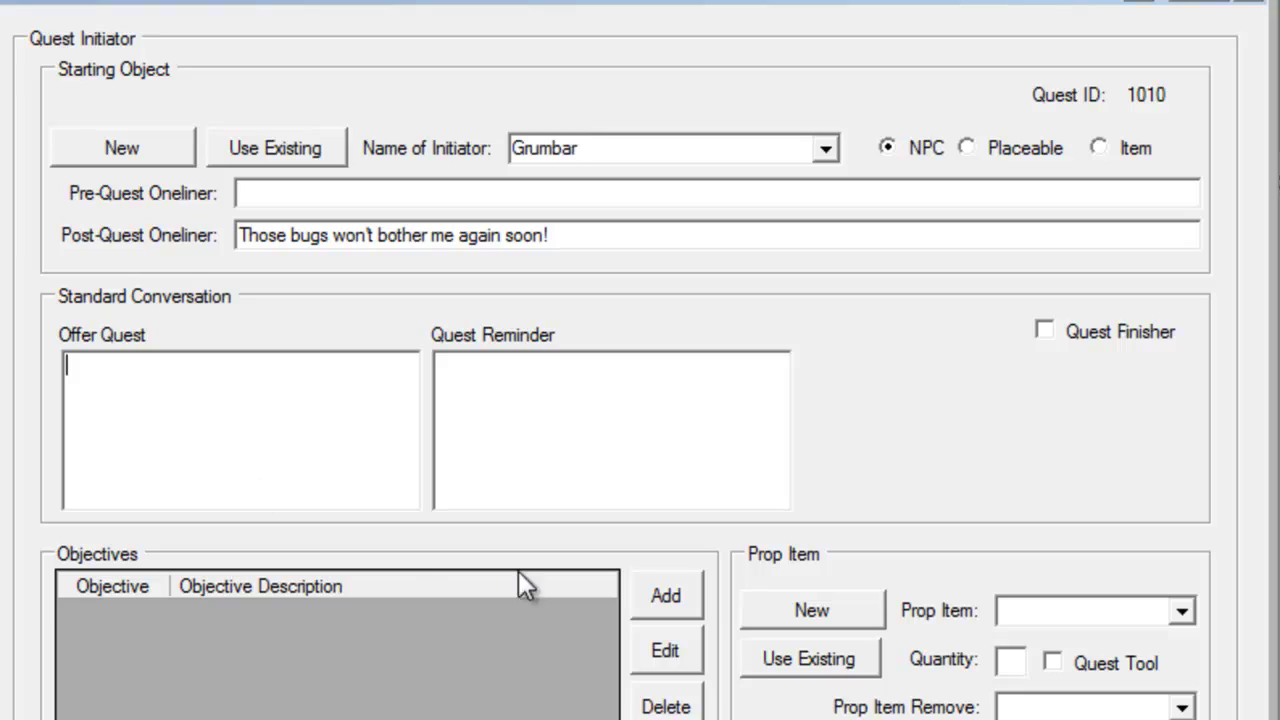
text(Now all we )
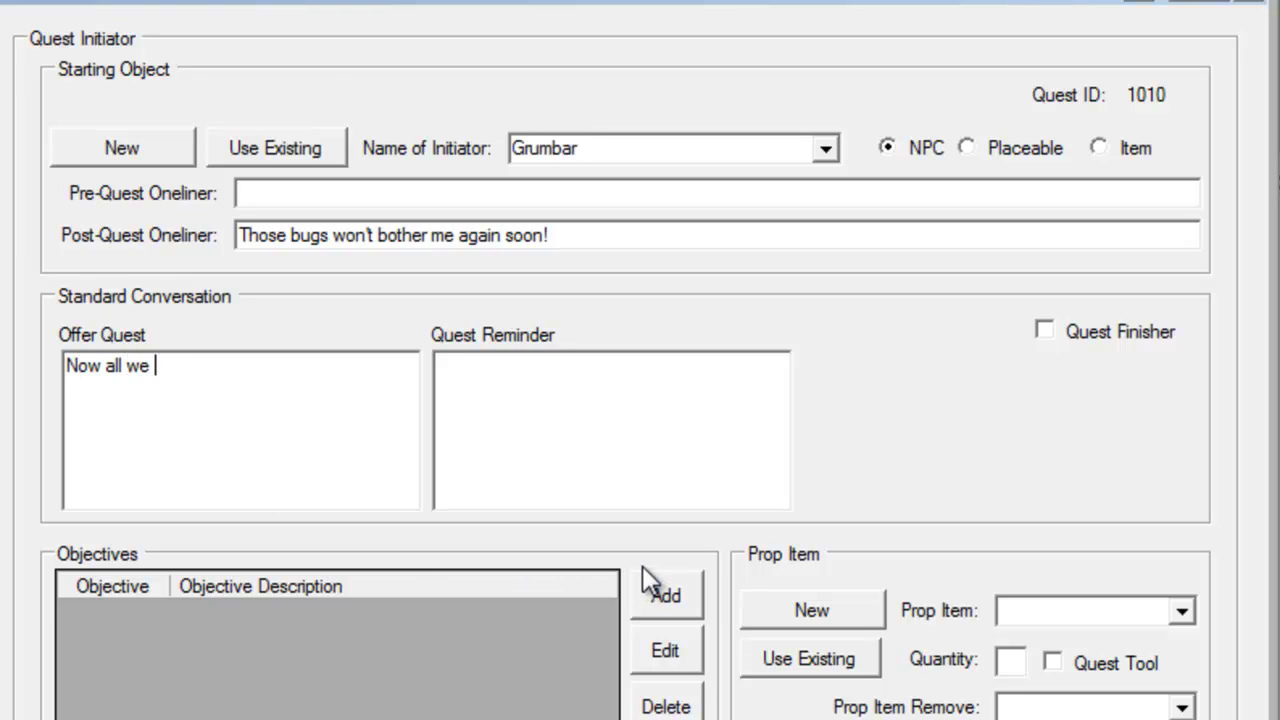
text(have to do, is)
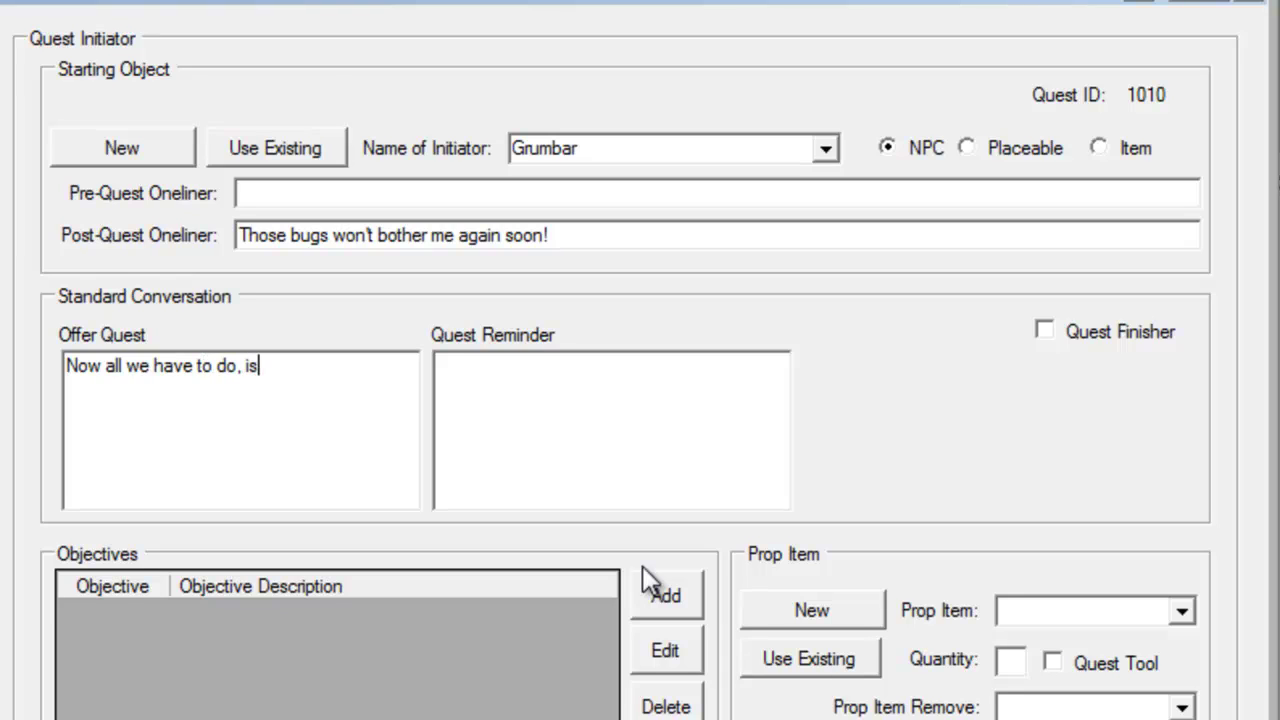
text( drop this pac)
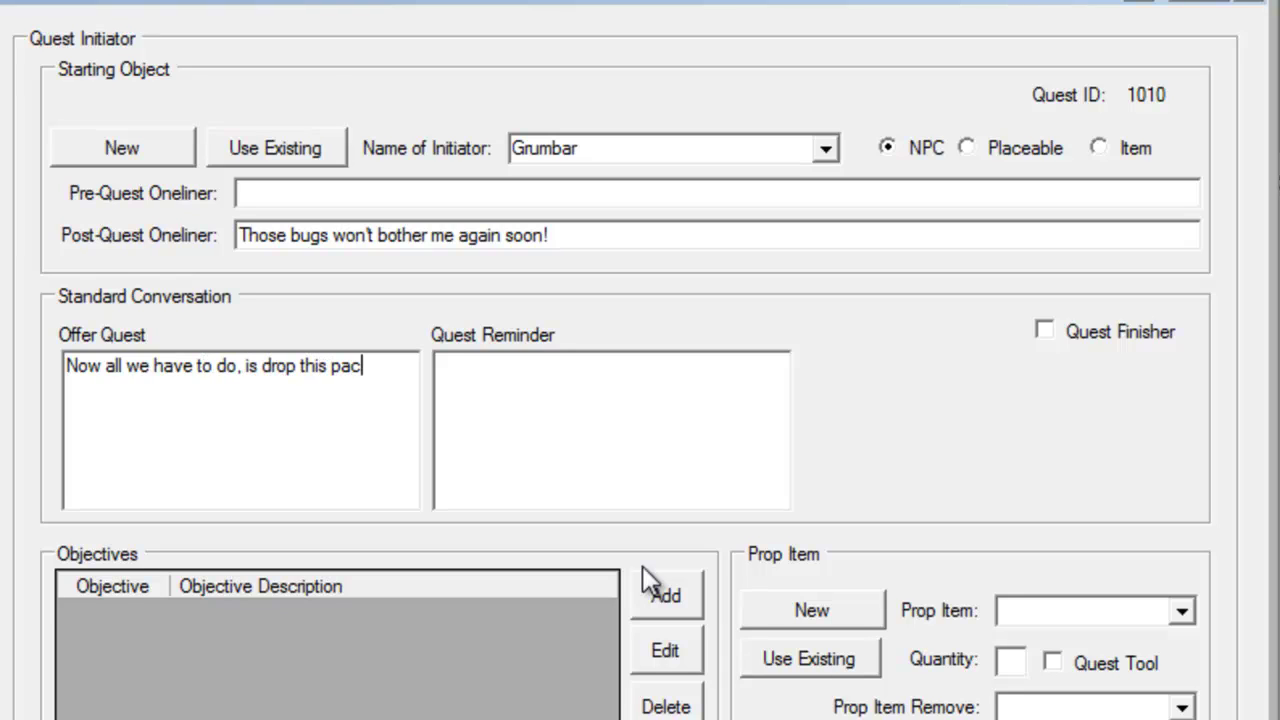
text(k into the bugs )
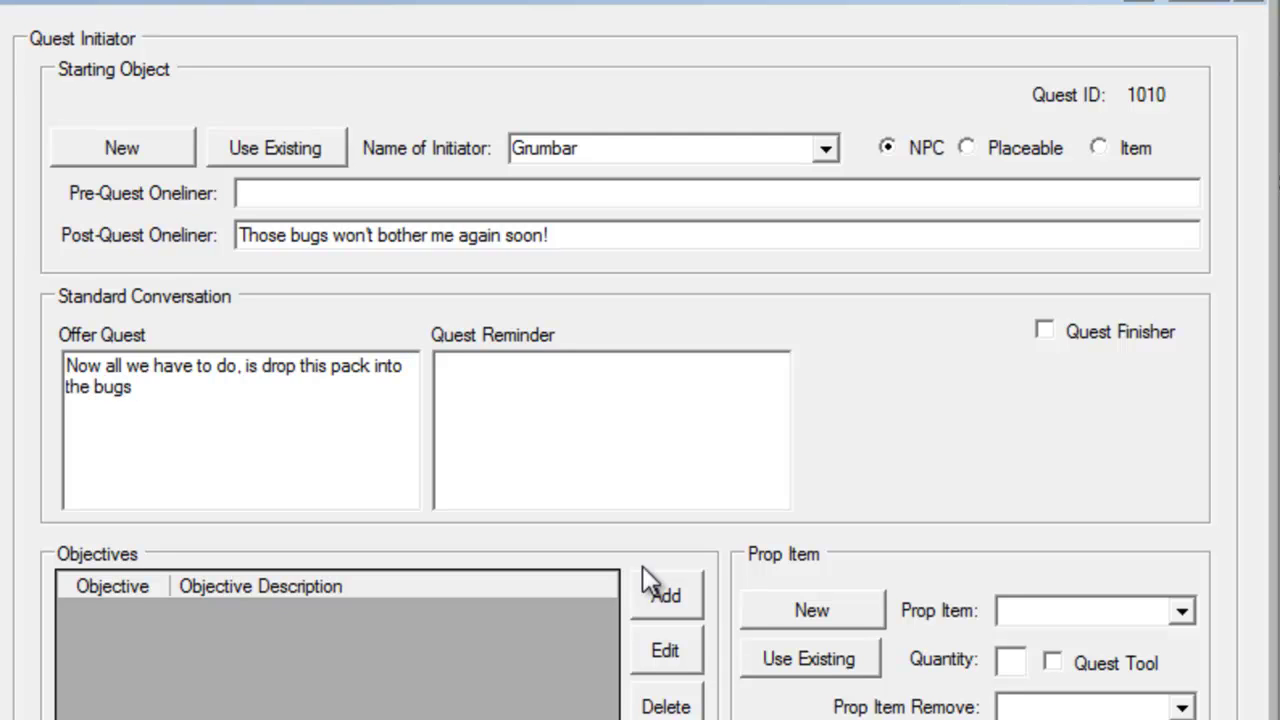
Continue the quest offer with "hole. I'm going to ask you once more to head on out back and do just that"
text(hole.  I'm going to ask)
text(once more to head on)
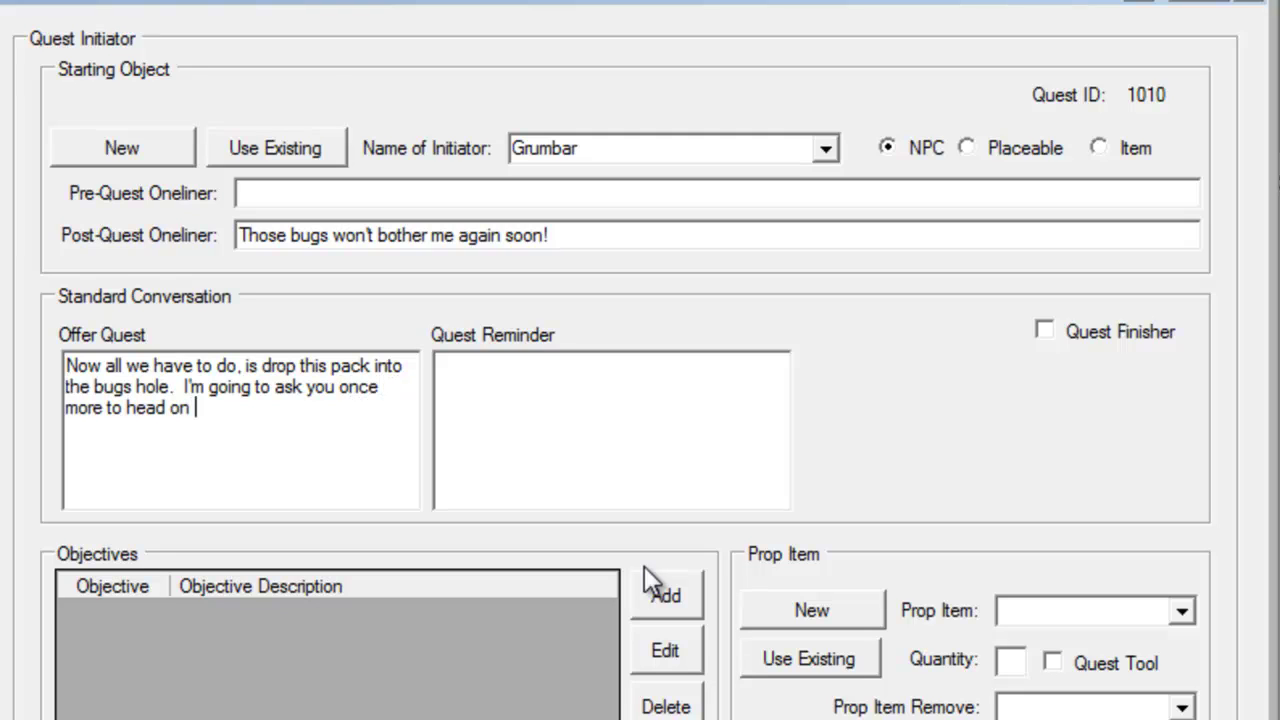
text( out back a)
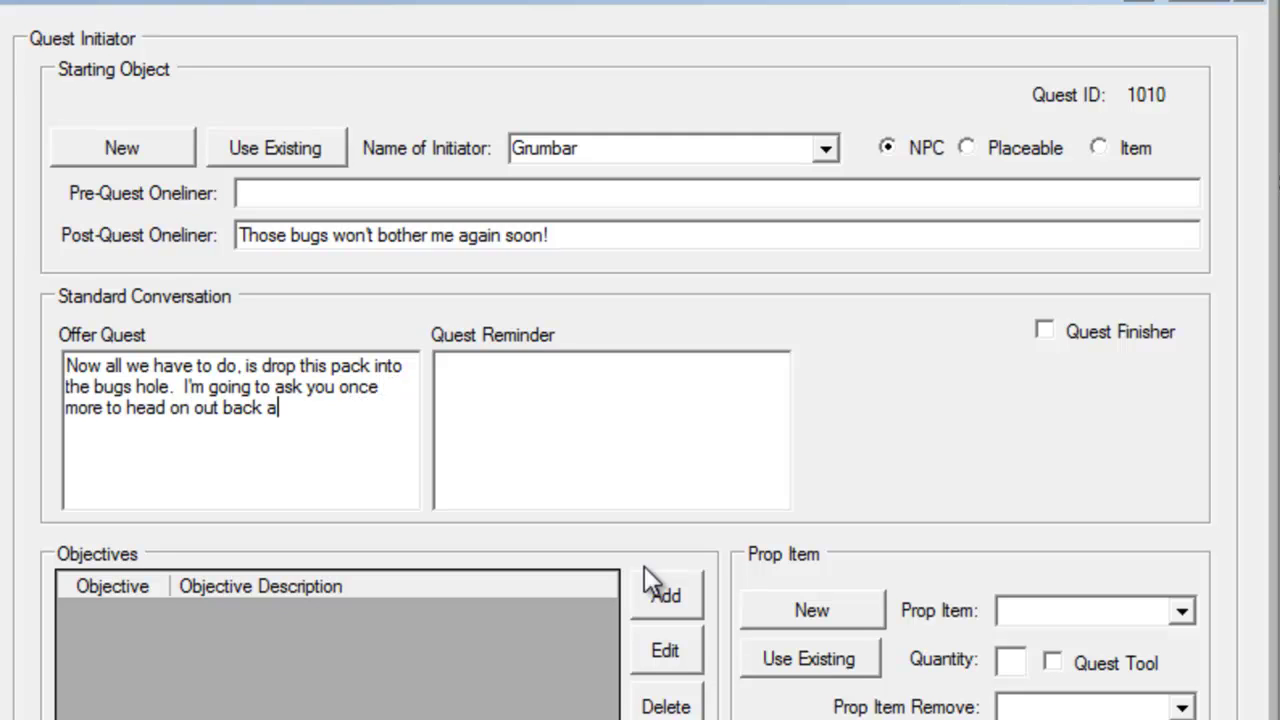
text(nd do just that)
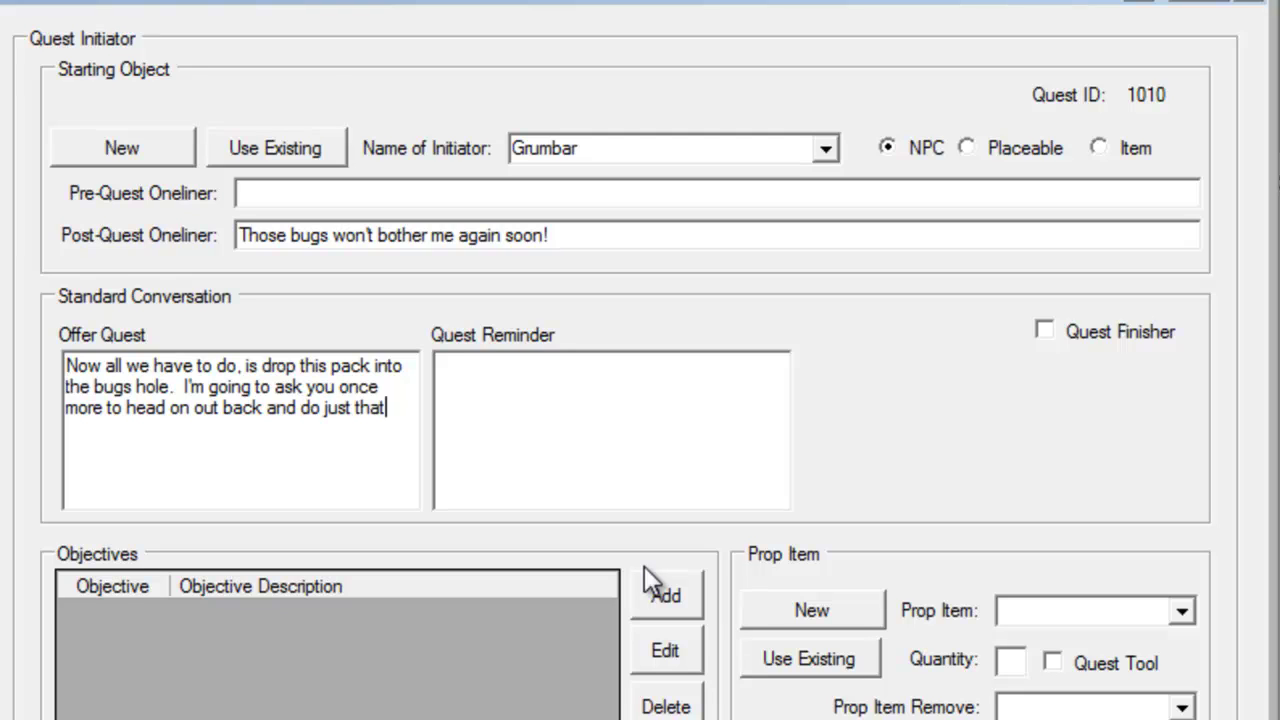
Finish the quest offer with "Drop this pack into their mound and stand back."
text(.  Deo)
key(BackSpace)
key(BackSpace)
text(rop this pack into the)
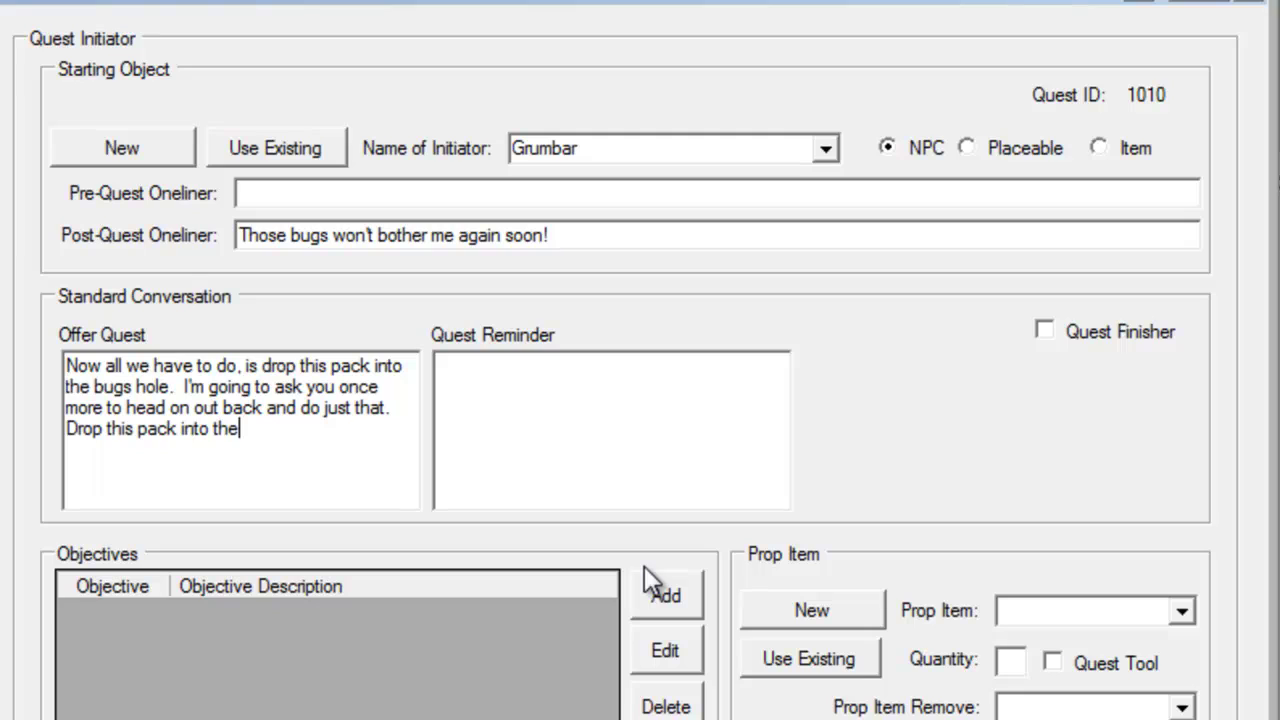
text(ir hole and)
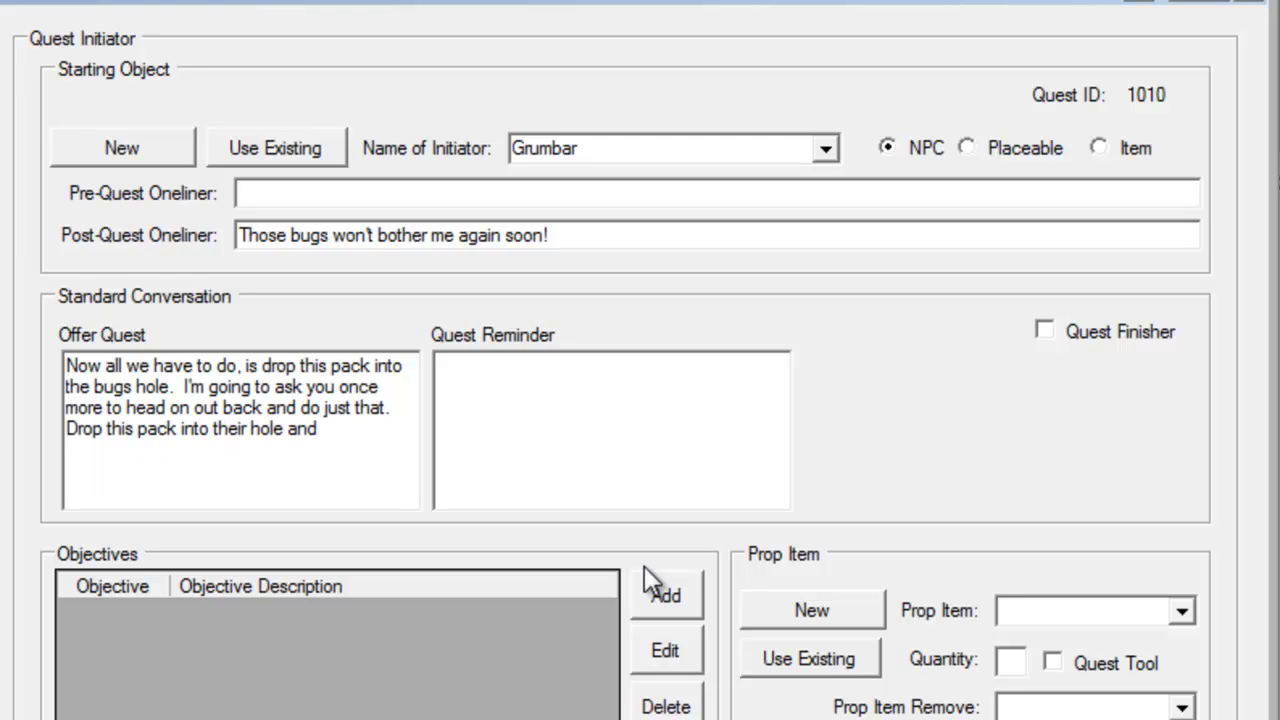
key(BackSpace)
key(BackSpace)
key(BackSpace)
key(BackSpace)
key(BackSpace)
key(BackSpace)
key(BackSpace)
key(BackSpace)
key(BackSpace)
text(mound and )
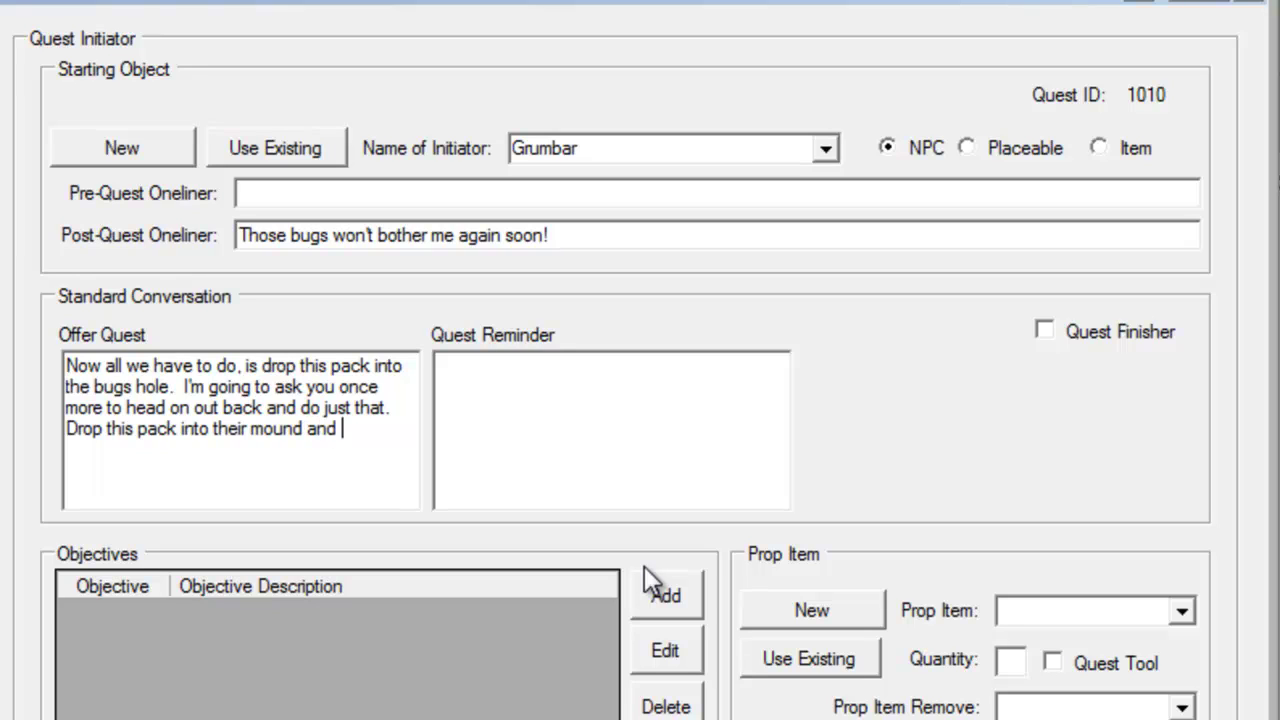
text(stand back.)
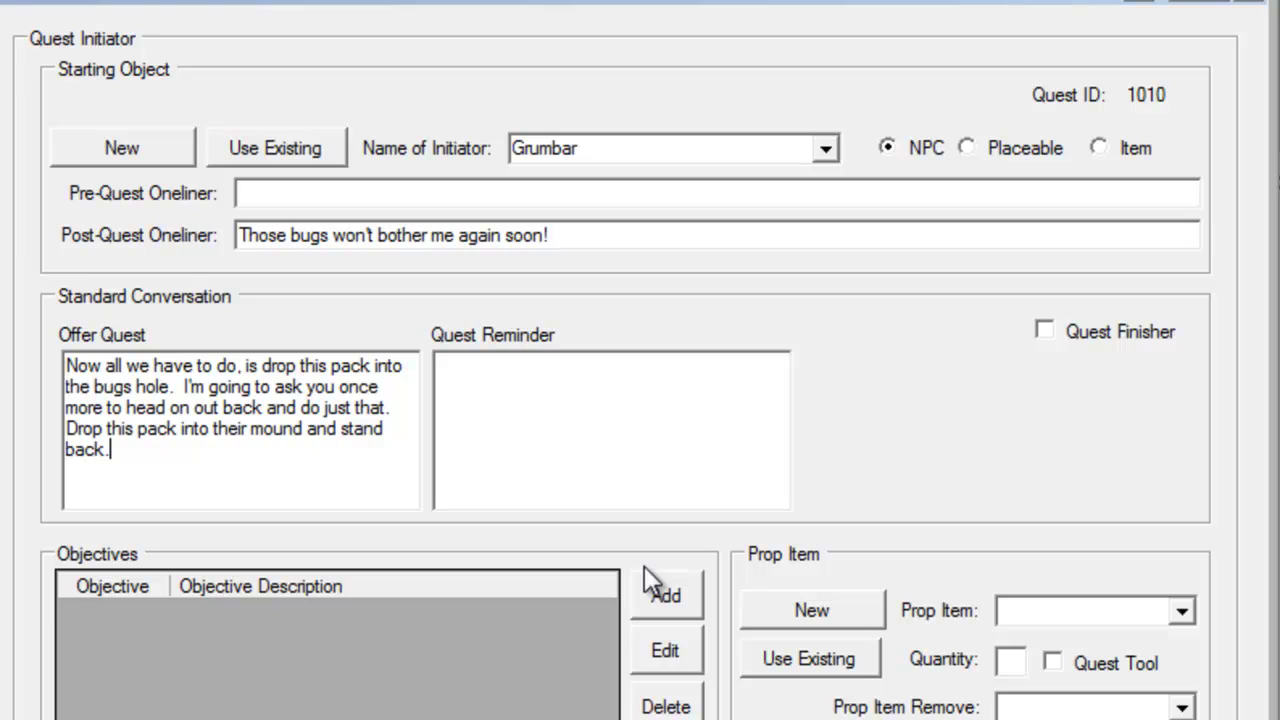
Enter "Drop the pack into the bug mound and watch the fireworks." as the quest reminder
key(Tab)
text(Drop the pack into t)
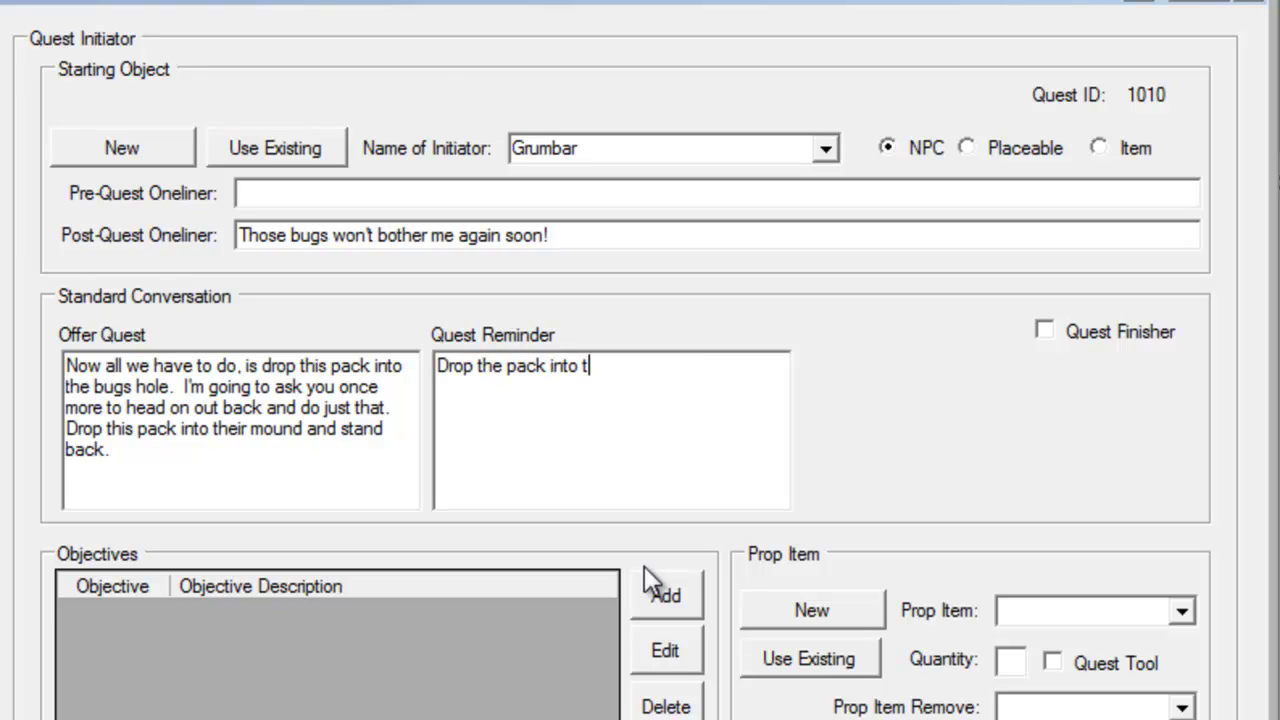
text(he bug mound)
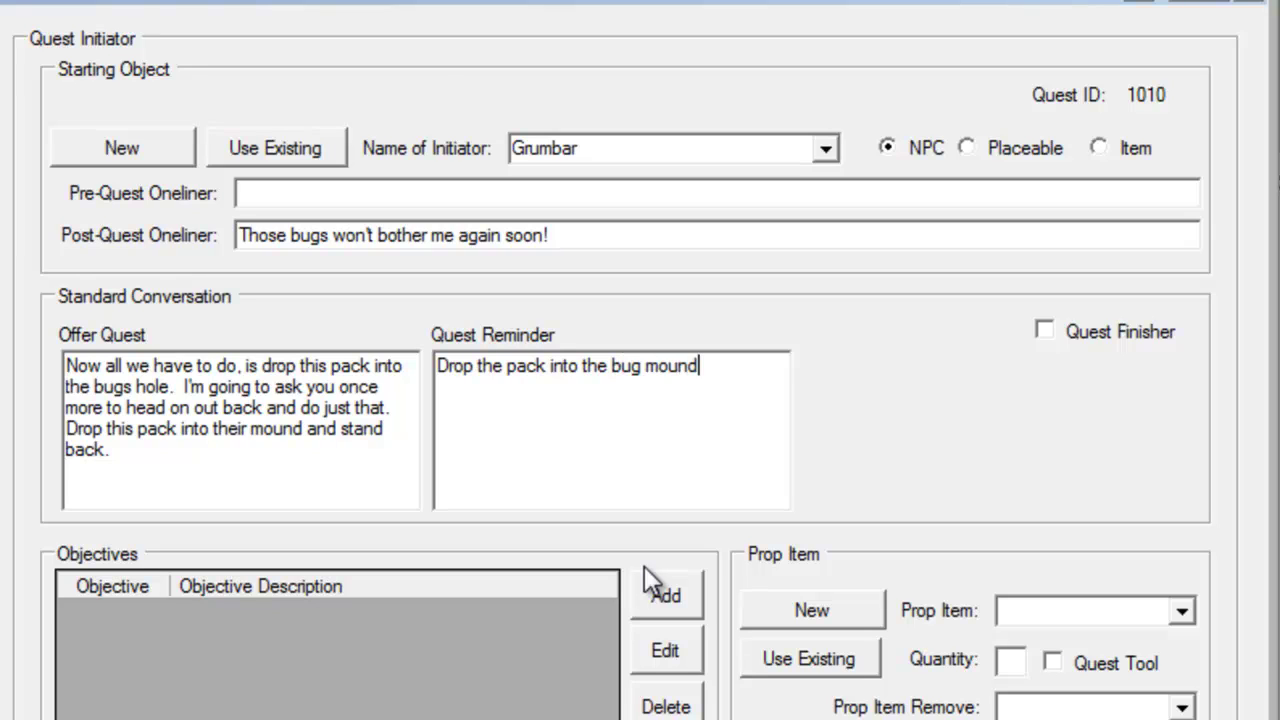
text( and watch the fireworks.)
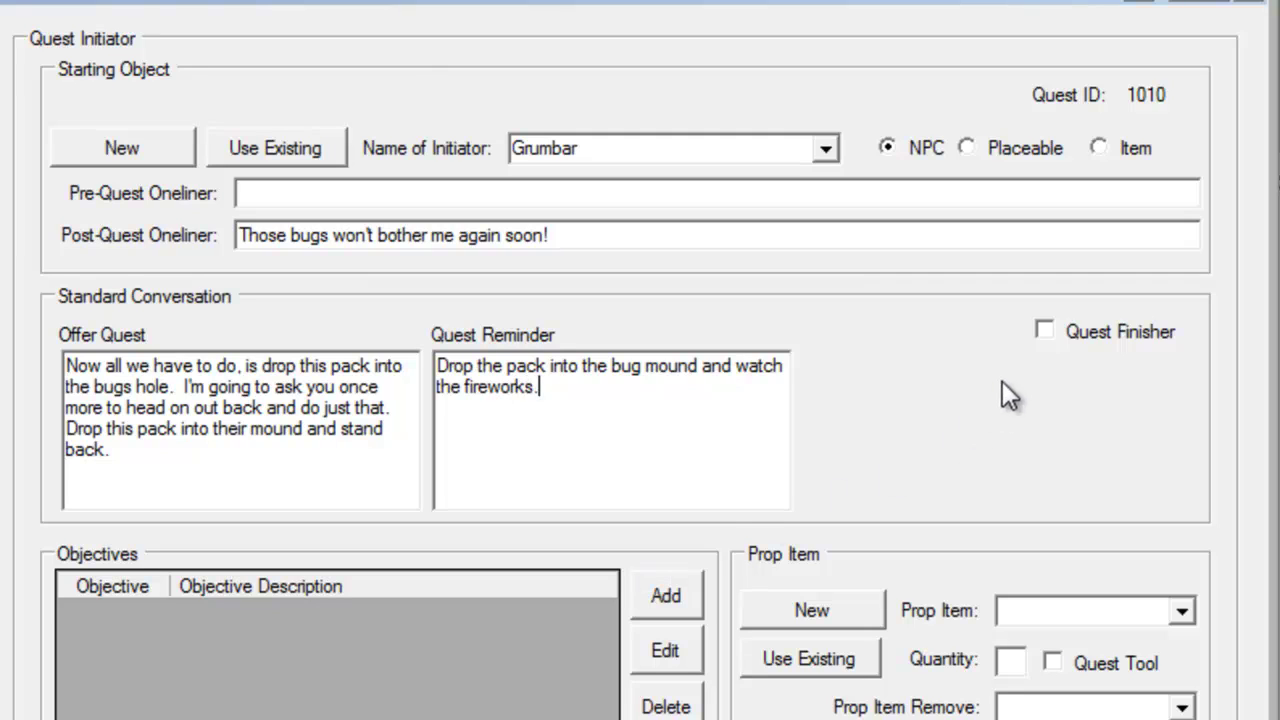
Make Grumbar the quest finisher and begin the completion text with "Great job! I saw the explosion from here and I'm certain that you might have"
click(1082, 322)
text(Great job!)
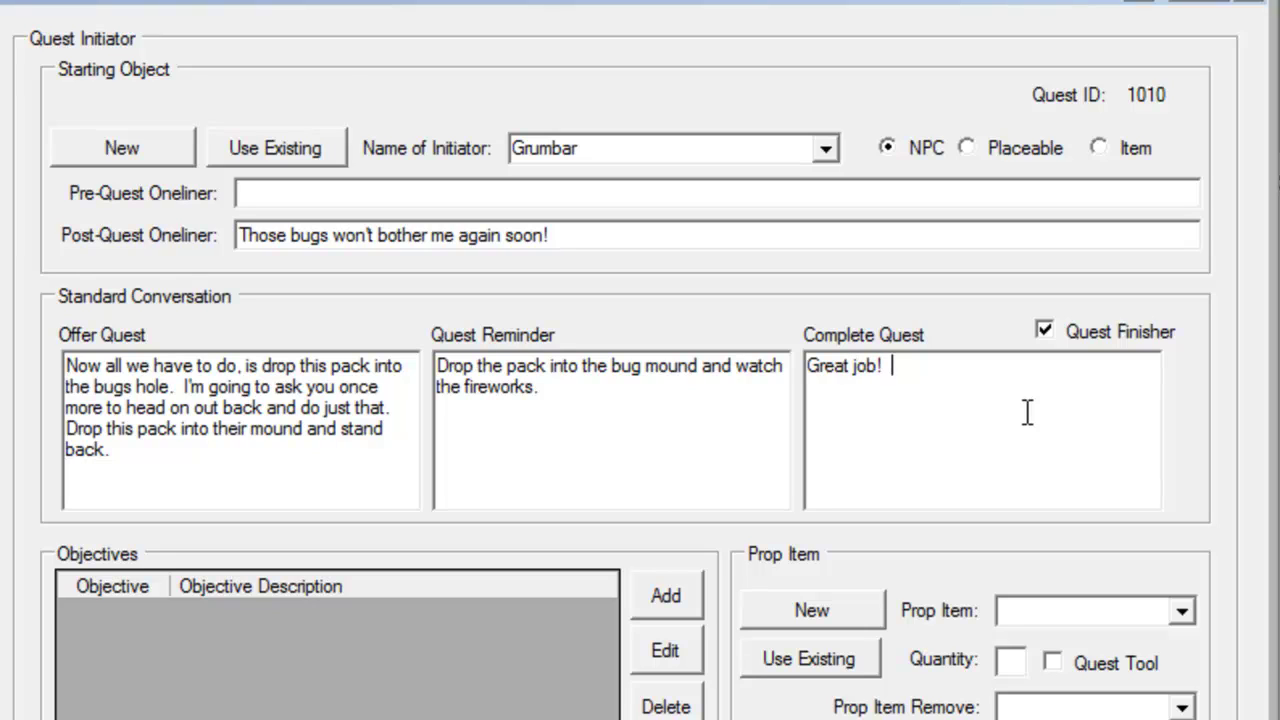
text(  I saw the explosion from here)
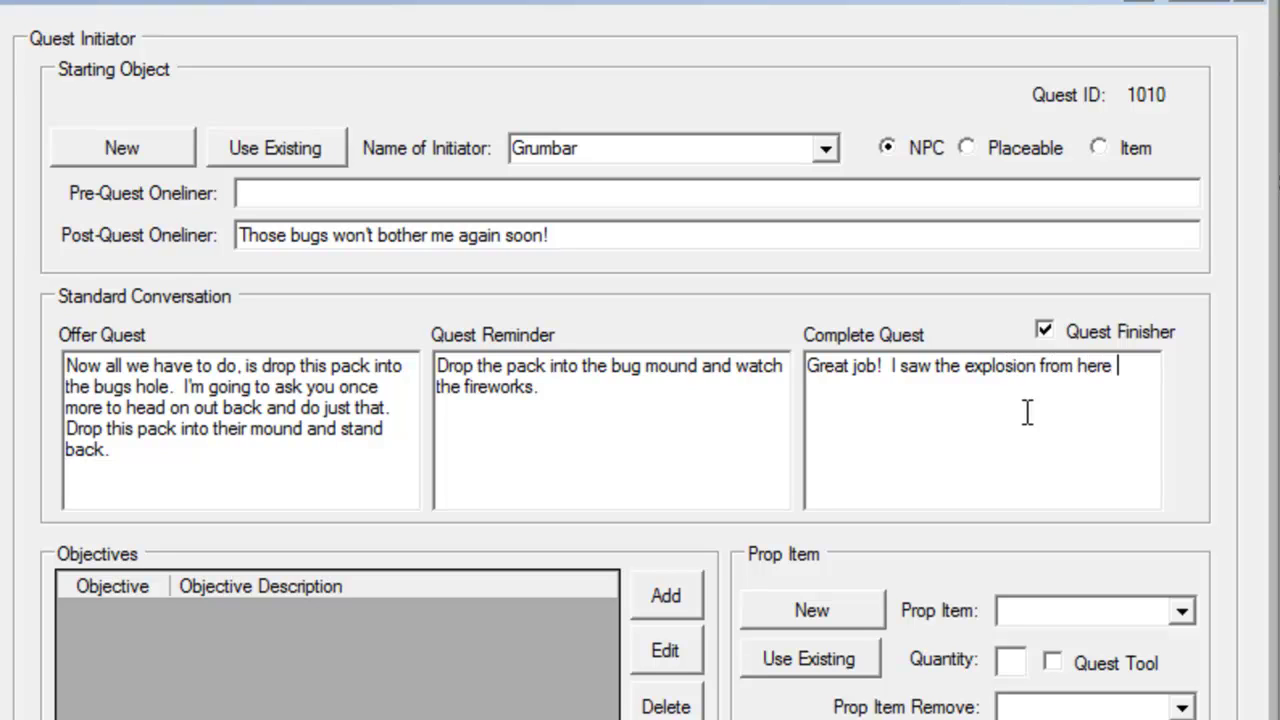
text( and I'm certain that)
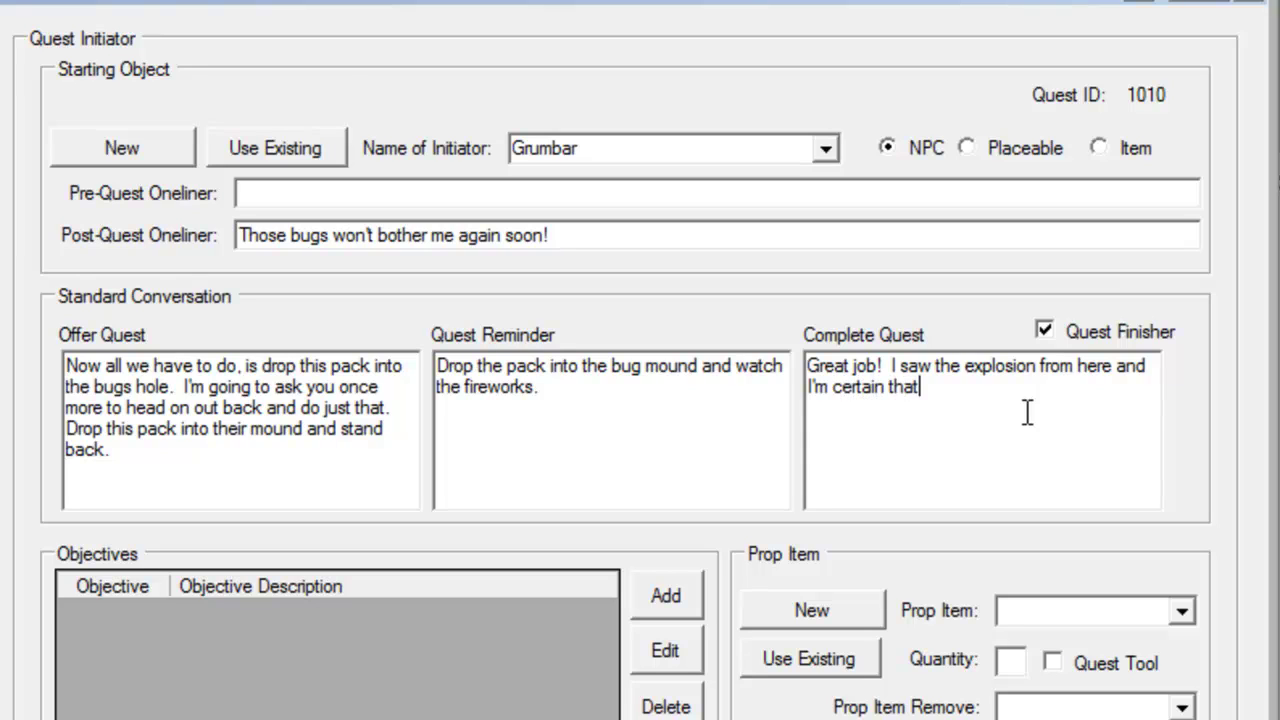
text( you mo)
key(BackSpace)
text(ight have )
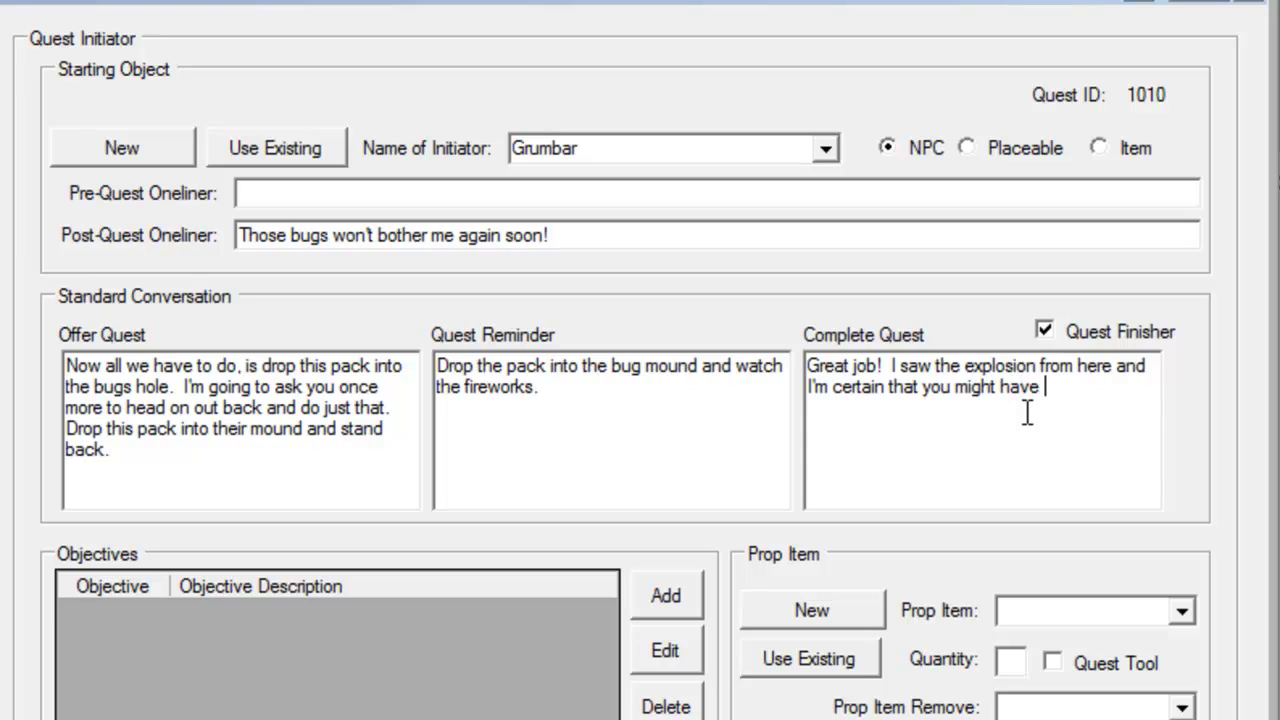
Finish the completion text with "even blown up their queen! Take this gold as reward for your job well done."
text(even blown u)
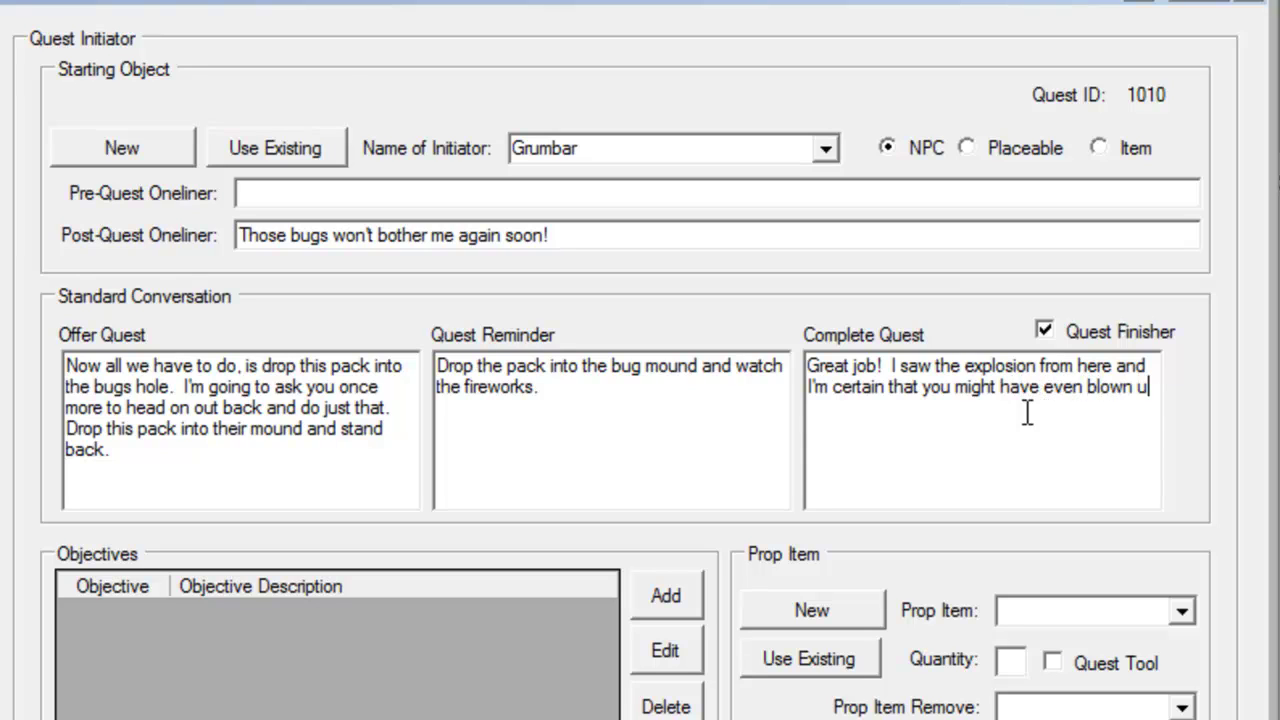
text(p their queen!  )
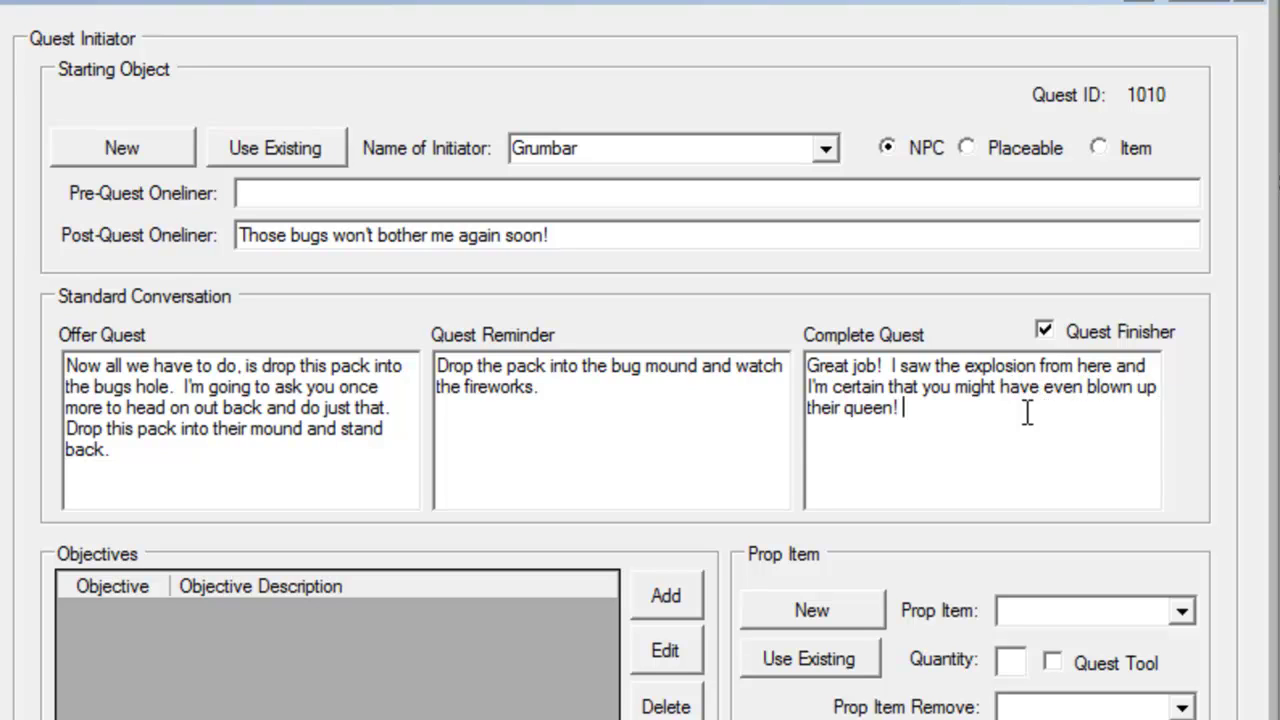
text(Take this go)
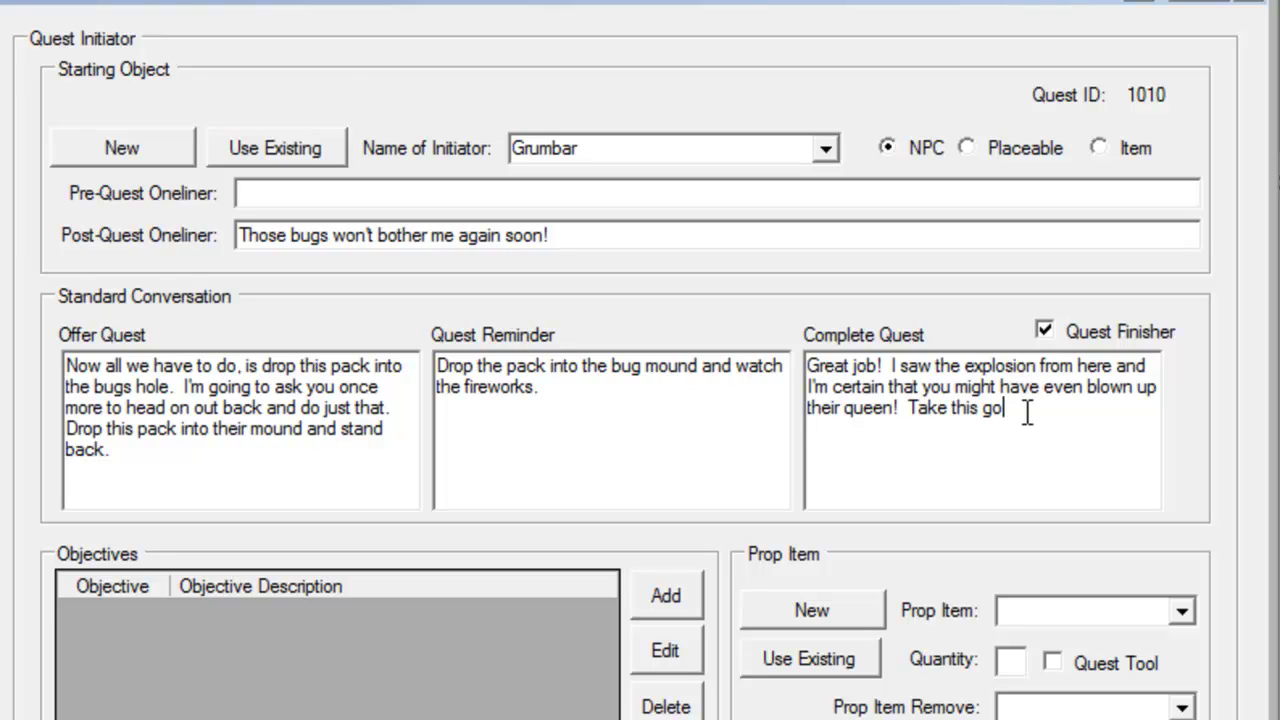
text(ld as reward for your)
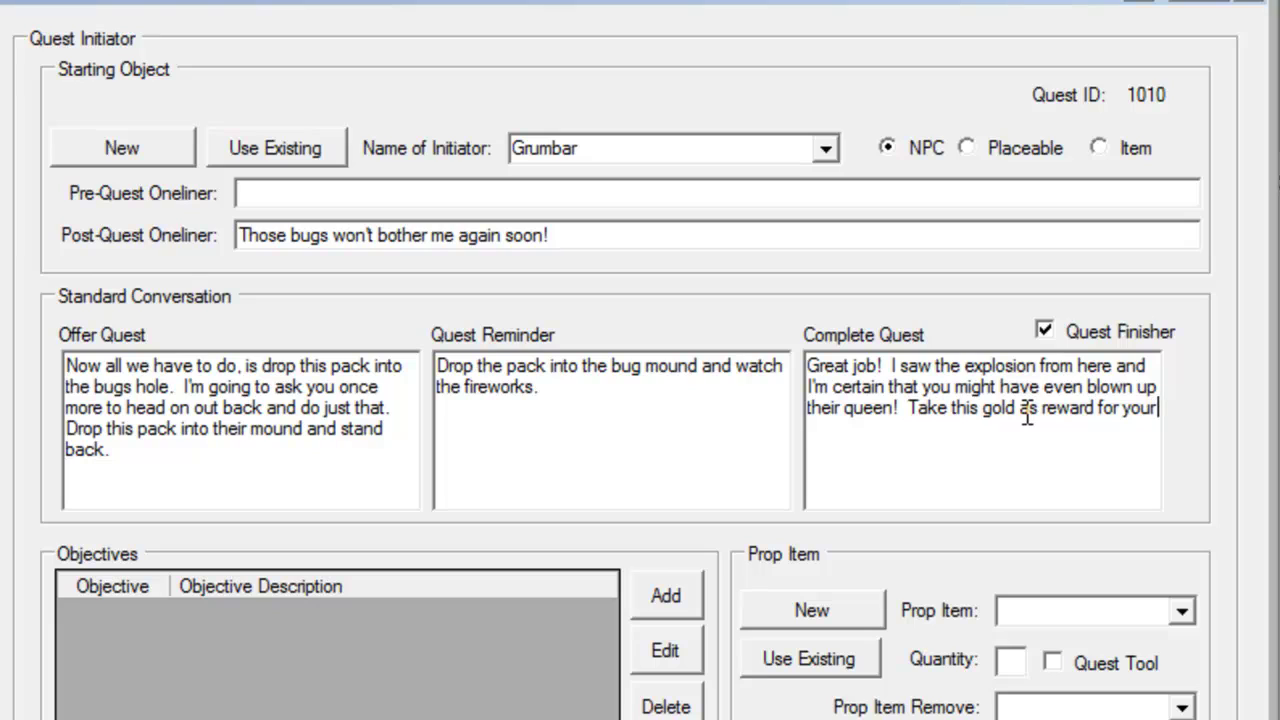
text( job well done.)
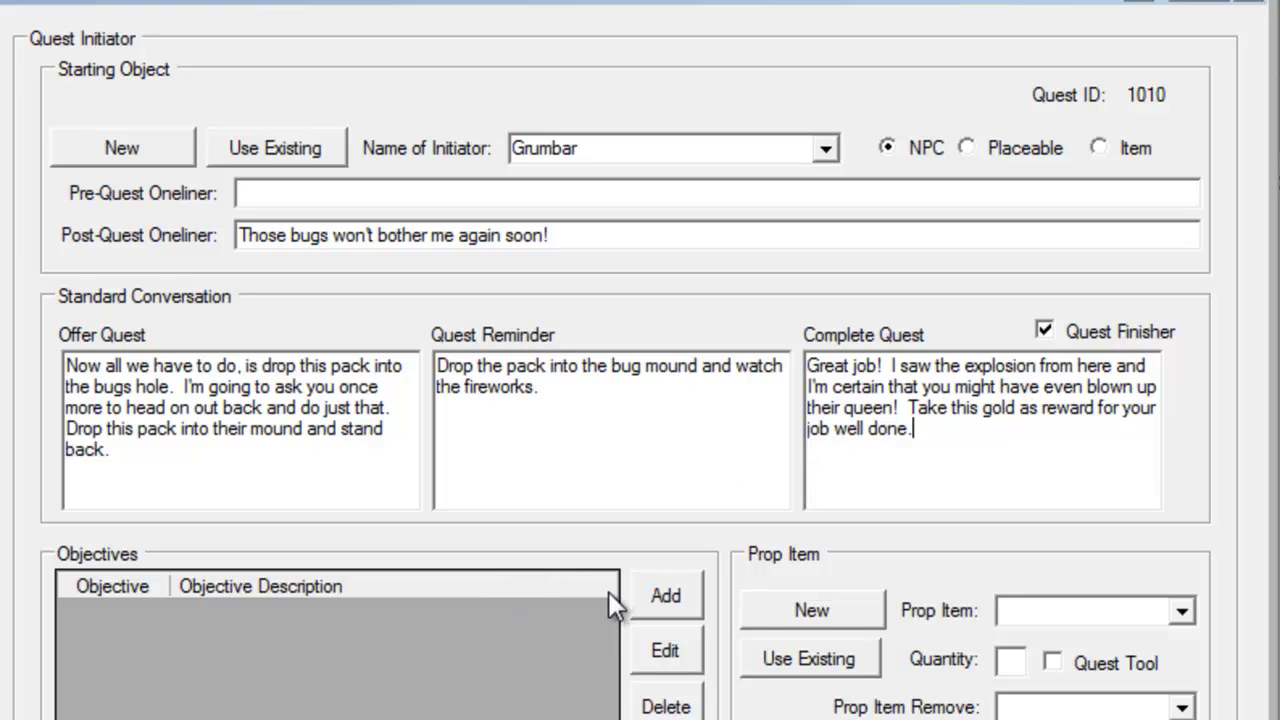
Add a Destroy a Placeable objective with the journal text "Destroy the Bug Mound"
click(675, 605)
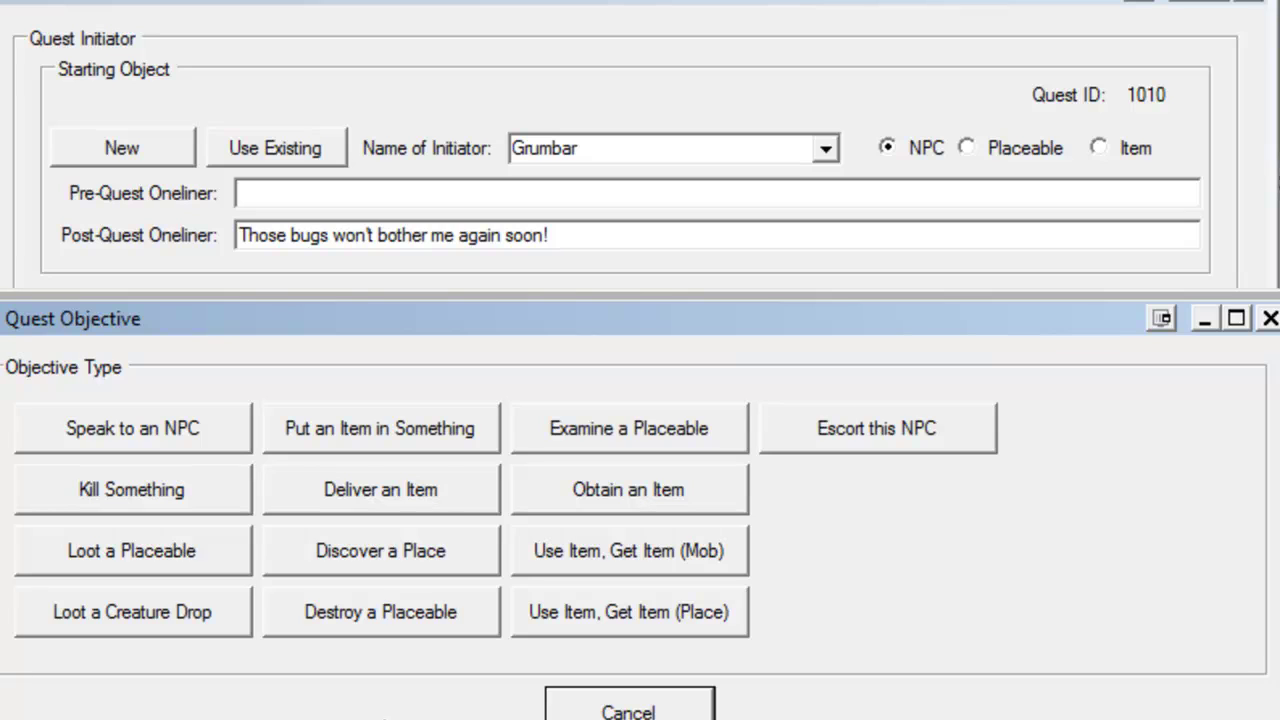
click(417, 617)
click(325, 418)
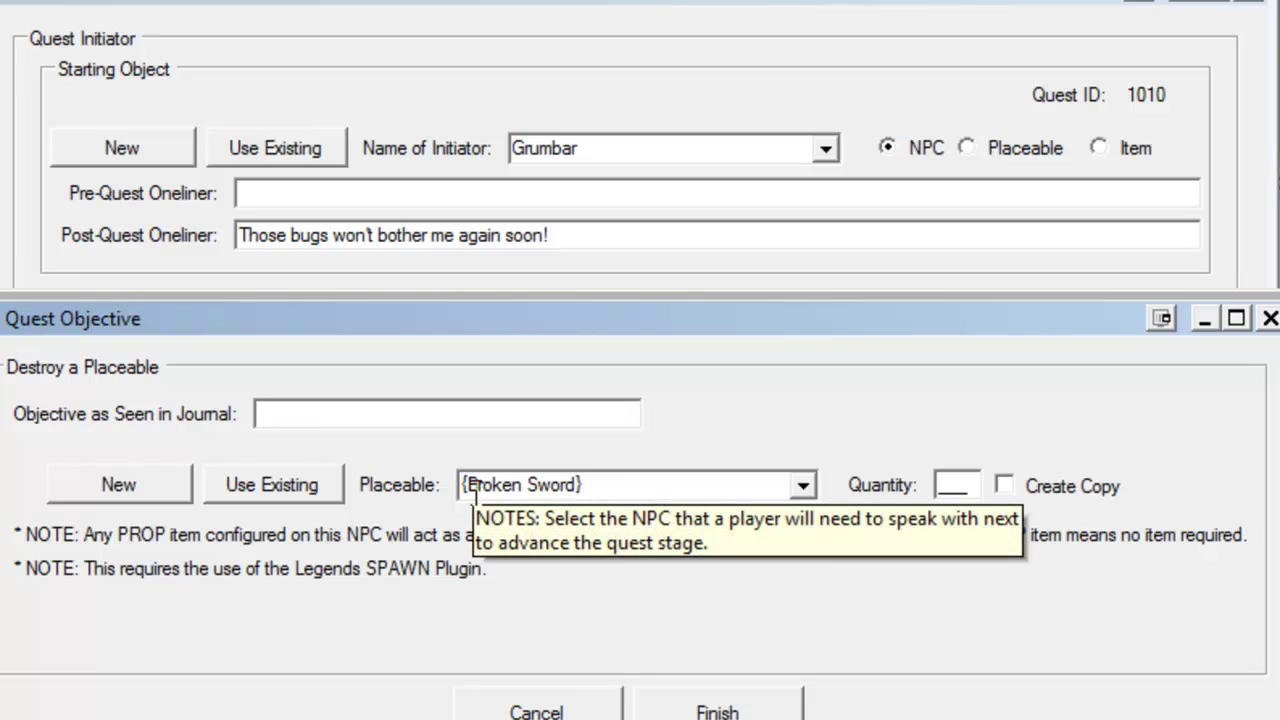
text(Destroy the Bug Mound)
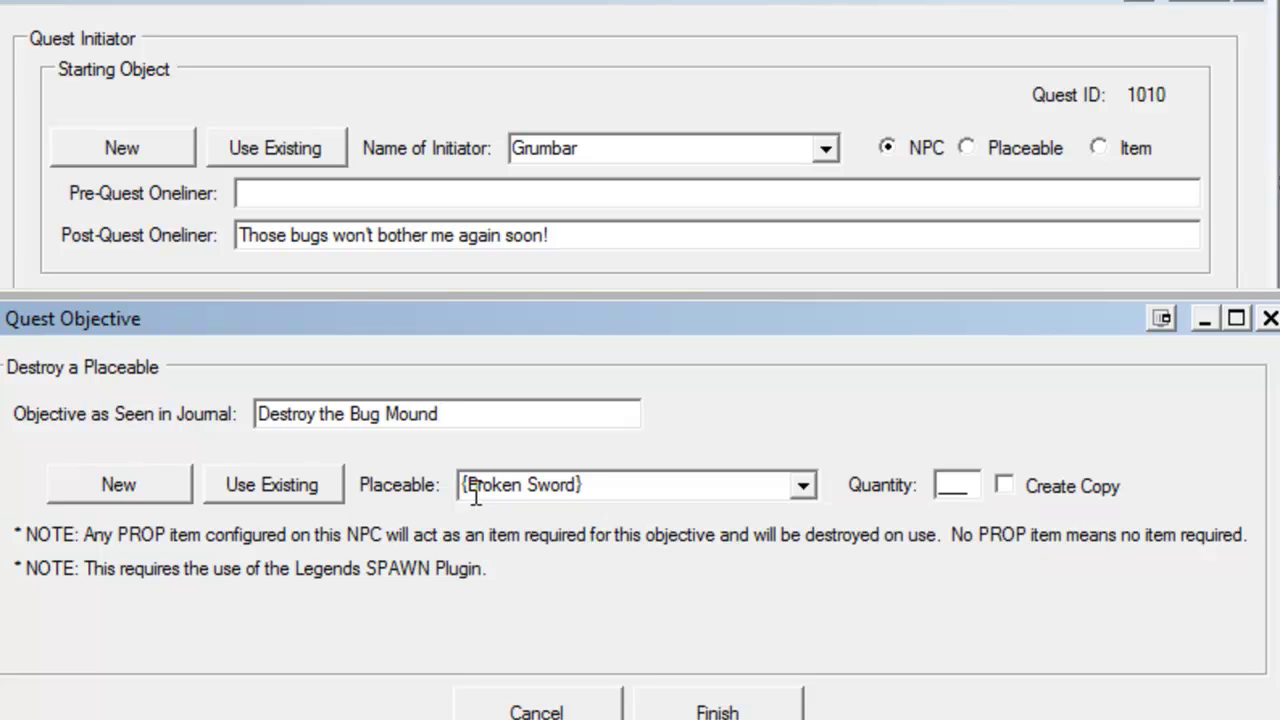
Choose Beetle Mound as the placeable that must be destroyed
click(804, 485)
text(moun)
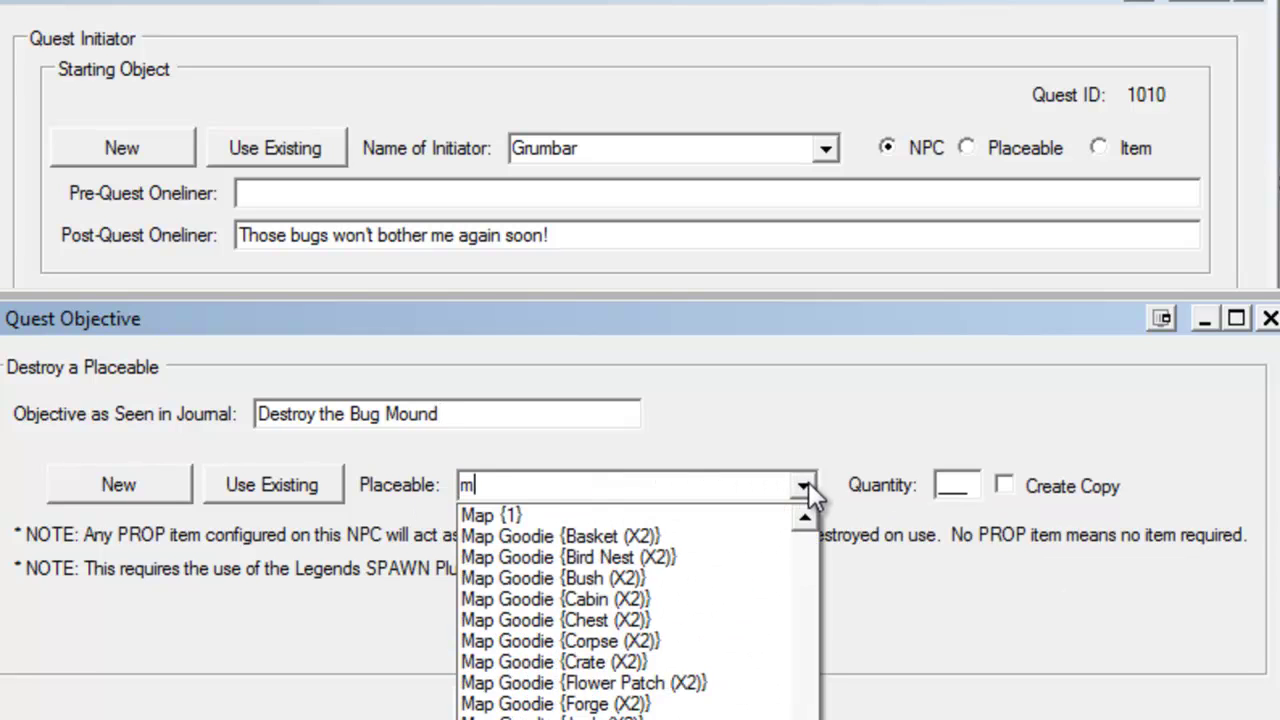
key(BackSpace)
key(BackSpace)
key(BackSpace)
key(BackSpace)
text(beet)
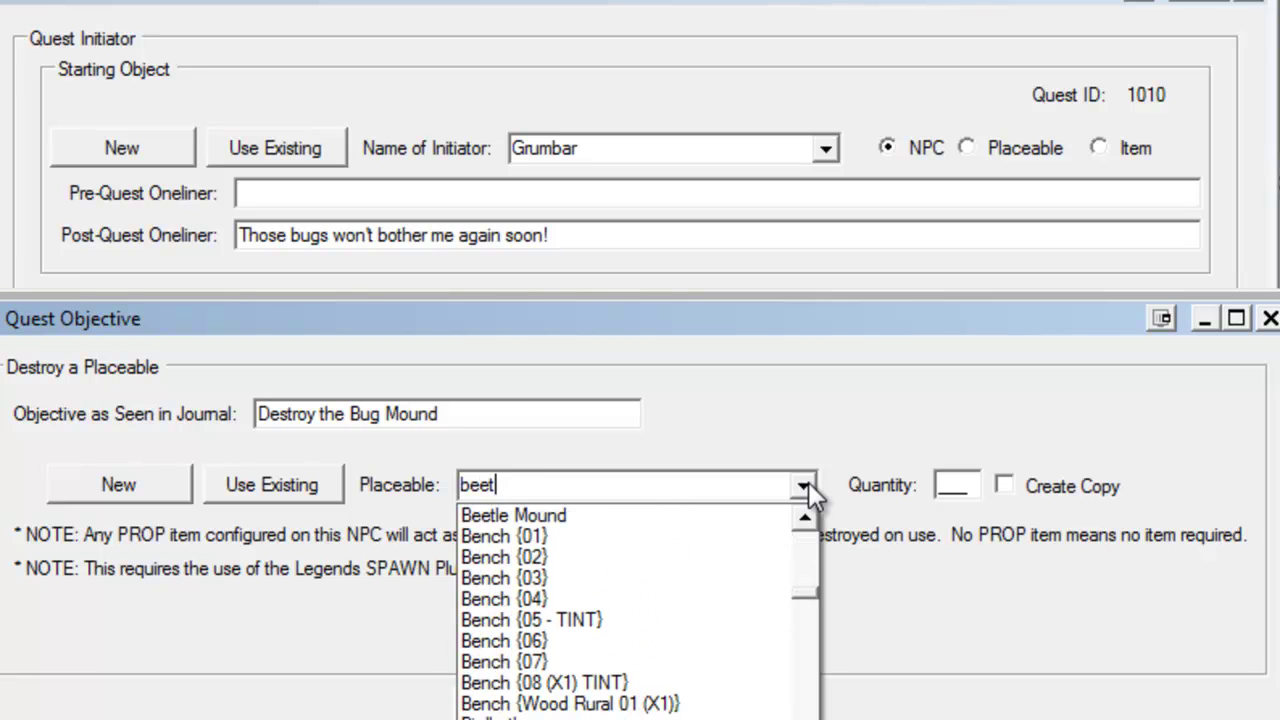
click(466, 515)
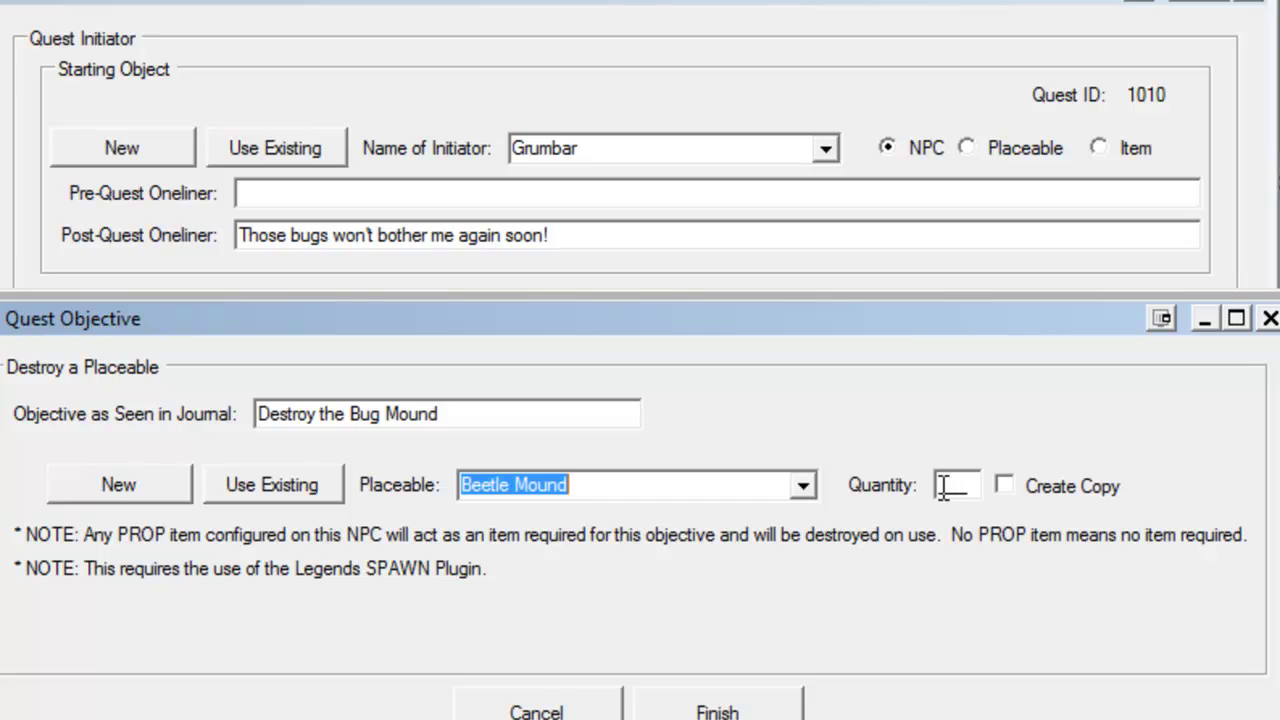
Set the objective's quantity to 1, have a copy of the placeable created, and finish the objective
click(944, 486)
text(1)
click(1030, 488)
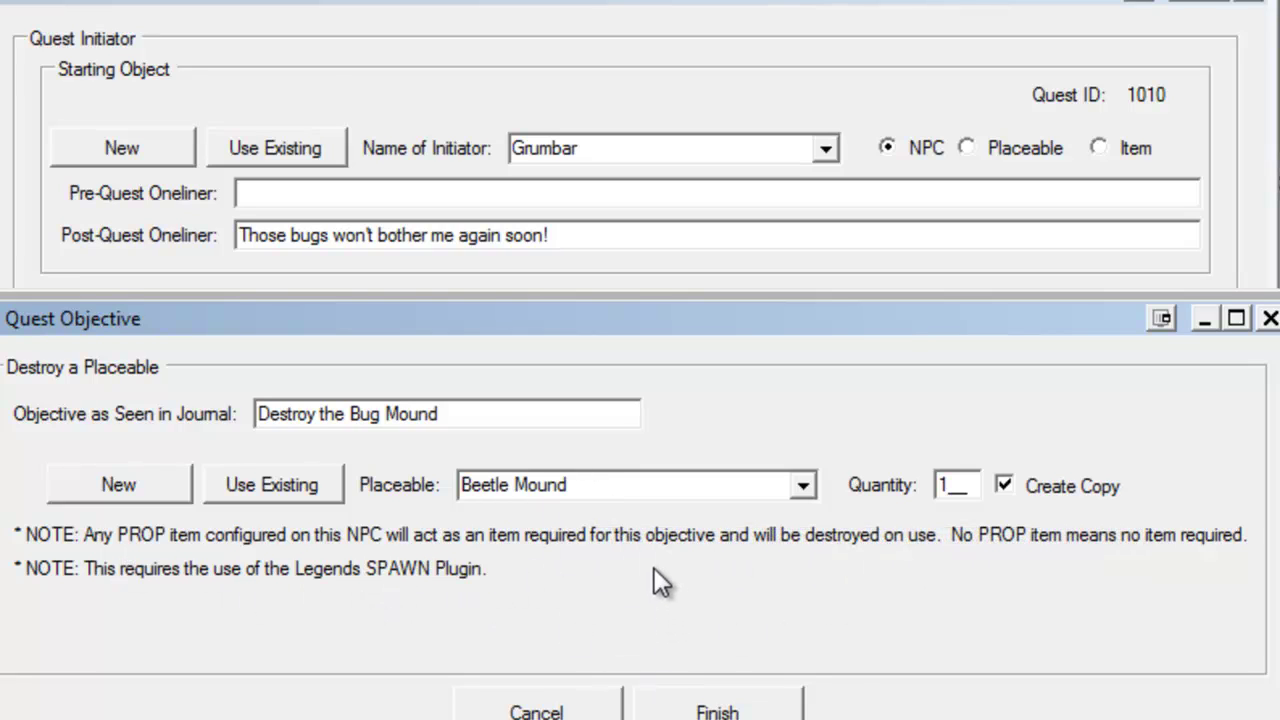
click(717, 712)
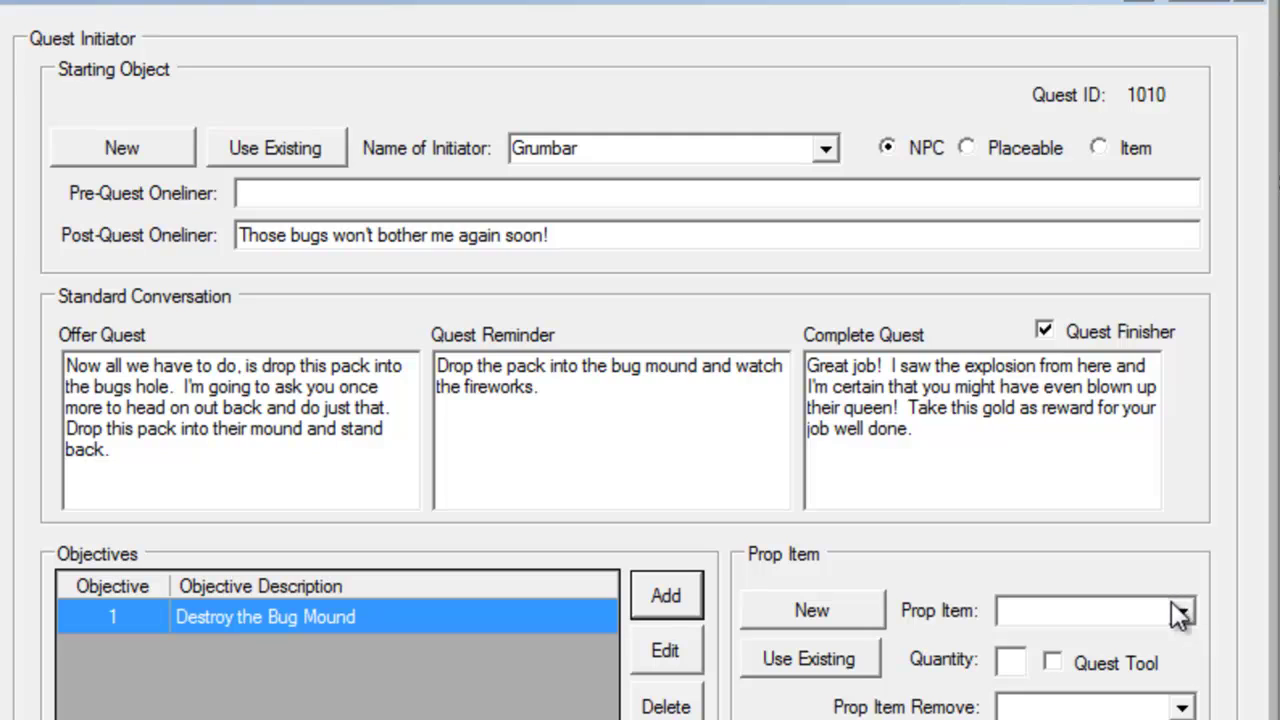
Create a new prop item named "Explosive Pack" with a quantity of 1
click(1194, 621)
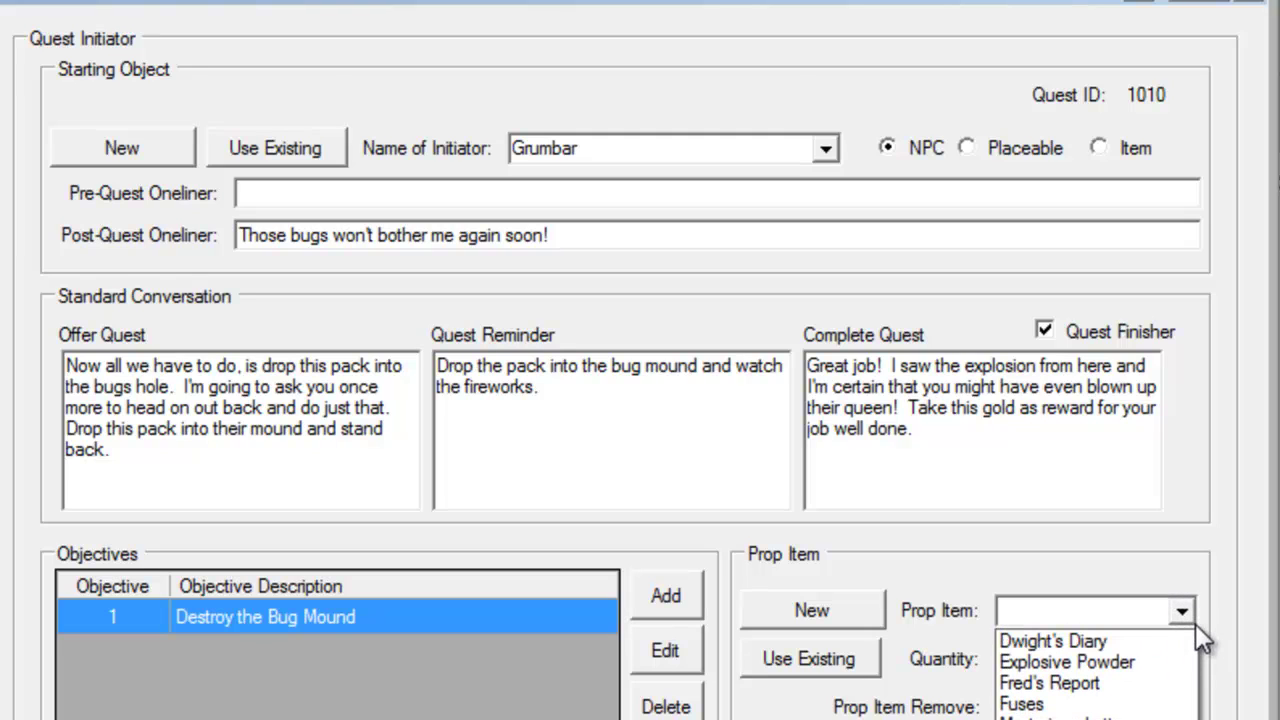
click(1194, 622)
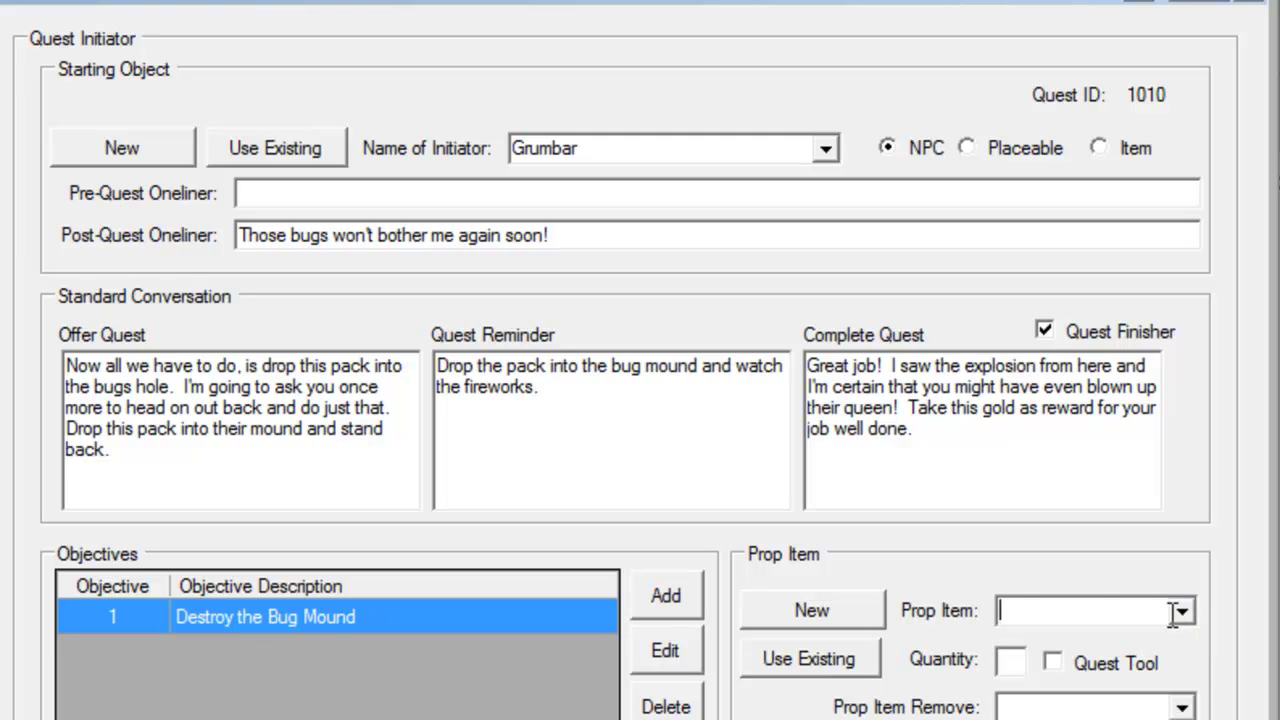
click(831, 611)
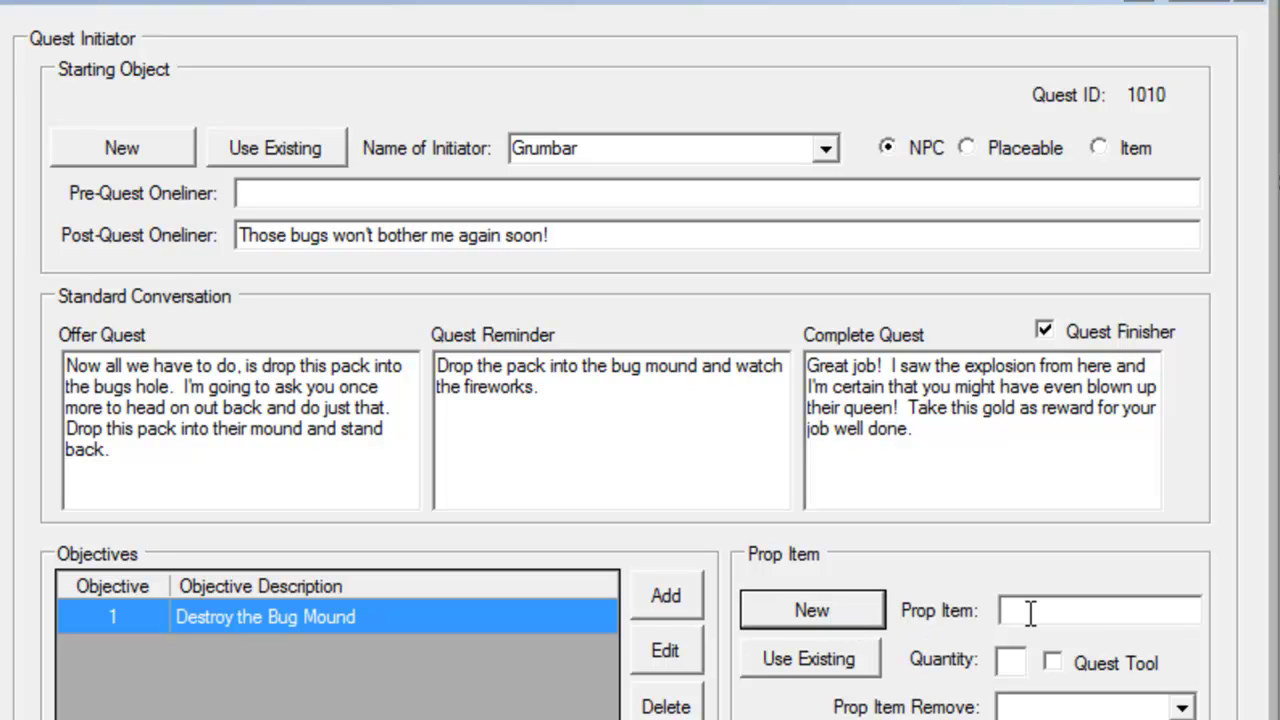
text(Explo)
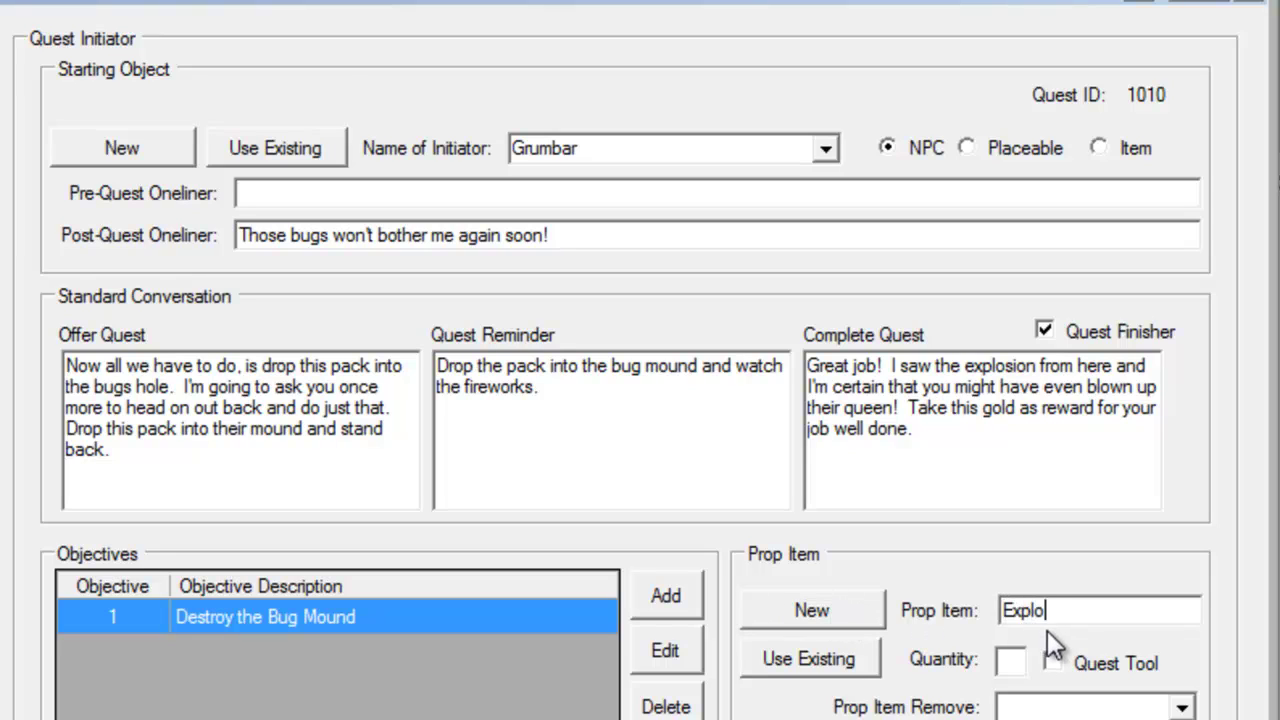
text(sive Pack)
click(1010, 660)
text(1)
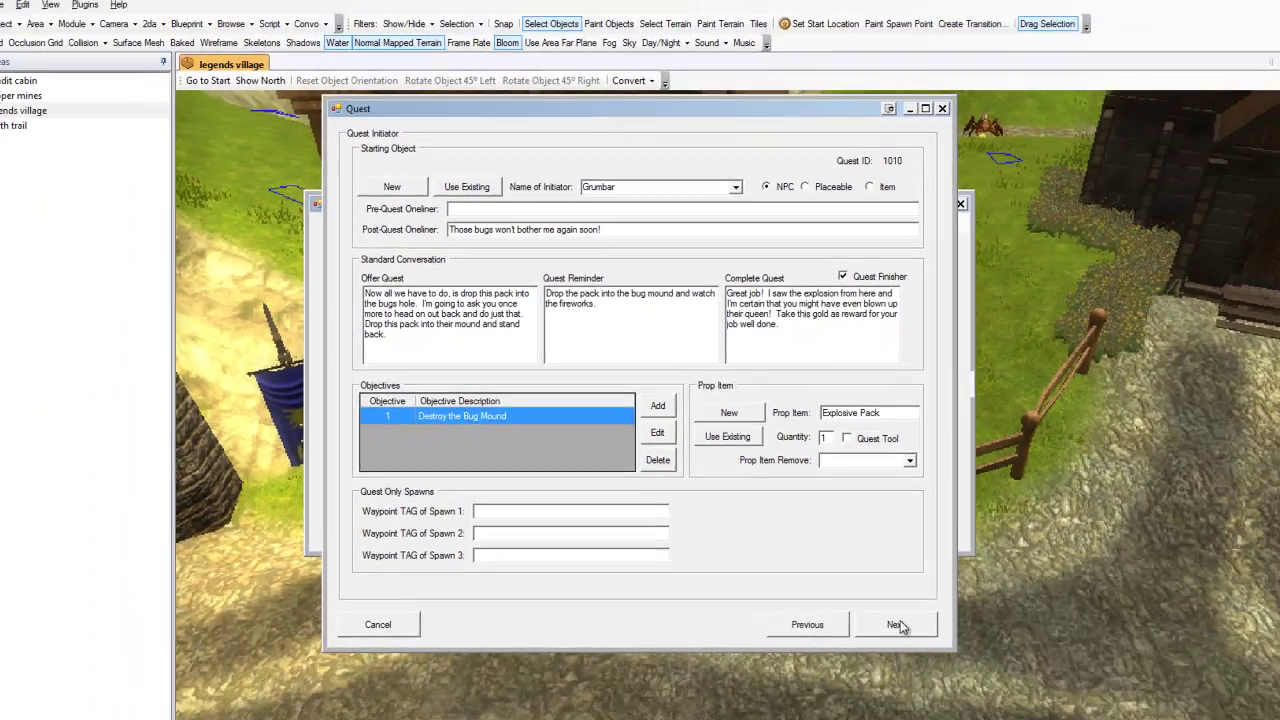
Complete the quest without adding any further quest steps and quit the Legends Quest Plugin
click(900, 620)
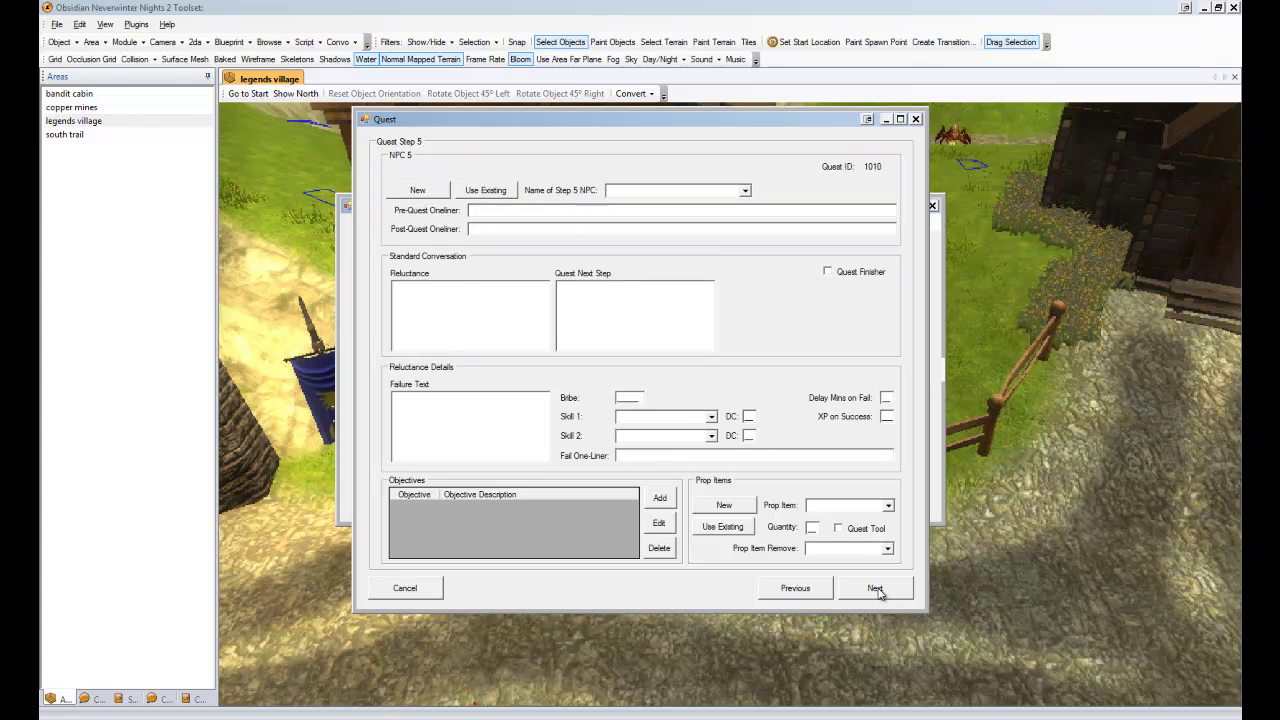
click(875, 589)
click(874, 589)
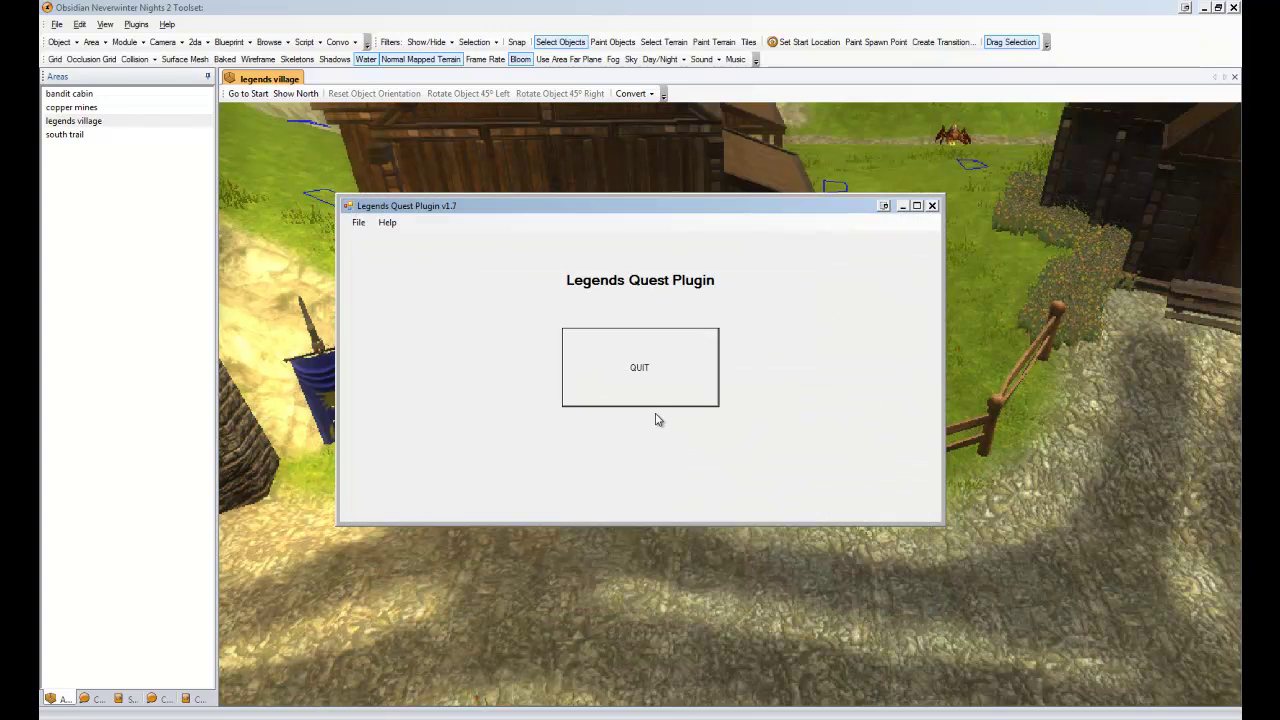
click(638, 384)
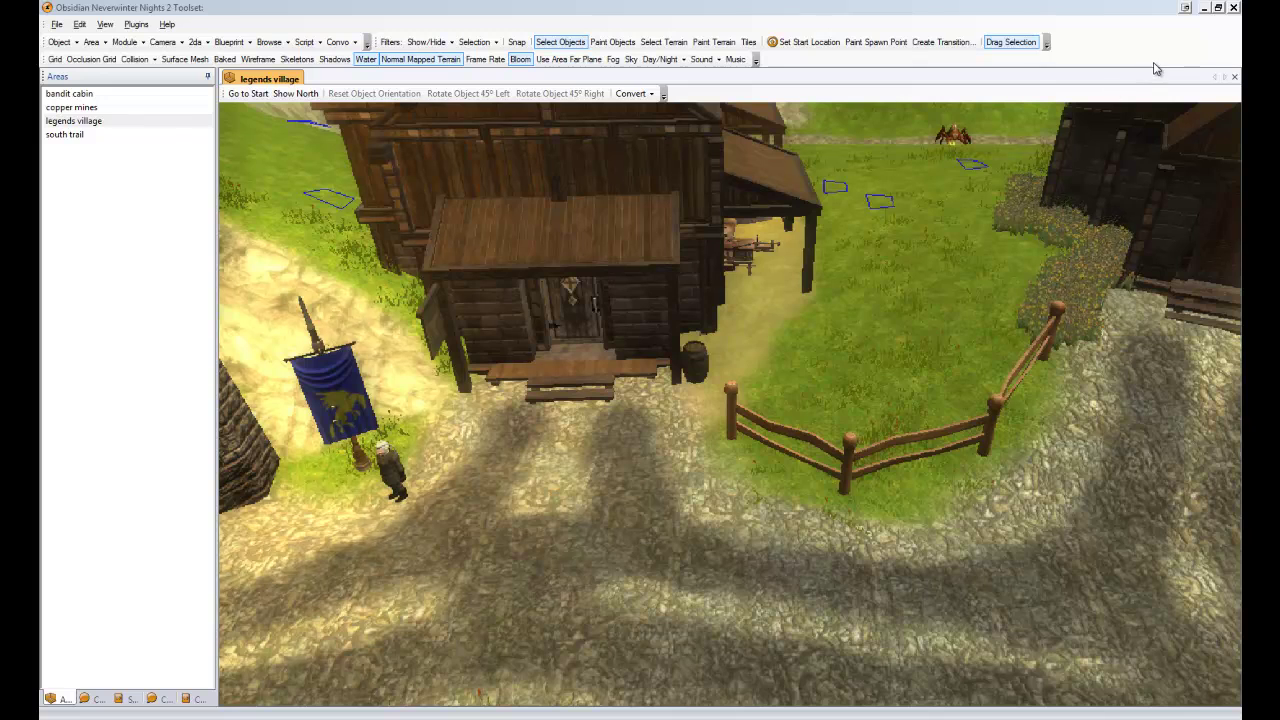
Place the module's Beetle Mound placeable on the grass between the path and the cliff, with the surface mesh shown
drag(1240, 38, 968, 18)
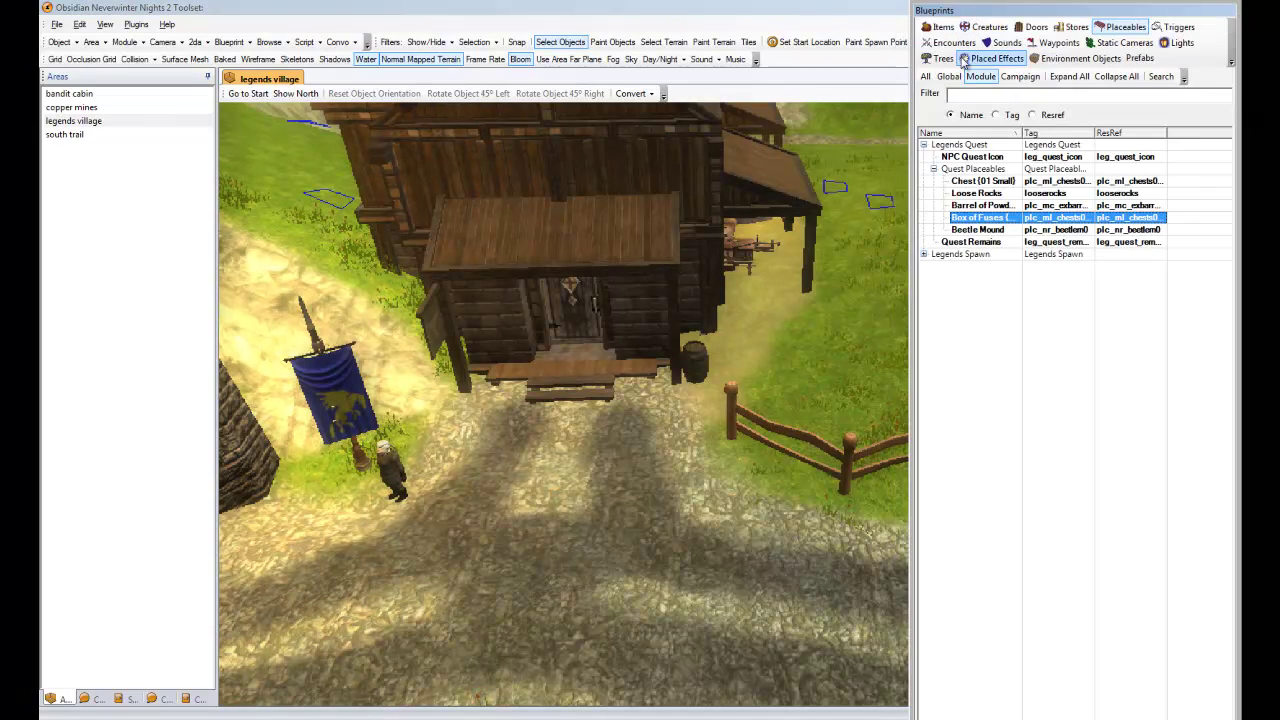
click(977, 229)
ctrl+drag(801, 272, 619, 615)
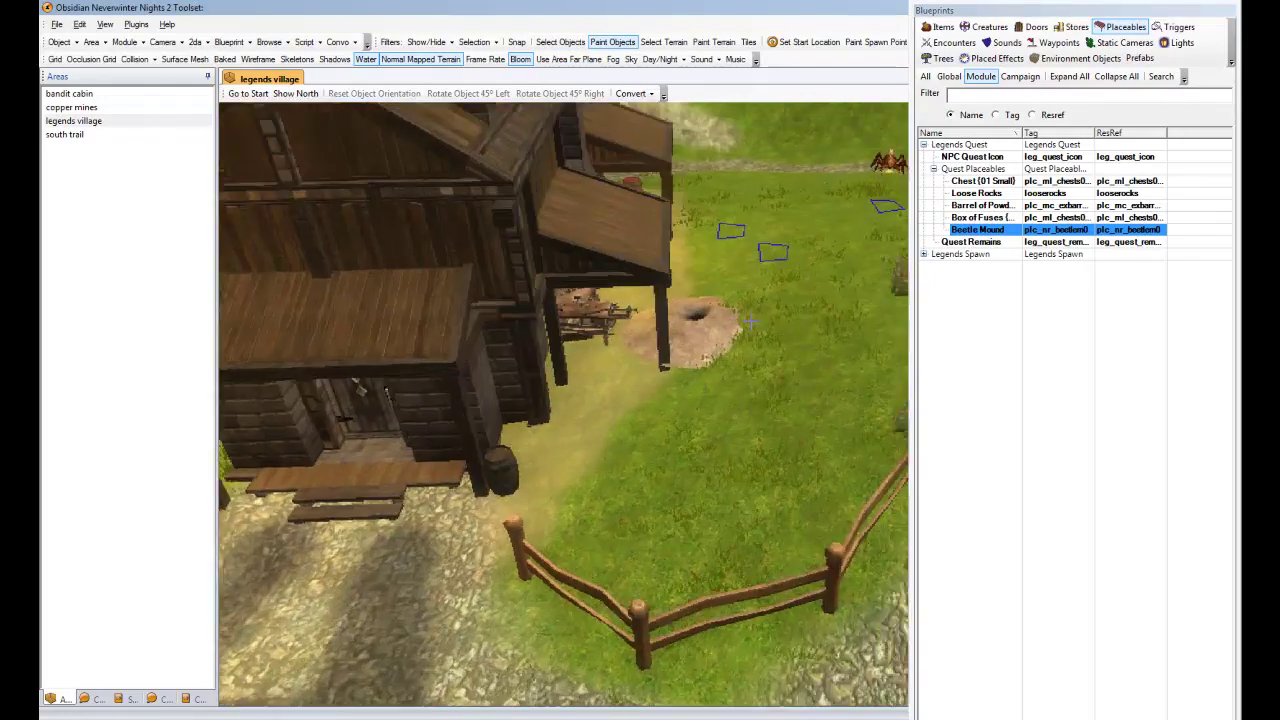
ctrl+right_drag(619, 615, 532, 618)
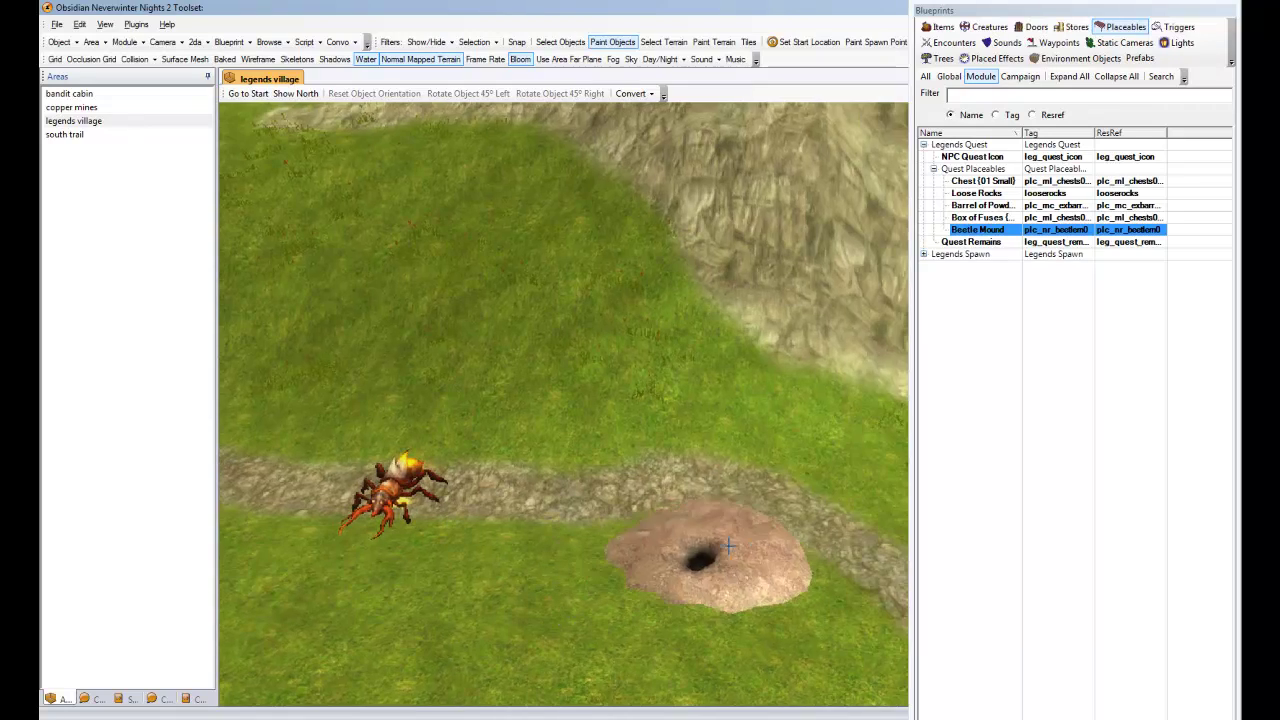
ctrl+drag(722, 530, 614, 472)
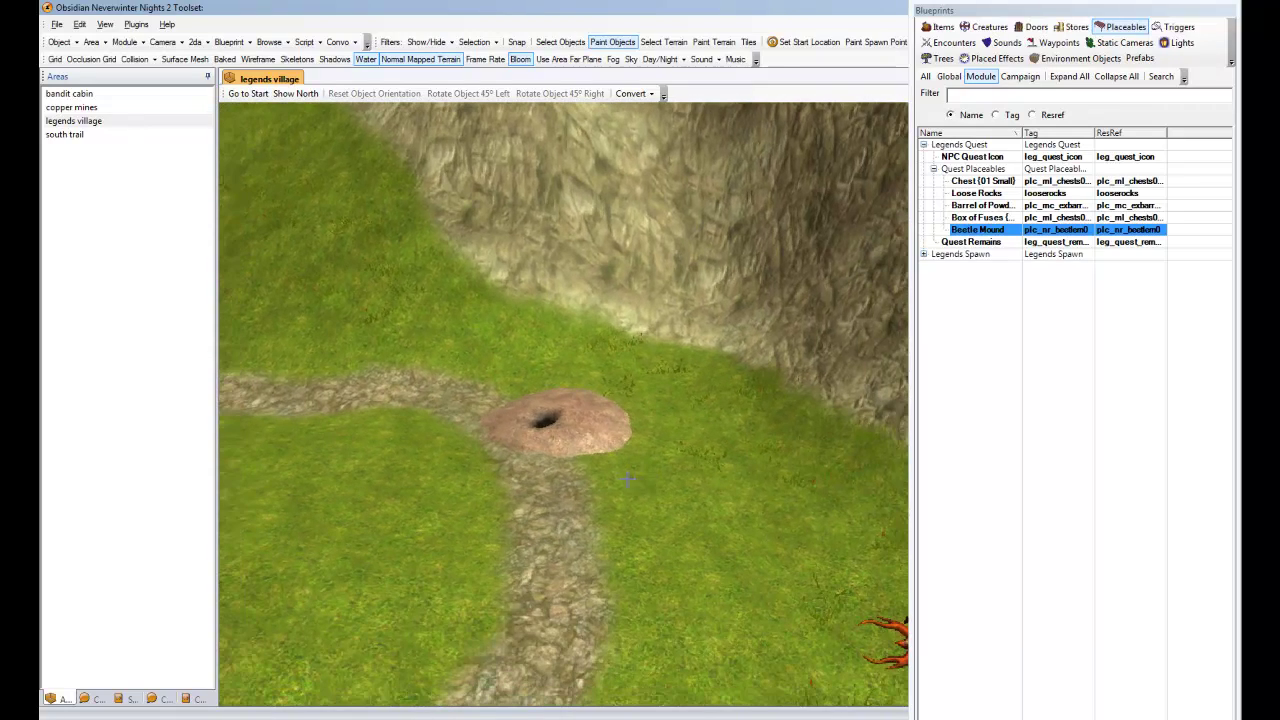
click(184, 59)
click(645, 413)
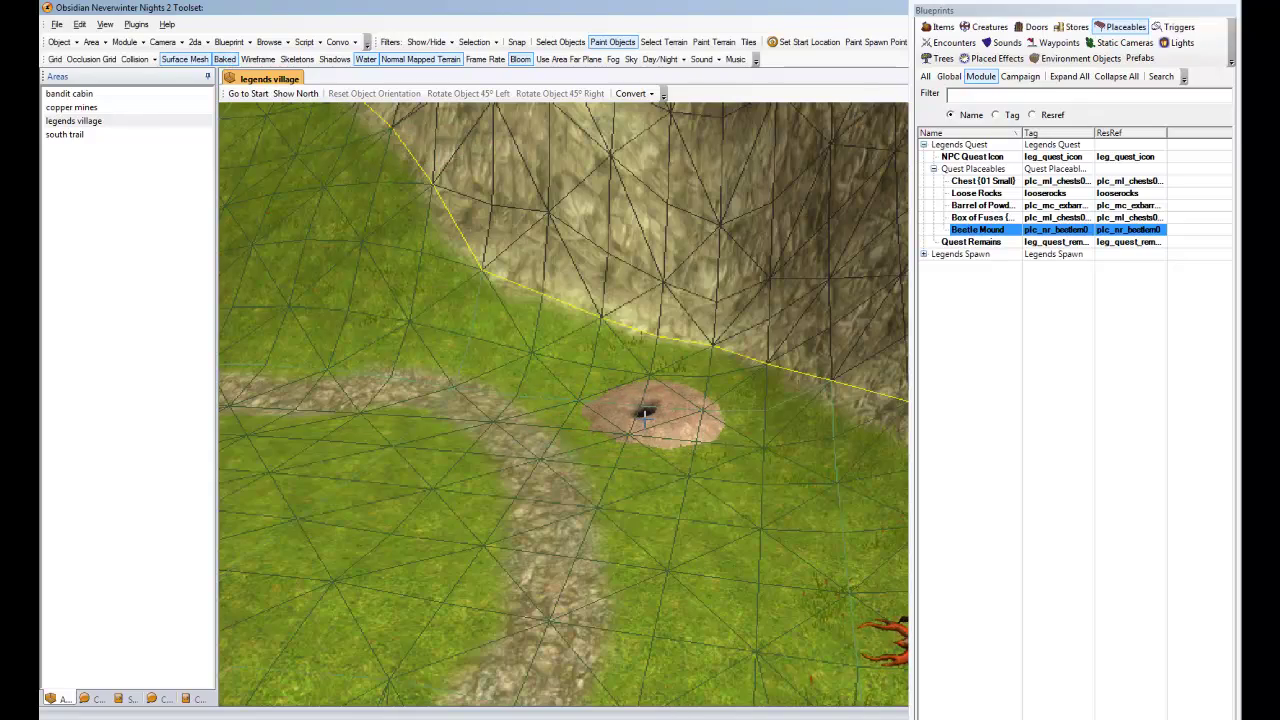
key(Escape)
middle_drag(601, 478, 691, 427)
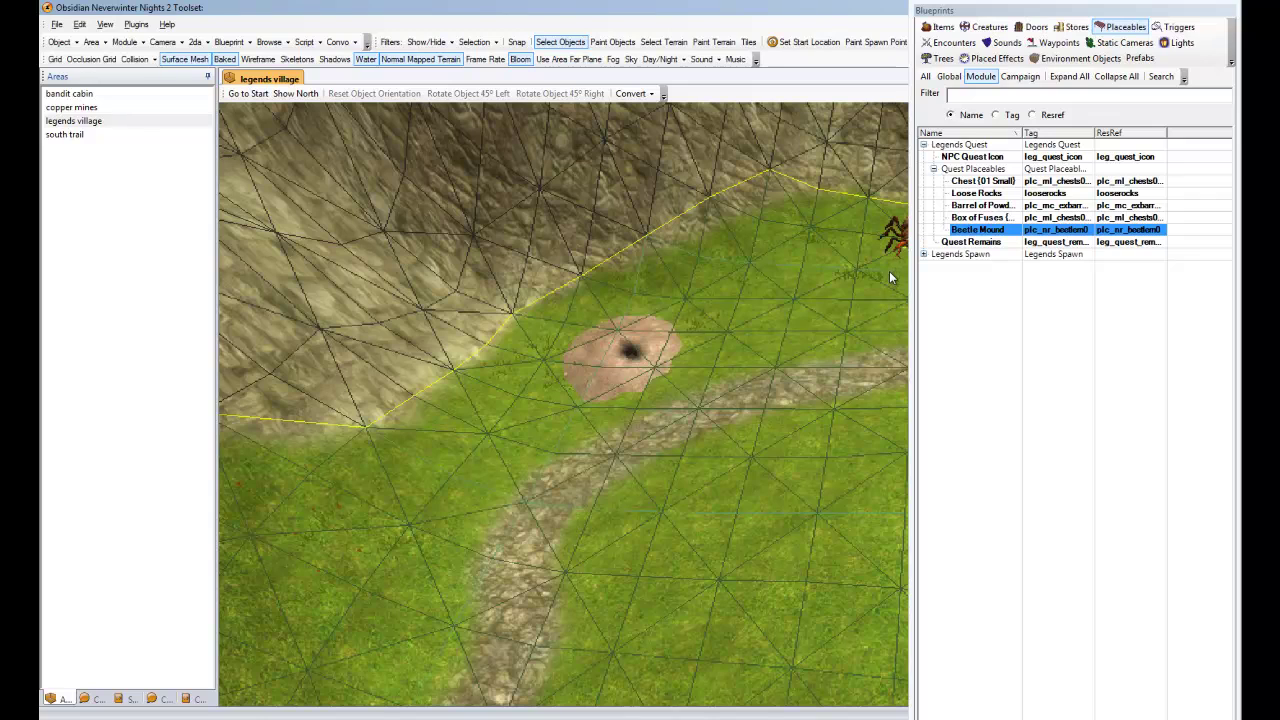
Find the Explosive Pack item blueprint among the module's Legends Quest props
click(943, 28)
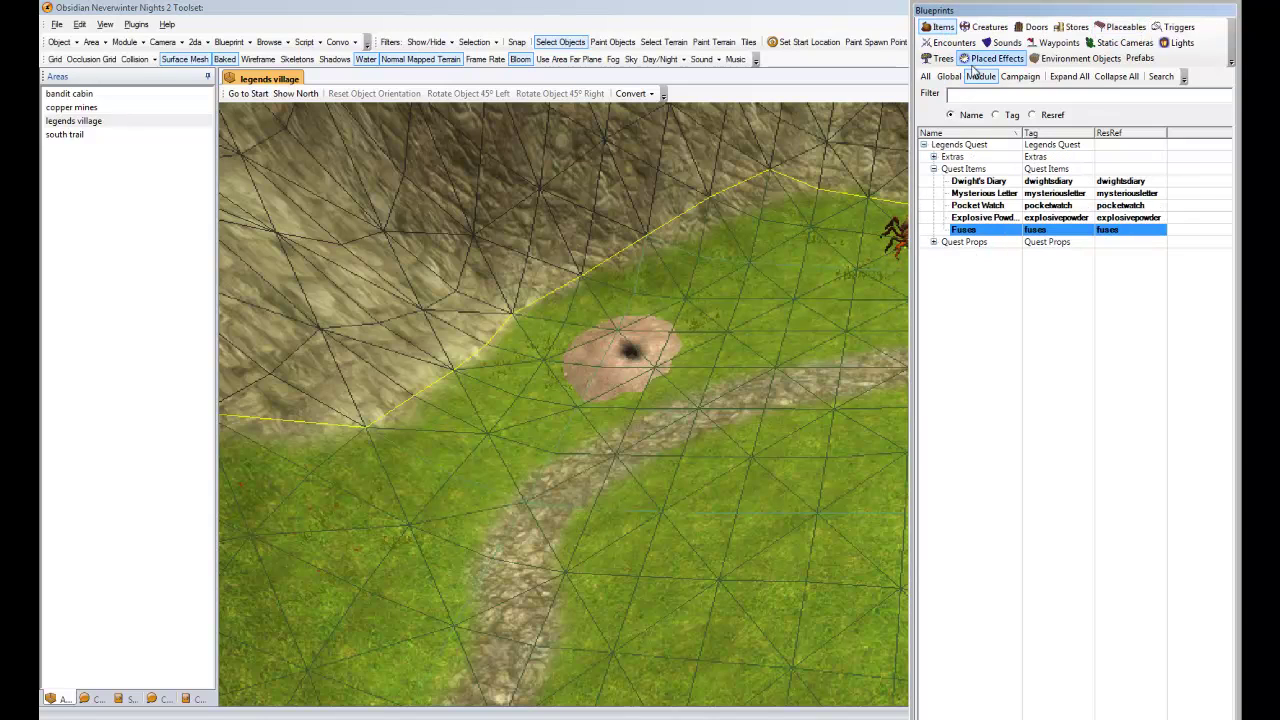
click(934, 242)
click(969, 269)
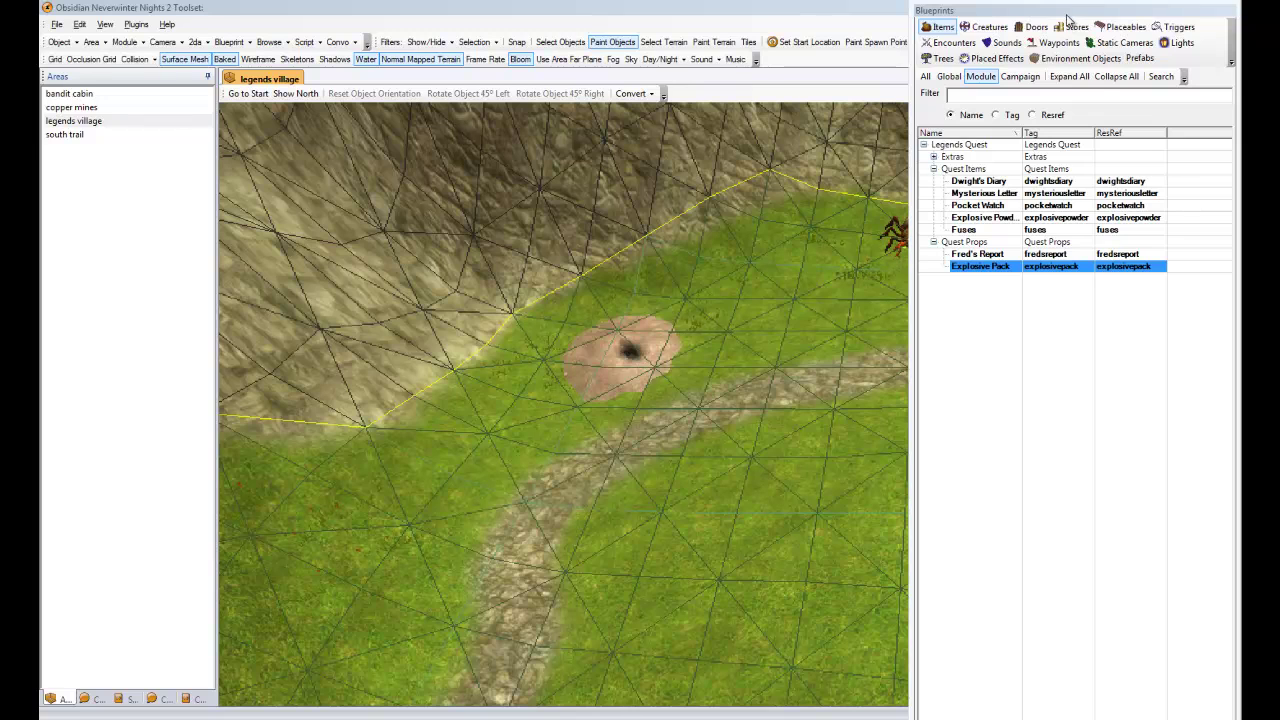
Move the Blueprints window off the area view and hide the surface mesh
drag(1148, 11, 1279, 11)
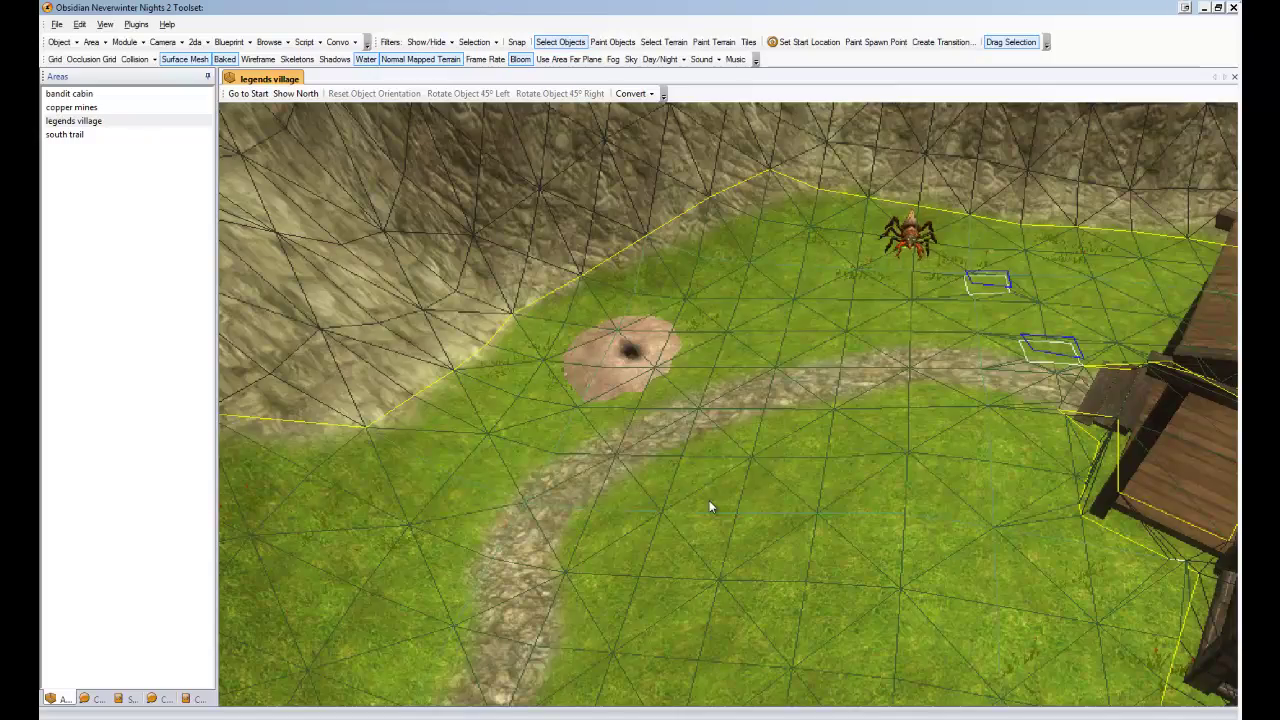
middle_drag(709, 500, 739, 337)
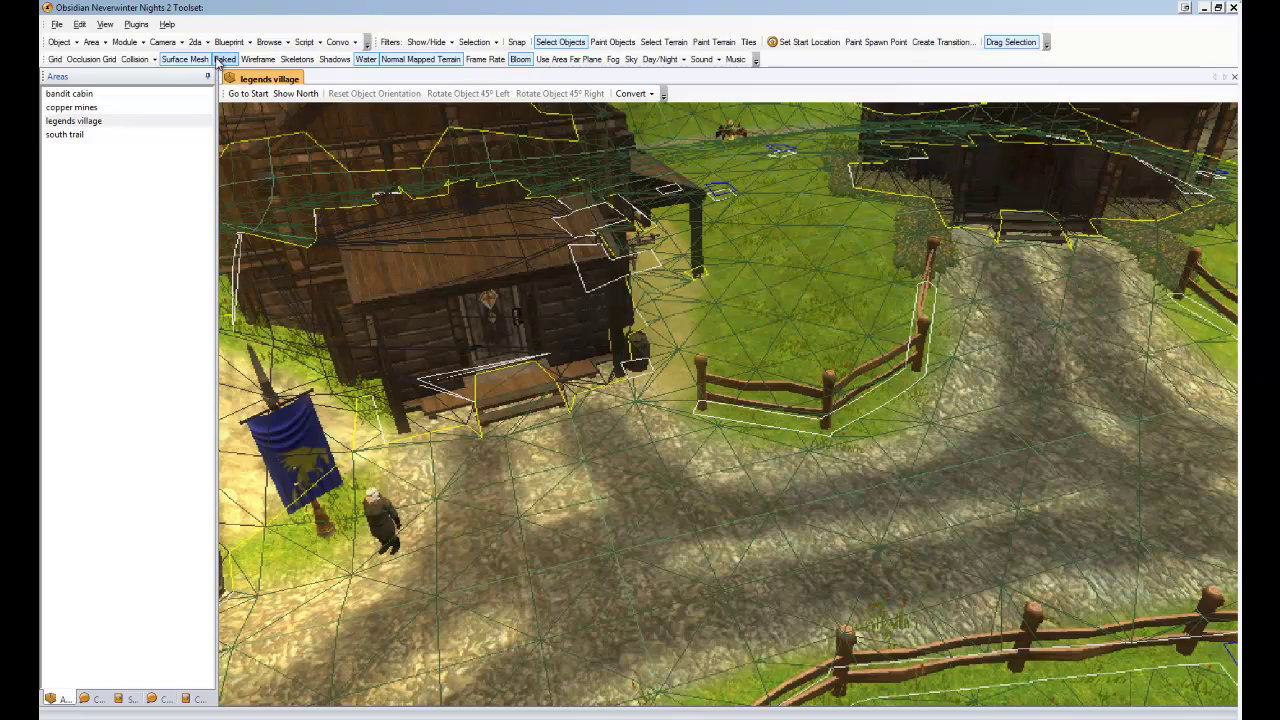
click(183, 59)
Look over the legends village from the watchtower and river to the castle entrance and its wooden bridge
scroll(762, 405, down, 5)
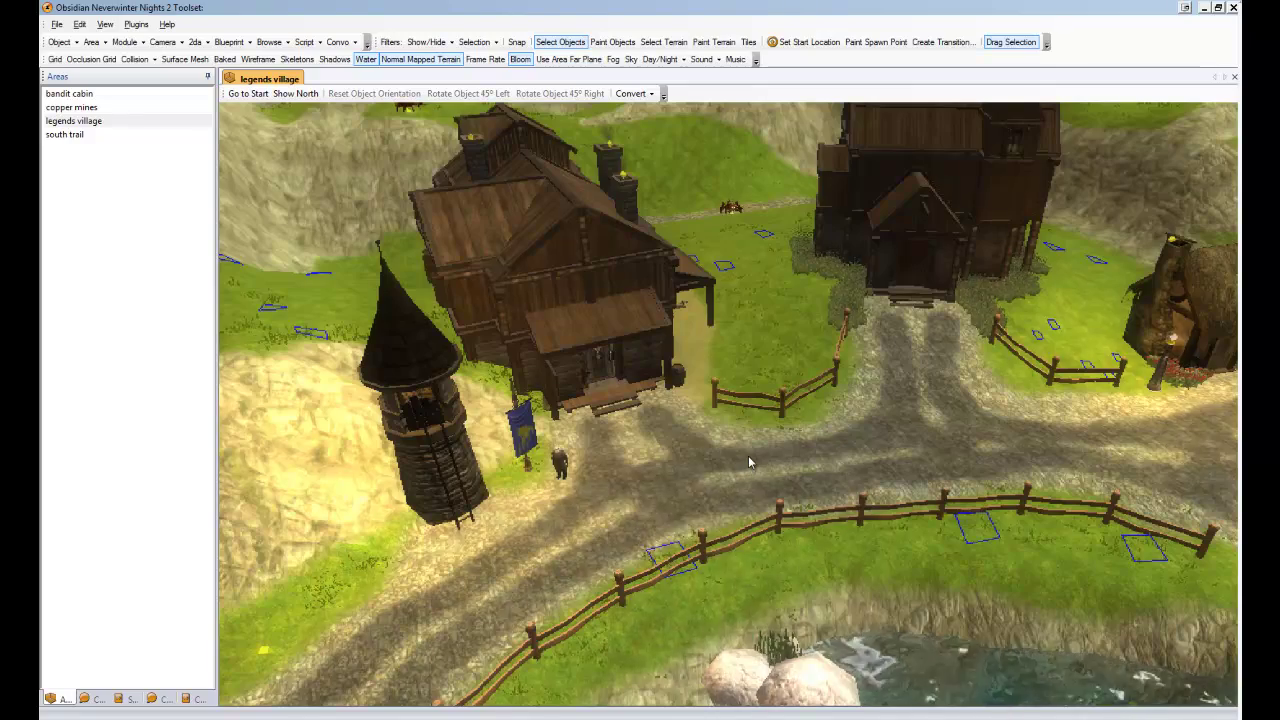
middle_drag(882, 451, 771, 389)
middle_drag(680, 416, 705, 392)
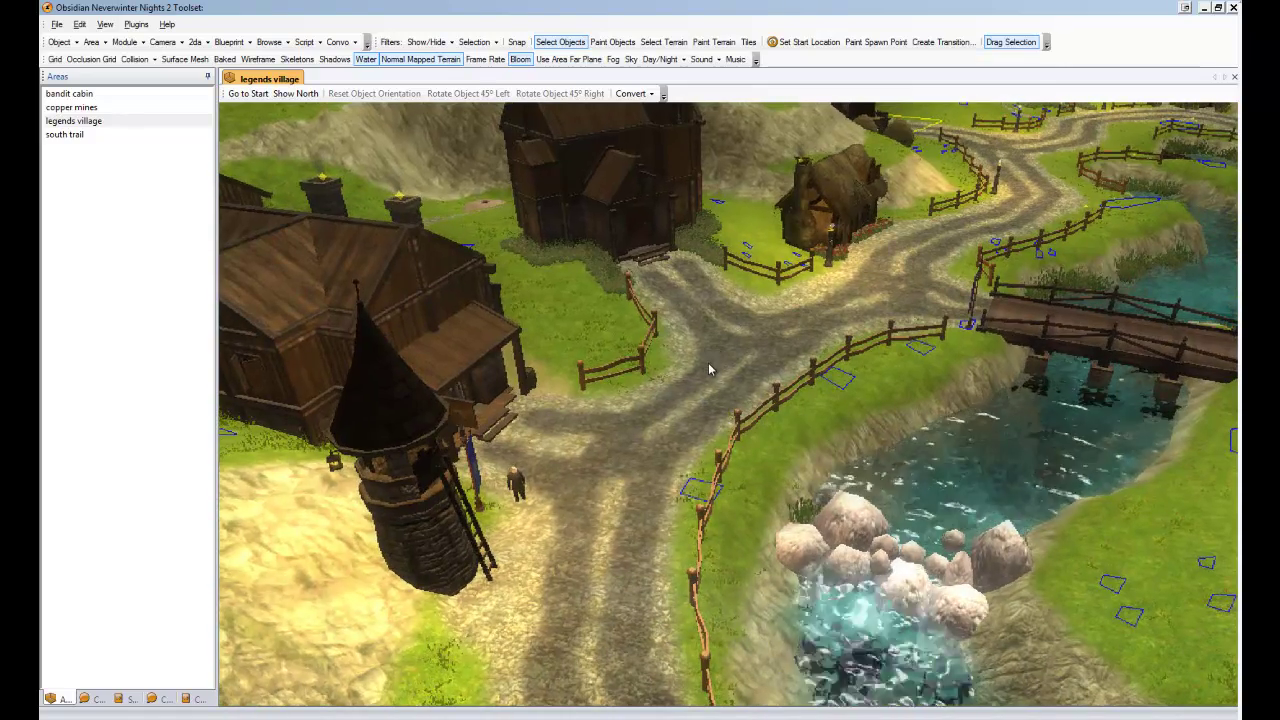
middle_drag(921, 272, 300, 462)
middle_drag(526, 366, 501, 302)
scroll(503, 300, down, 5)
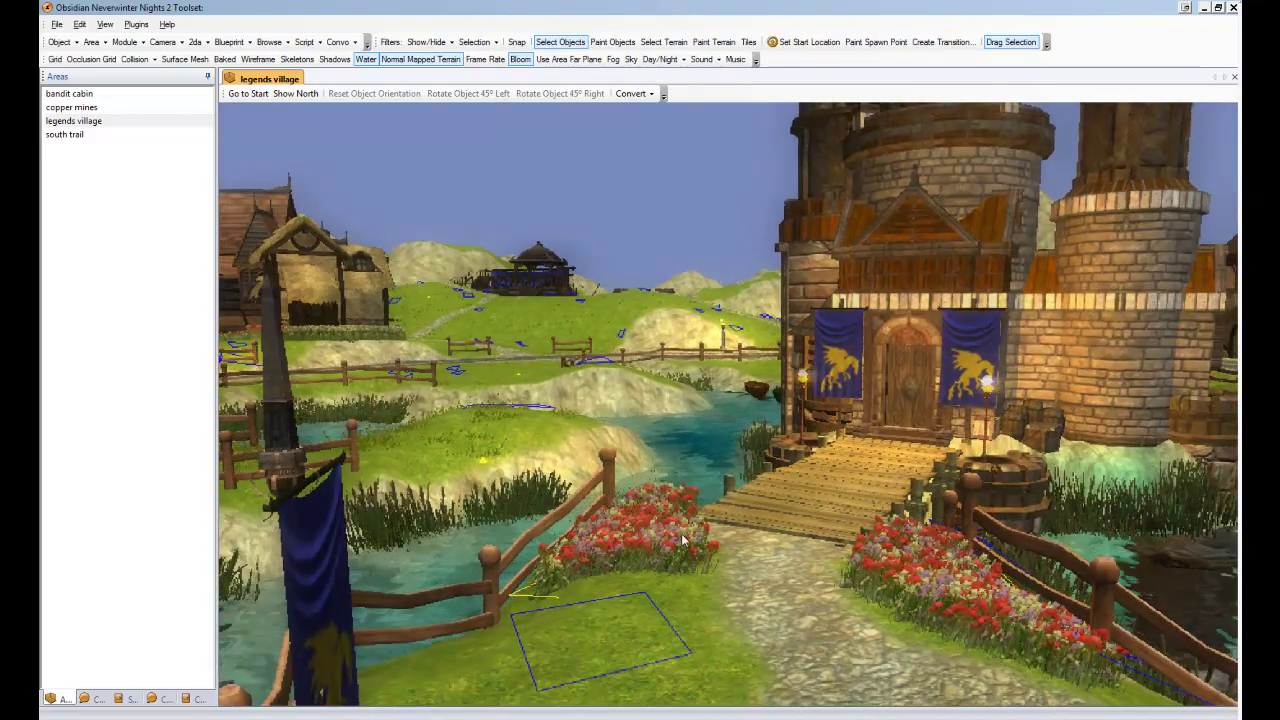
middle_drag(683, 540, 648, 468)
scroll(646, 466, down, 2)
scroll(663, 505, up, 2)
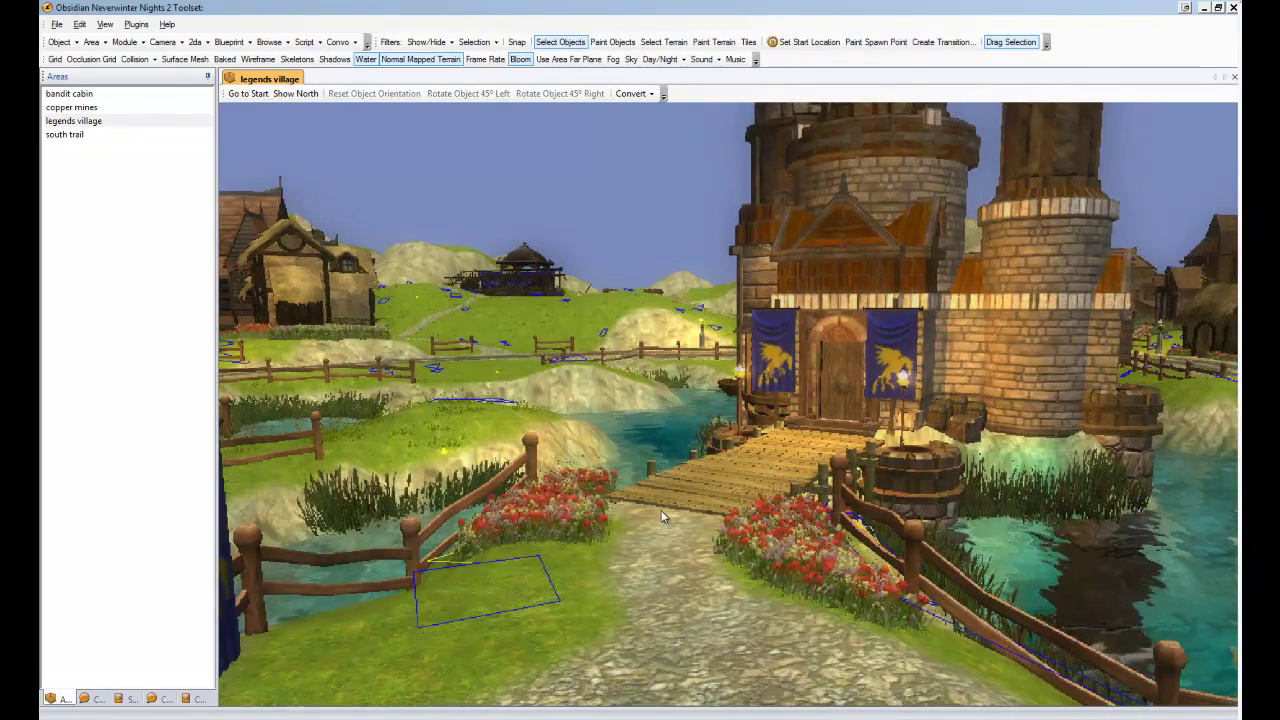